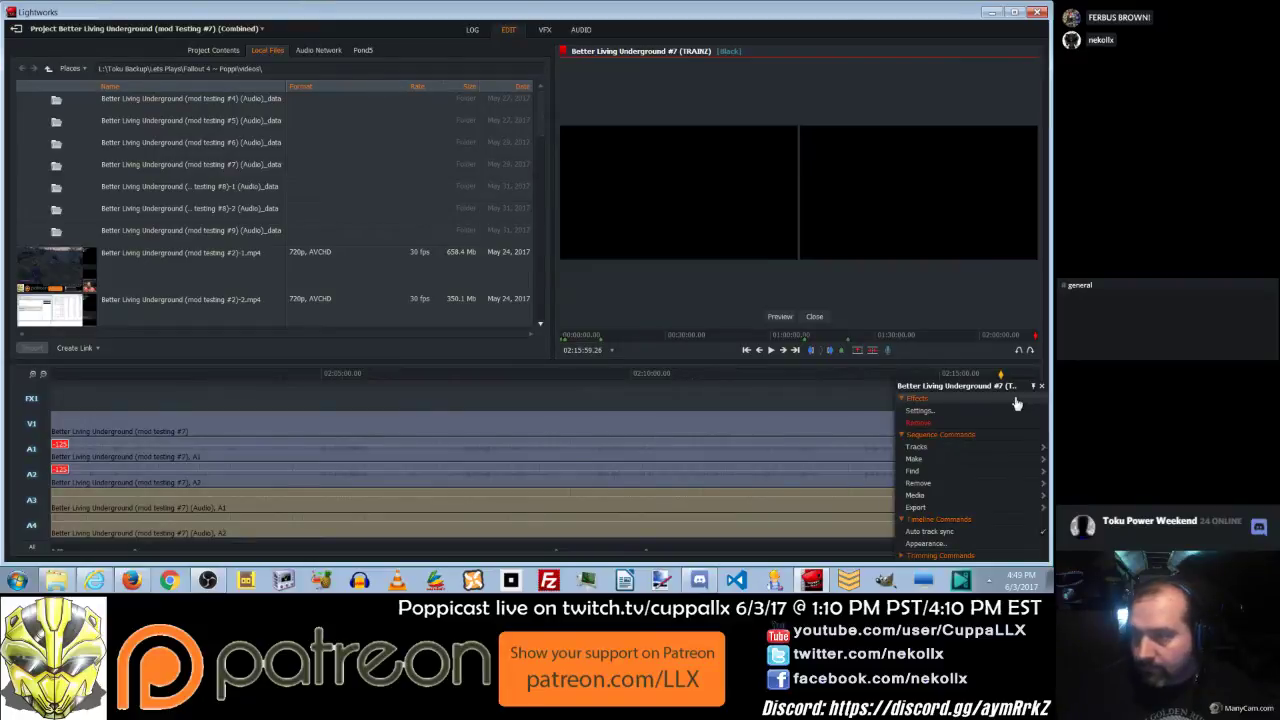
Open the Titles effect's settings and replace the sample text with "See you Next Time Everypony".
left_click(950, 410)
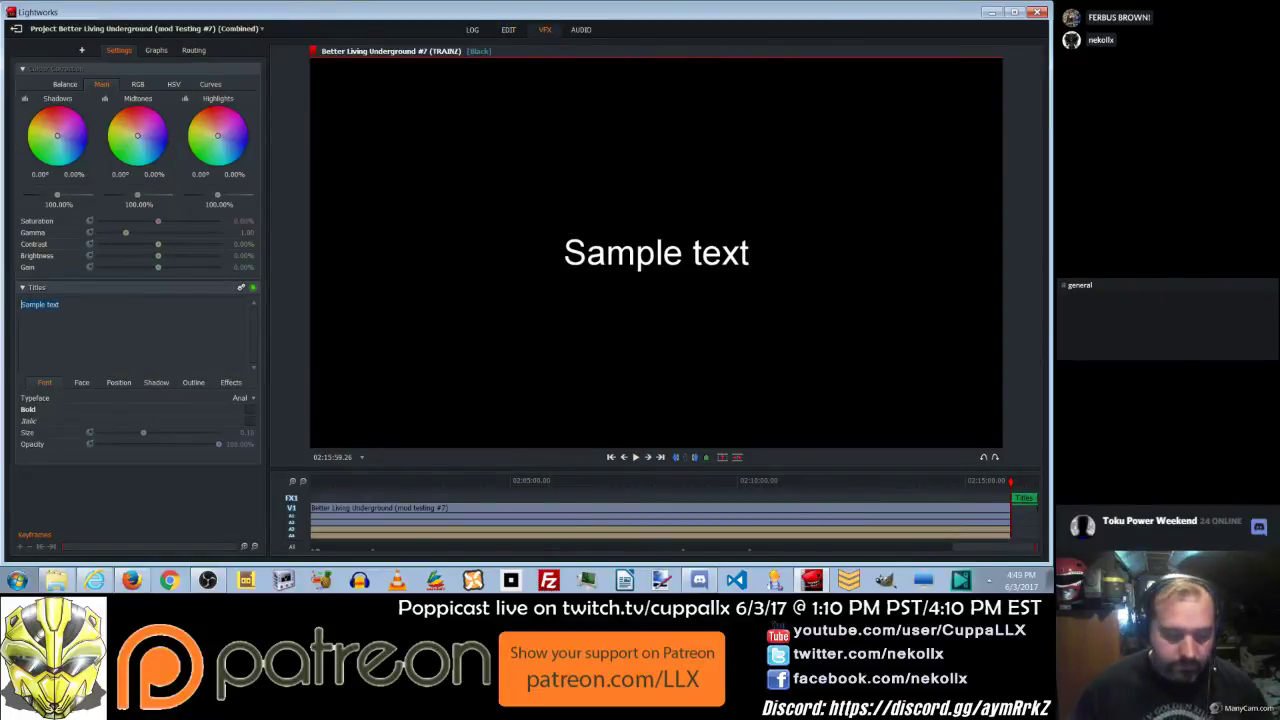
type("See you Next Time Everypony")
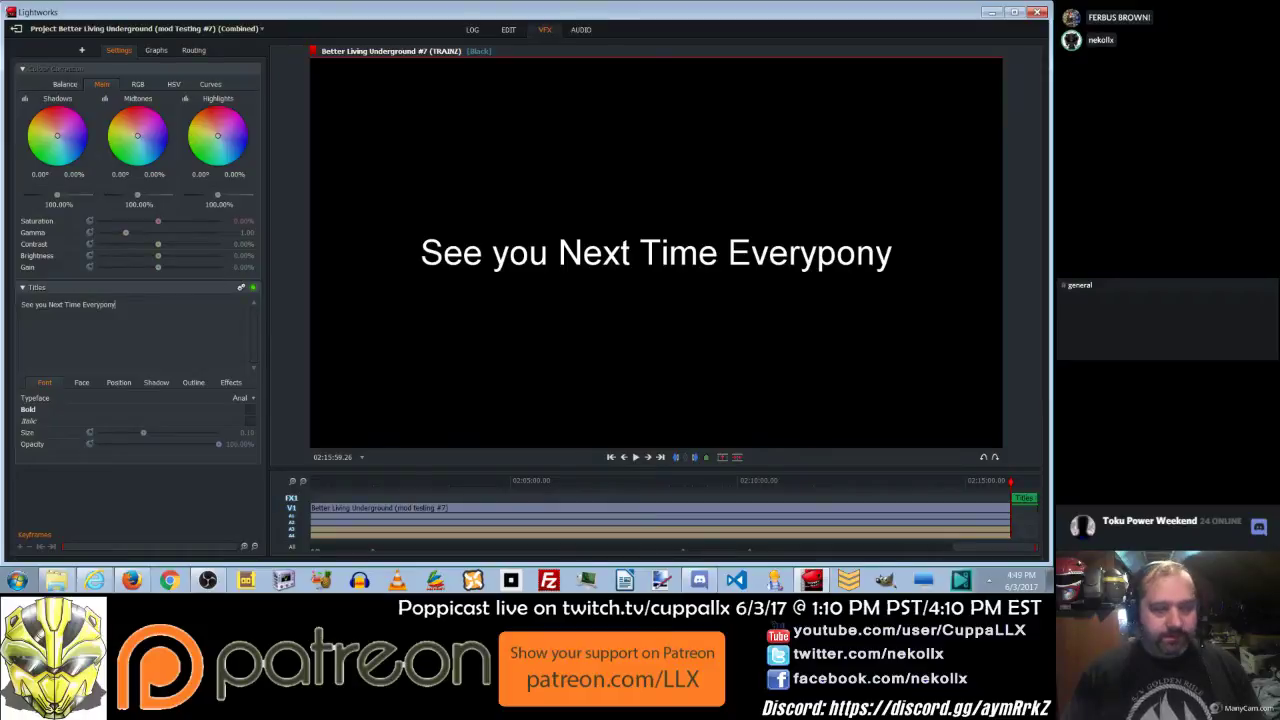
Switch to Firefox and run a Google image search for "Pinkipie" in a new tab.
left_click(131, 580)
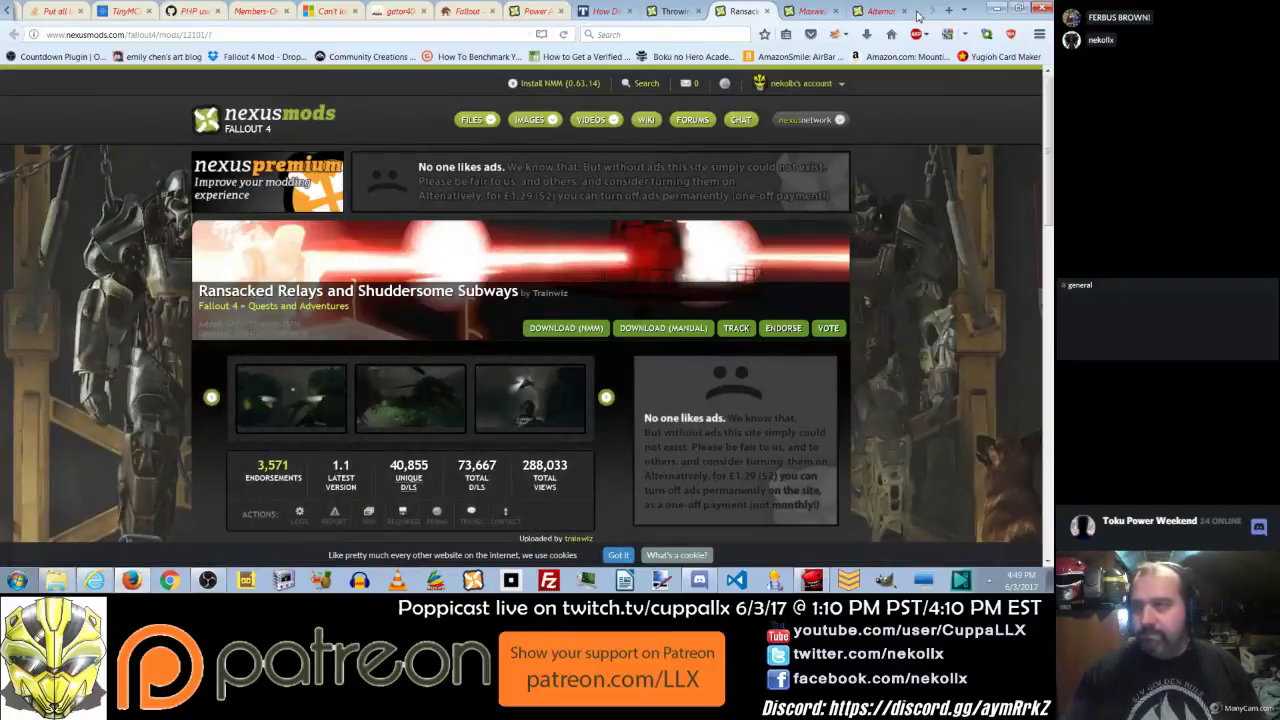
left_click(950, 11)
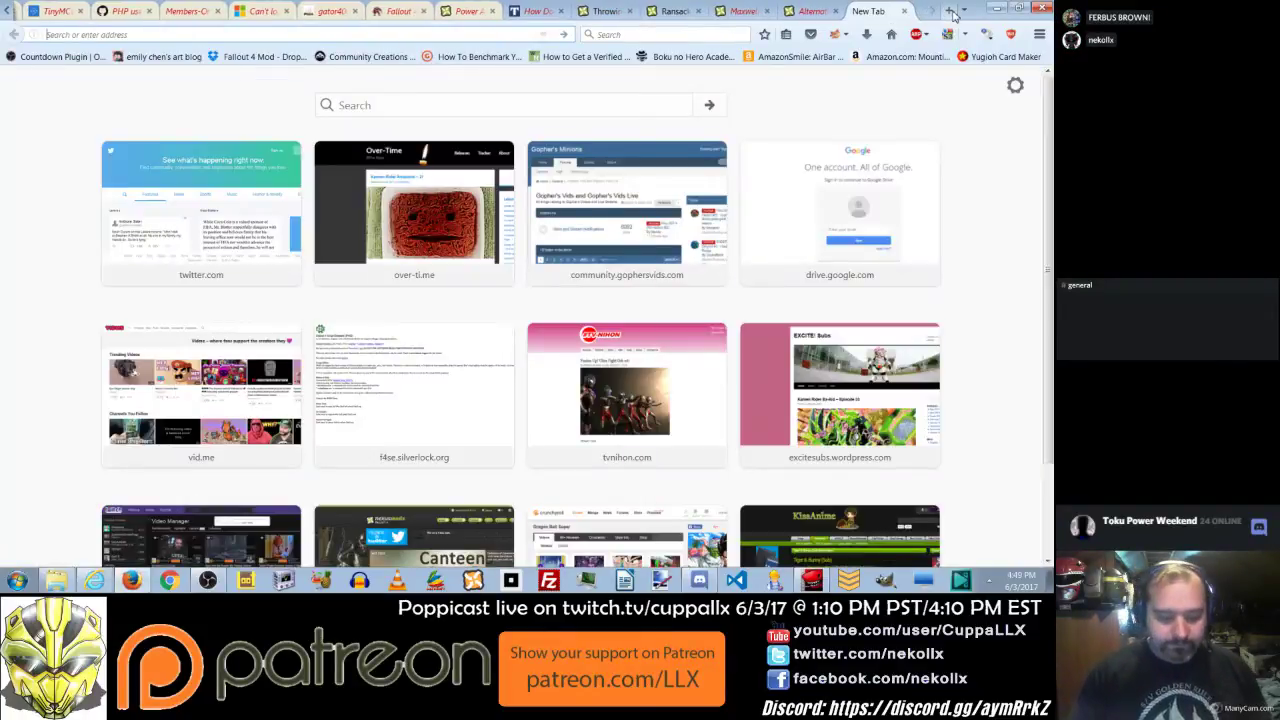
type("Pinkipie")
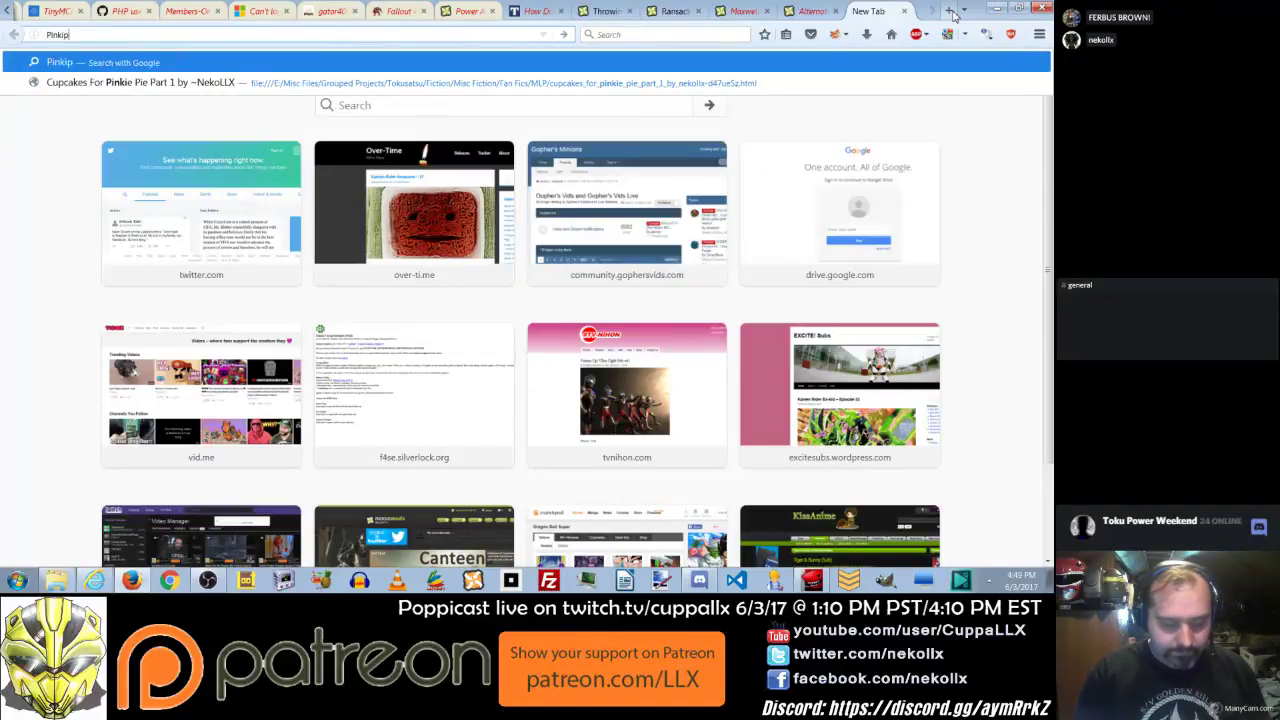
key("Return")
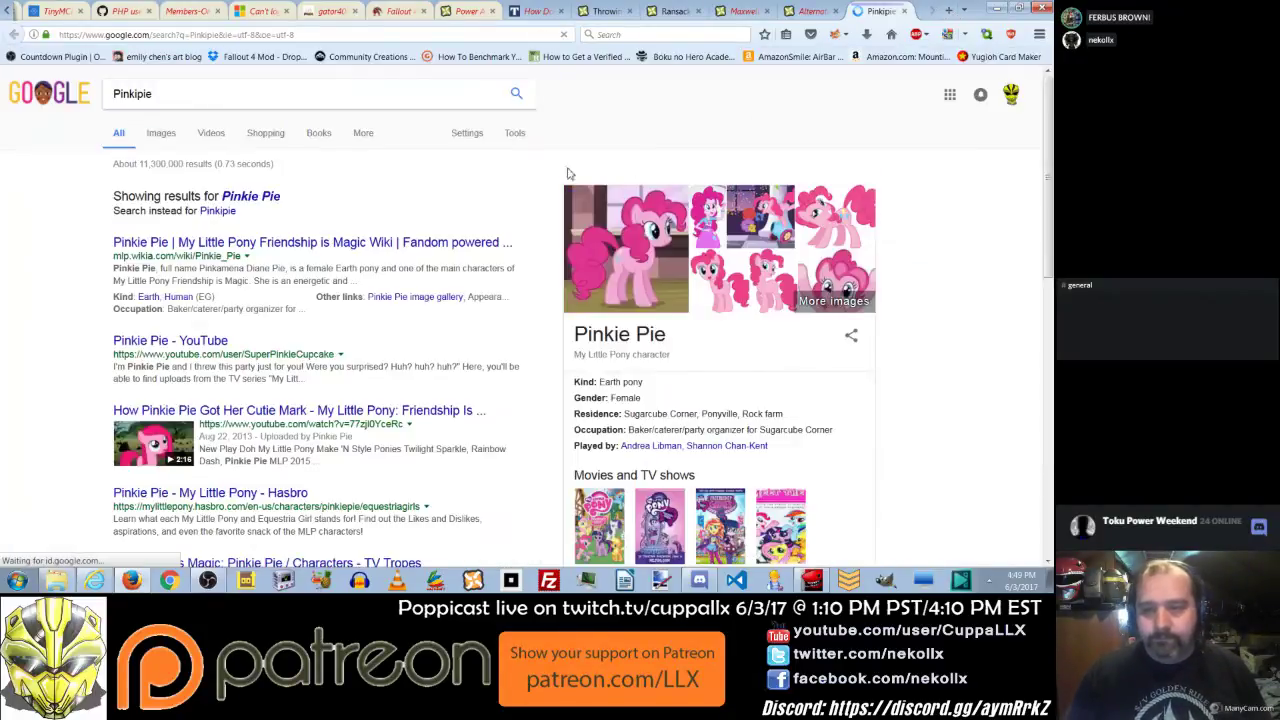
left_click(171, 142)
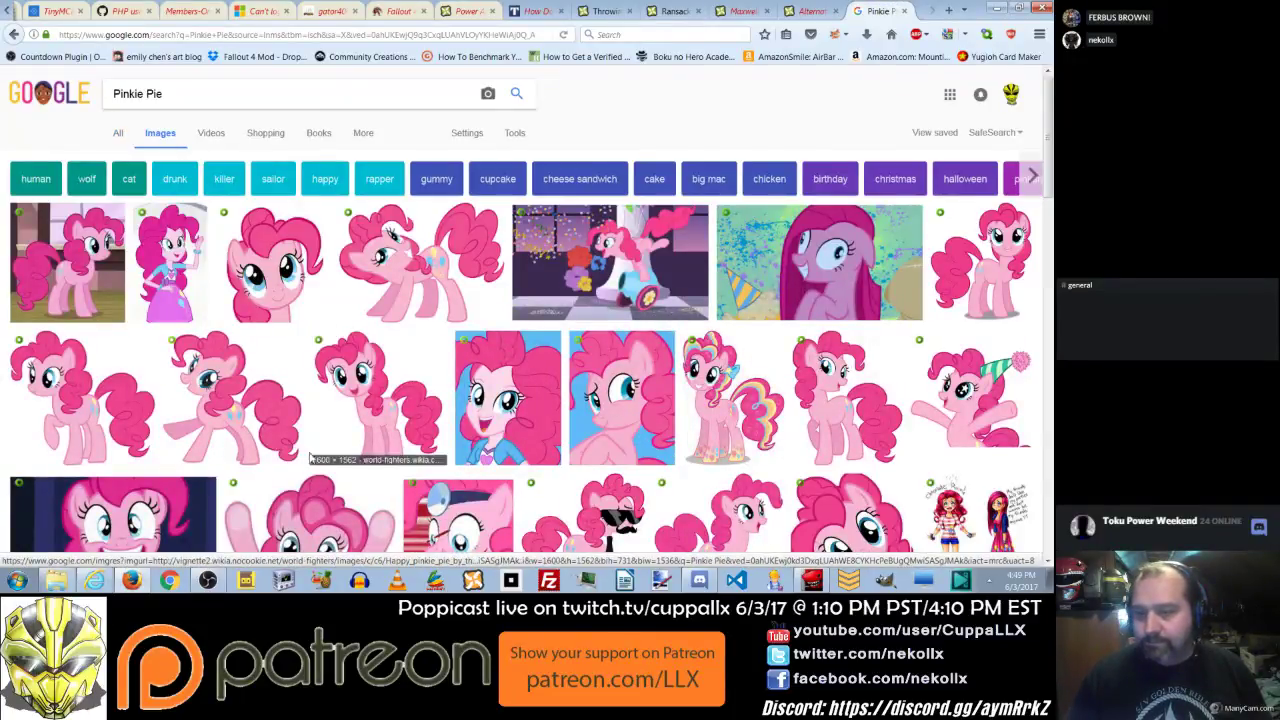
Open the 1920 × 1080 wide-grin Pinkie Pie picture at full size and start saving it.
scroll(222, 433, "down", 2)
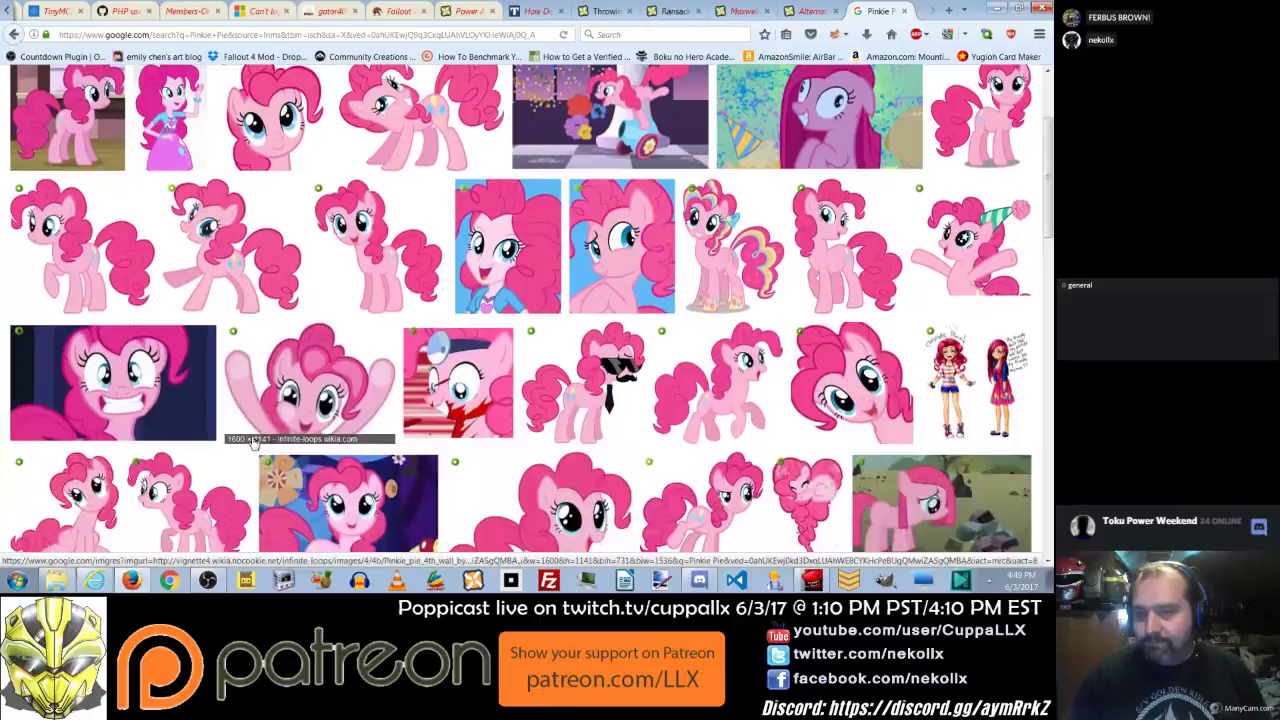
left_click(165, 410)
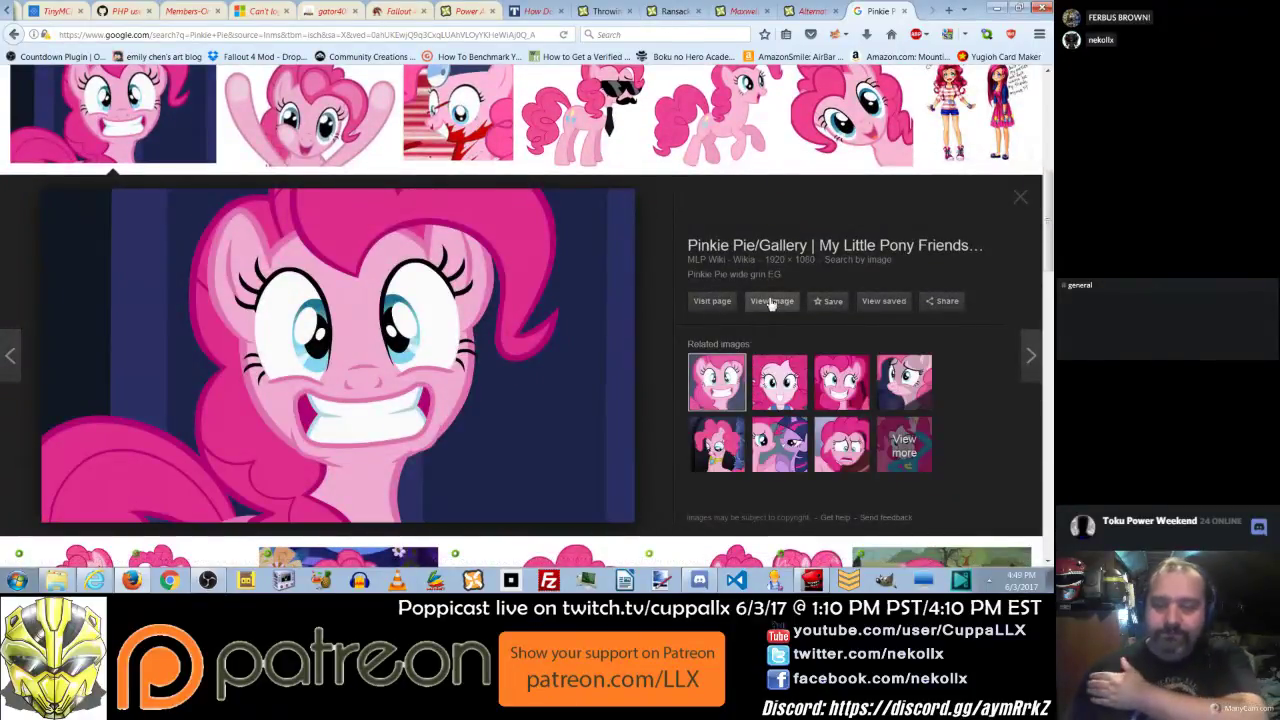
left_click(764, 304)
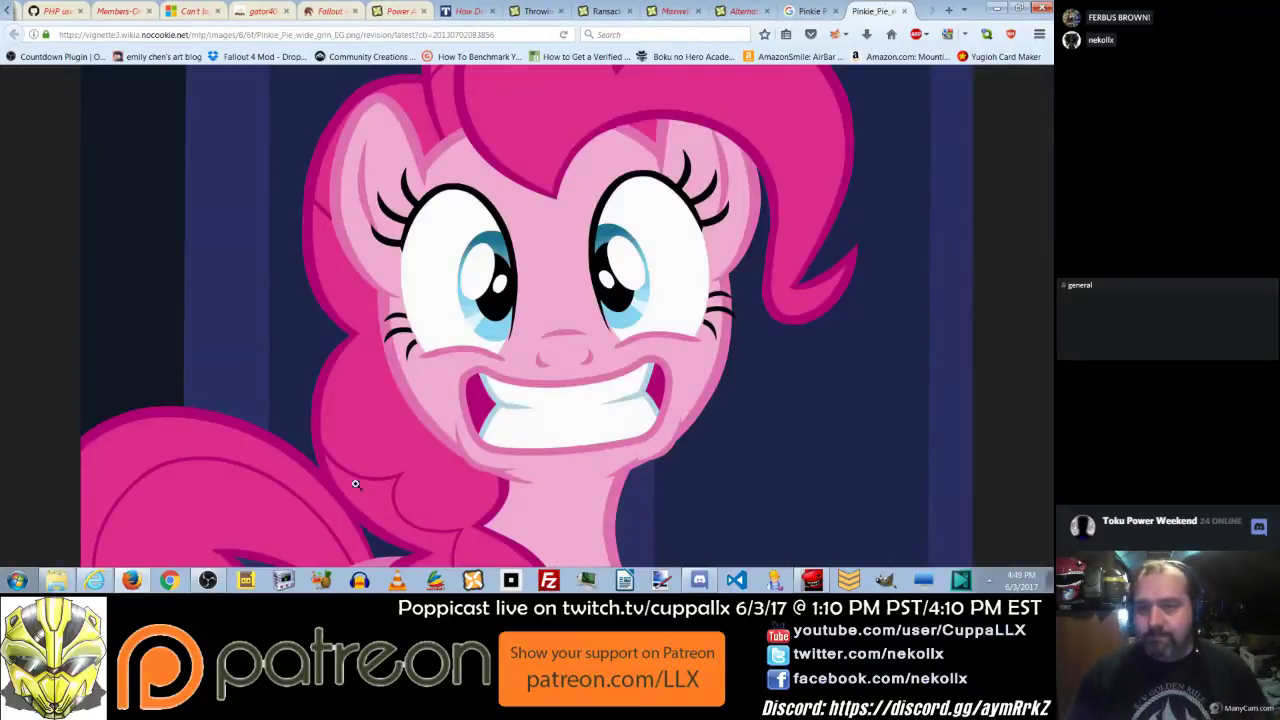
right_click(362, 477)
left_click(429, 377)
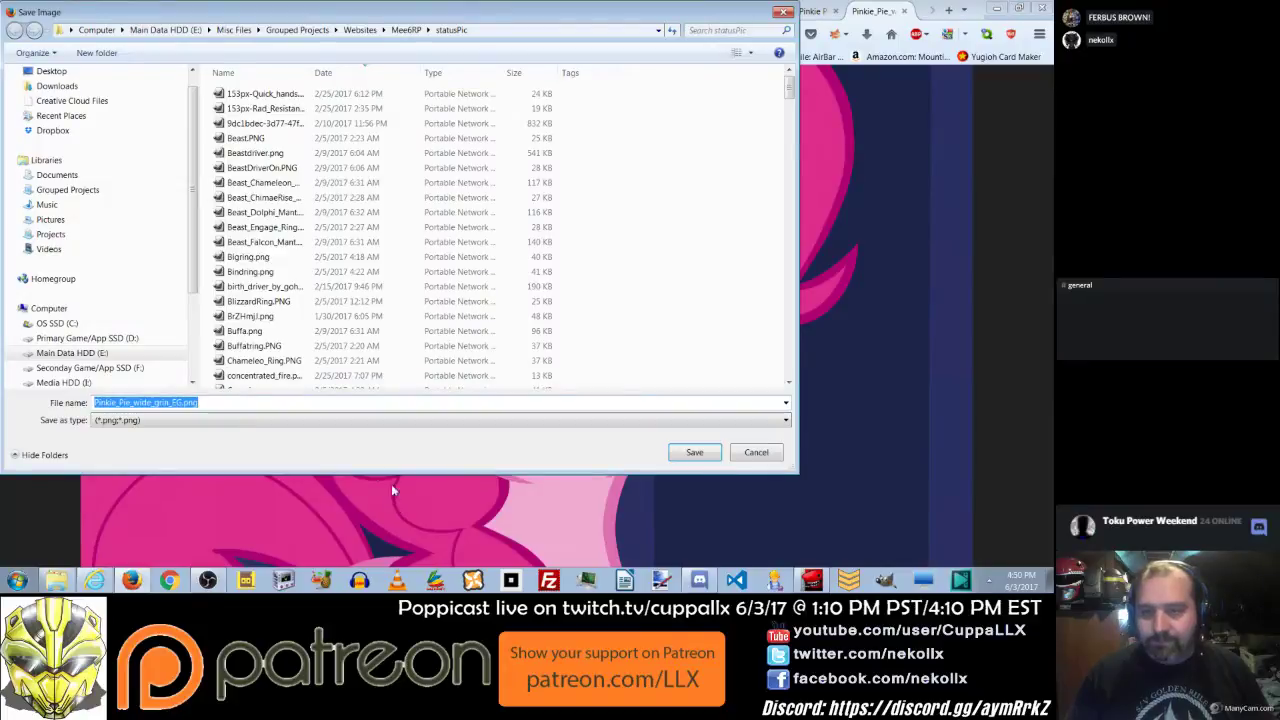
left_click(84, 119)
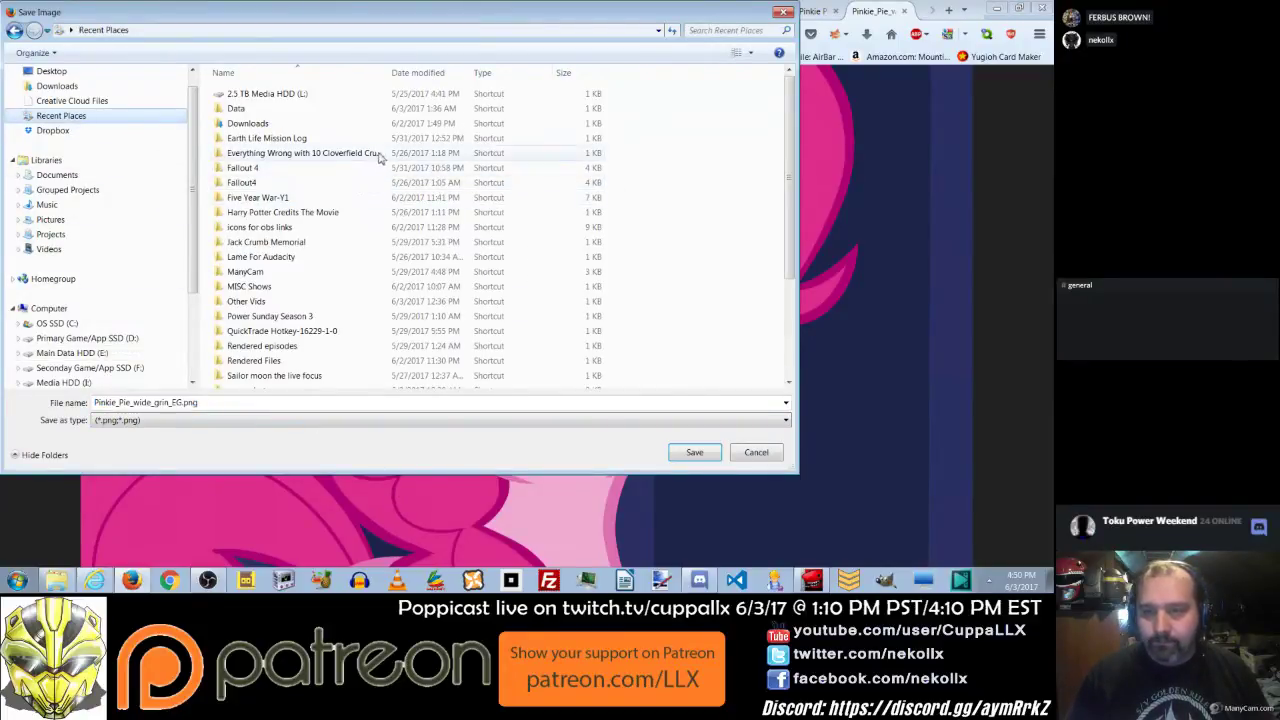
left_click(420, 74)
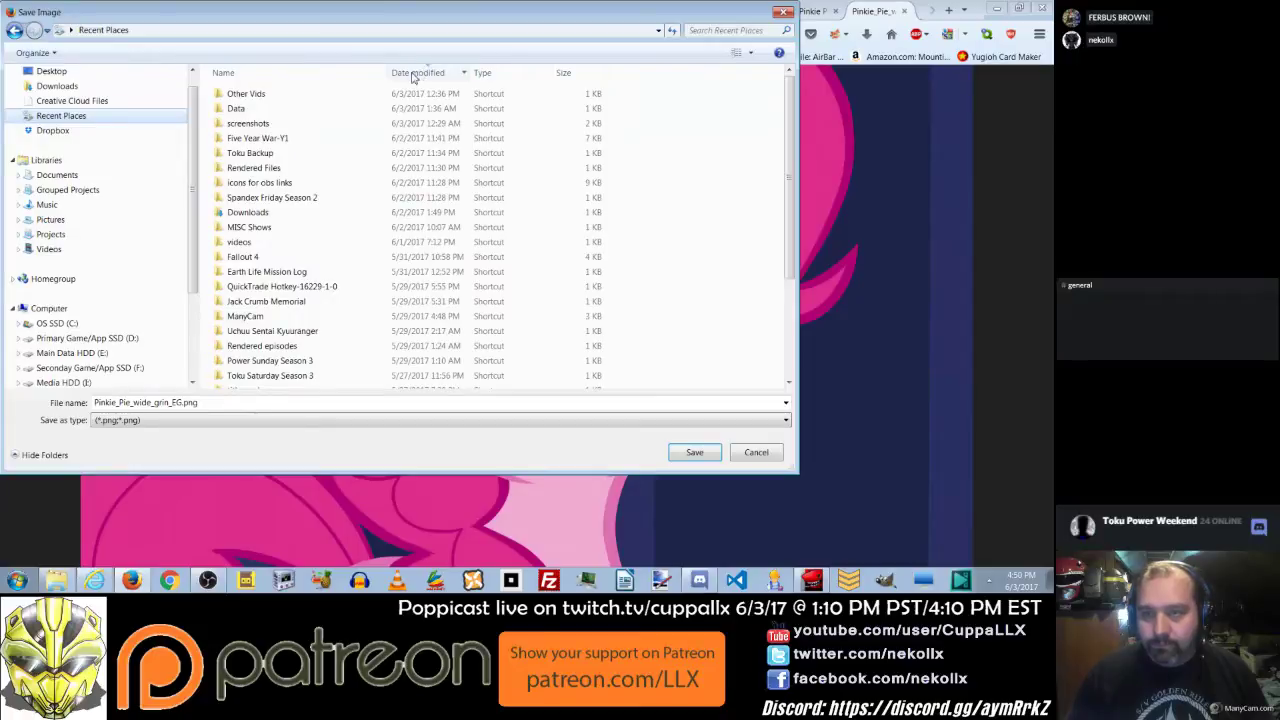
double_click(282, 170)
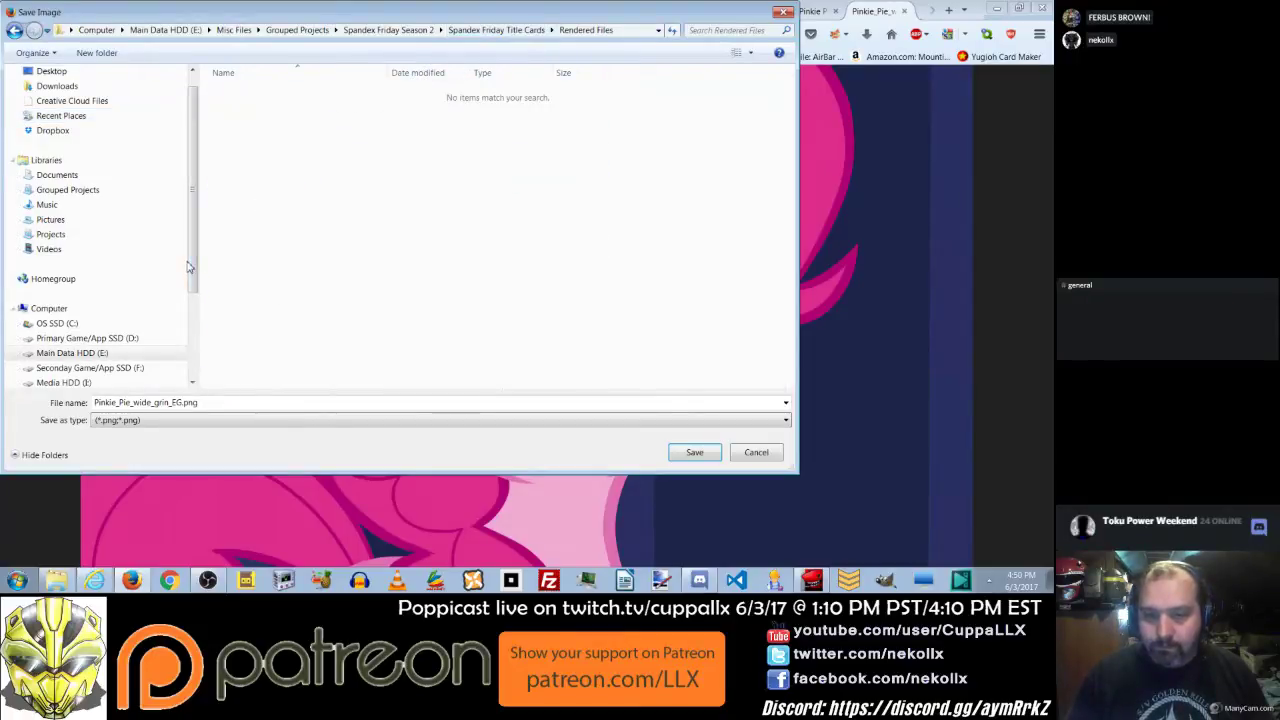
Save the picture as Pinkie_Pie_wide_grin_EG.png on drive L: in Toku Backup, Lets Plays, Fallout 4 ~ Poppi, sources.
scroll(150, 290, "down", 3)
left_click(128, 308)
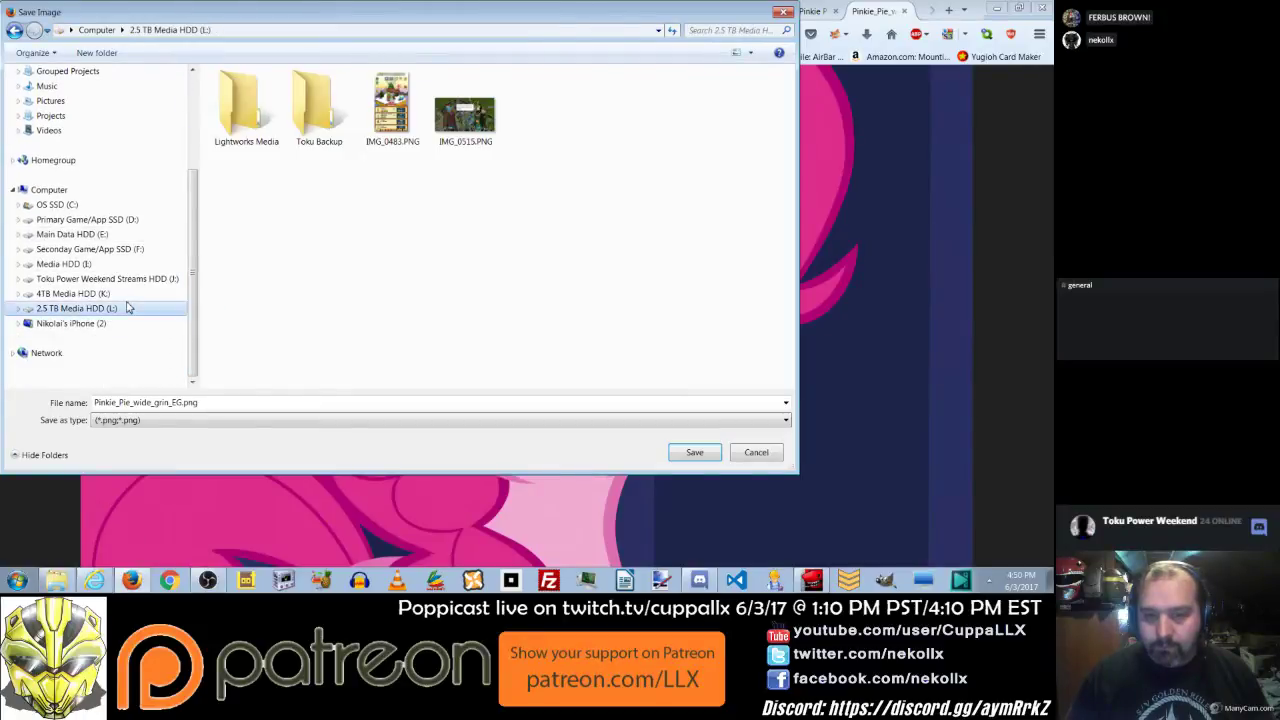
double_click(325, 105)
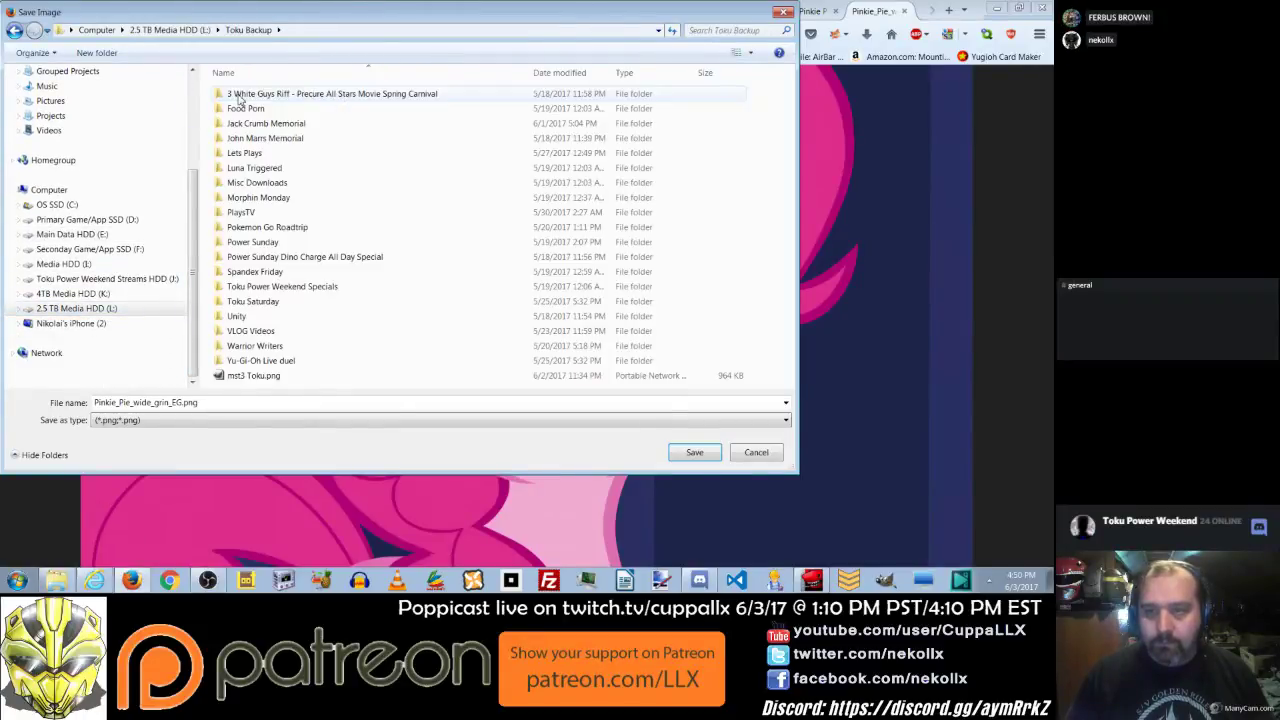
left_click(264, 154)
double_click(264, 154)
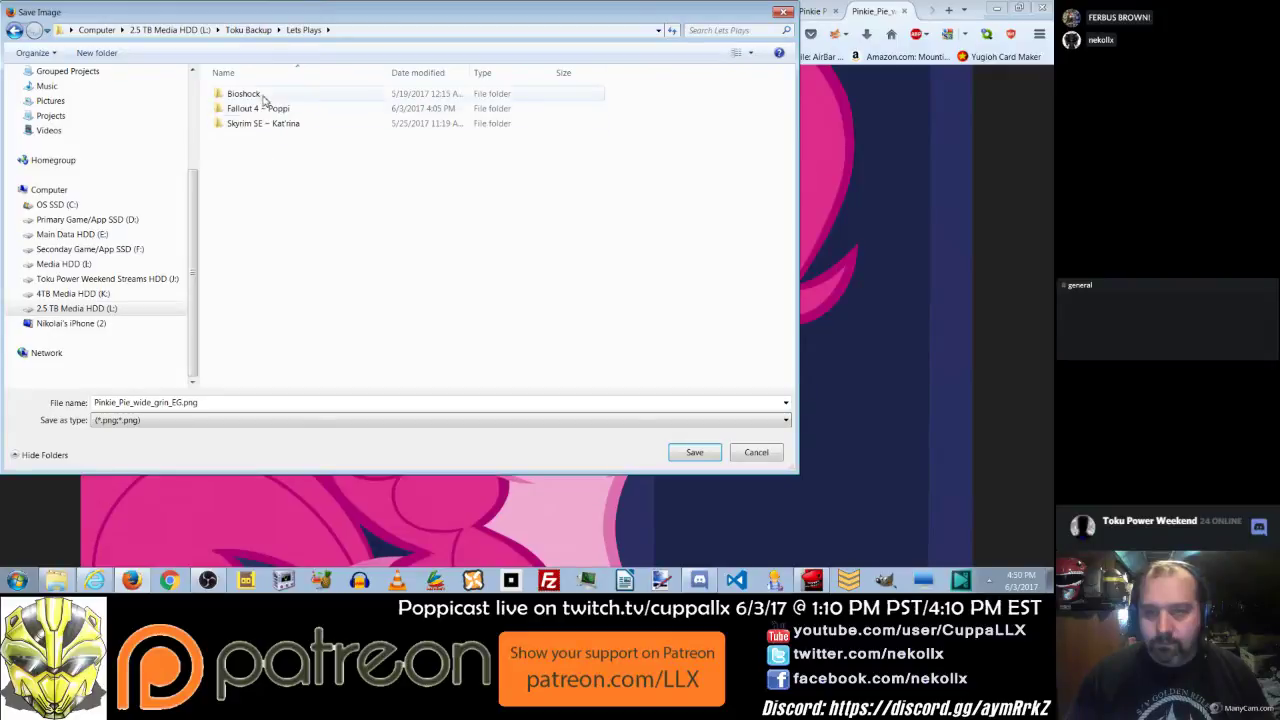
double_click(266, 107)
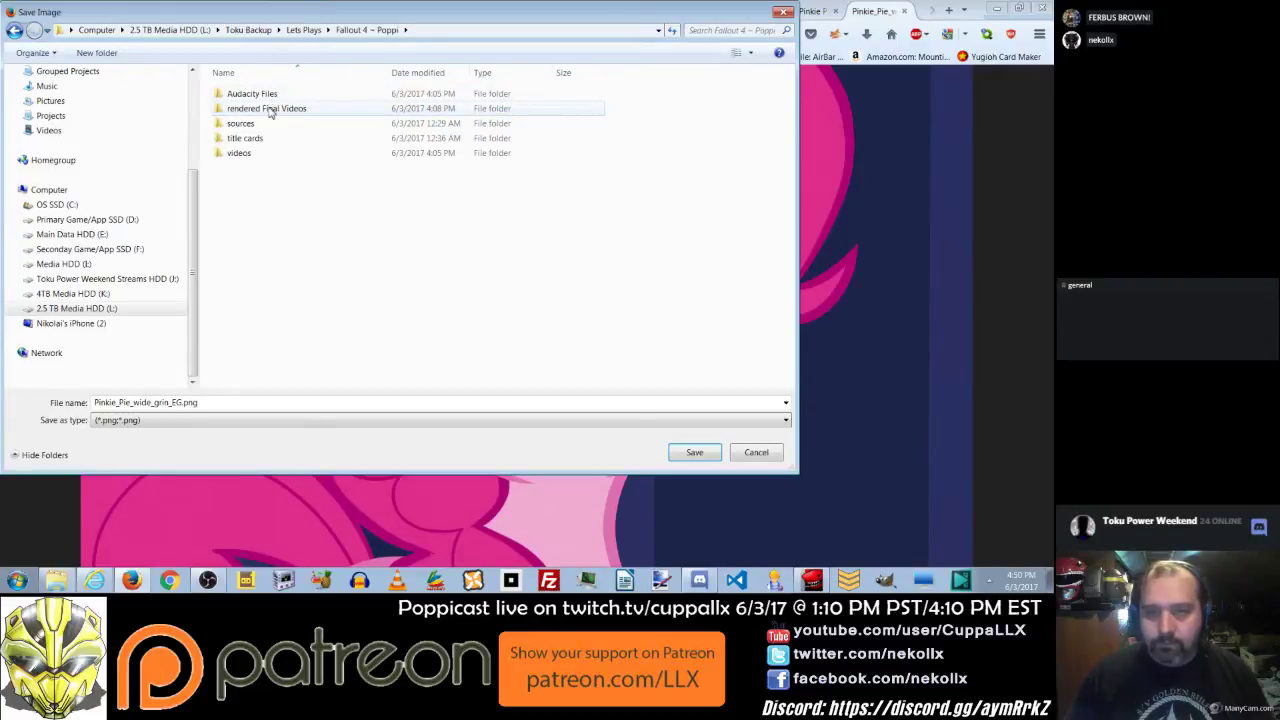
double_click(266, 124)
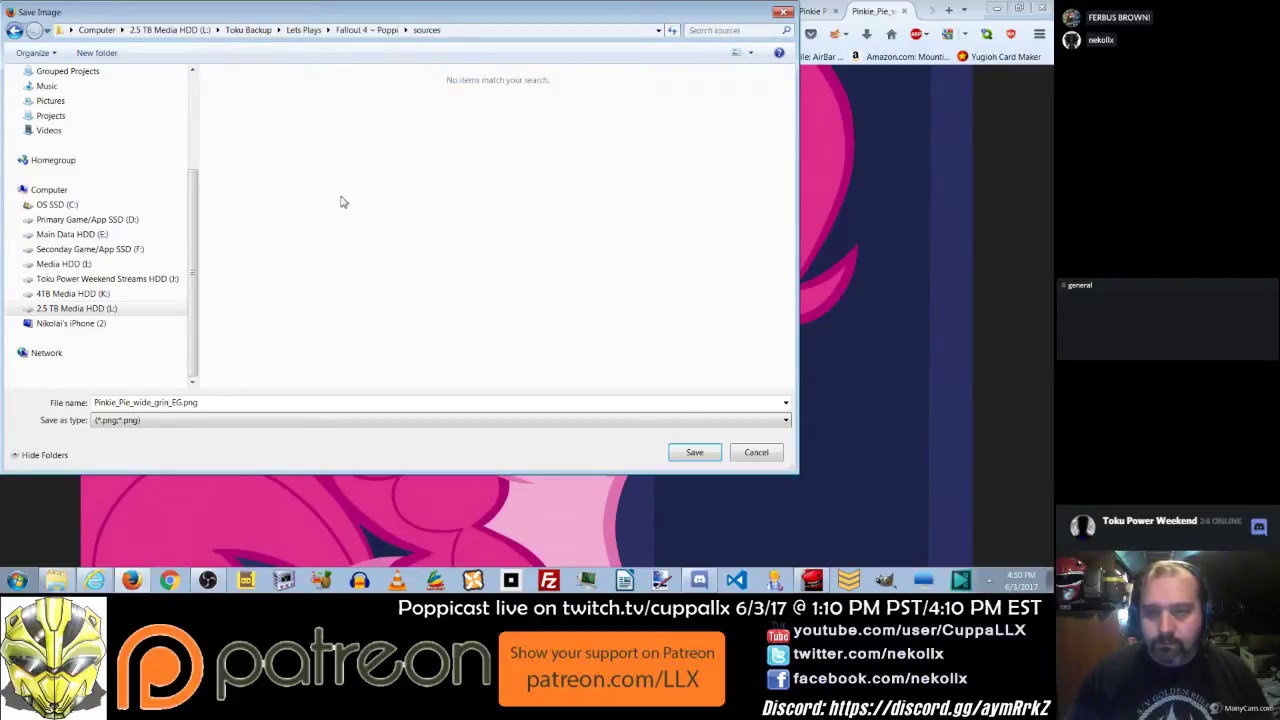
left_click(692, 451)
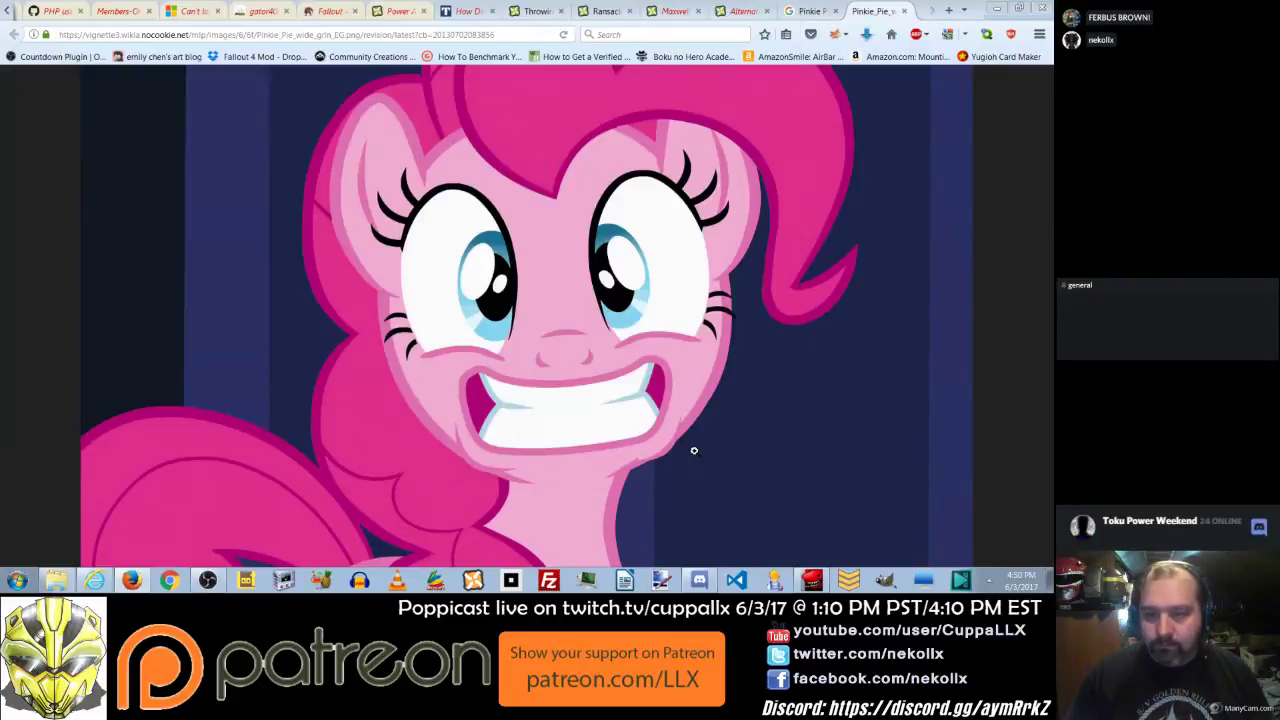
Close the two image search tabs and return to the editing view of the Lightworks project.
left_click(904, 11)
left_click(903, 11)
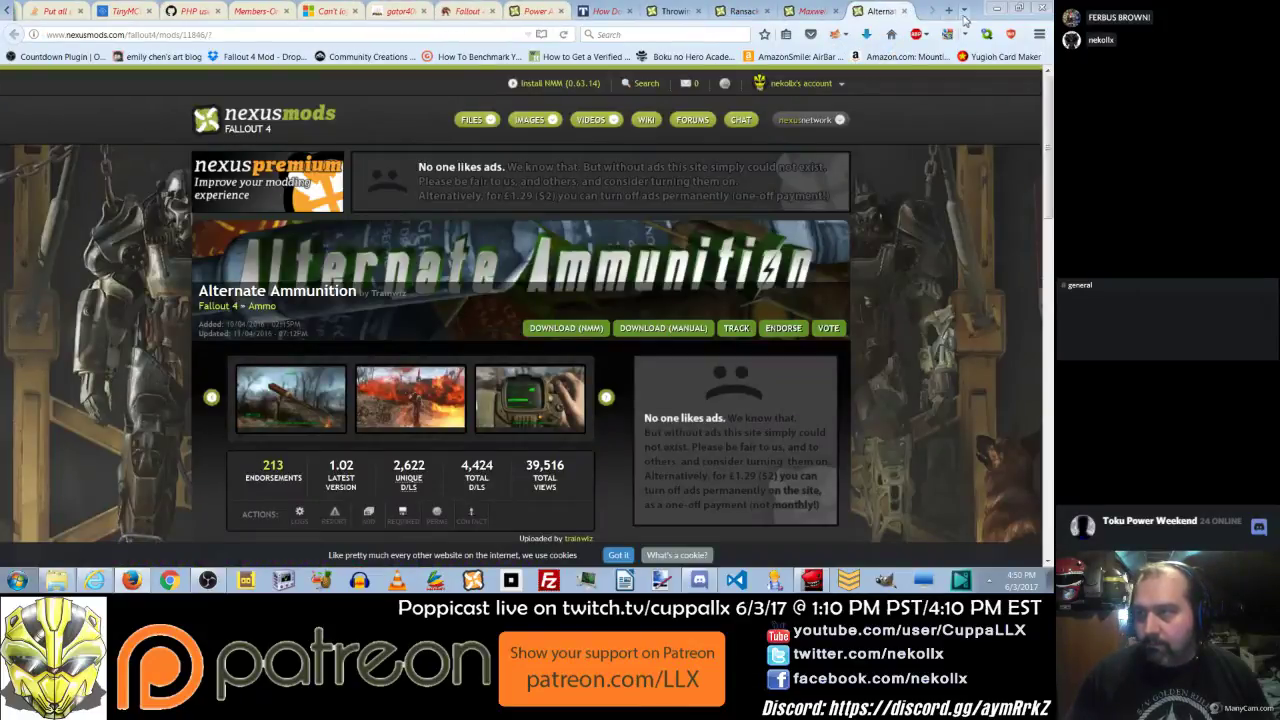
left_click(996, 8)
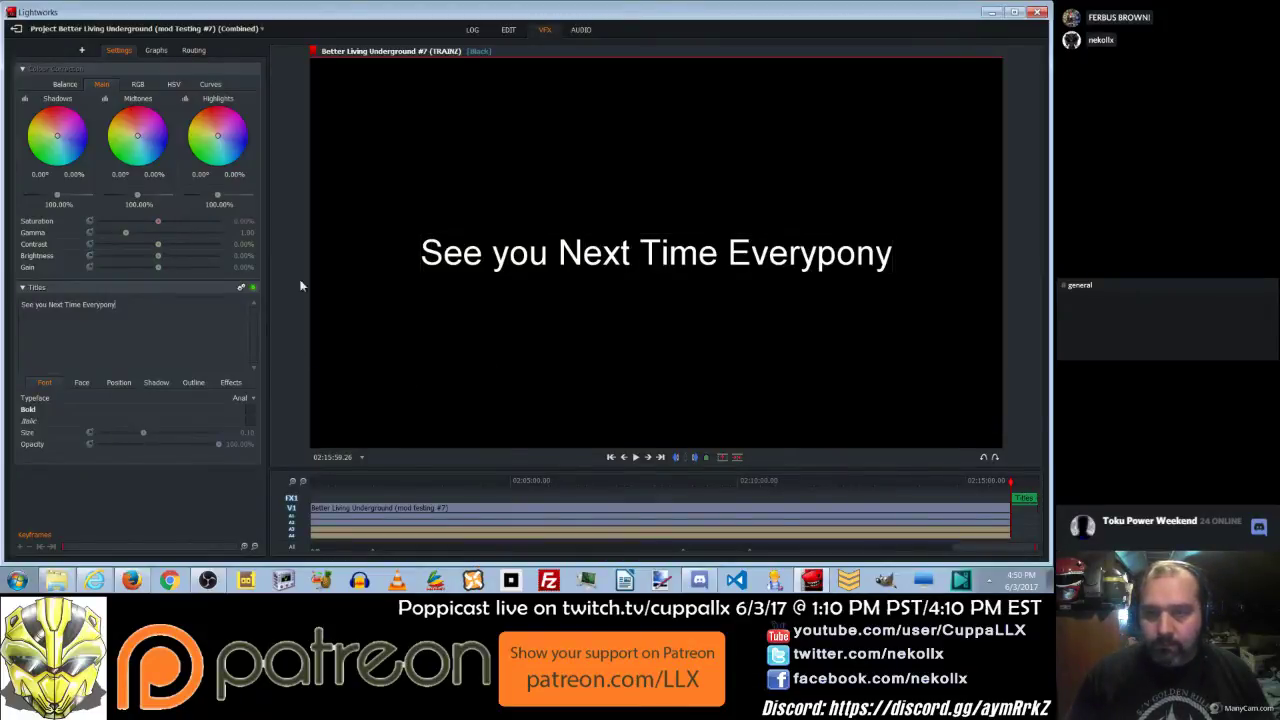
left_click(508, 30)
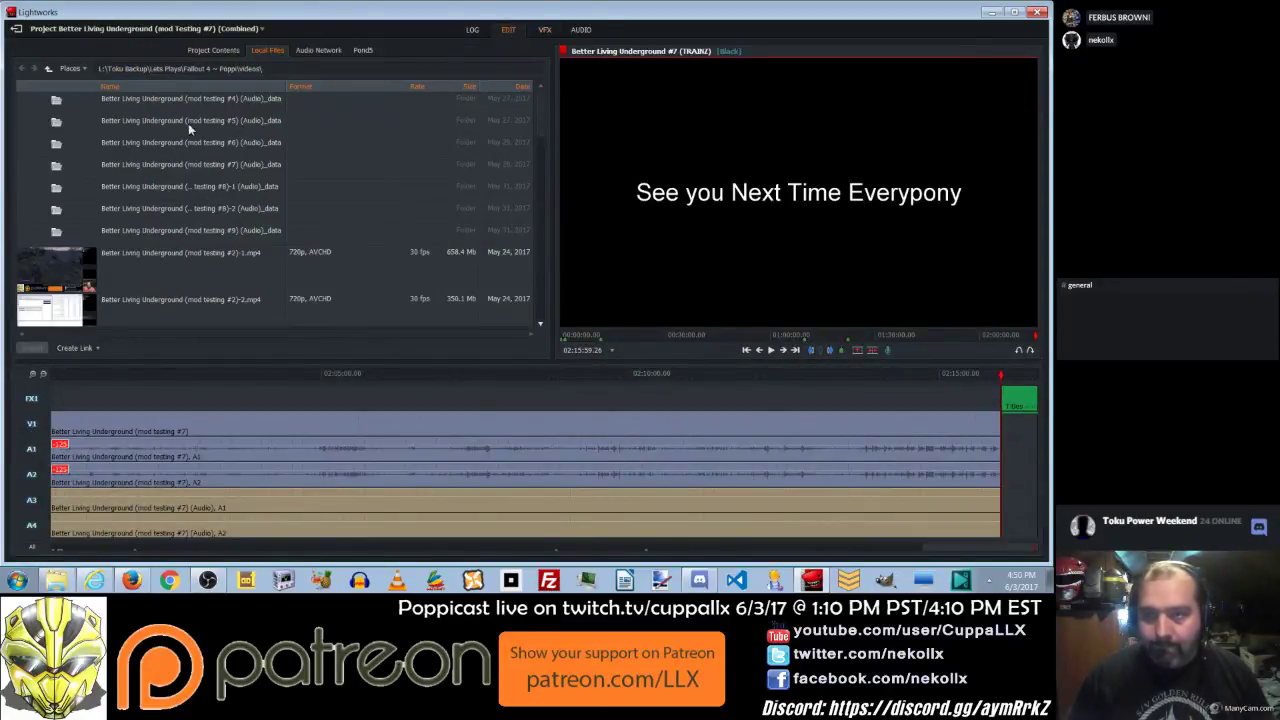
Import the Pinkie_Pie_wide_grin_EG image from the Fallout 4 ~ Poppi sources folder into the project contents.
left_click(56, 580)
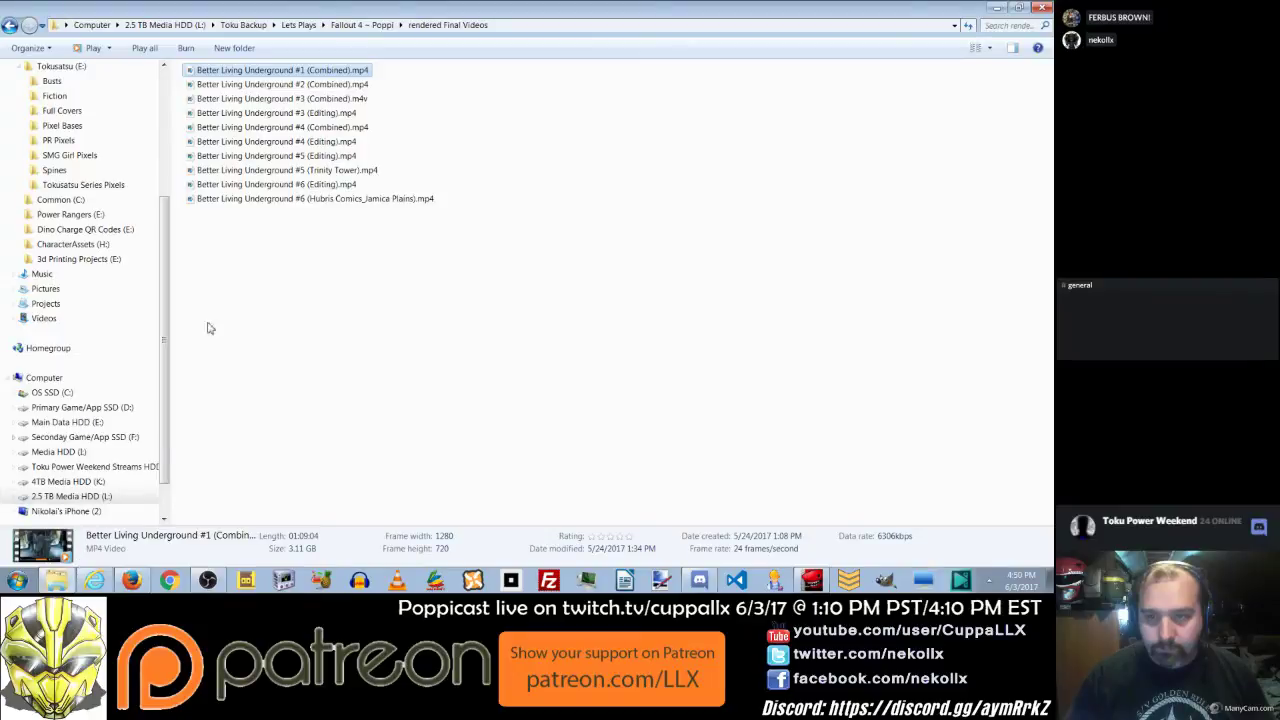
left_click(362, 24)
double_click(214, 121)
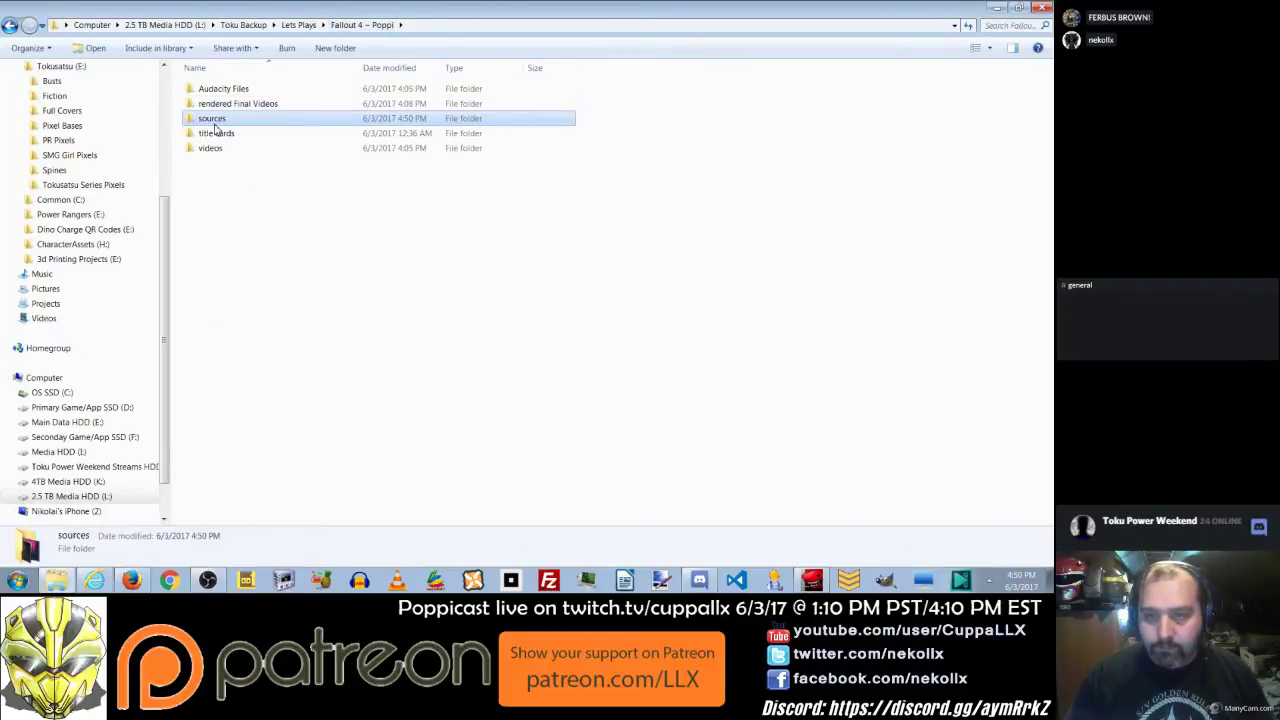
left_click(997, 7)
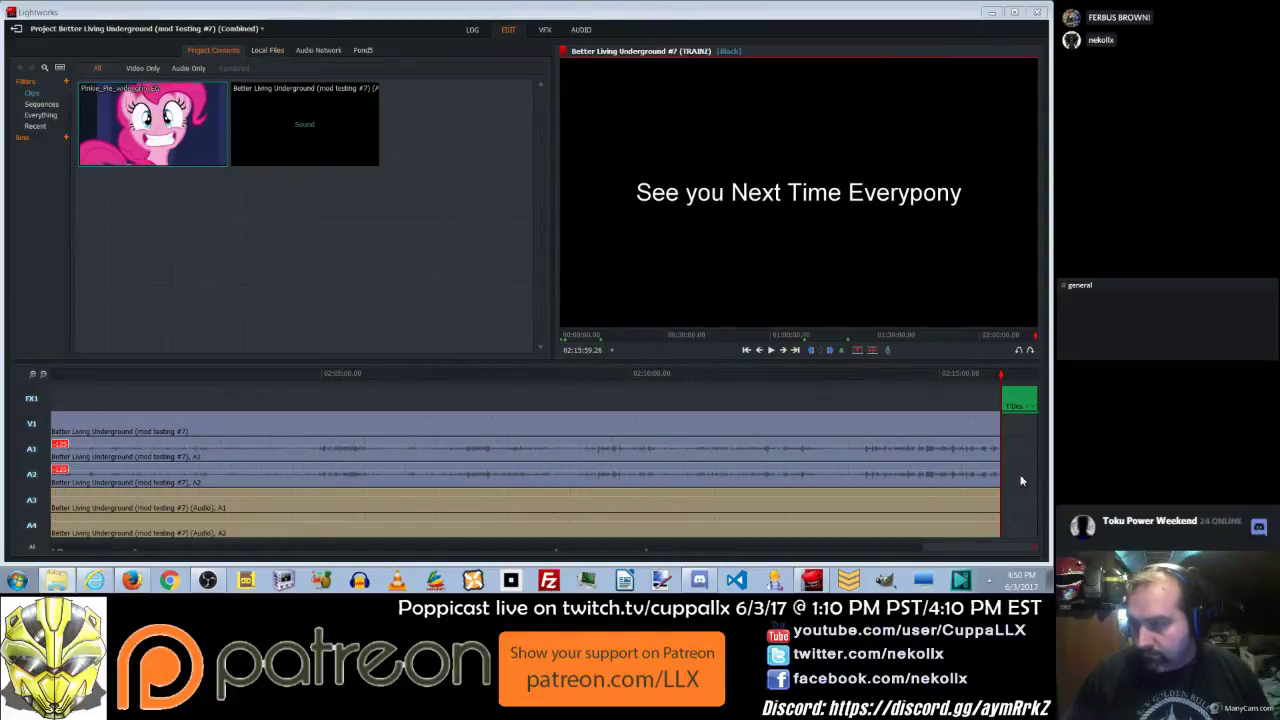
Place the Pinkie Pie image on V1 right after the gameplay clip and trim its end close to the title's end.
left_click_drag(152, 125, 1001, 463)
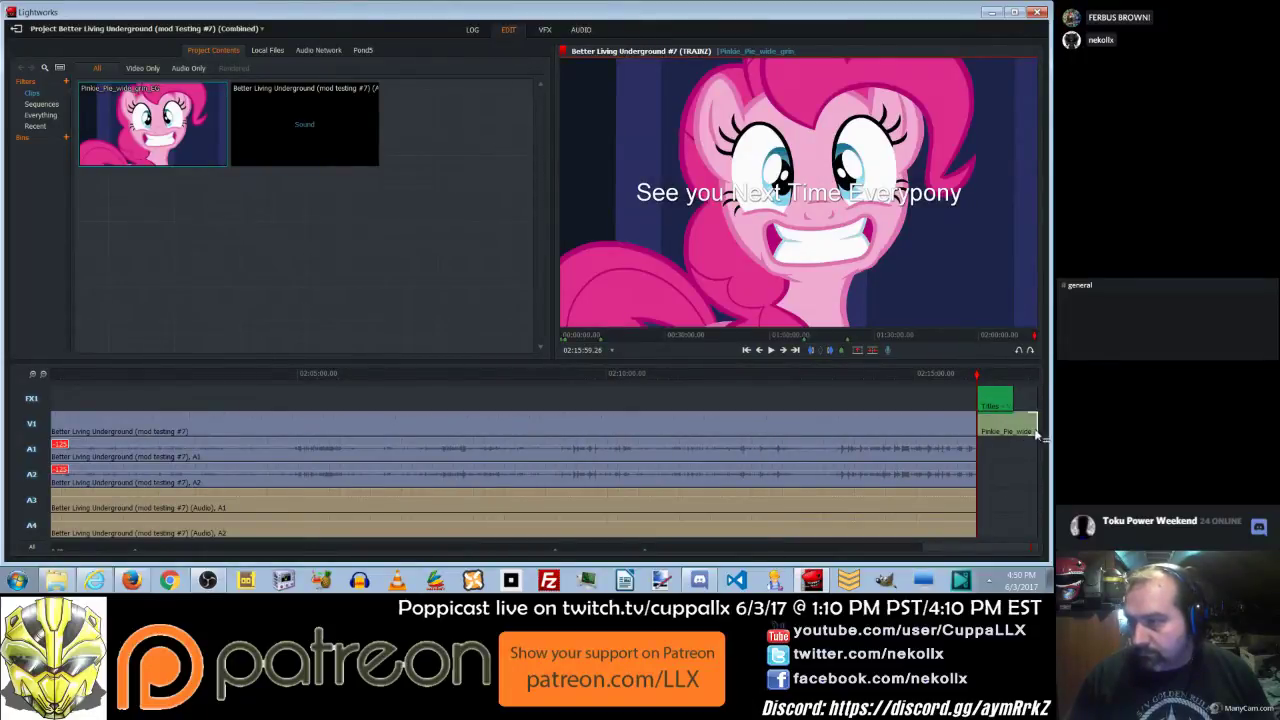
left_click_drag(1037, 432, 1010, 432)
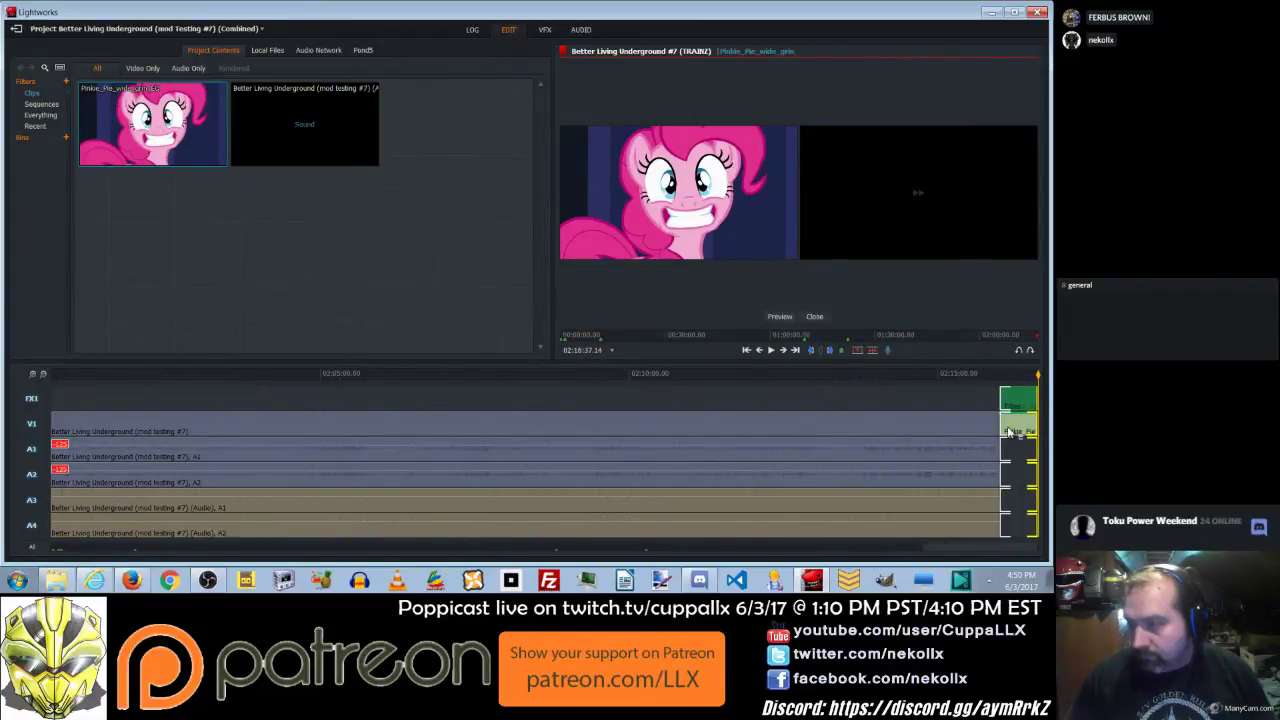
left_click(997, 373)
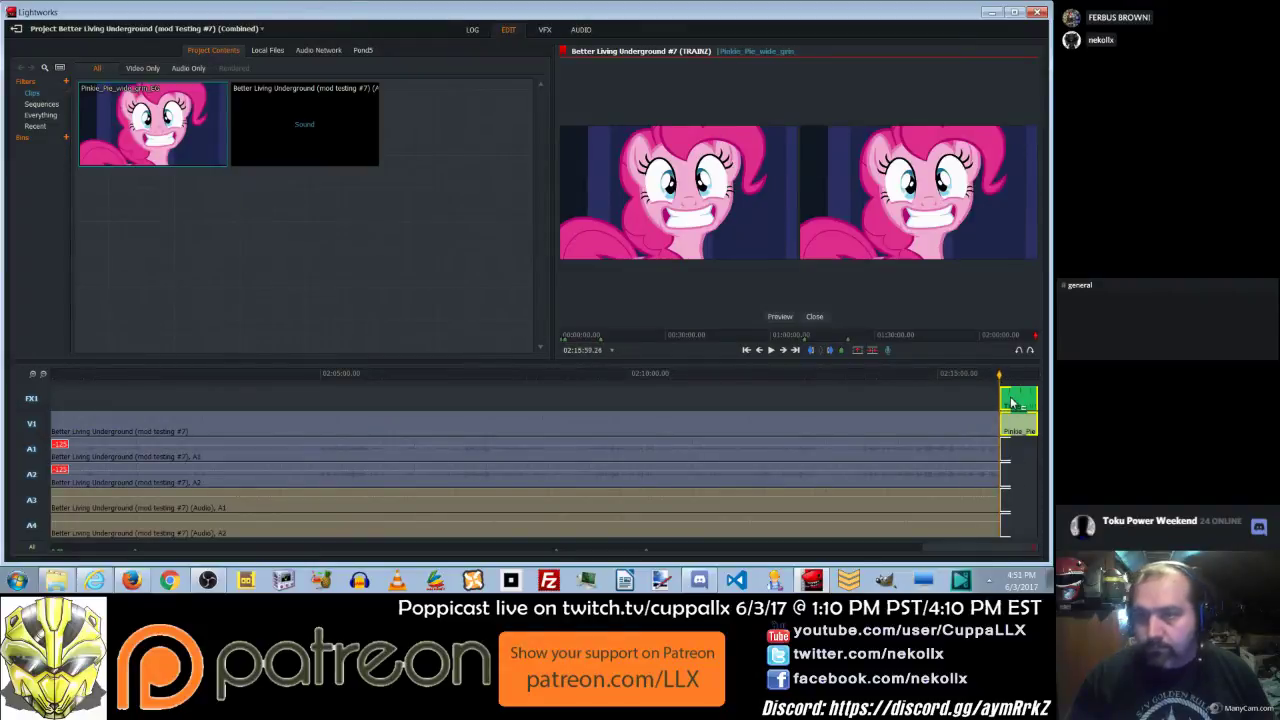
left_click(550, 32)
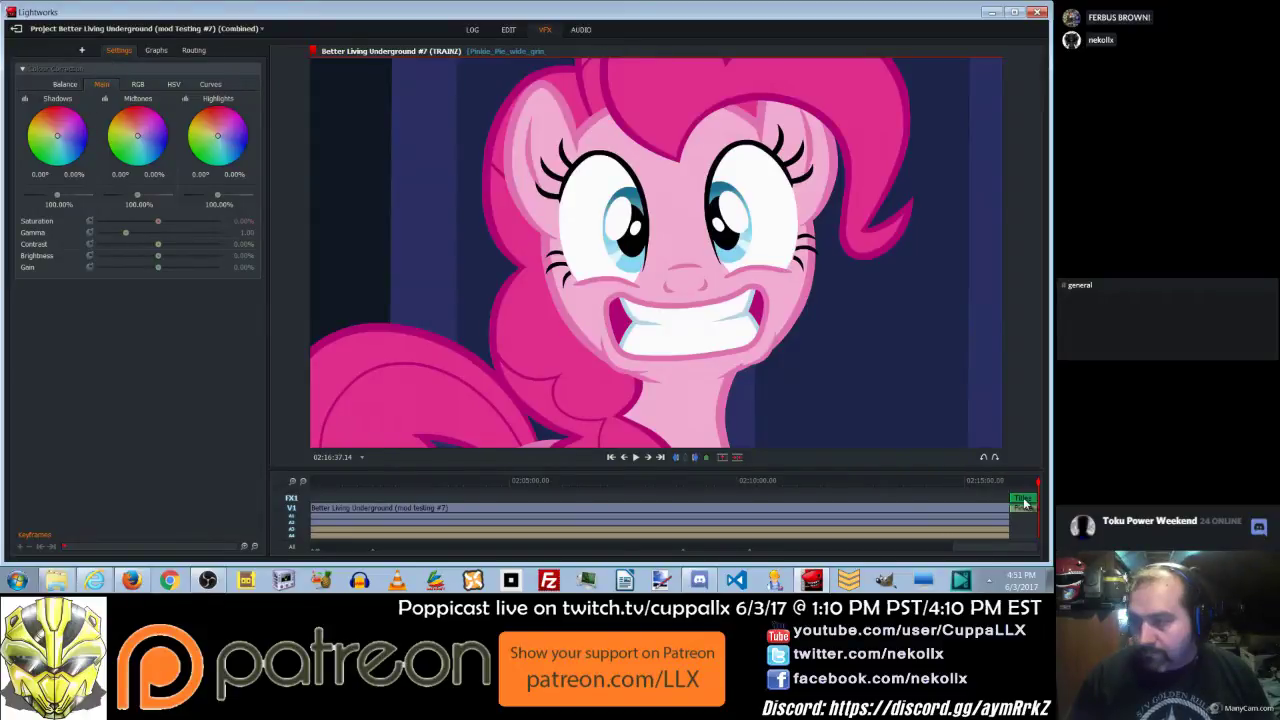
scroll(1024, 503, "up", 3)
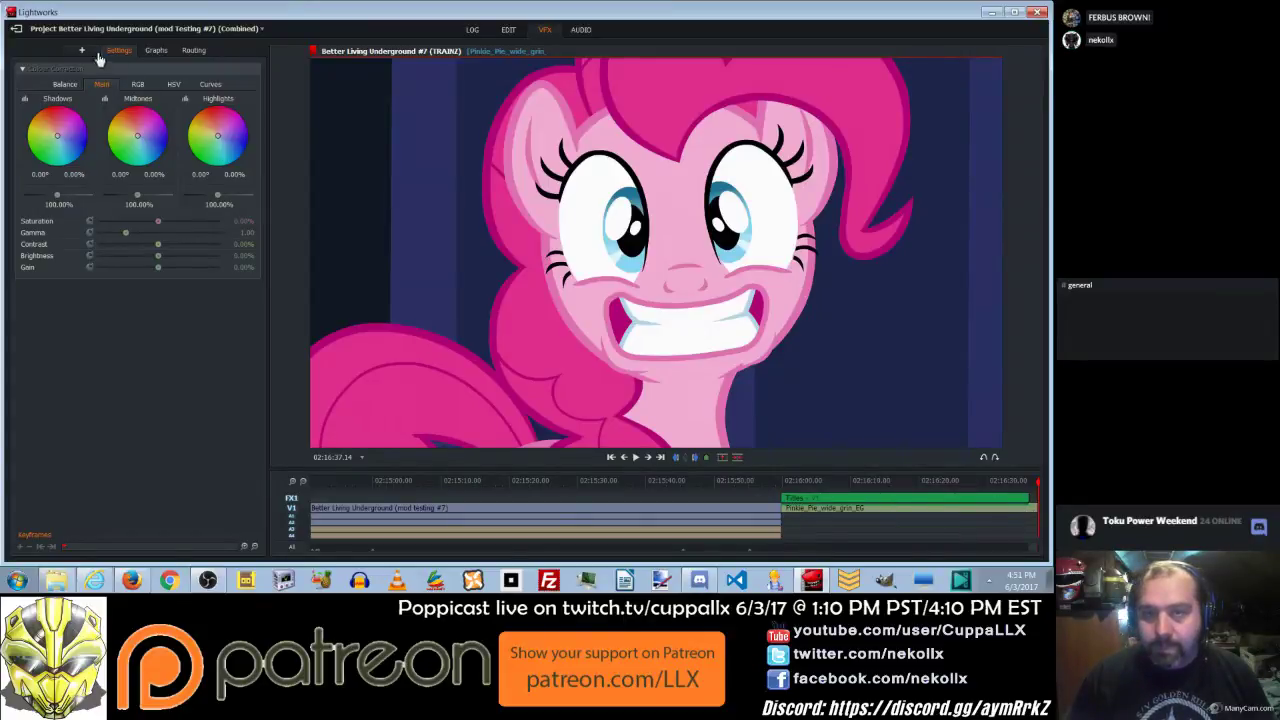
left_click(510, 31)
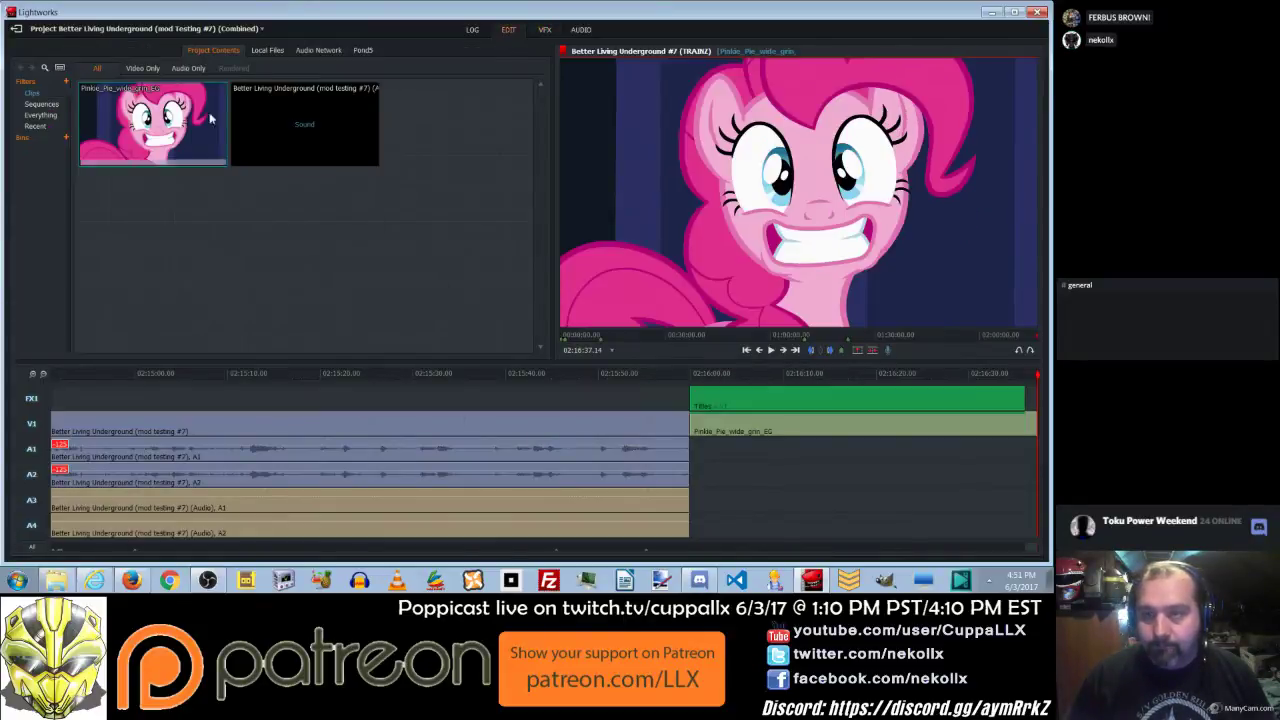
left_click(42, 104)
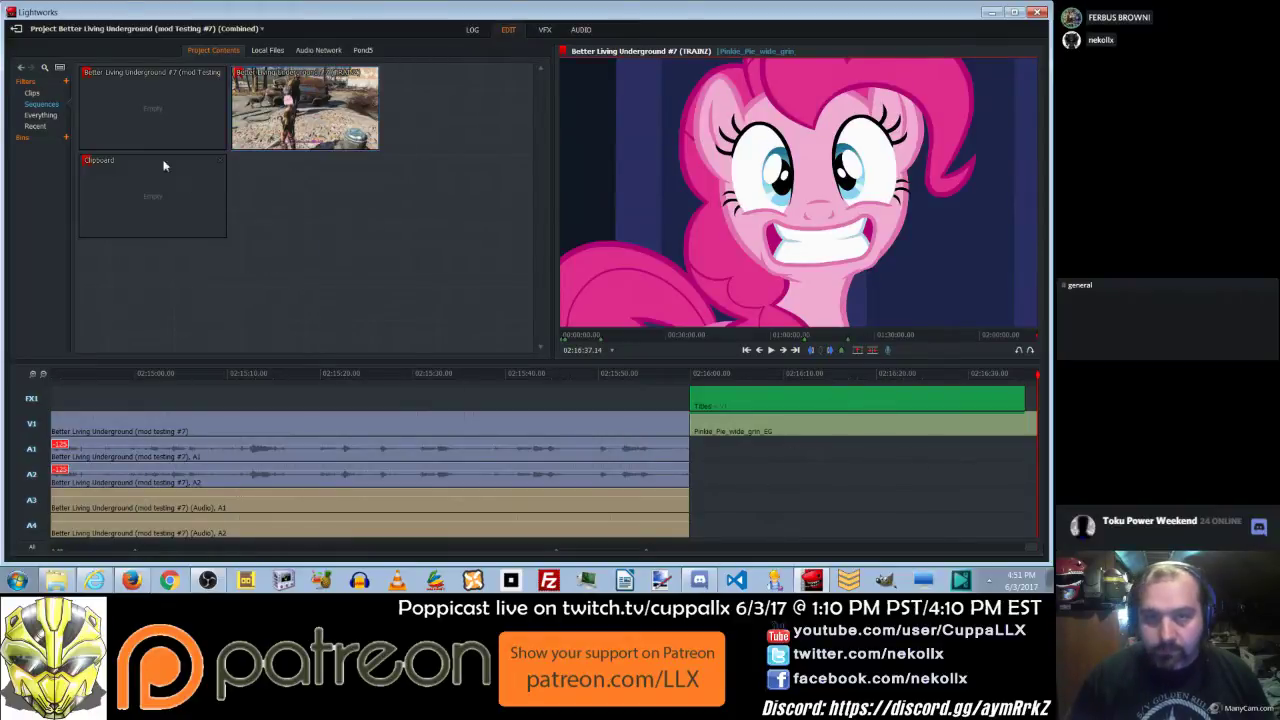
Move the "See you Next Time Everypony" title down to the lower part of the frame and return to the editing view.
right_click(813, 402)
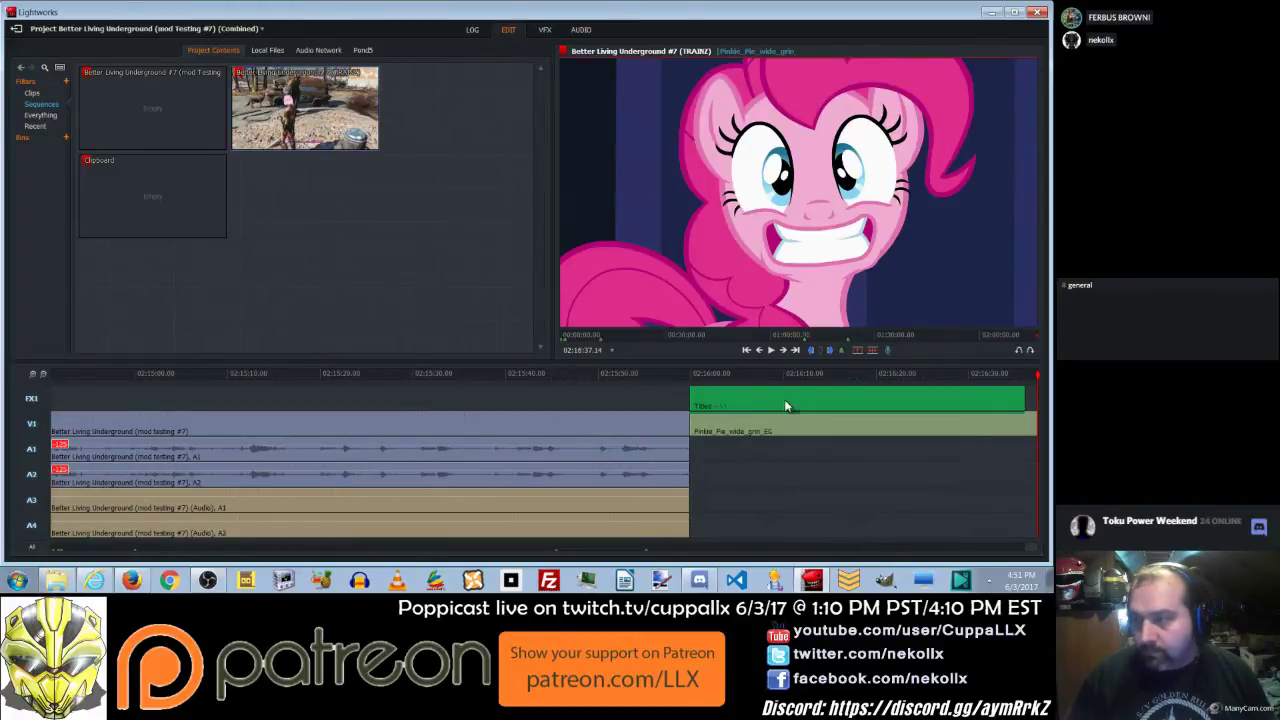
right_click(785, 401)
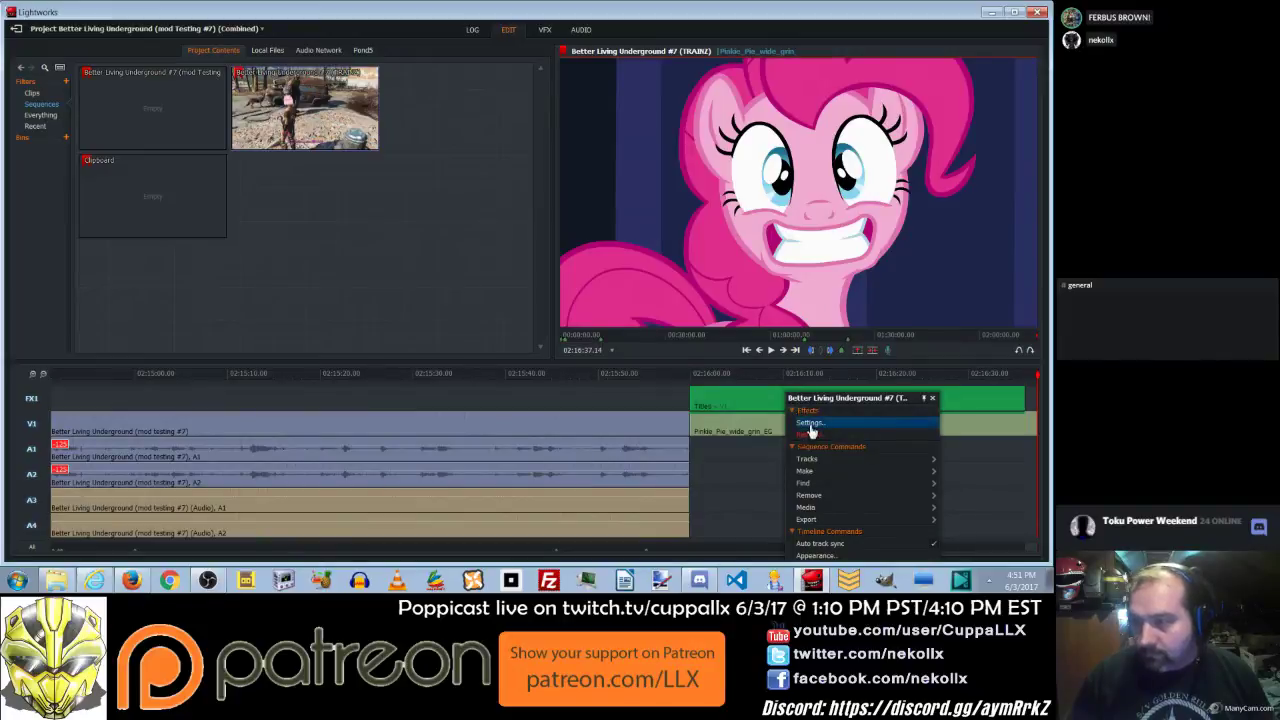
left_click(809, 424)
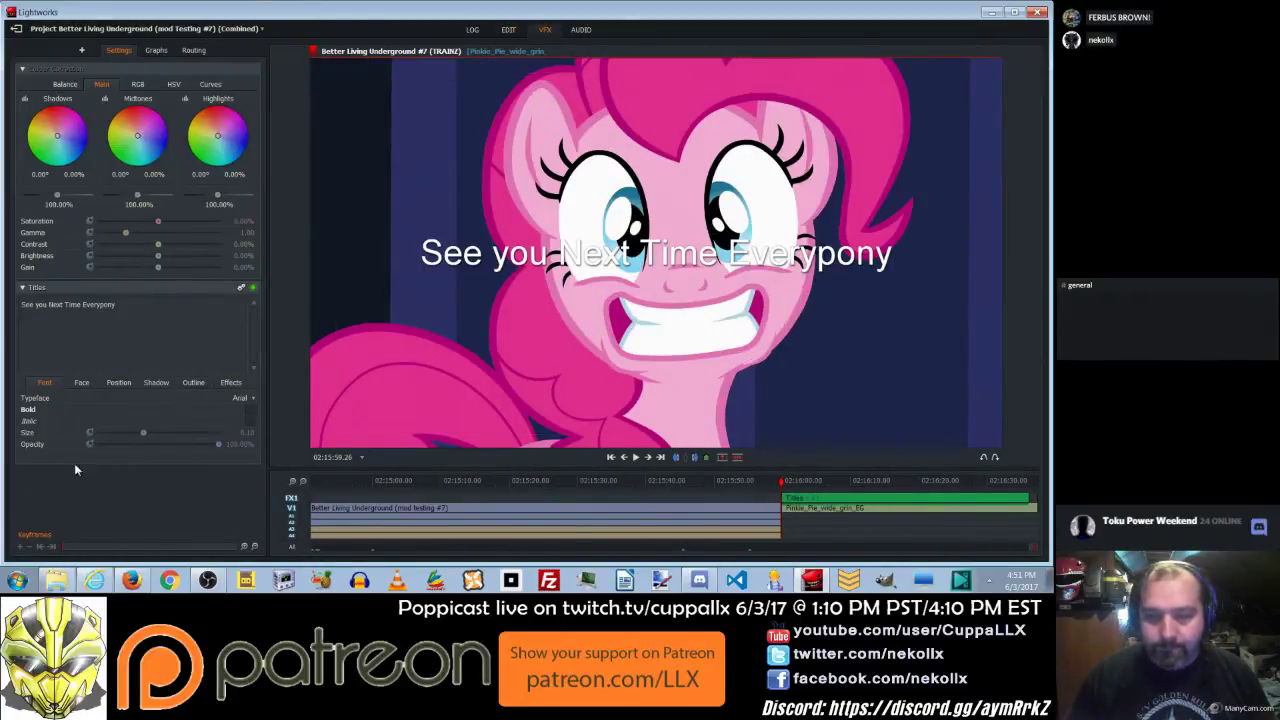
left_click(119, 384)
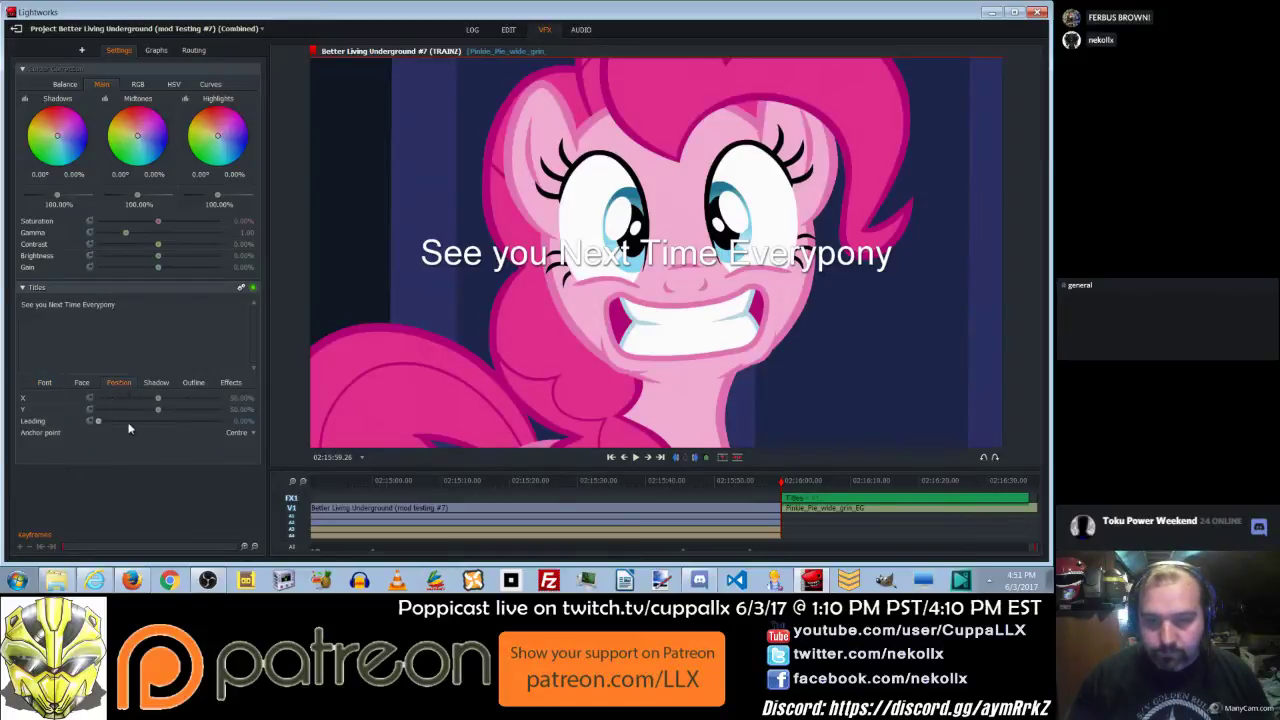
left_click_drag(157, 413, 208, 425)
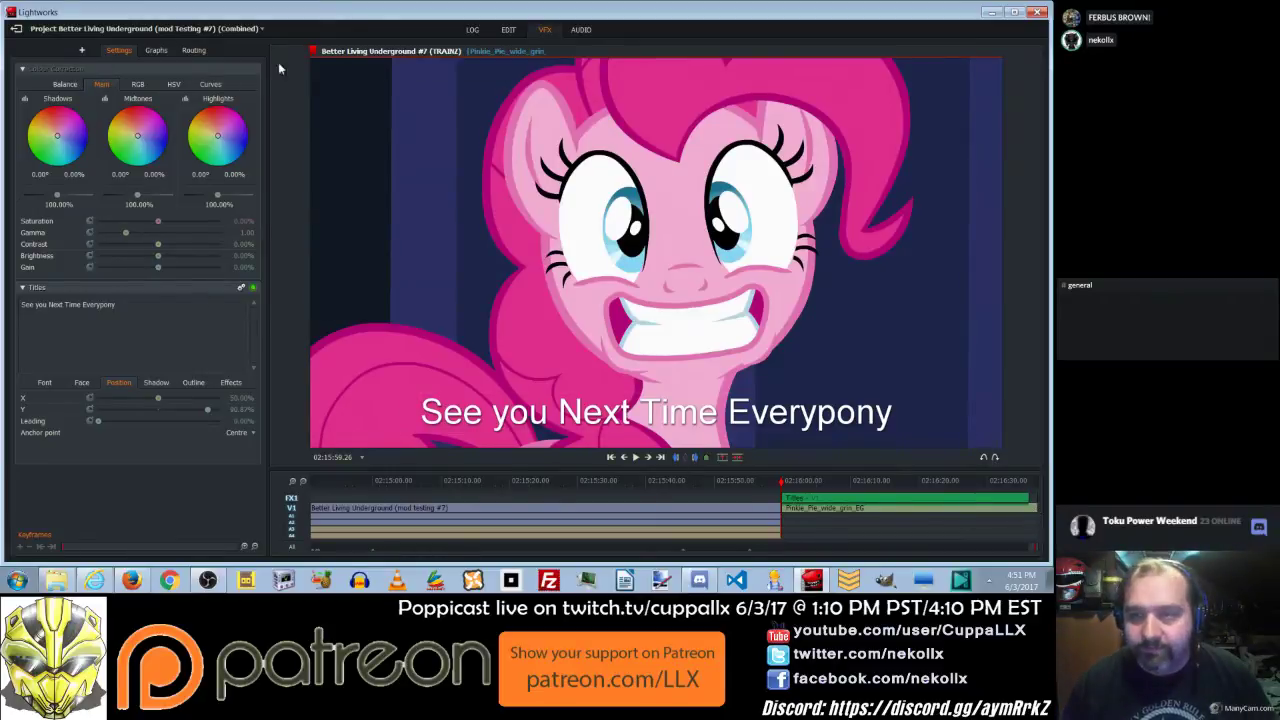
left_click(510, 30)
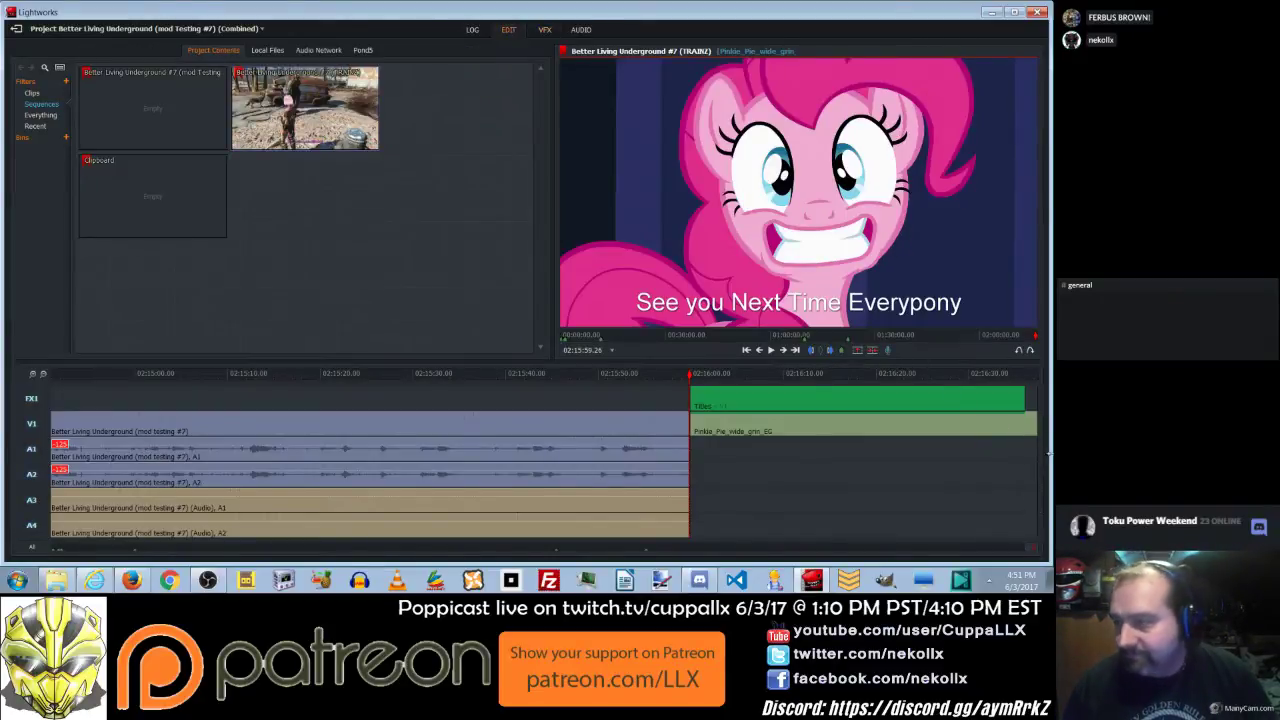
Trim the end of the Pinkie Pie image on V1 to line up with the end of the title.
left_click_drag(1033, 430, 1021, 427)
left_click(1005, 452)
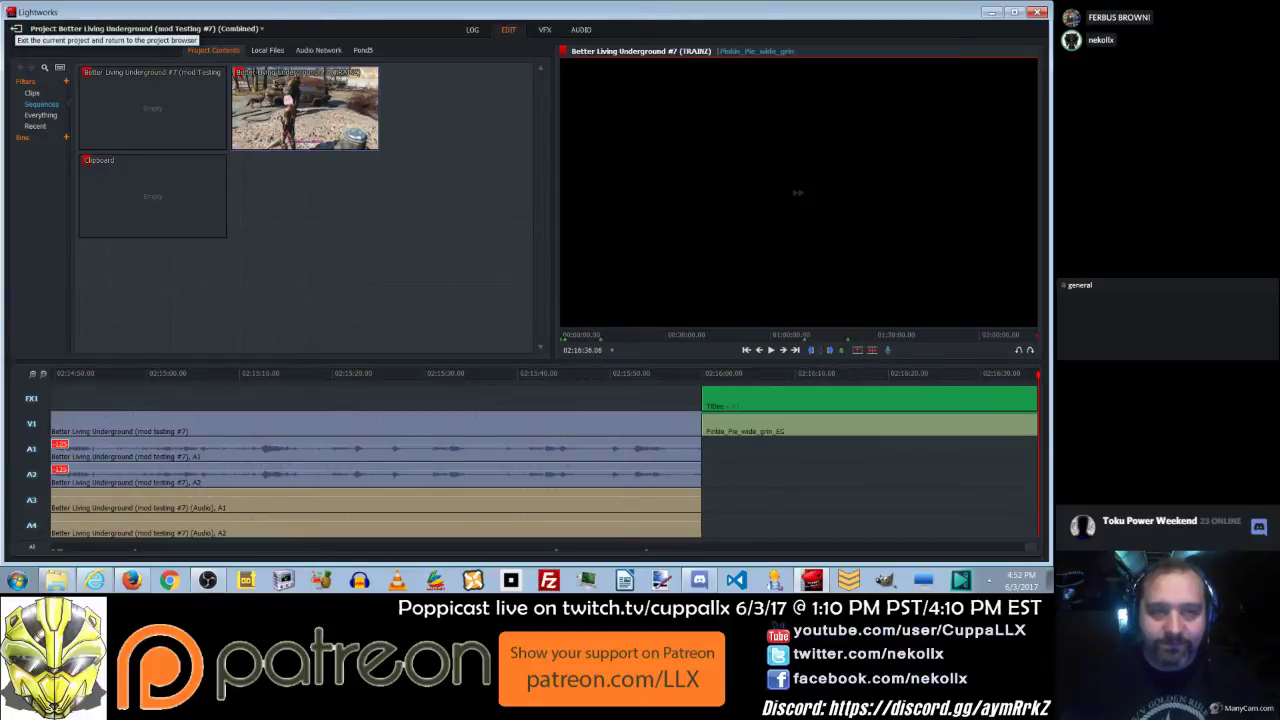
left_click_drag(760, 375, 740, 375)
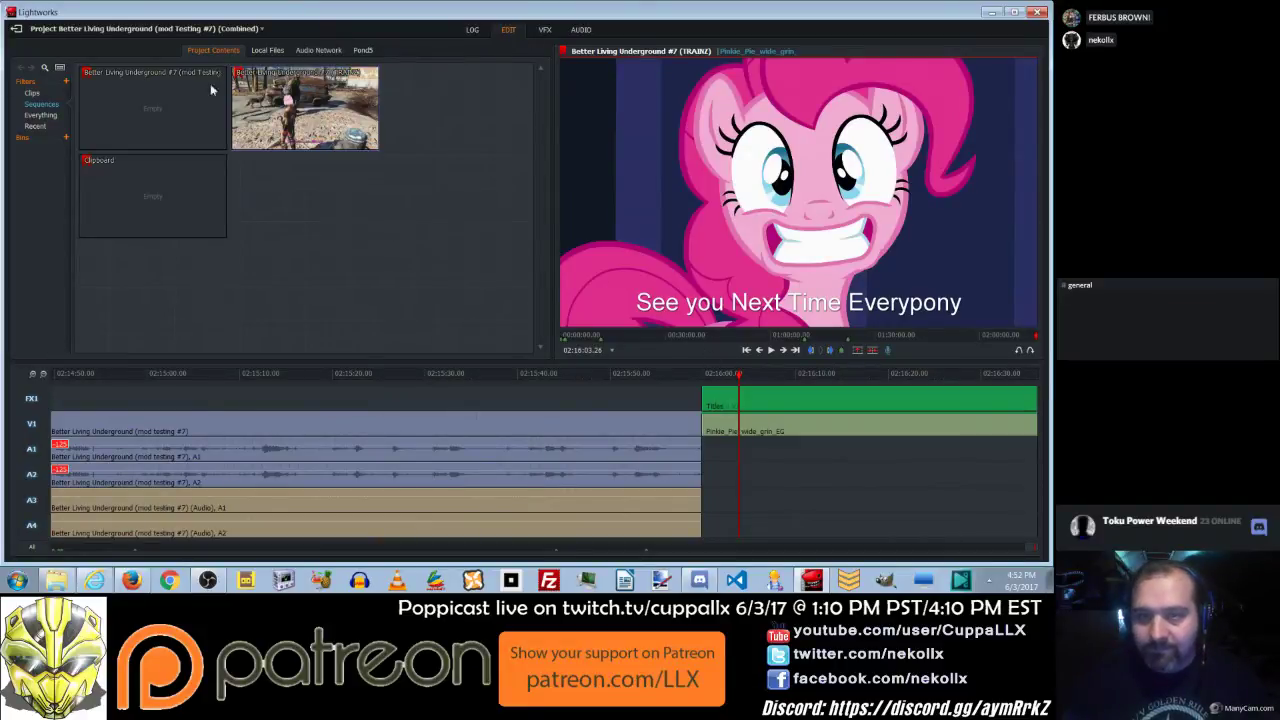
Give the end card title a Typewriter in effect and a Fade out effect.
left_click(267, 50)
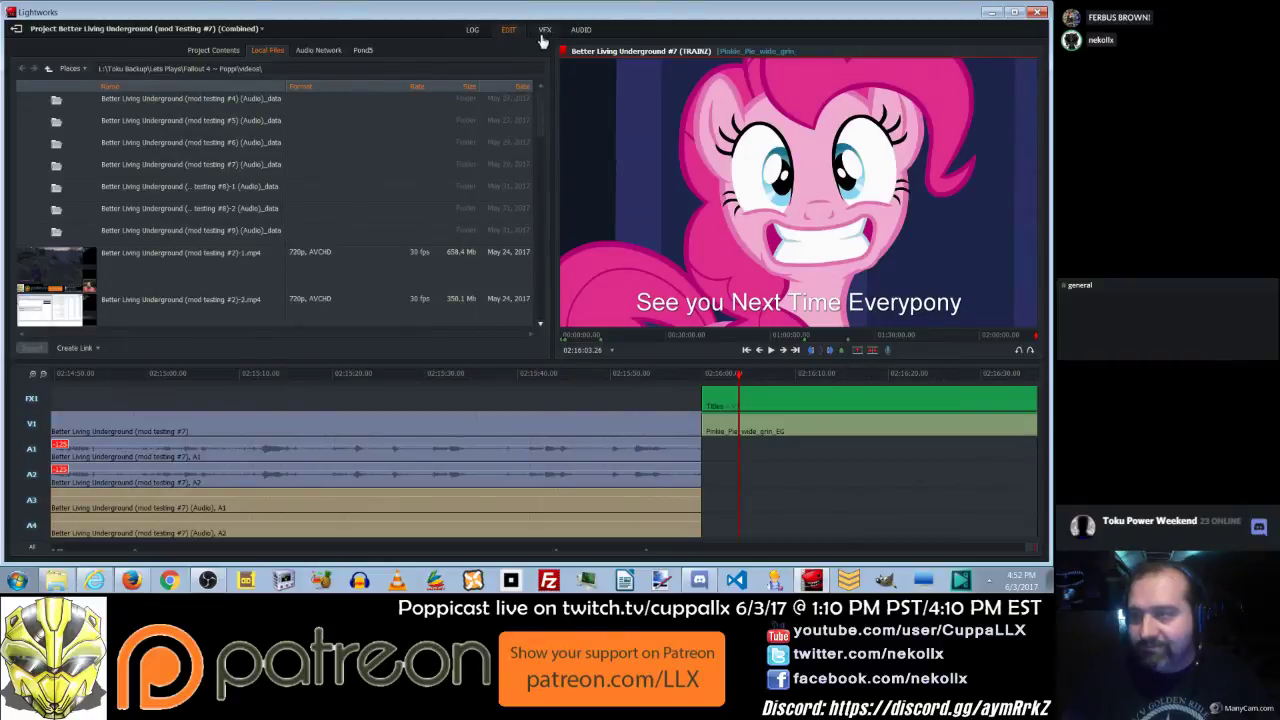
left_click(545, 33)
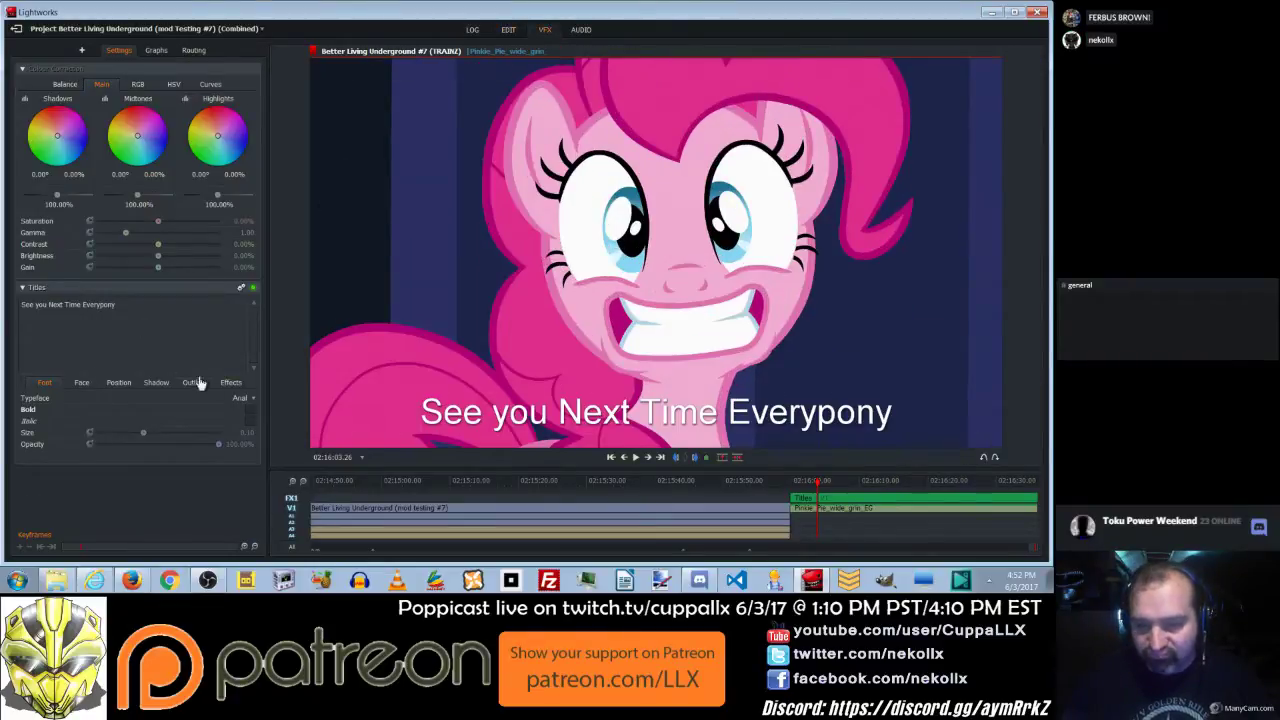
left_click(229, 386)
left_click(234, 399)
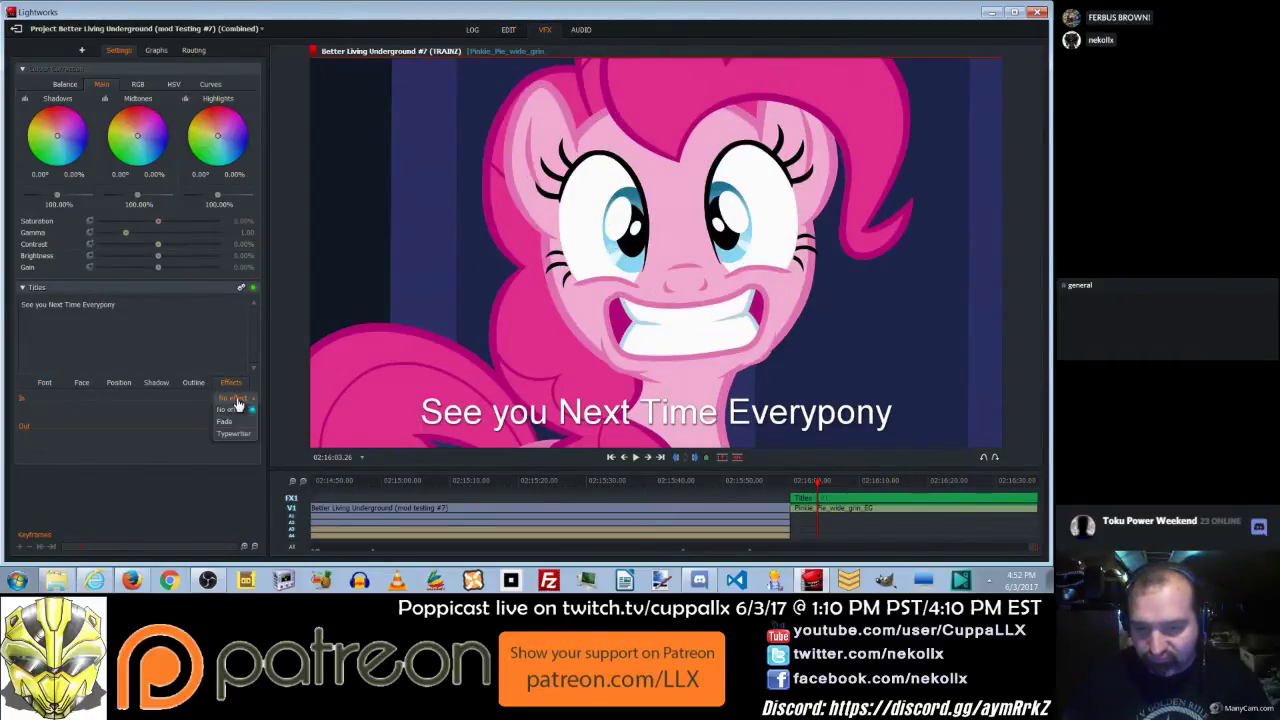
left_click(229, 434)
left_click(232, 427)
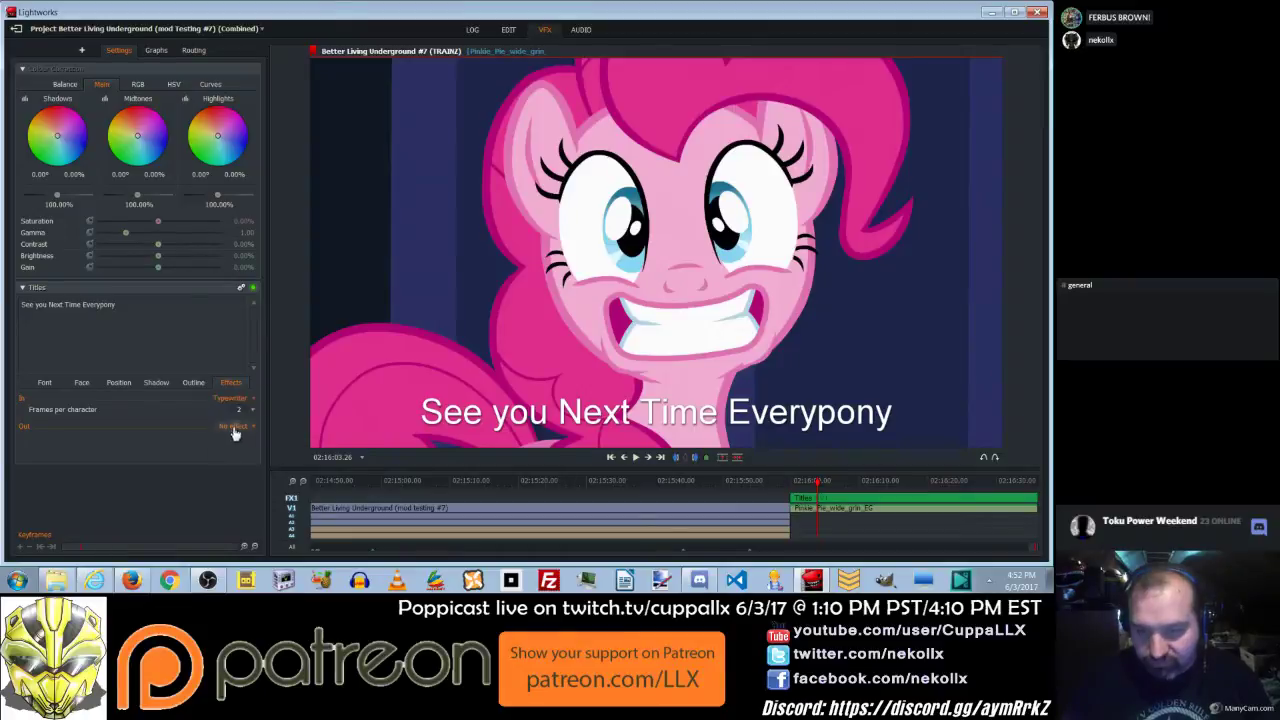
left_click(236, 450)
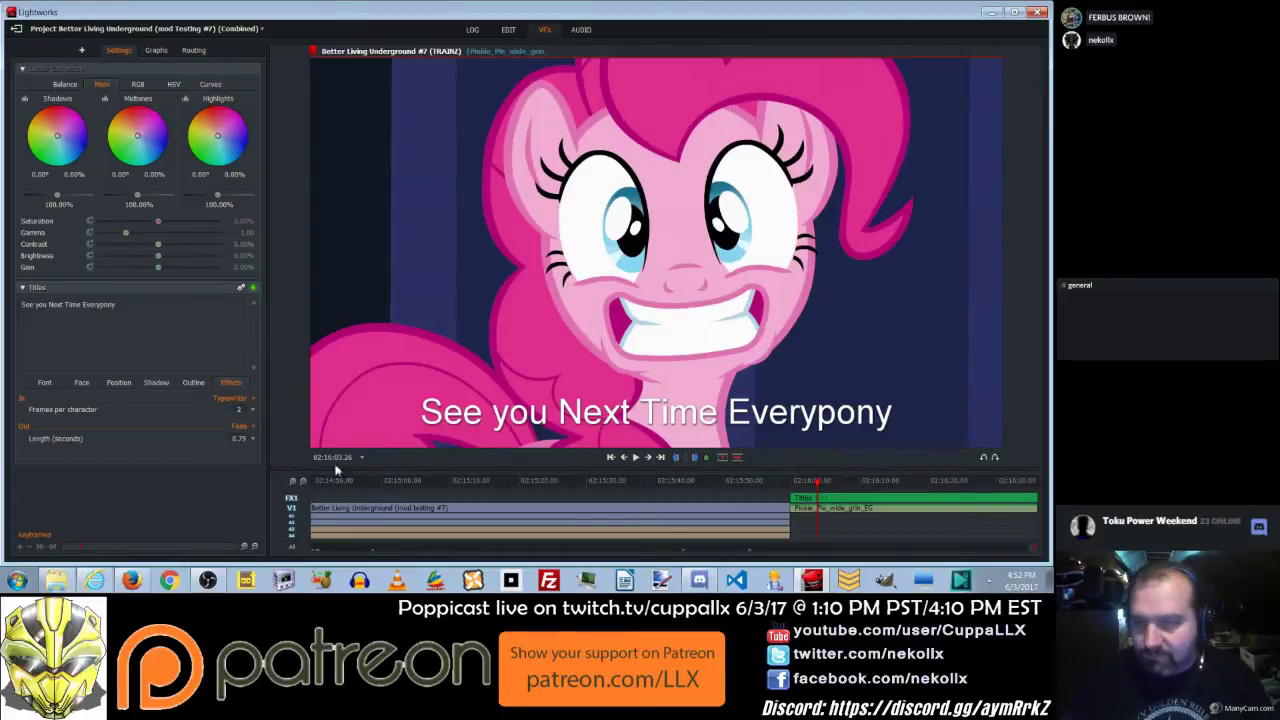
Play back the change from the gameplay clip to the end card to check the title's typewriter effect.
left_click_drag(772, 481, 786, 486)
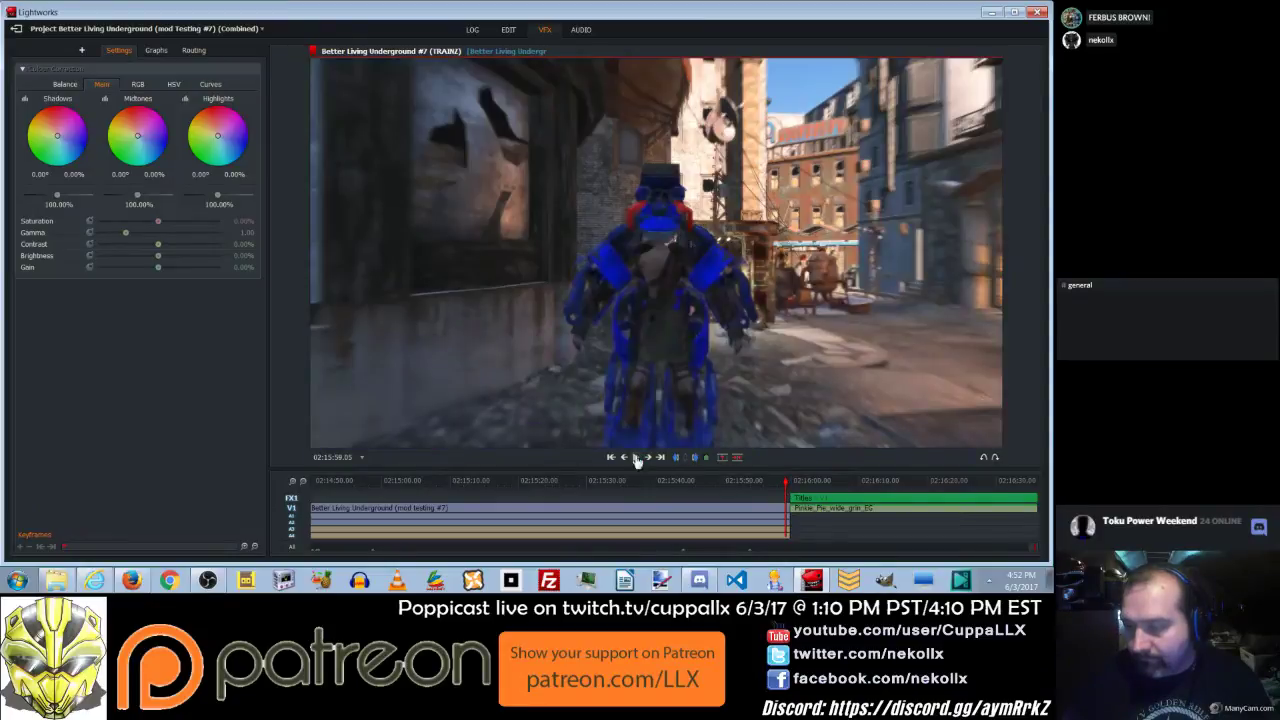
left_click(636, 459)
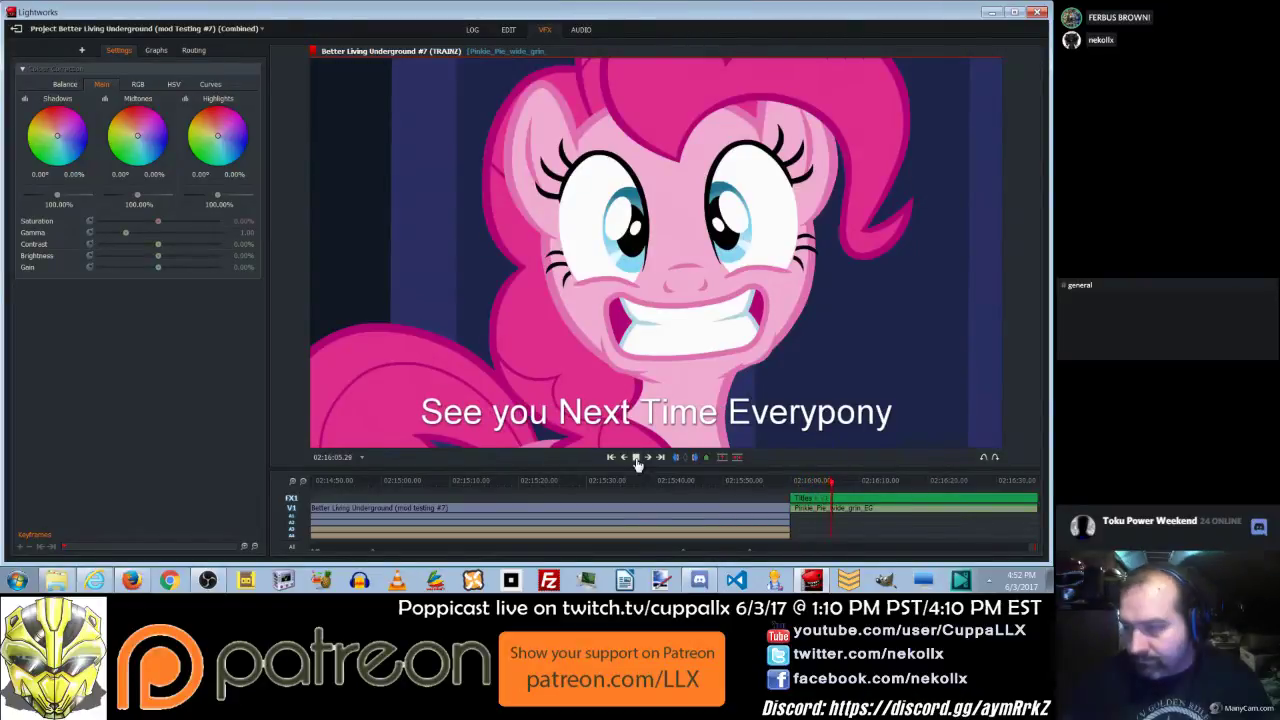
left_click(636, 458)
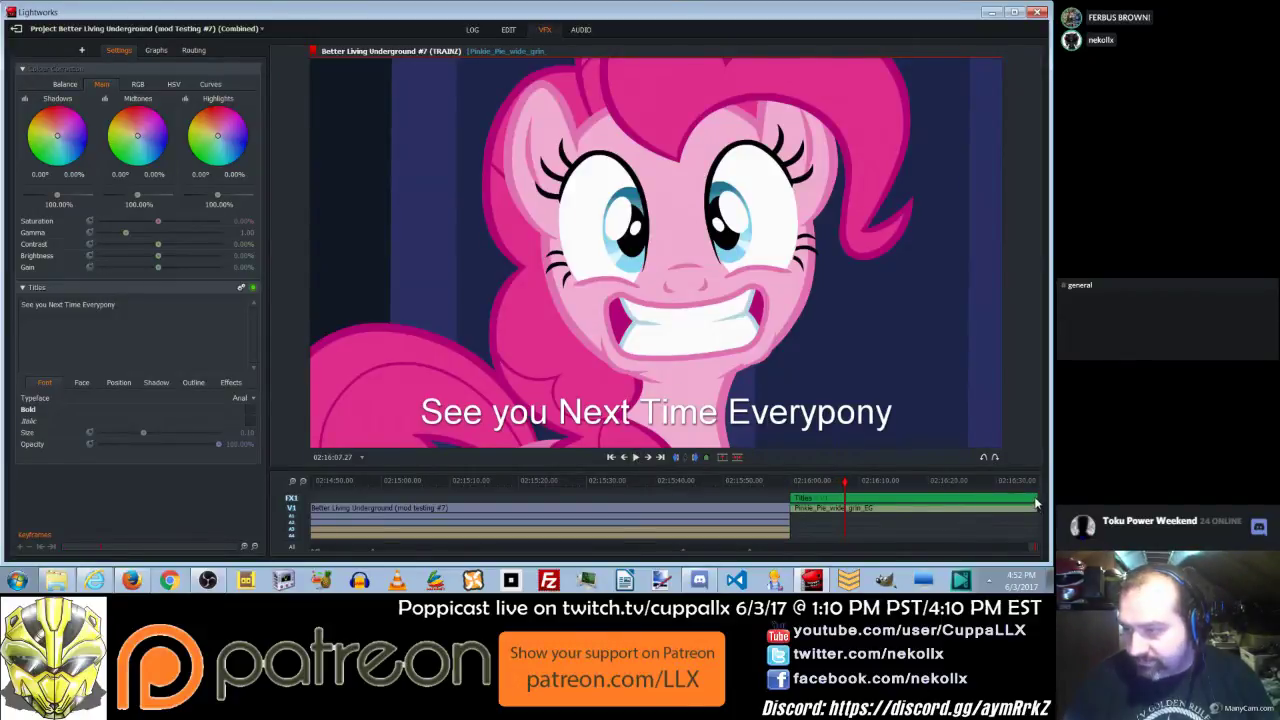
Shorten the title and Pinkie Pie image to about 5 seconds and play back the start of the end card.
left_click(510, 29)
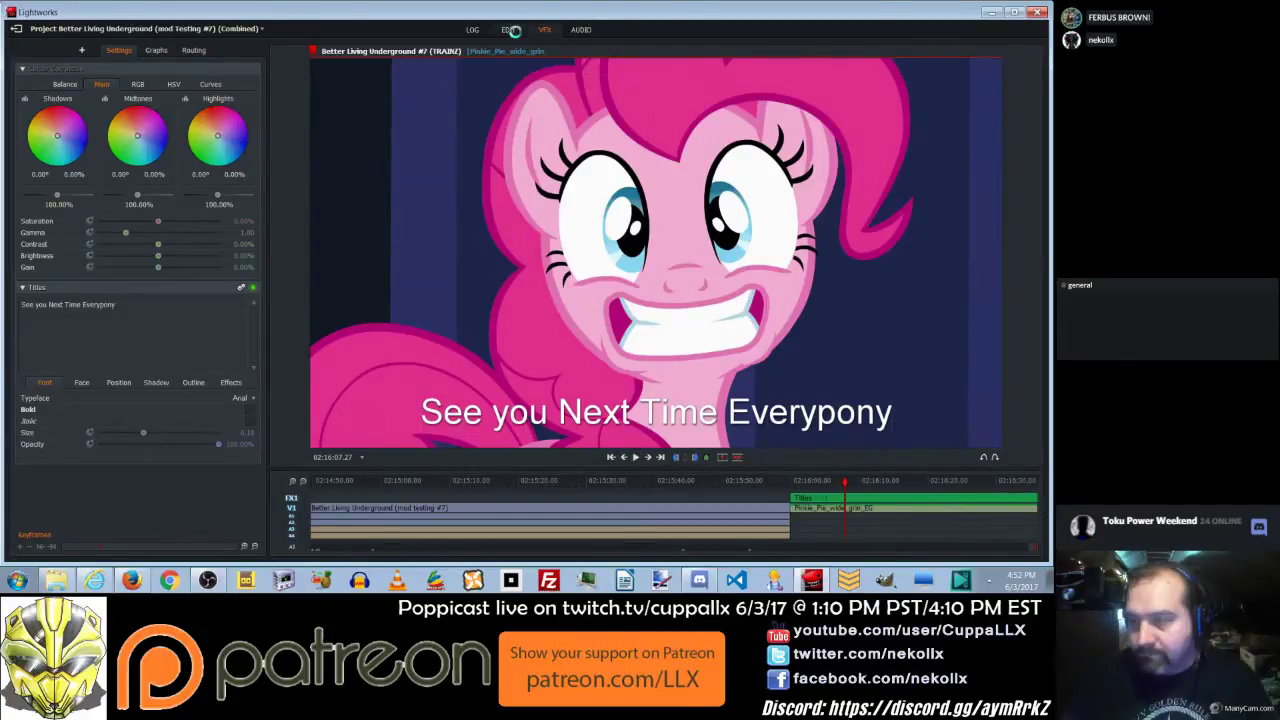
left_click_drag(1036, 405, 979, 373)
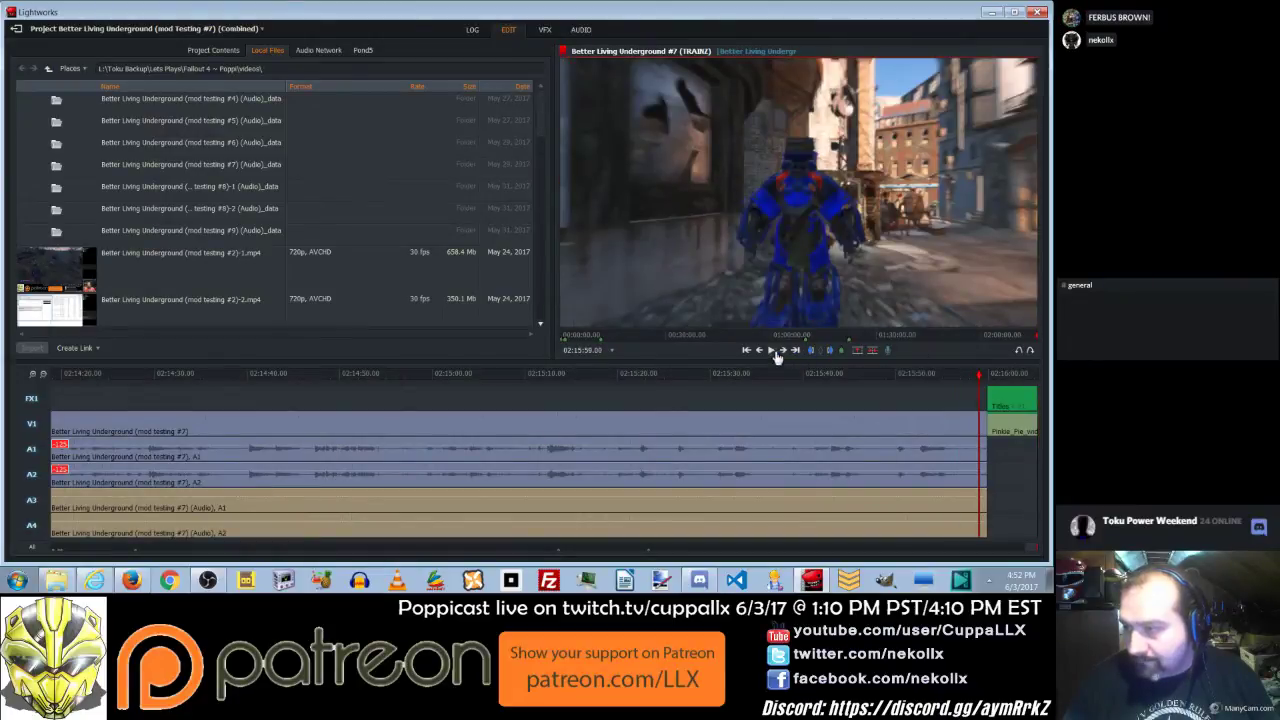
left_click(771, 351)
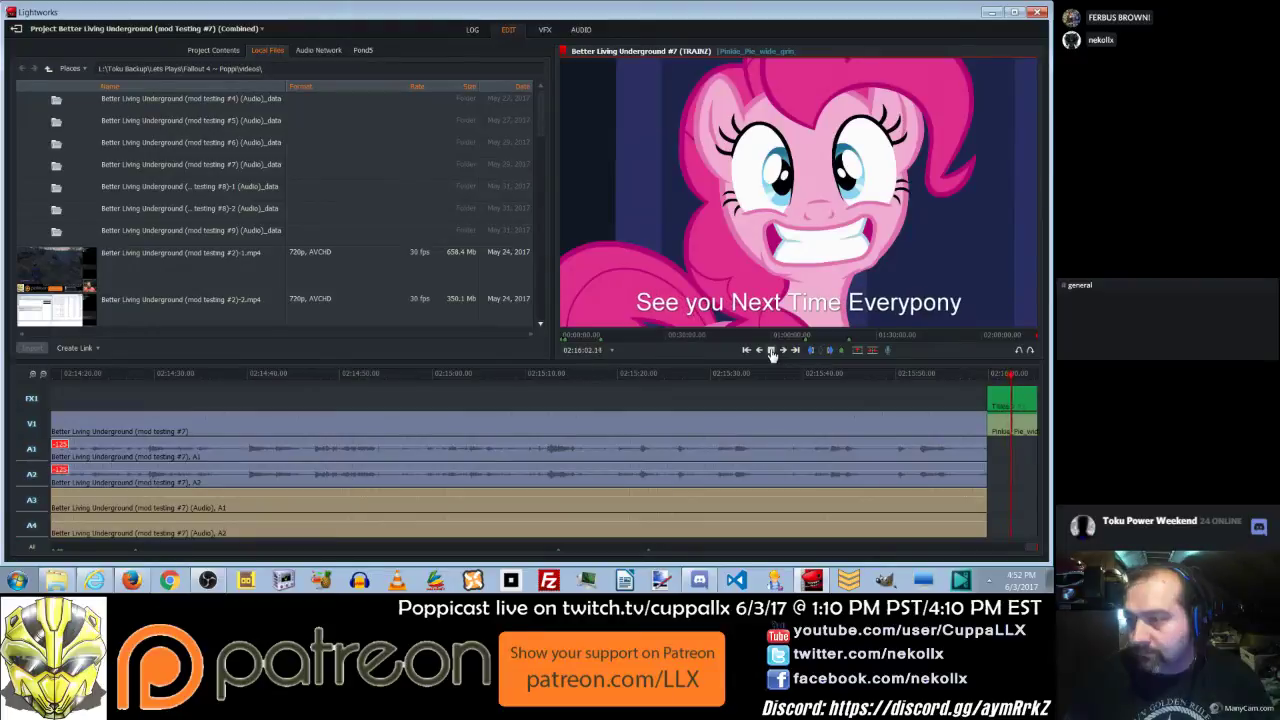
left_click(771, 351)
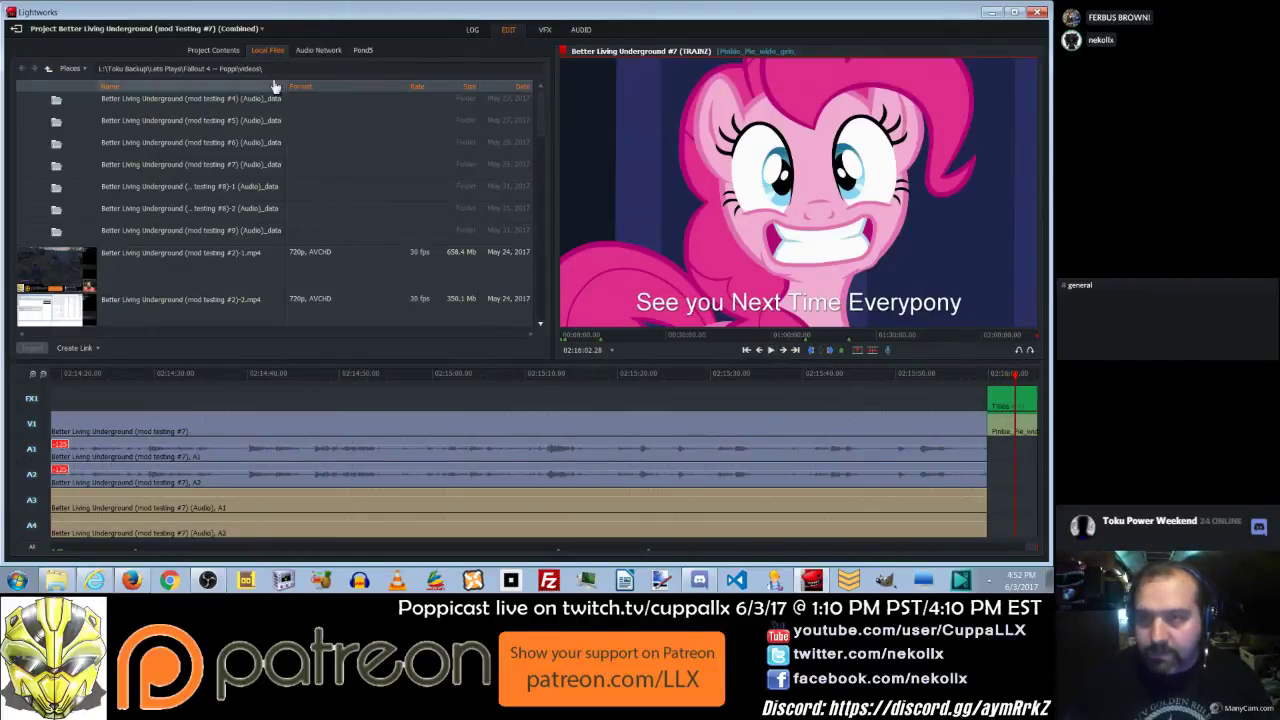
Add 30-frame audio crossfades at the end of the gameplay clip on A1 and A2 and play back the ending.
left_click(545, 30)
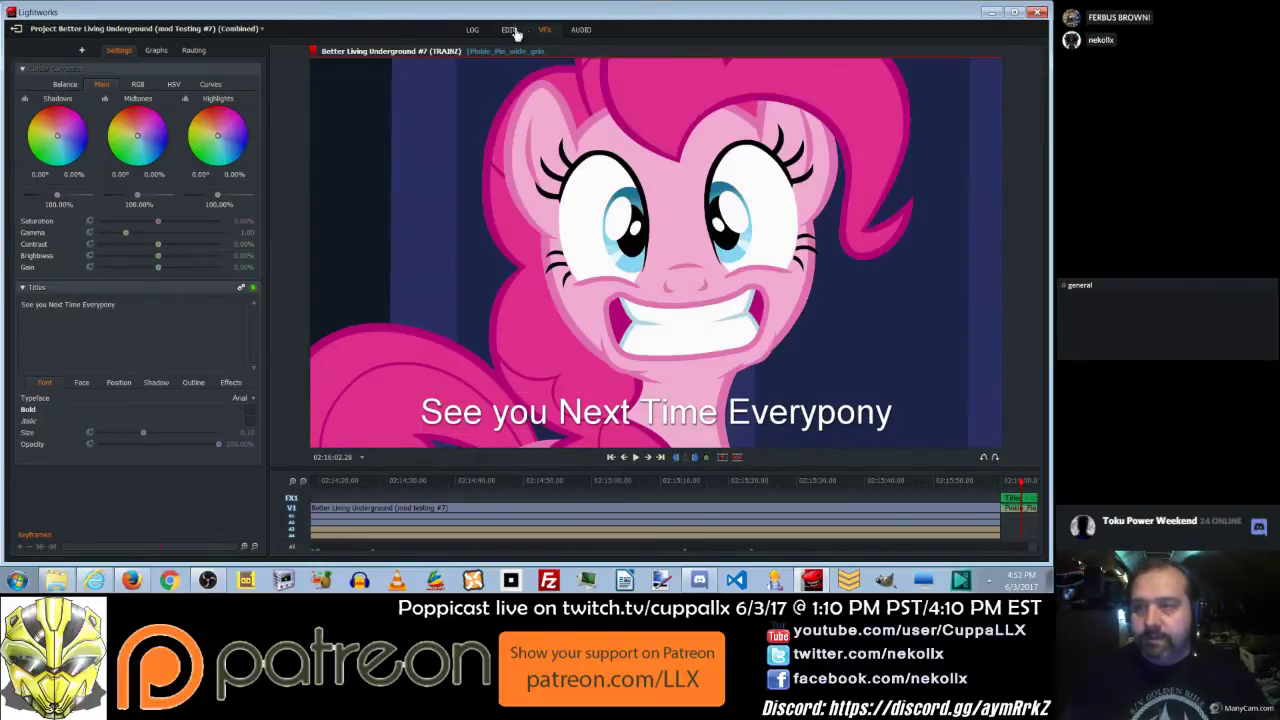
left_click(581, 30)
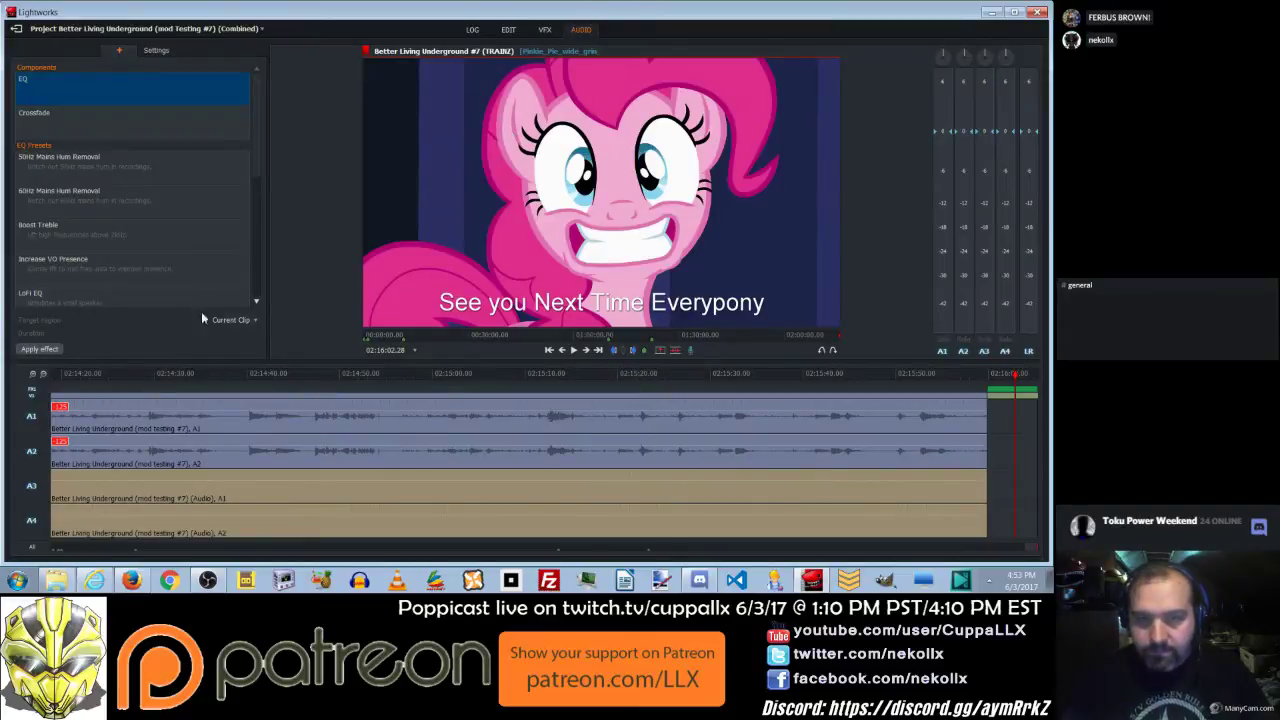
left_click_drag(120, 124, 982, 440)
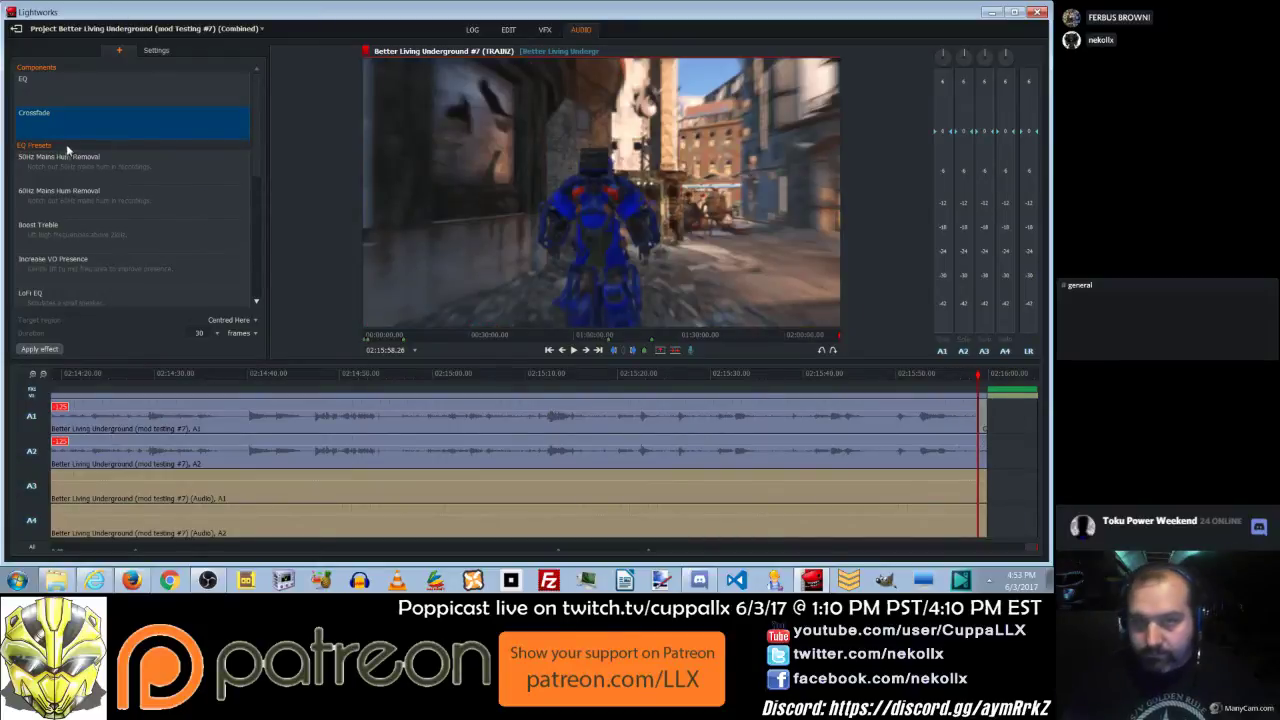
mouse_move(72, 130)
left_mouse_down()
mouse_move(870, 436)
mouse_move(986, 452)
left_mouse_up()
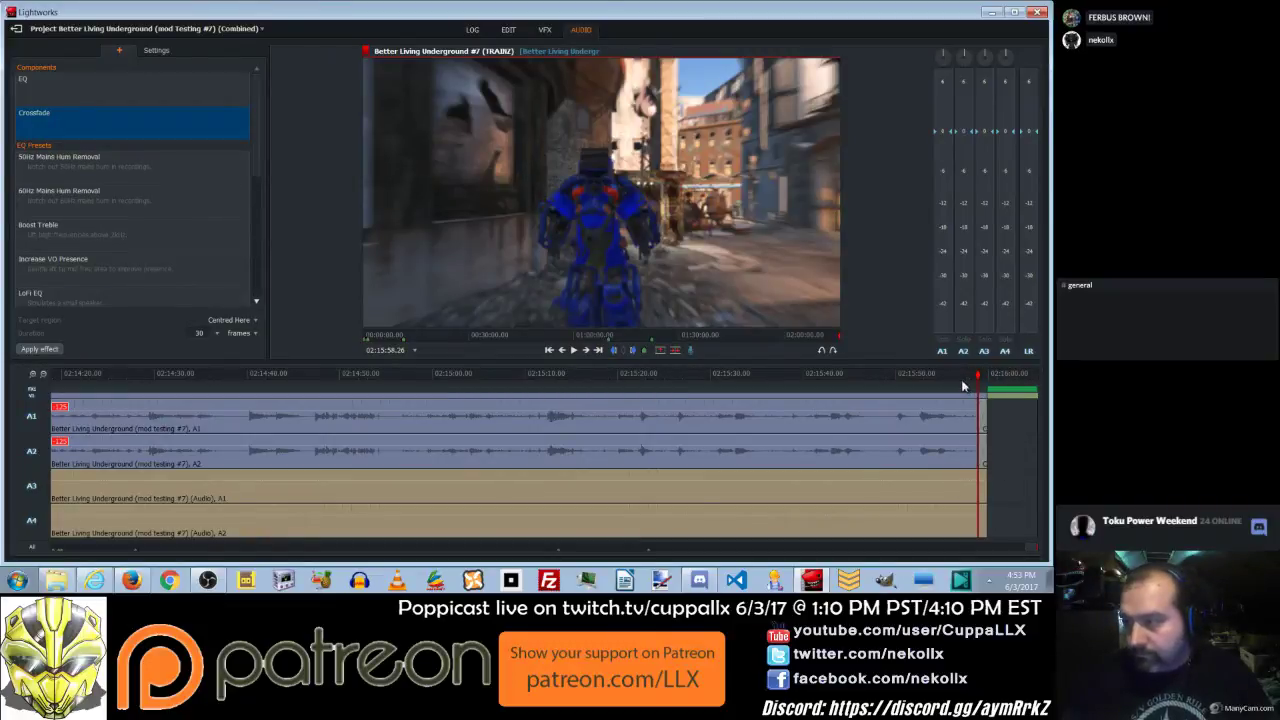
left_click_drag(963, 385, 955, 385)
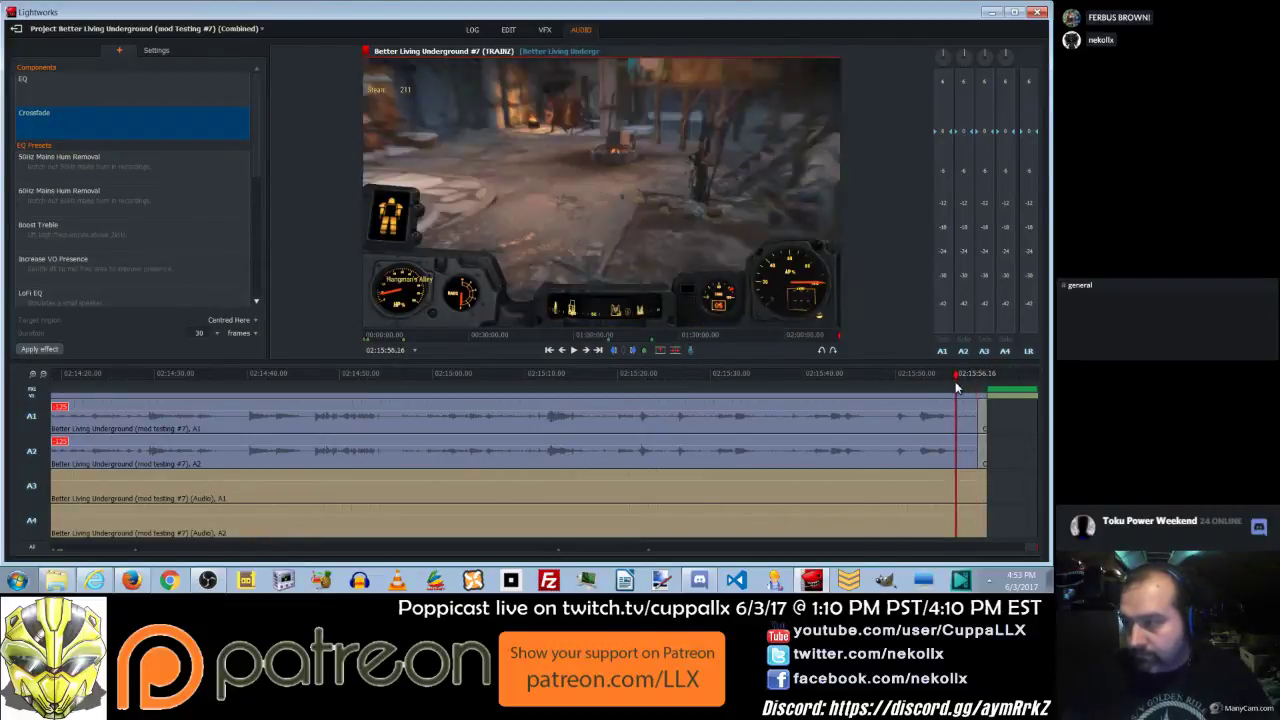
left_click(573, 354)
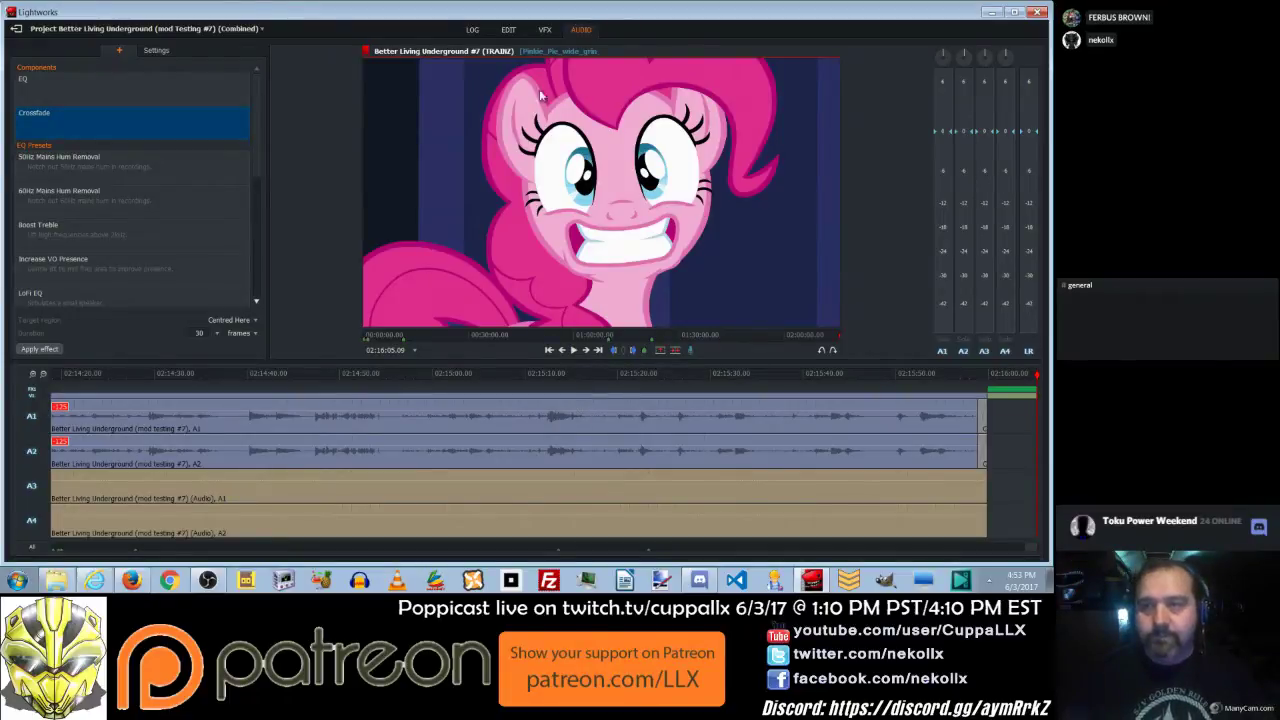
Exit the #7 project and open the Better Living Underground (mod Testing #8) (Combined) project.
left_click(500, 34)
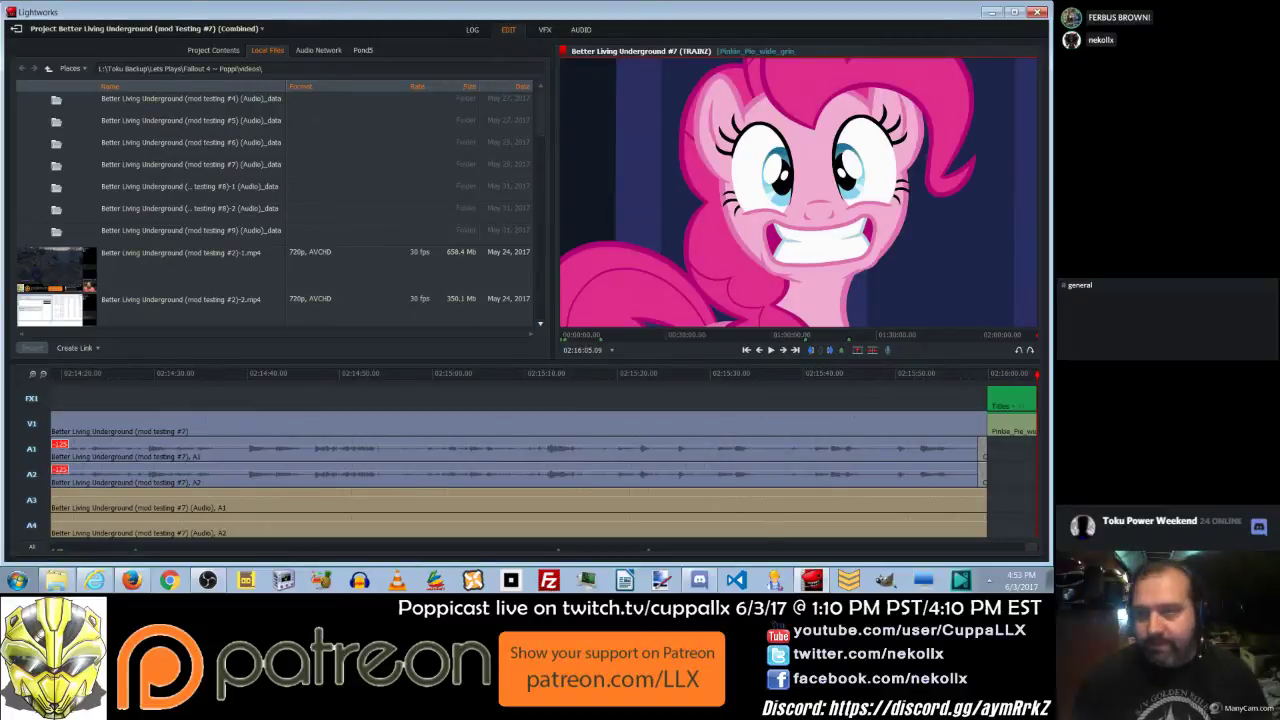
left_click(16, 29)
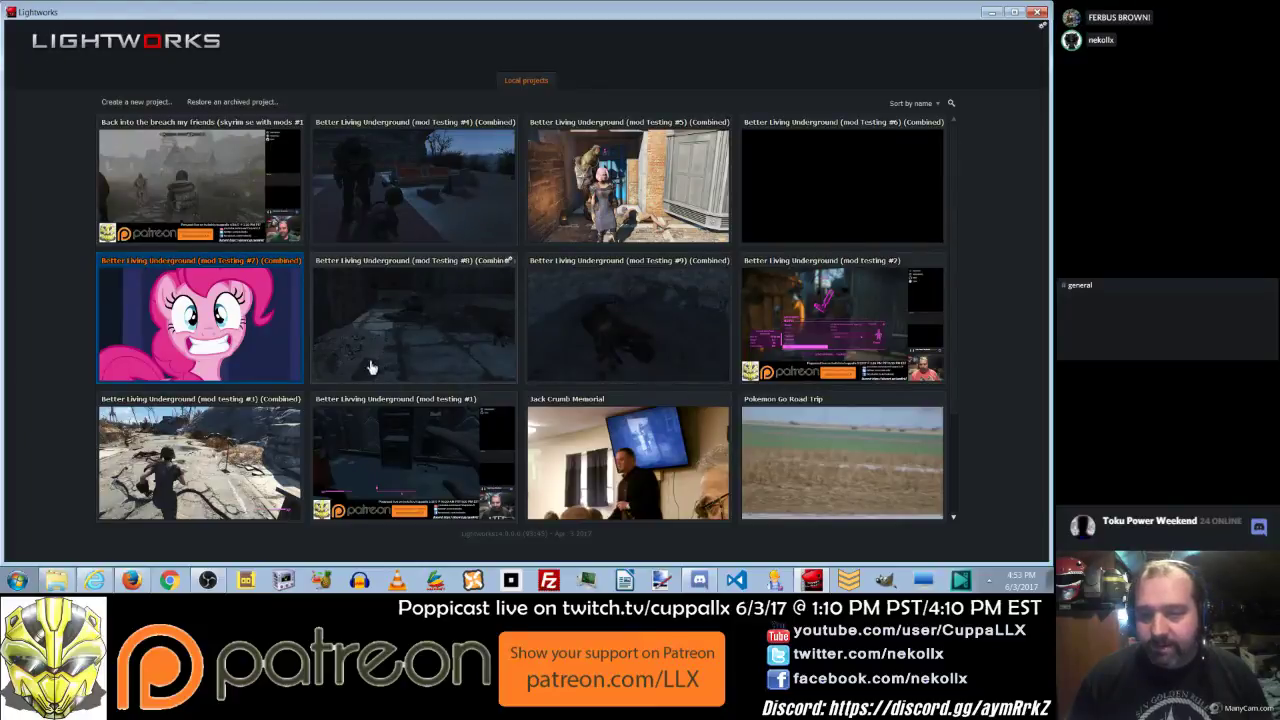
left_click(448, 352)
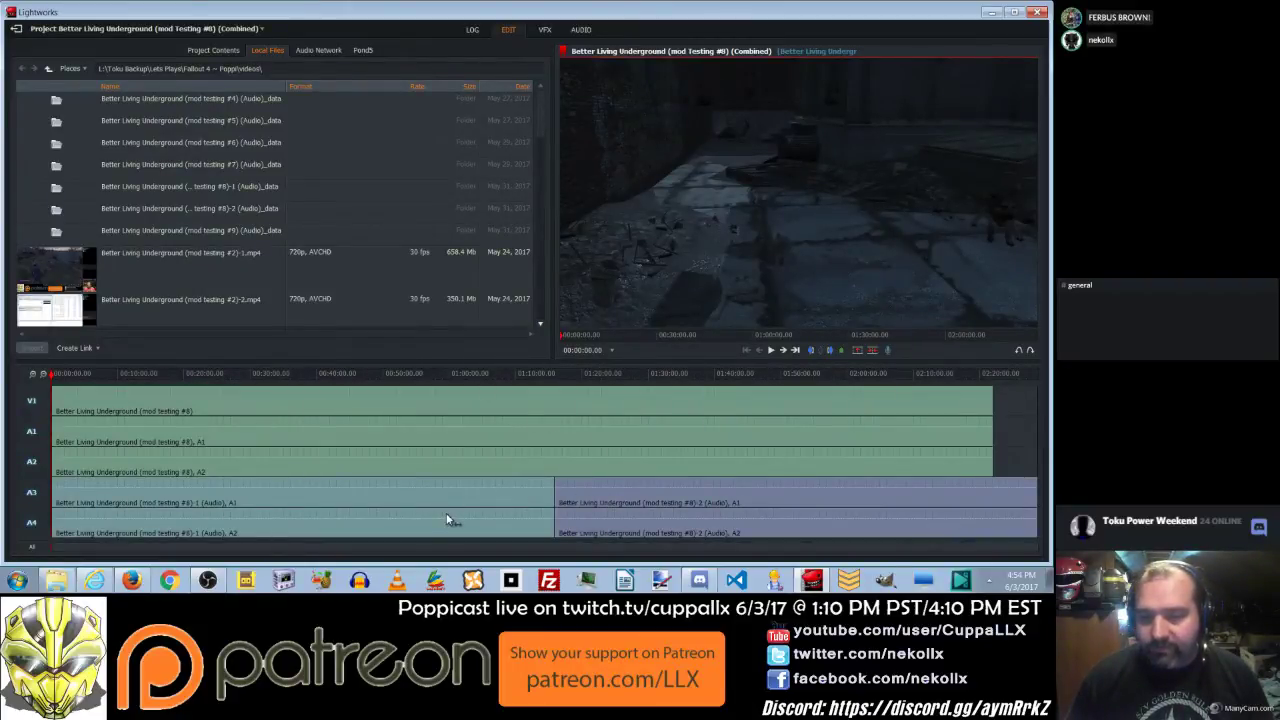
Play back the opening of the combined #8 sequence from the start through the closing of the Pip-Boy.
left_click_drag(170, 375, 48, 376)
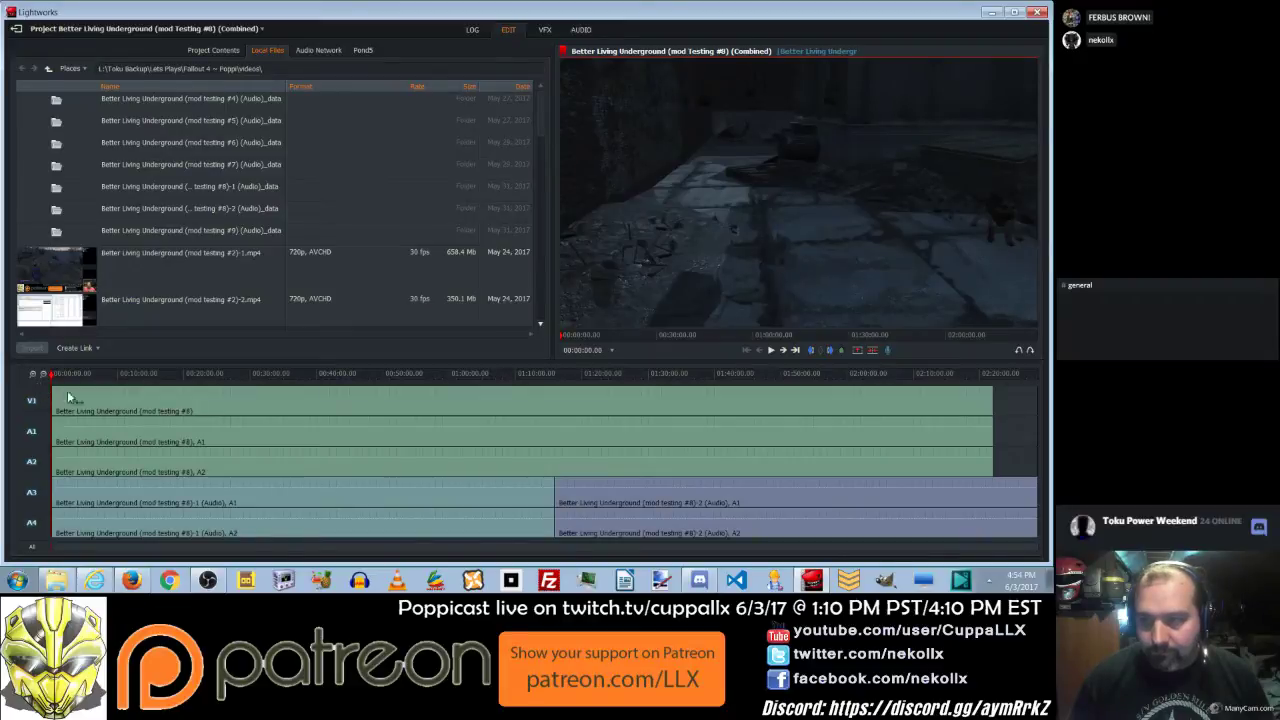
left_click(771, 351)
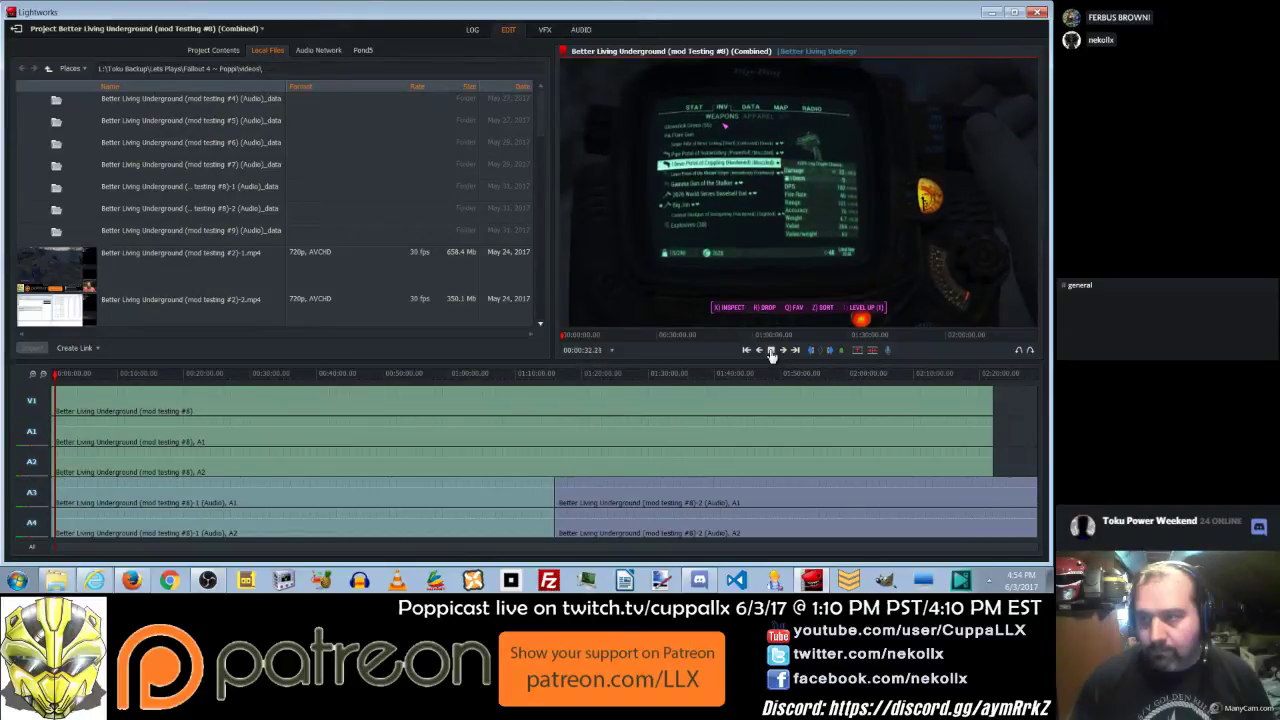
left_click(770, 352)
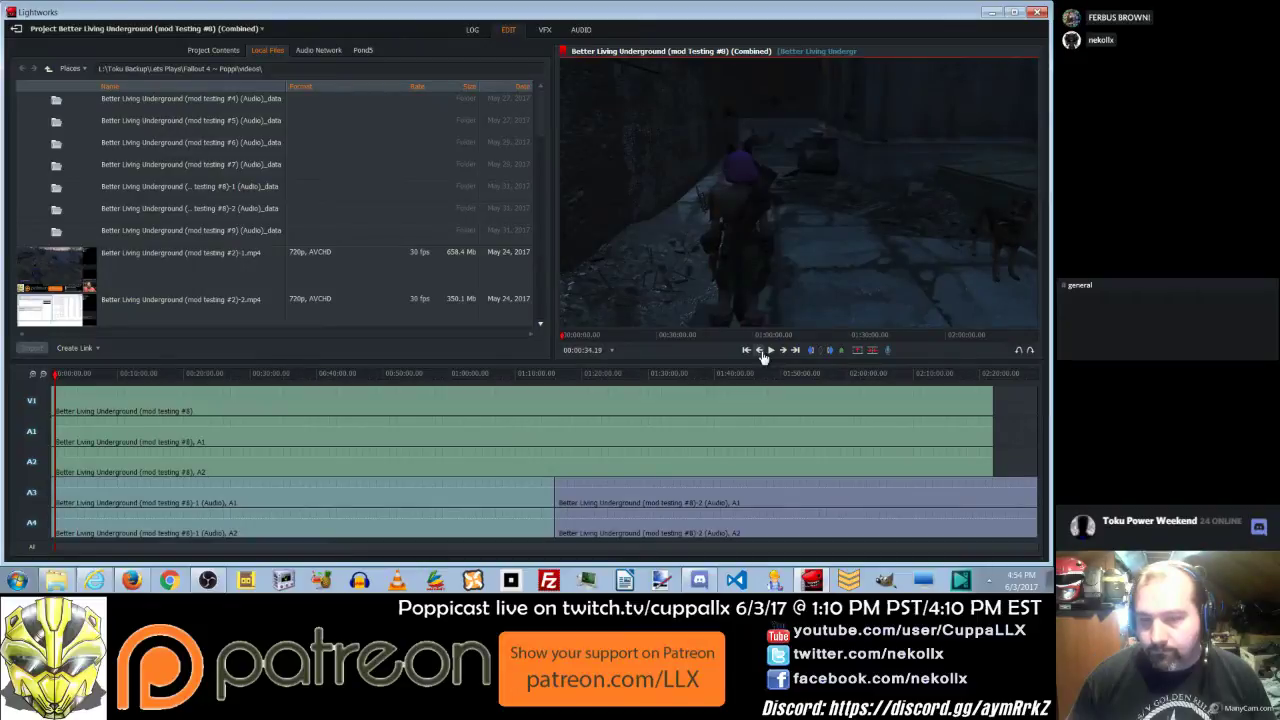
Step backward frame by frame from about 34 to 27 seconds to examine the Pip-Boy closing and the weapon list selections.
left_click(33, 375)
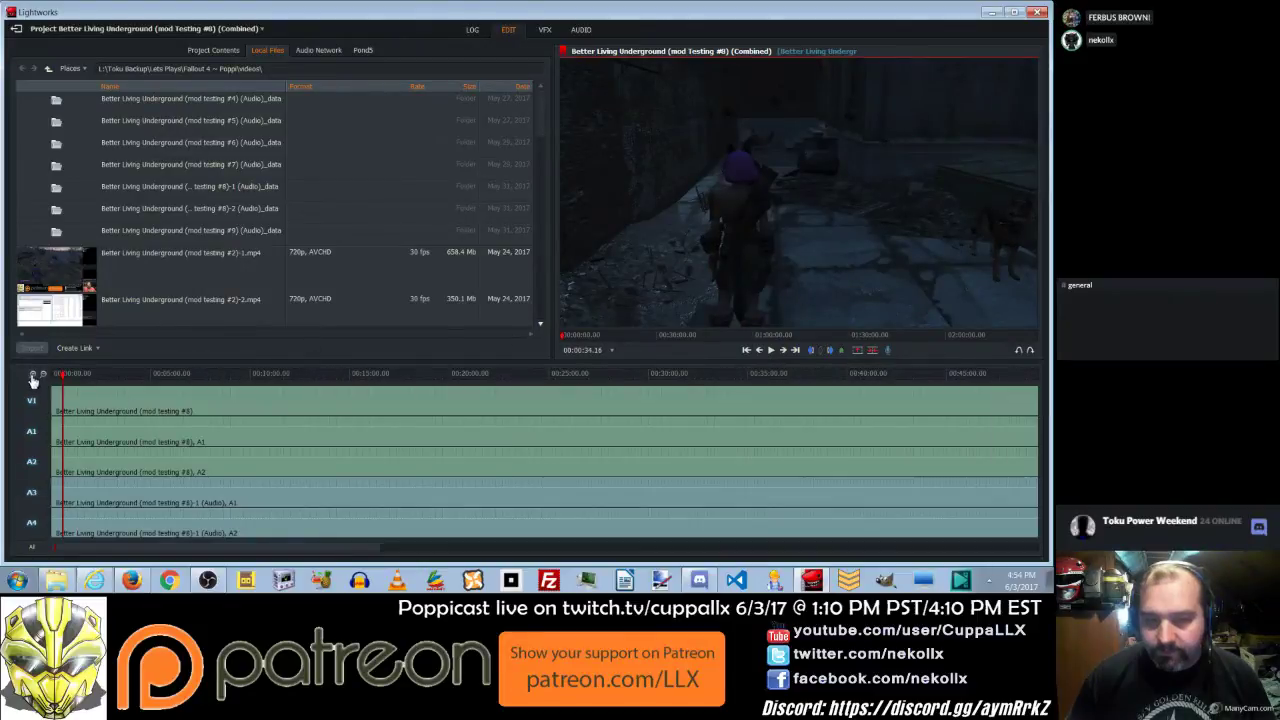
left_click(33, 375)
left_click(33, 375)
left_click(43, 375)
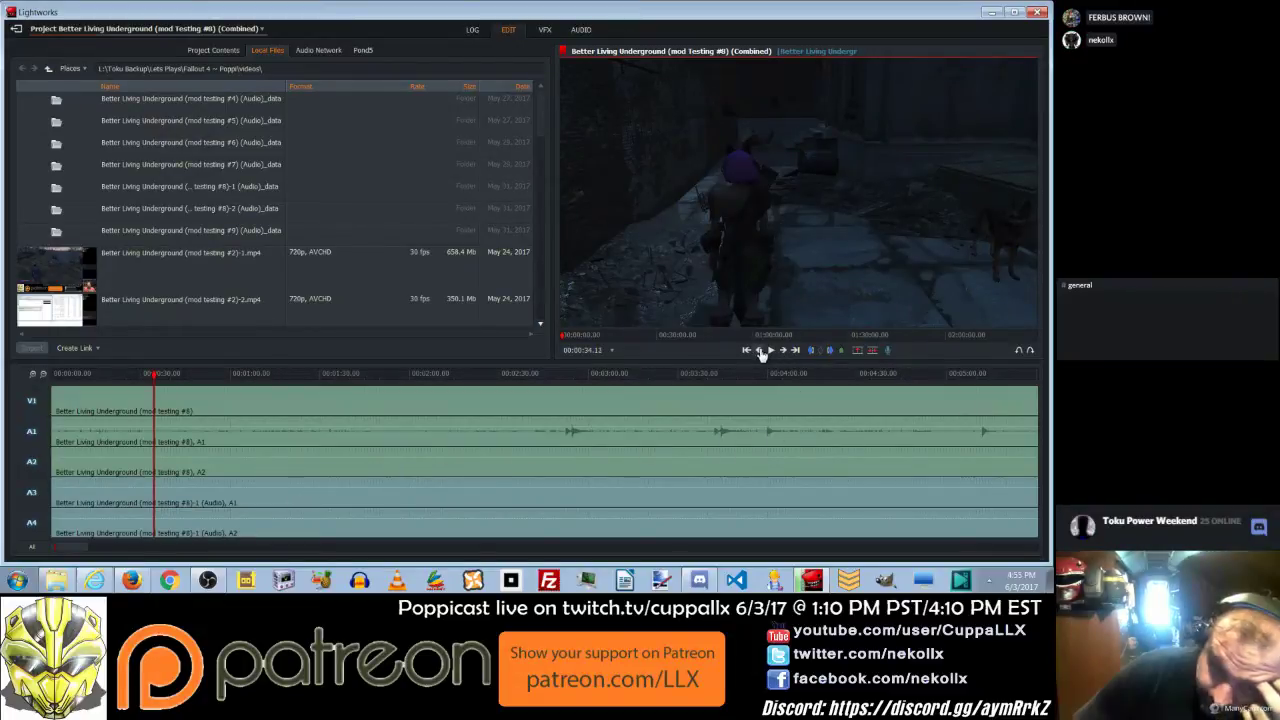
left_click(762, 355)
left_click(762, 355)
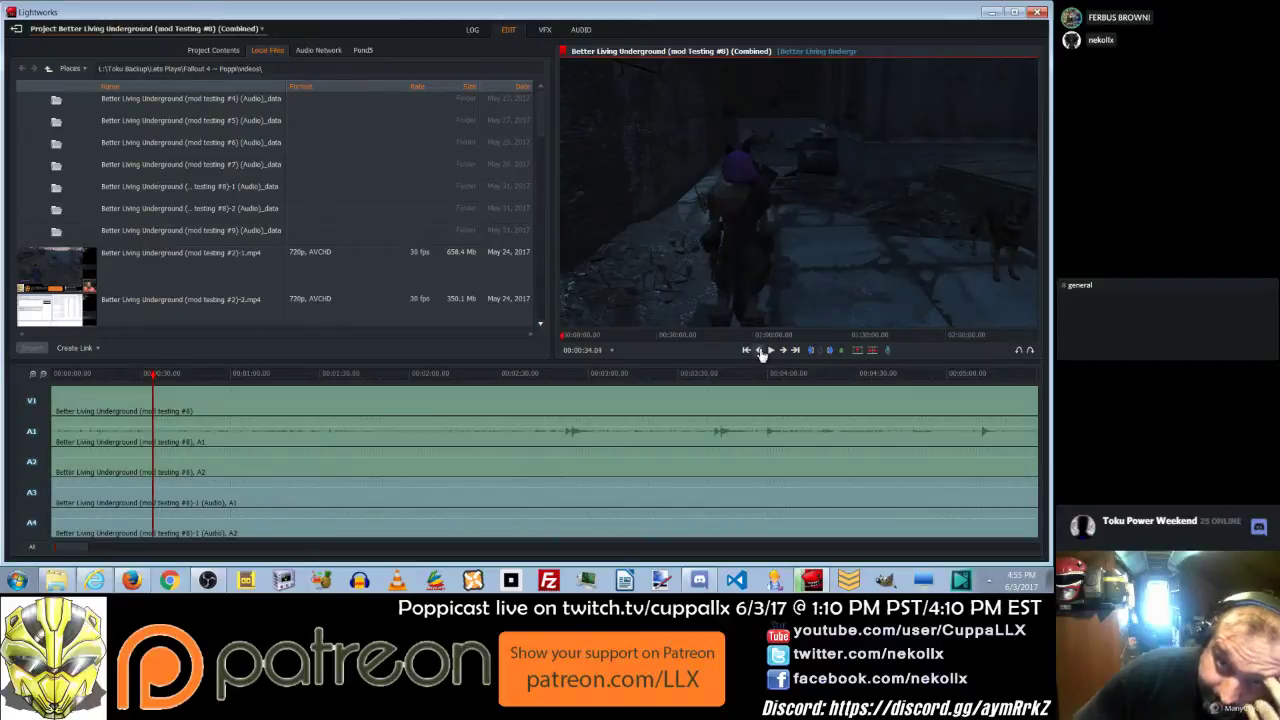
left_click(762, 355)
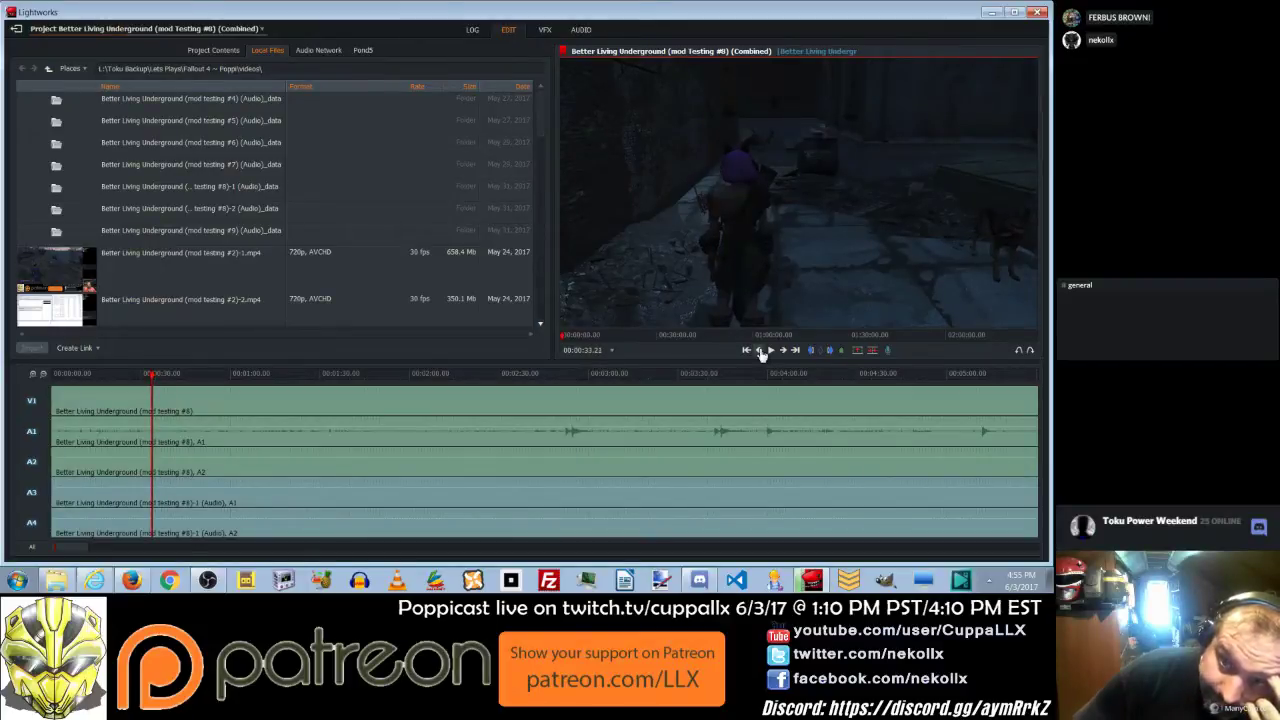
left_click(762, 355)
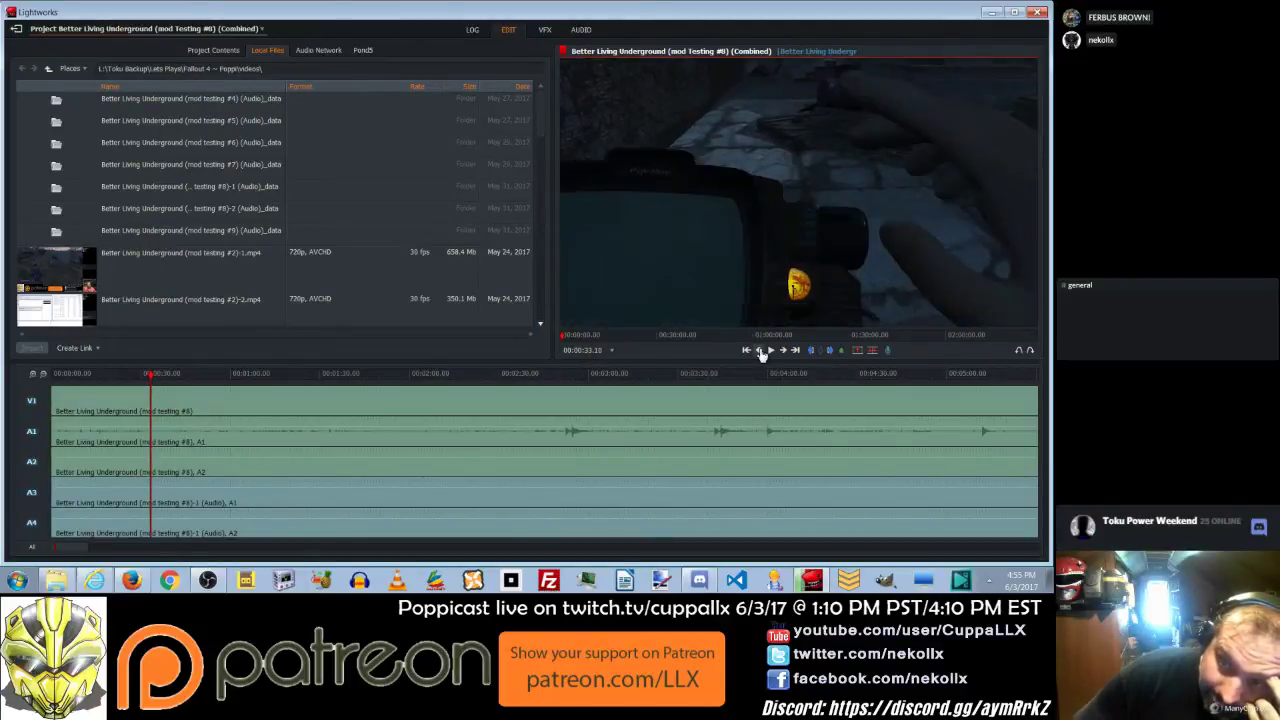
left_click(762, 355)
left_click(762, 355)
left_click(762, 355)
left_click(762, 355)
left_click(762, 355)
left_click(762, 355)
left_click(762, 355)
left_click(762, 355)
left_click(762, 355)
left_click(762, 355)
left_click(762, 355)
left_click(762, 355)
left_click(762, 355)
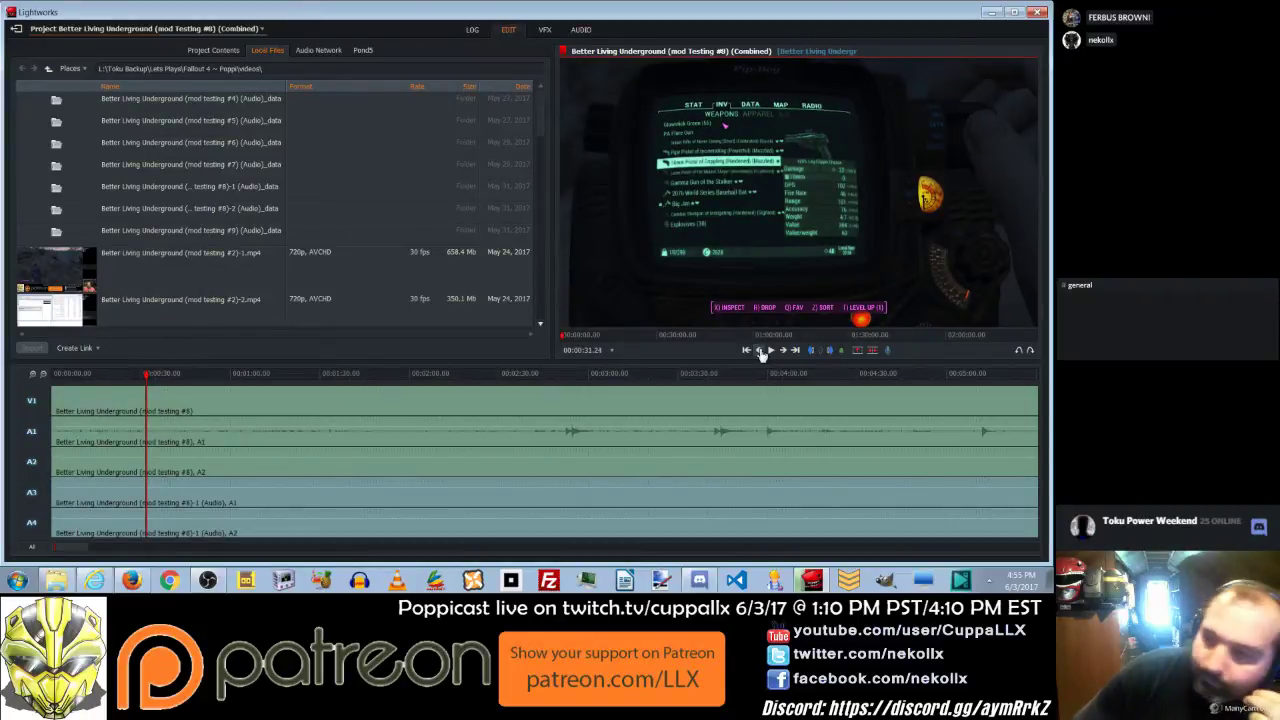
left_click(762, 355)
left_click(762, 355)
left_click(762, 355)
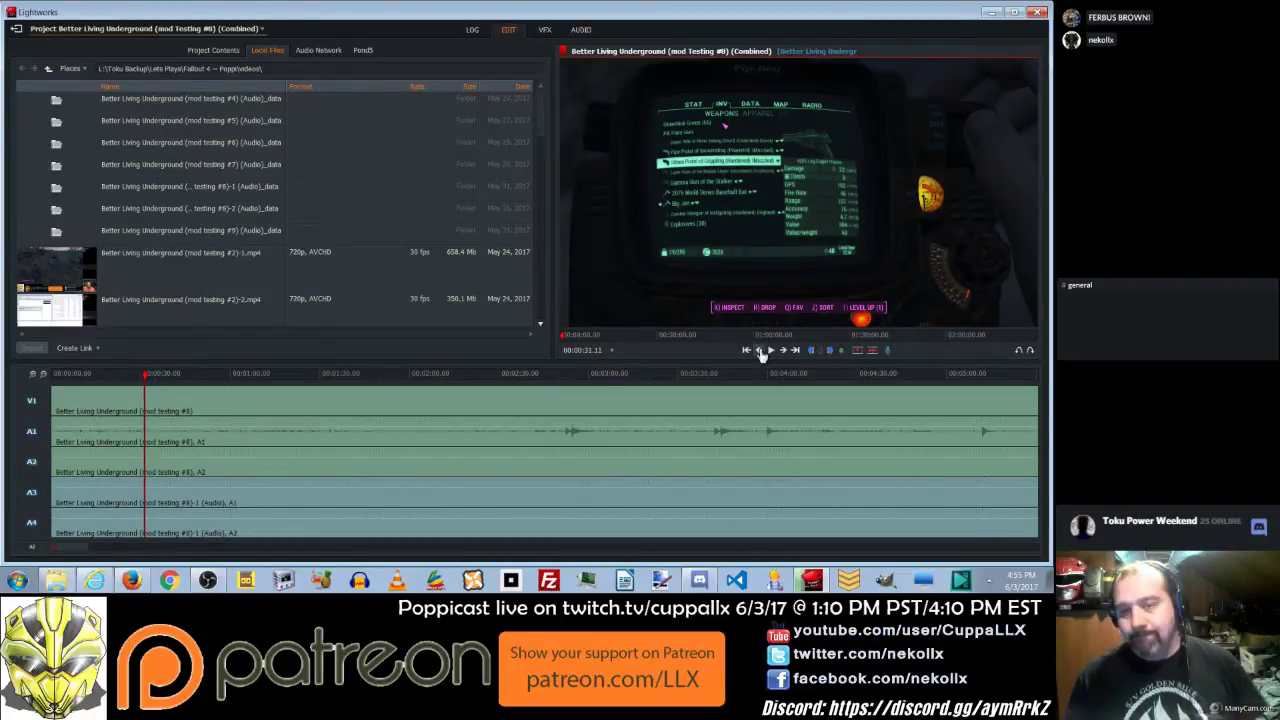
left_click(762, 355)
left_click(762, 355)
left_click(762, 355)
left_click(762, 355)
left_click(762, 355)
left_click(762, 355)
left_click(762, 355)
left_click(762, 355)
left_click(762, 355)
left_click(762, 355)
left_click(762, 355)
left_click(762, 355)
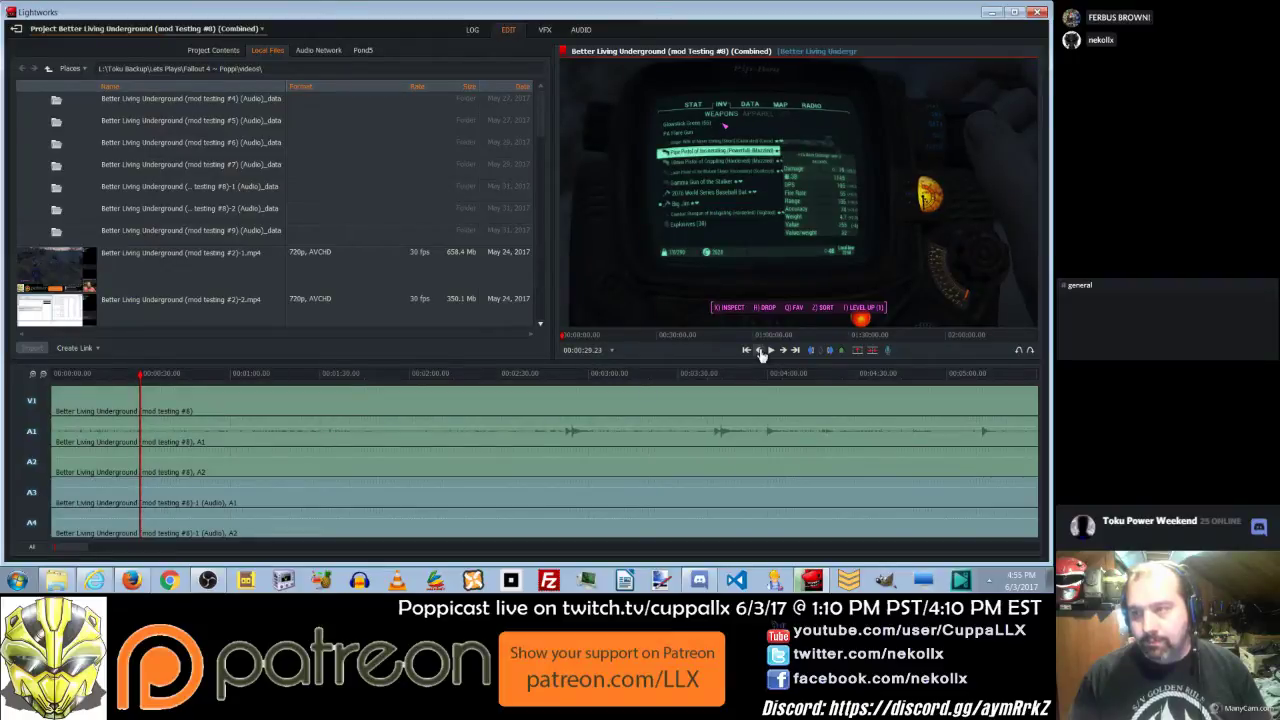
left_click(762, 355)
left_click(762, 355)
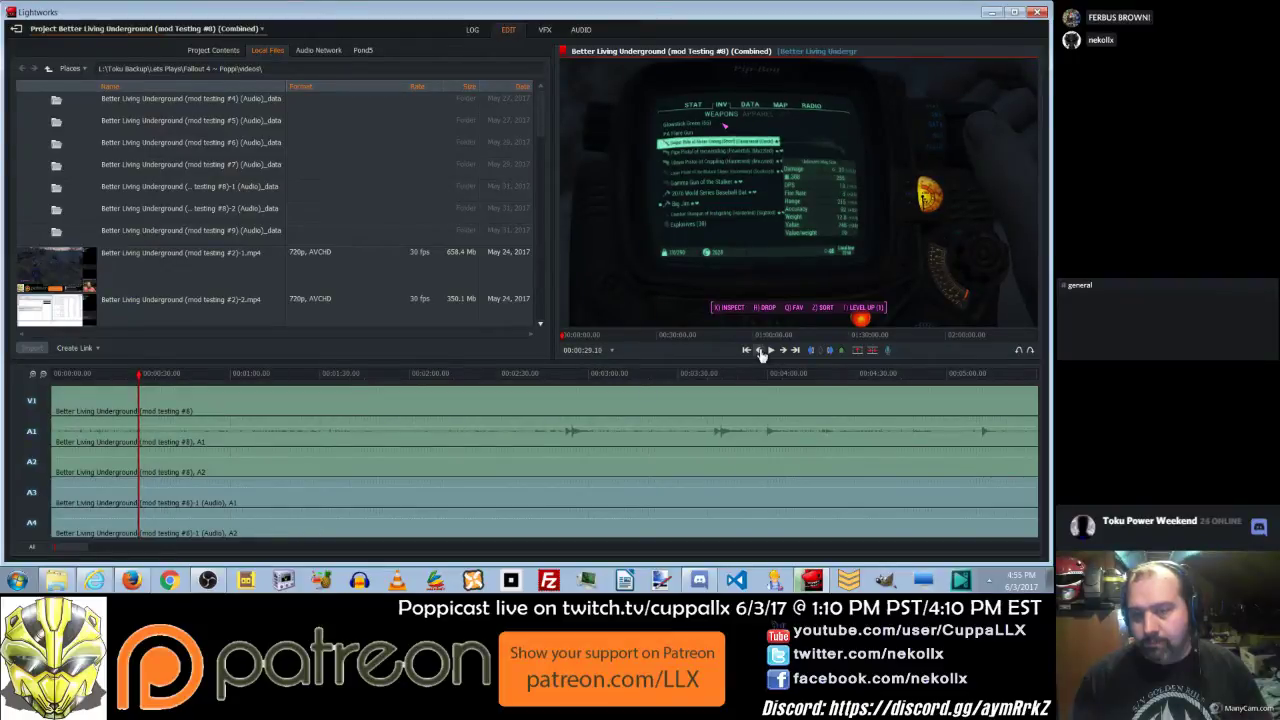
left_click(762, 355)
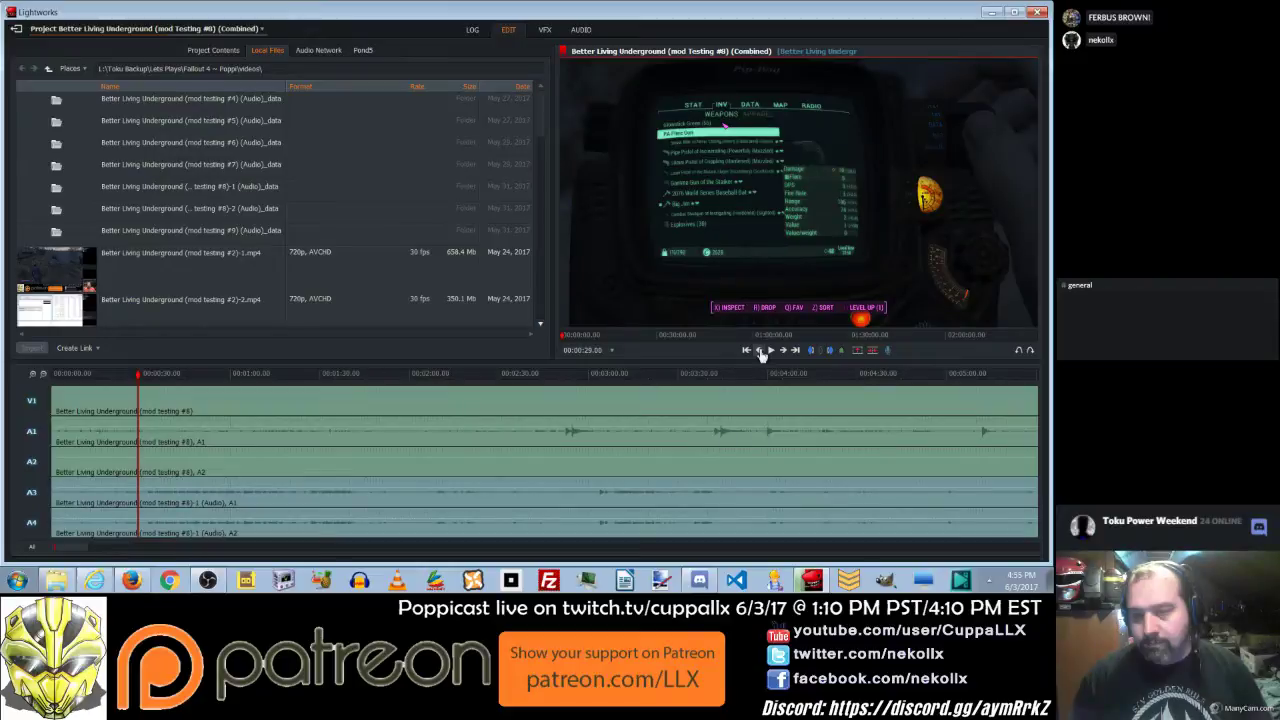
left_click(762, 355)
left_click(762, 355)
left_click(762, 355)
left_click(762, 355)
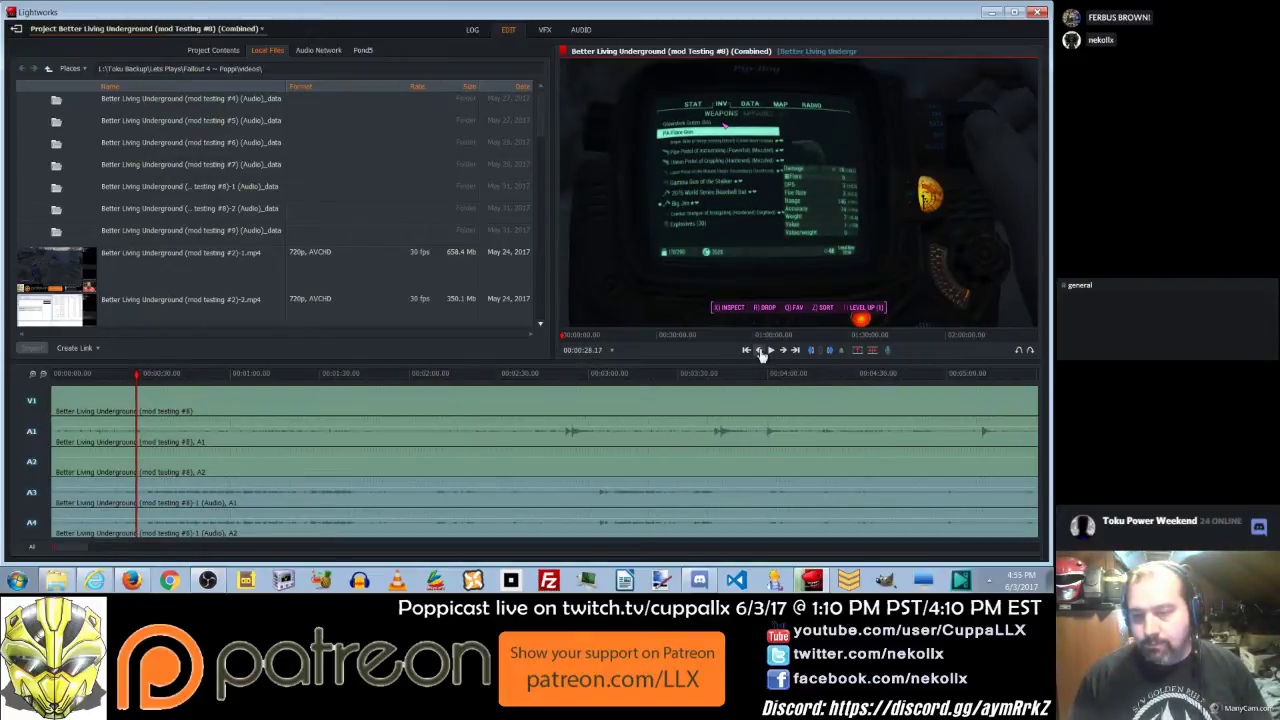
left_click(762, 355)
left_click(762, 355)
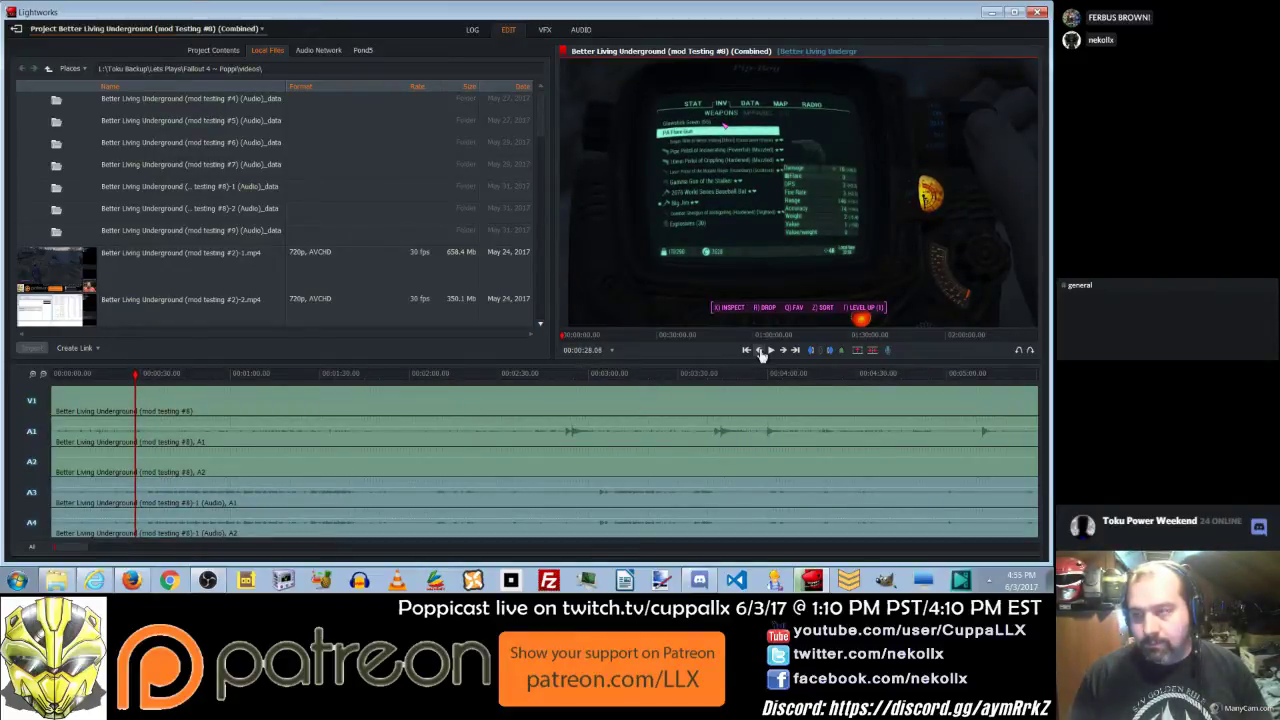
left_click(762, 355)
left_click(762, 355)
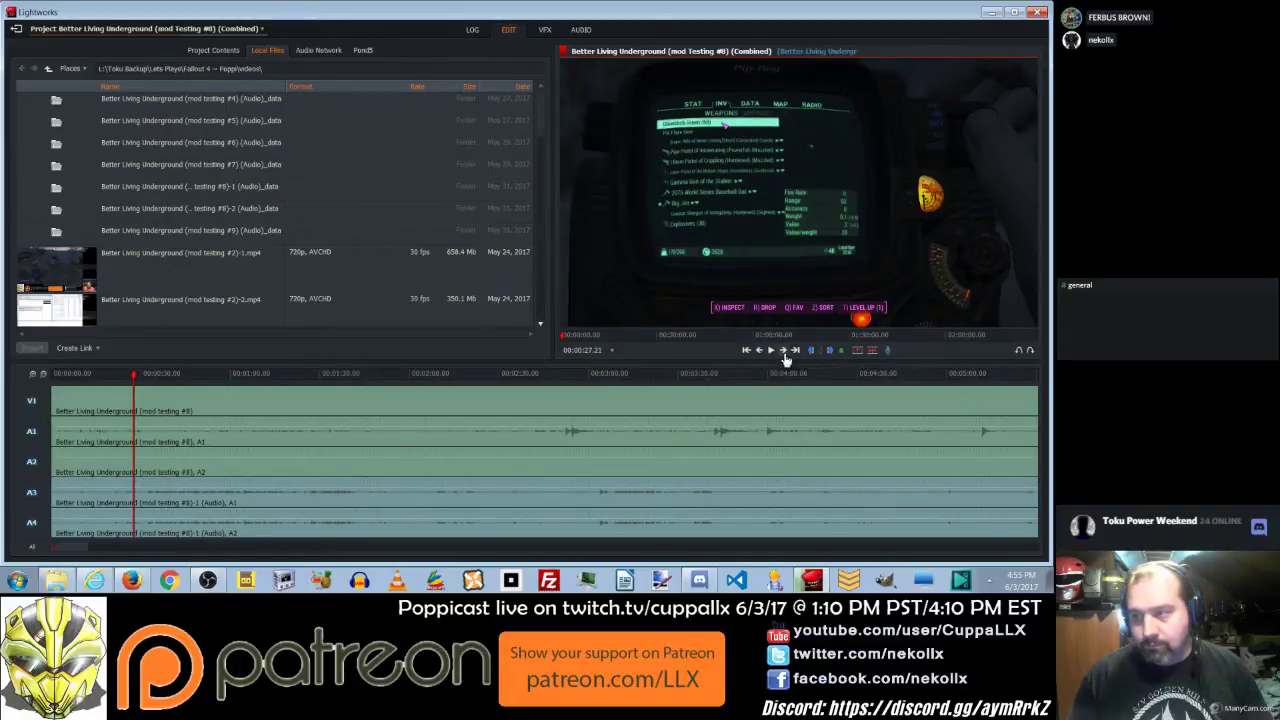
Step forward frame by frame from about 27 to 29 seconds to recheck when the Pip-Boy weapon selection changes.
left_click(785, 353)
left_click(785, 353)
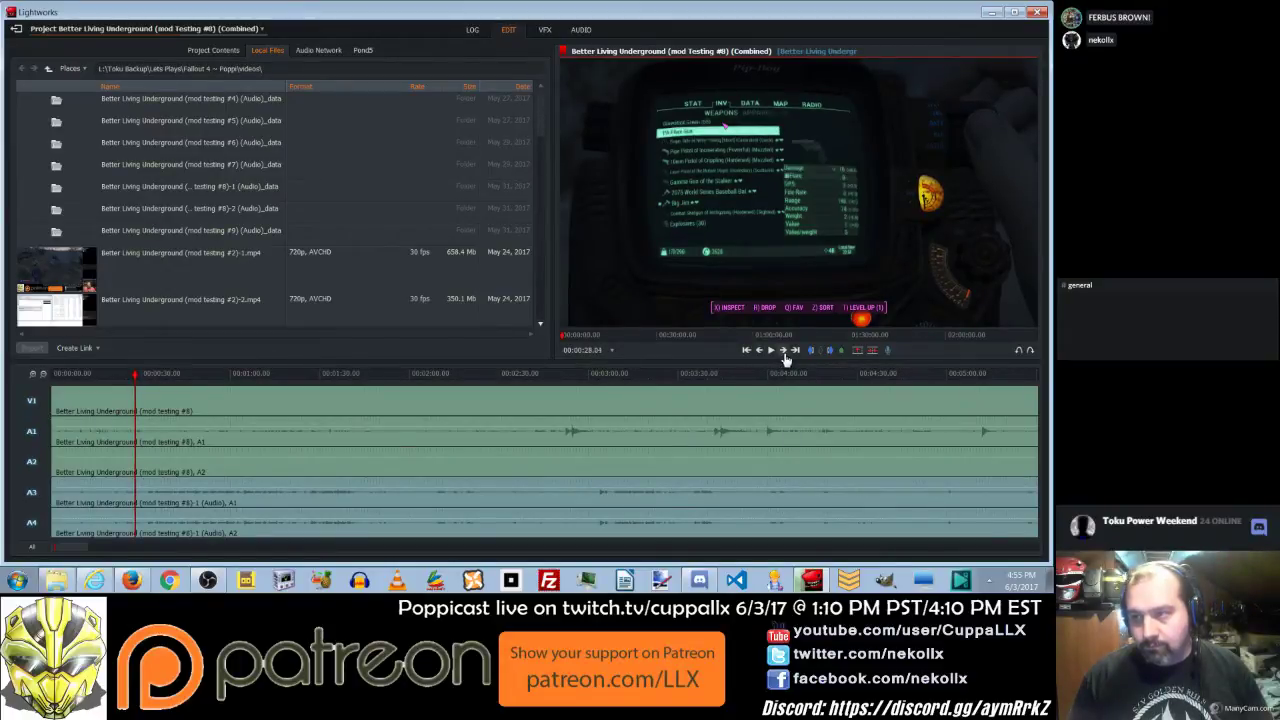
left_click(785, 355)
left_click(785, 355)
left_click(785, 355)
left_click(785, 355)
left_click(785, 355)
left_click(785, 355)
left_click(785, 355)
left_click(785, 355)
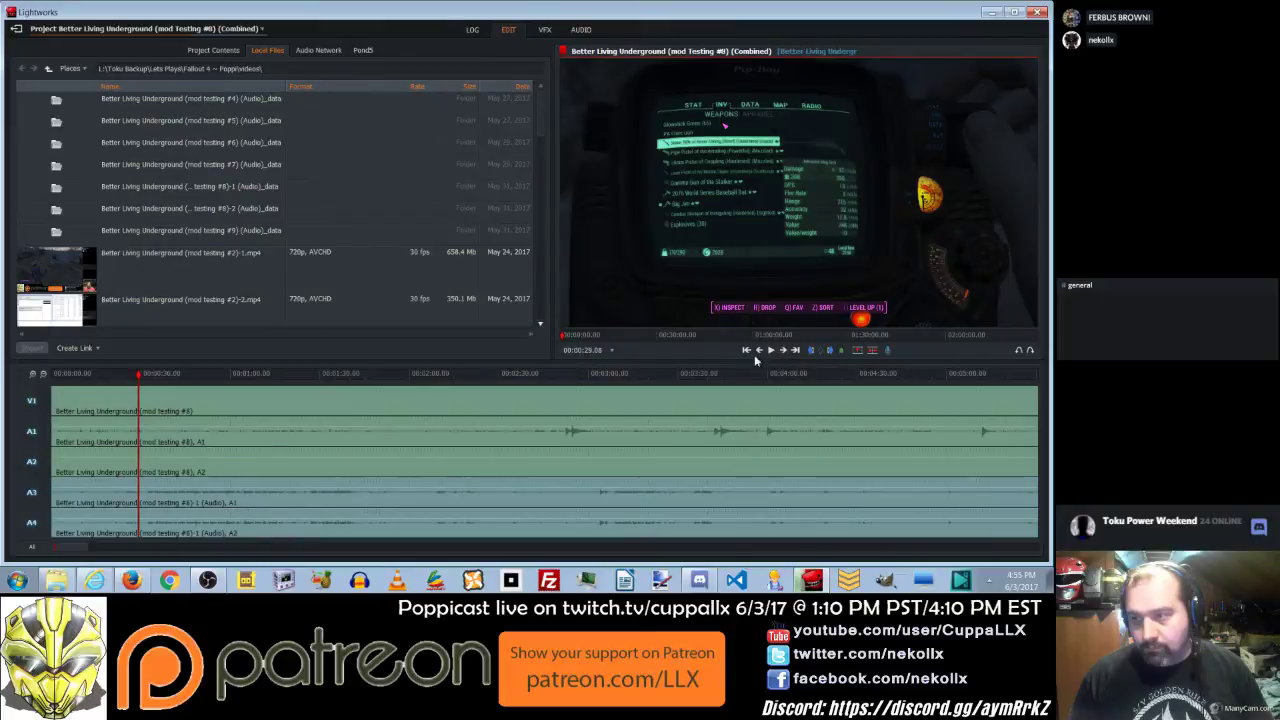
Locate the earlier weapon list selection change in the Pip-Boy footage and add a cue marker at 00:00:16.11.
left_click(124, 376)
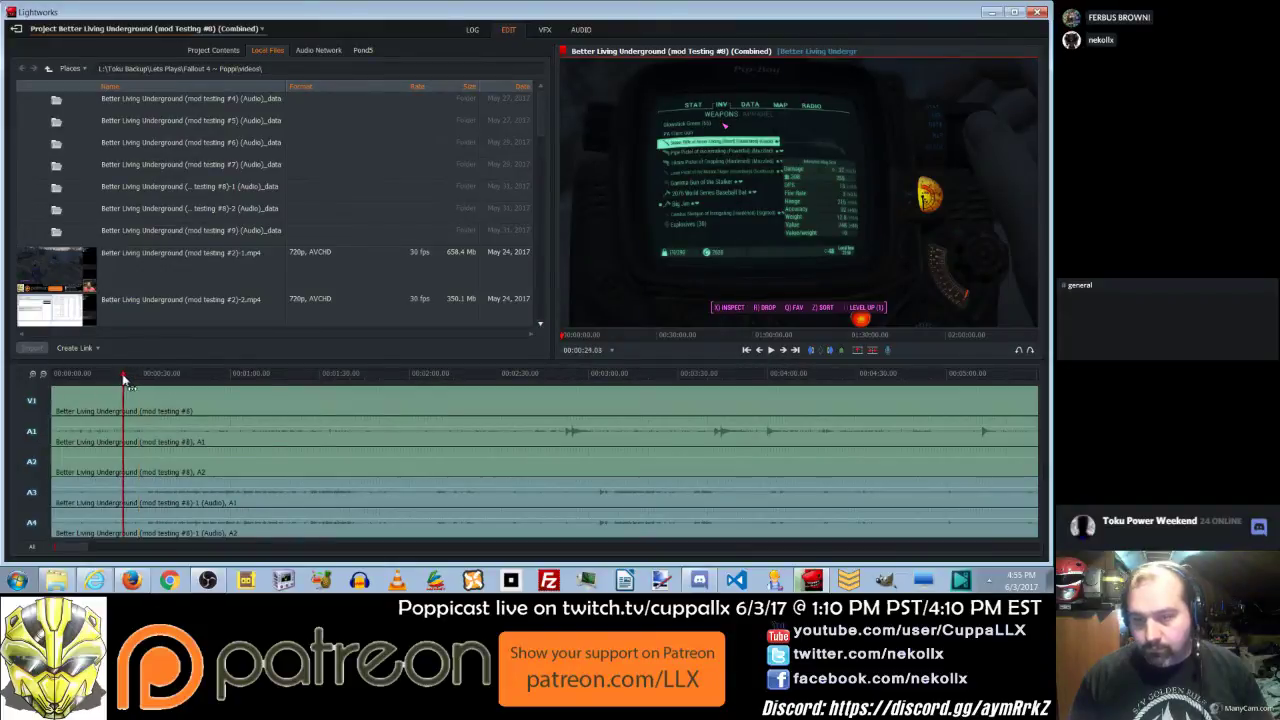
left_click_drag(121, 377, 116, 378)
left_click_drag(110, 378, 99, 378)
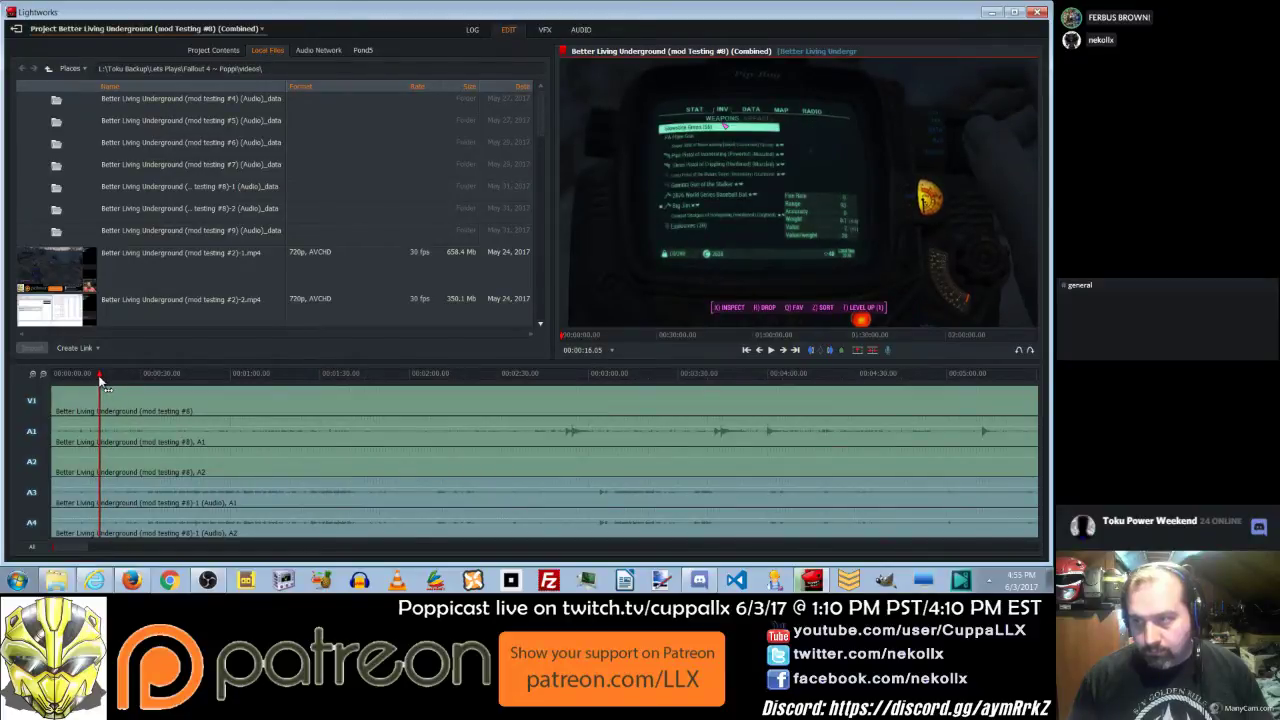
left_click(772, 352)
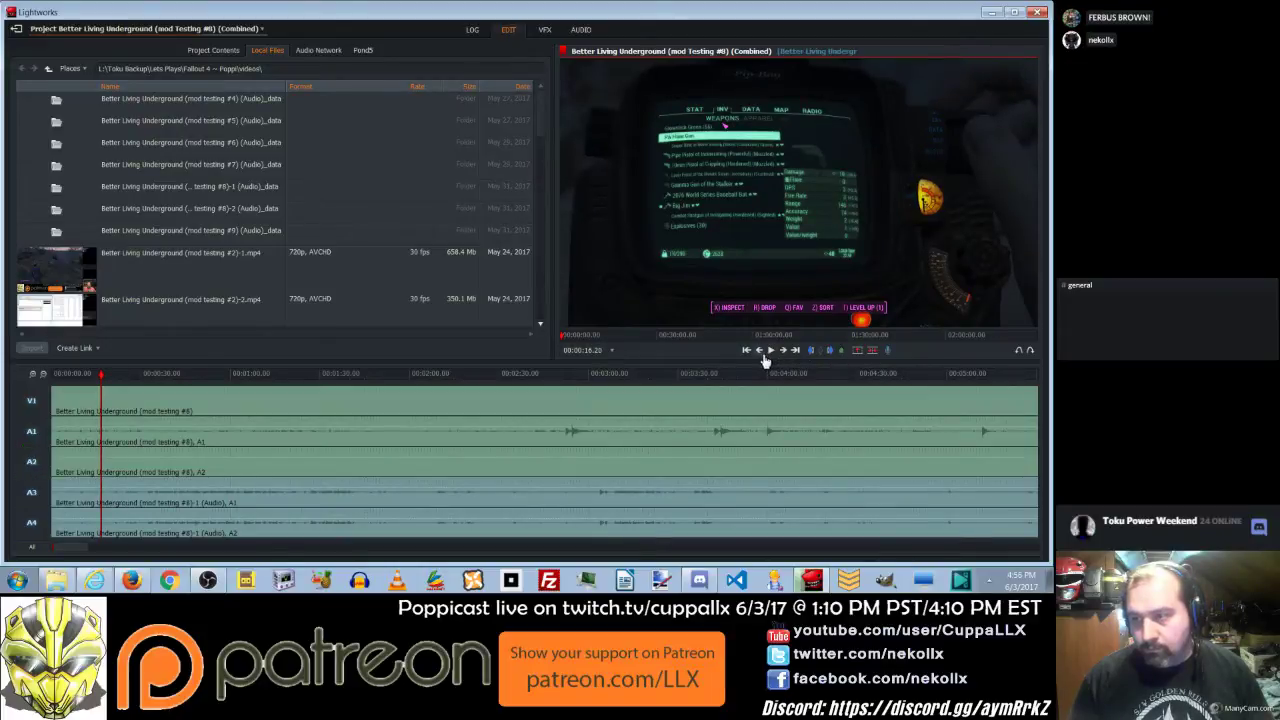
left_click(762, 355)
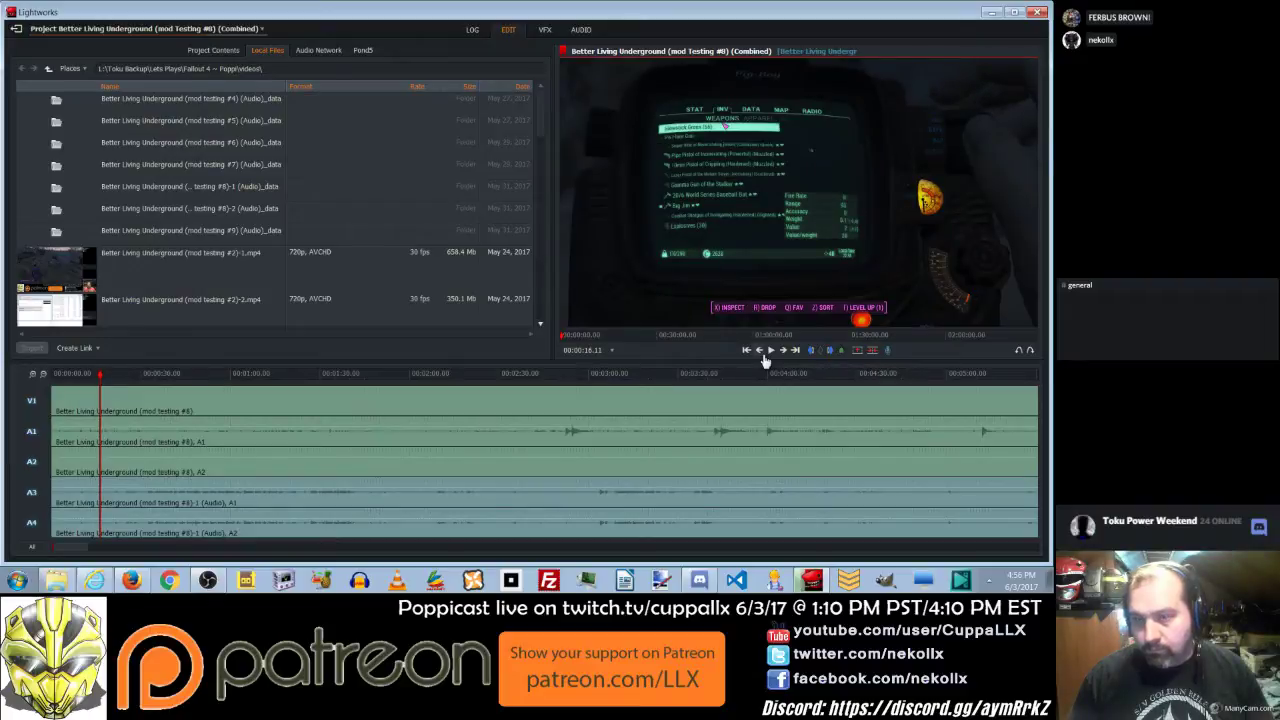
left_click(843, 356)
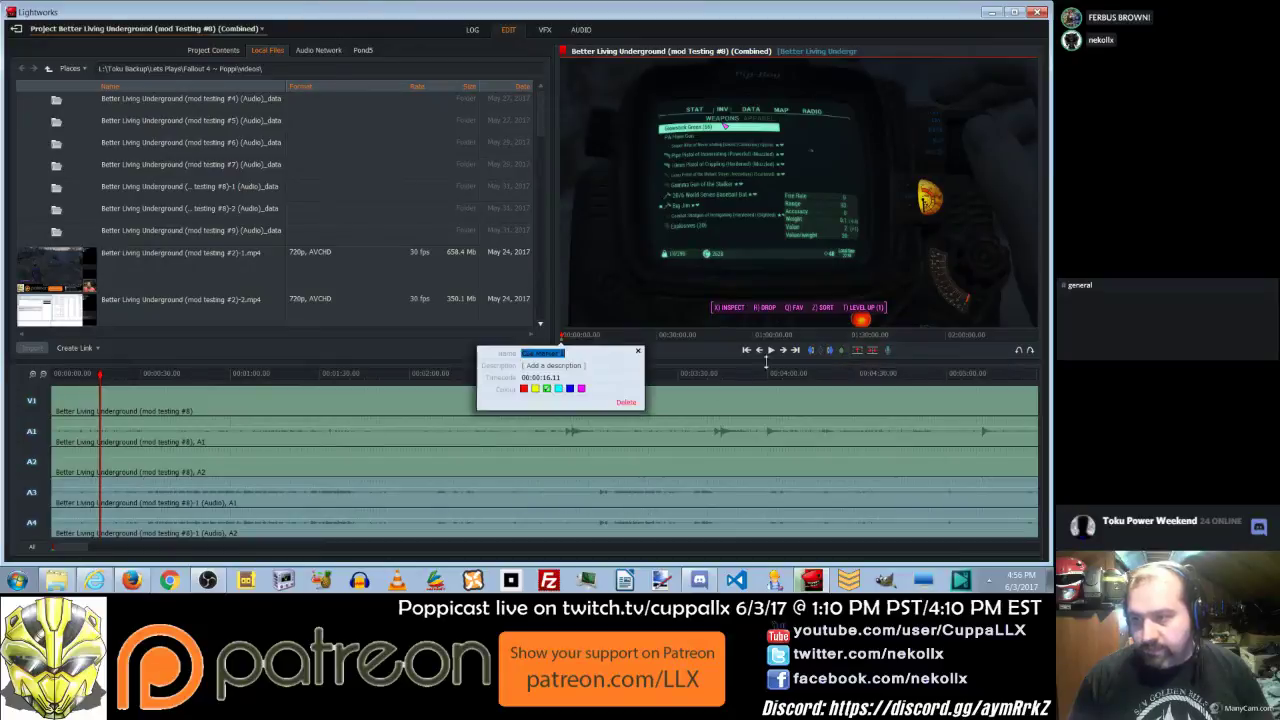
left_click(637, 351)
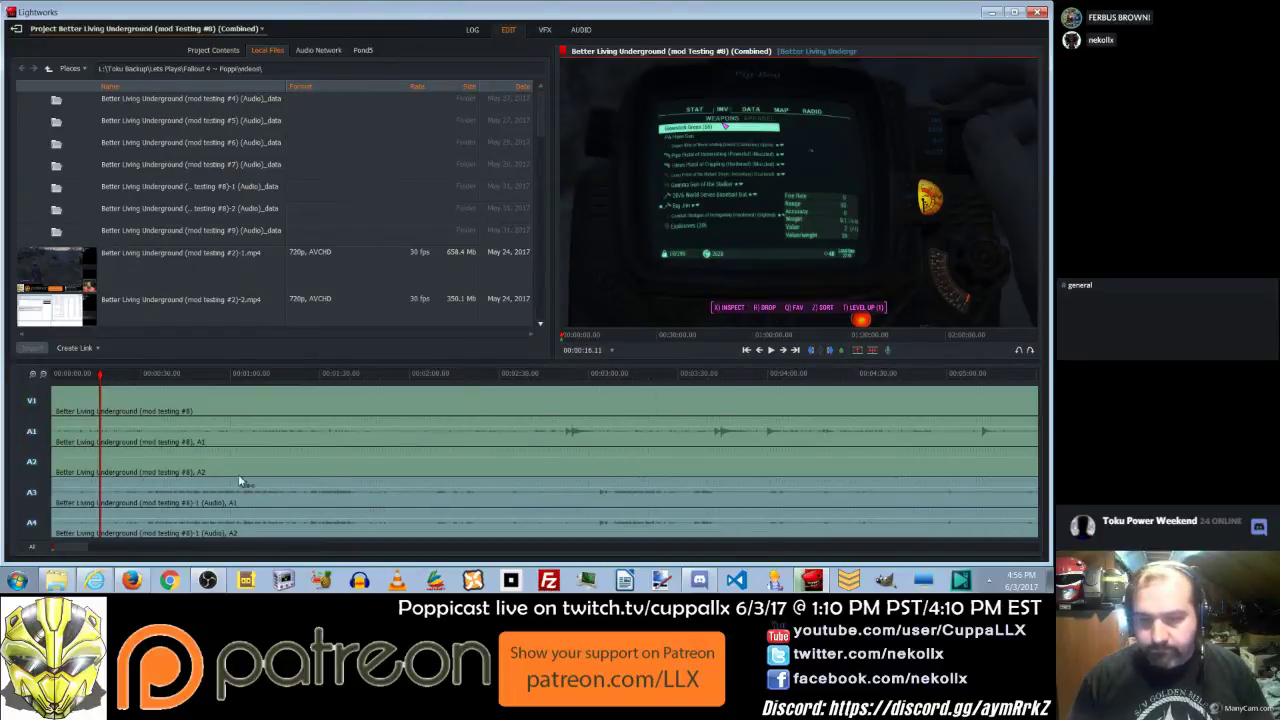
Play back the sequence around 31 to 34 seconds twice to compare the audio with the closing of the Pip-Boy.
left_click_drag(133, 384, 148, 387)
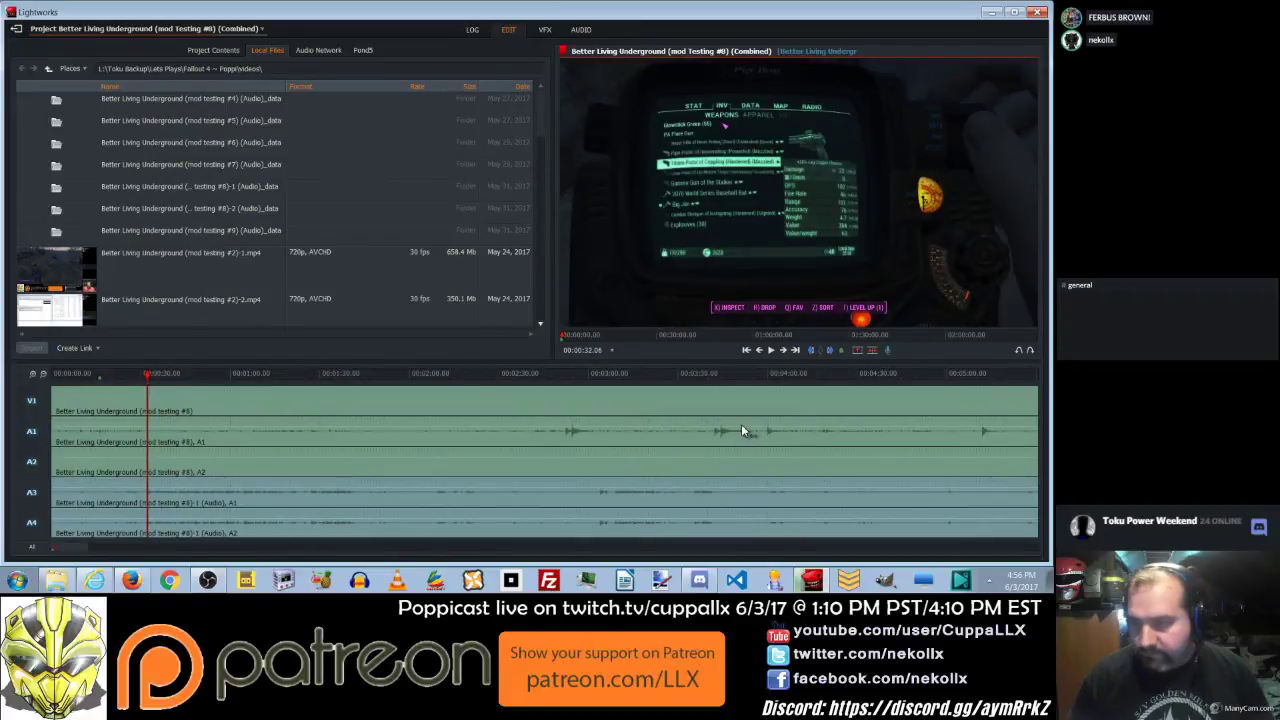
left_click(770, 350)
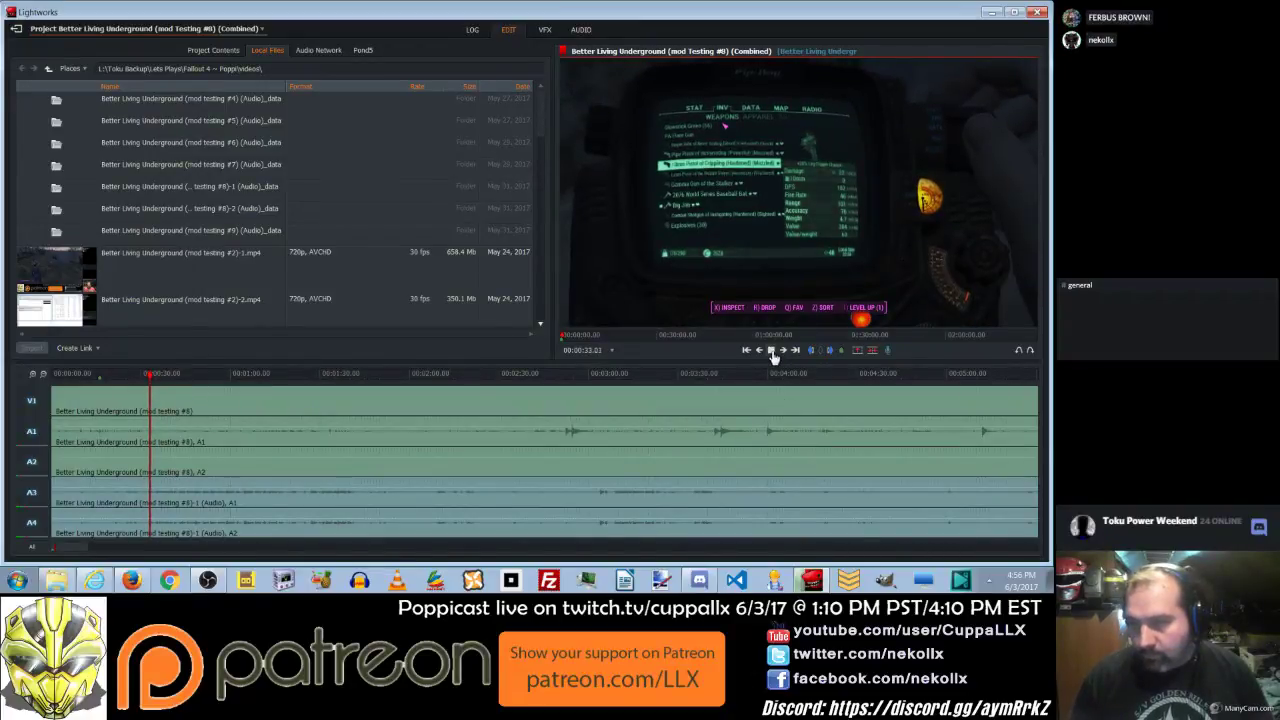
left_click(770, 350)
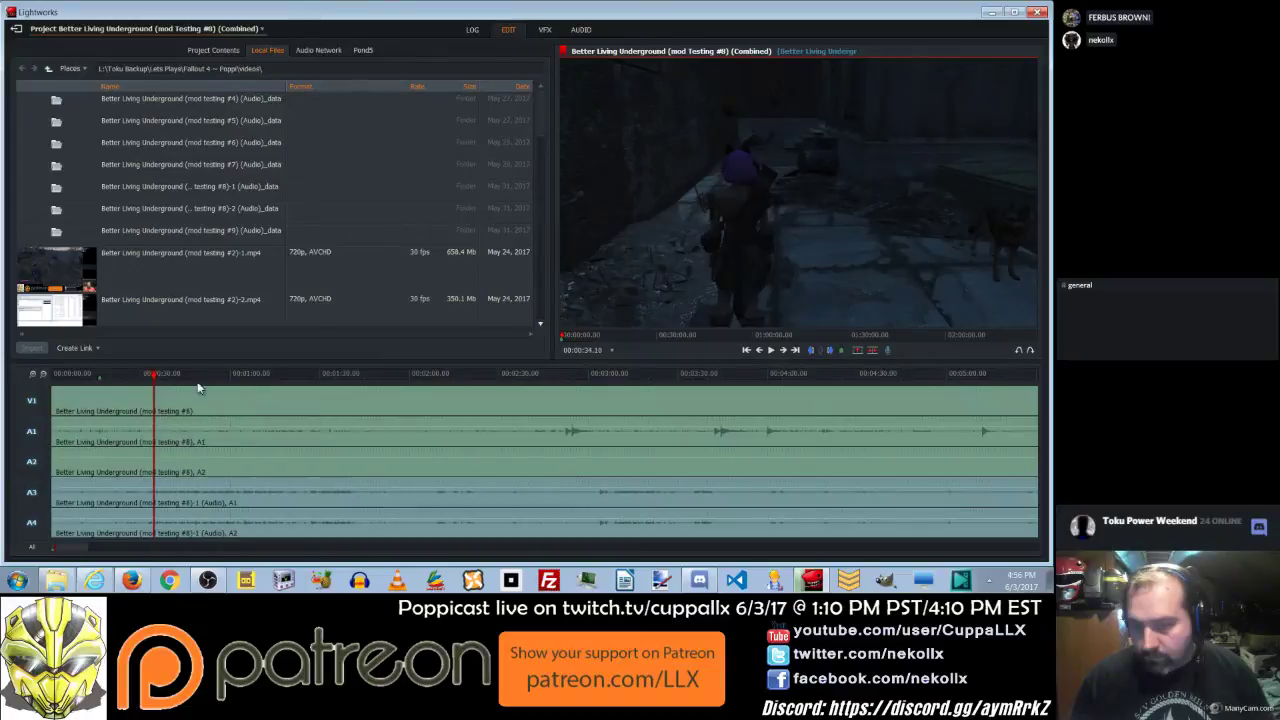
left_click_drag(142, 381, 143, 390)
left_click(771, 351)
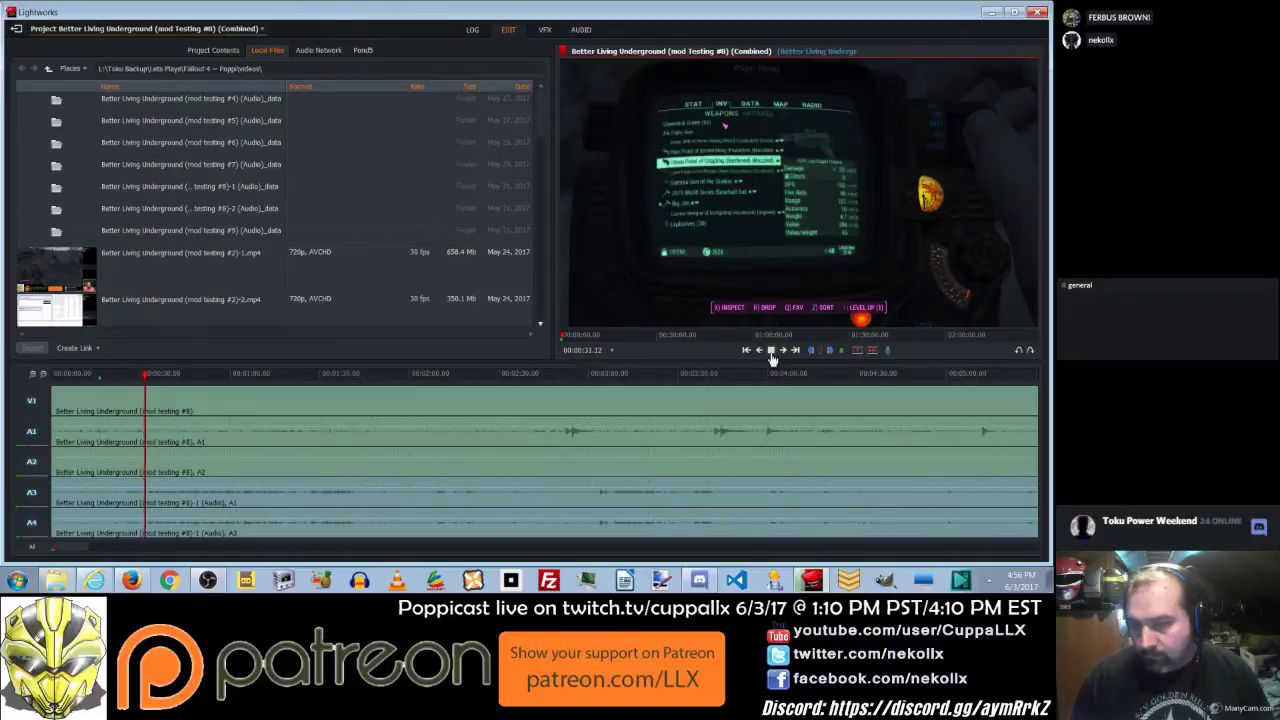
left_click(771, 351)
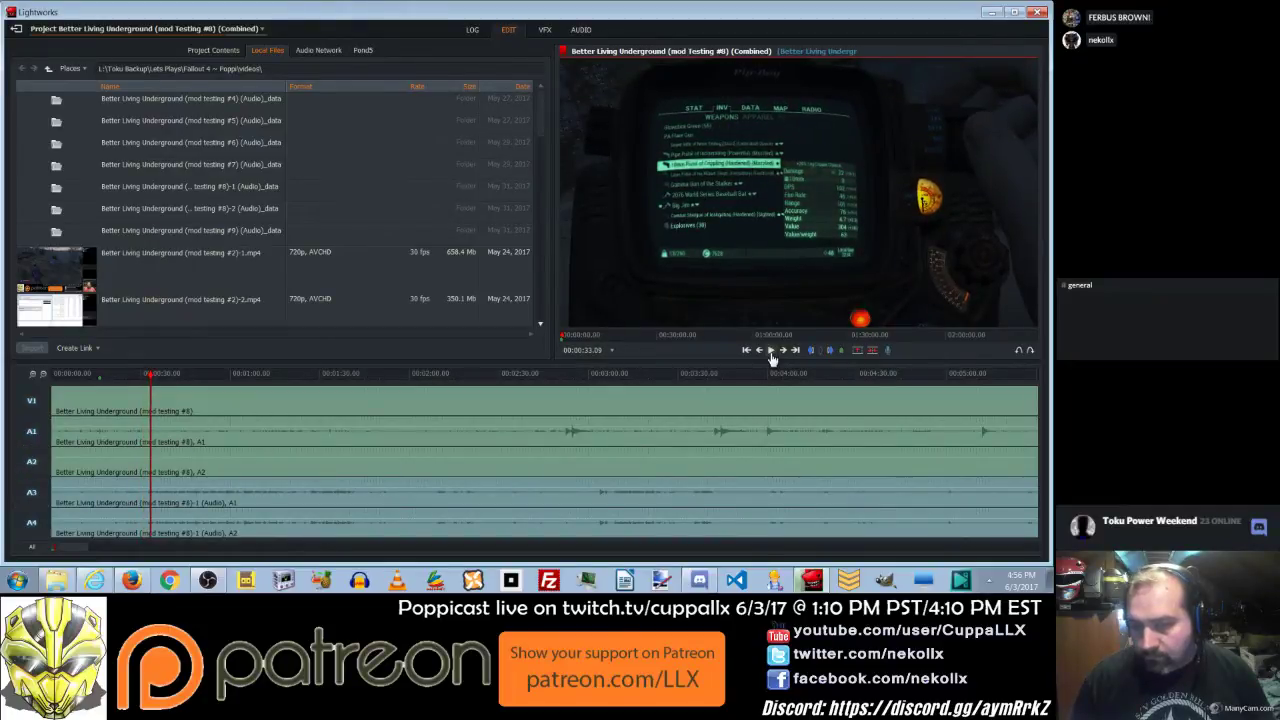
Deselect tracks V1, A1 and A2, leaving A3 and A4 active, and place the playhead at 00:00:31.25.
left_click(31, 462)
left_click(31, 433)
left_click(31, 402)
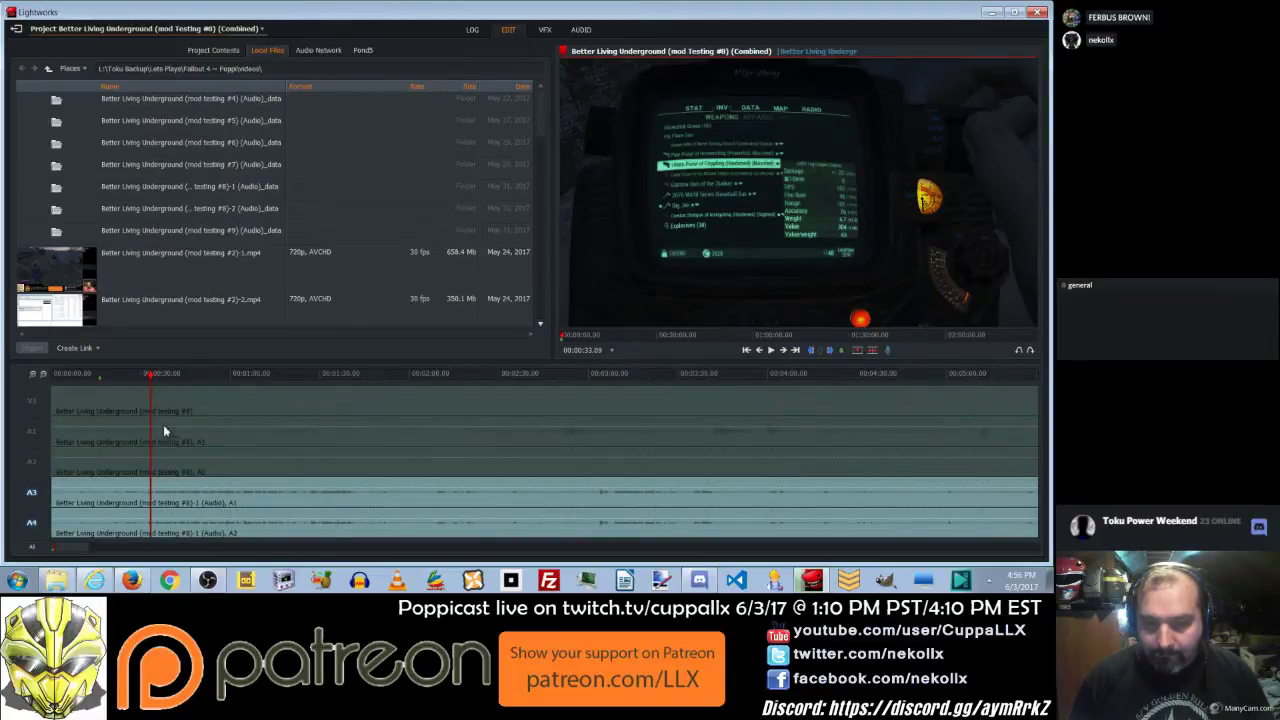
left_click(175, 378)
left_click_drag(175, 378, 147, 380)
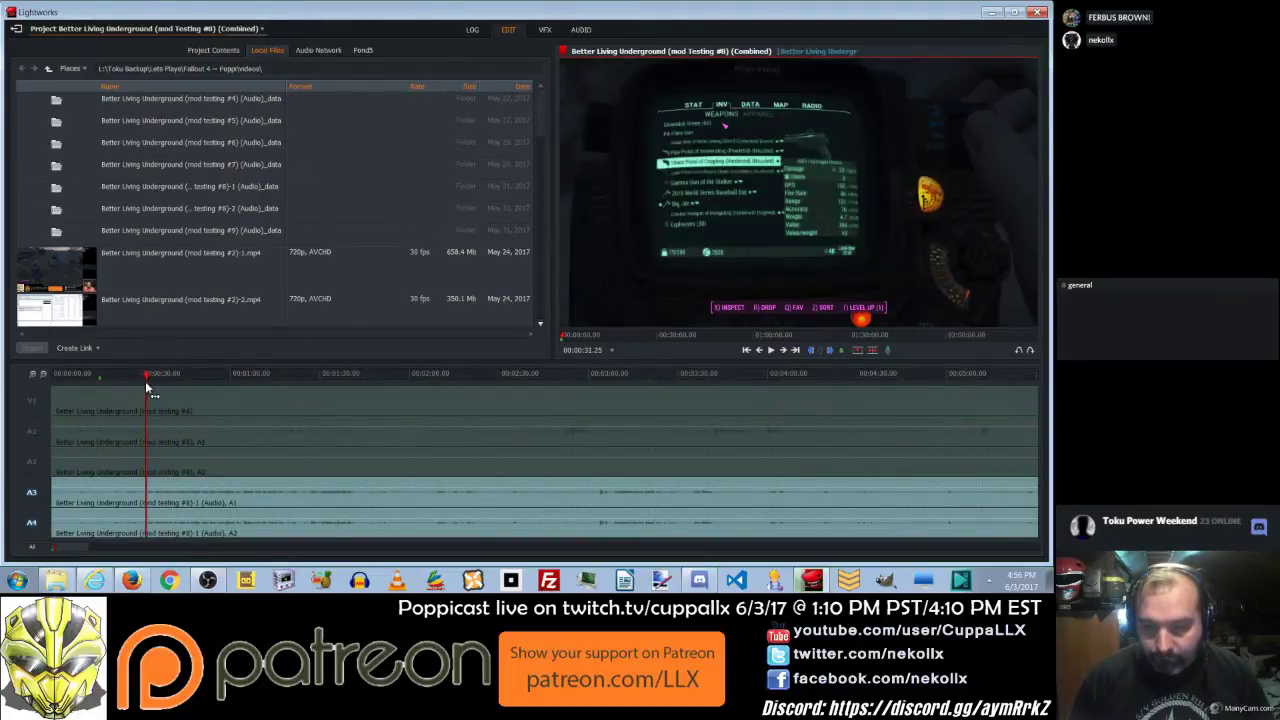
left_click_drag(147, 385, 146, 387)
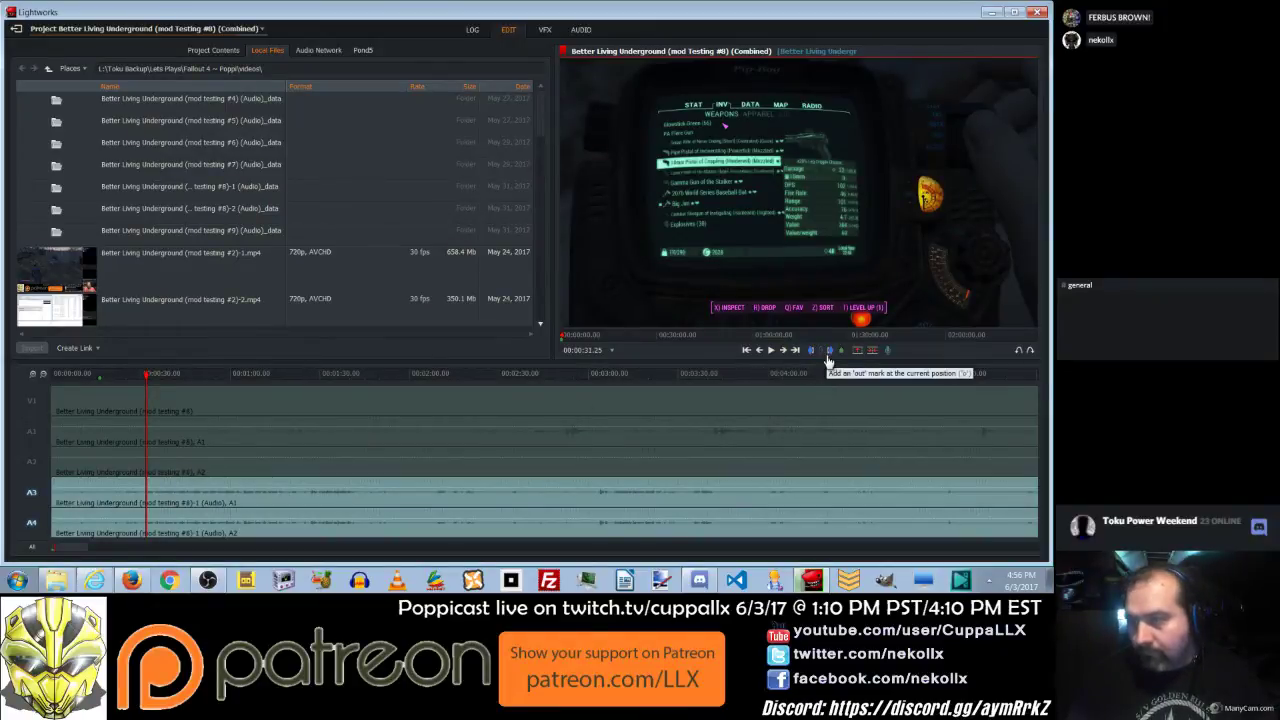
Remove the A3 and A4 audio between the sequence start and 00:00:31.25, leaving a gap.
left_click(99, 376)
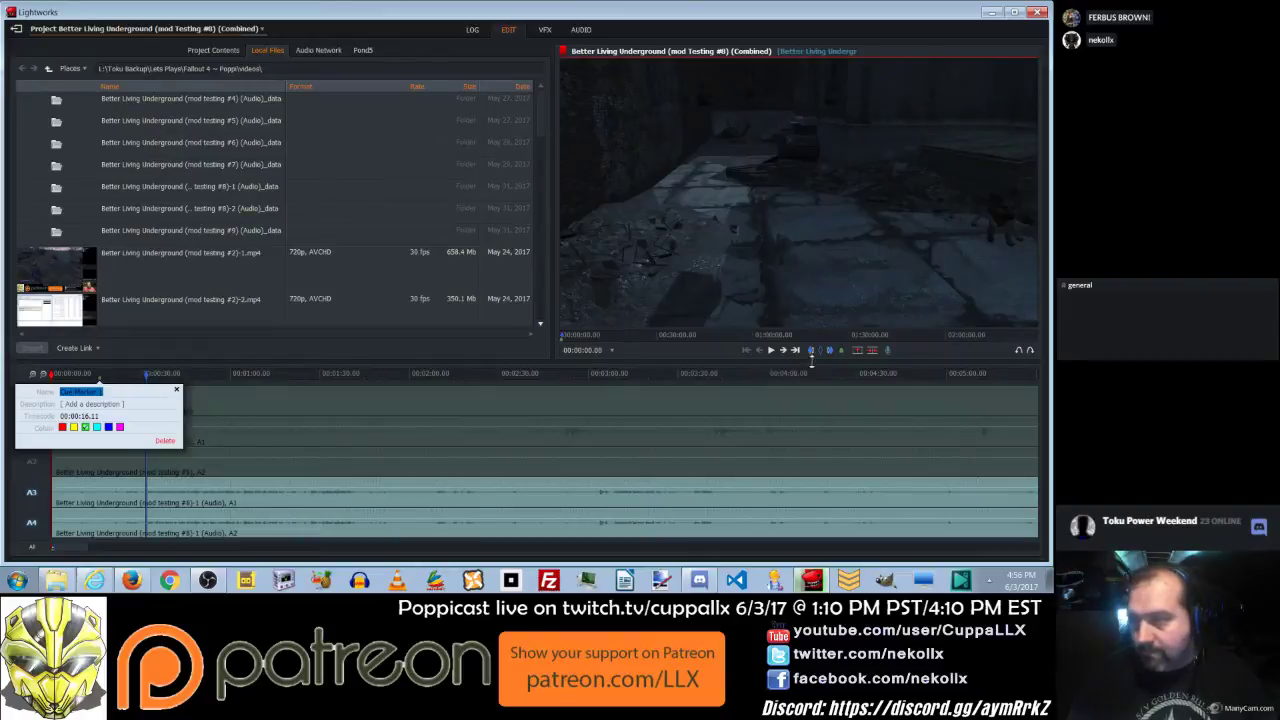
key("Escape")
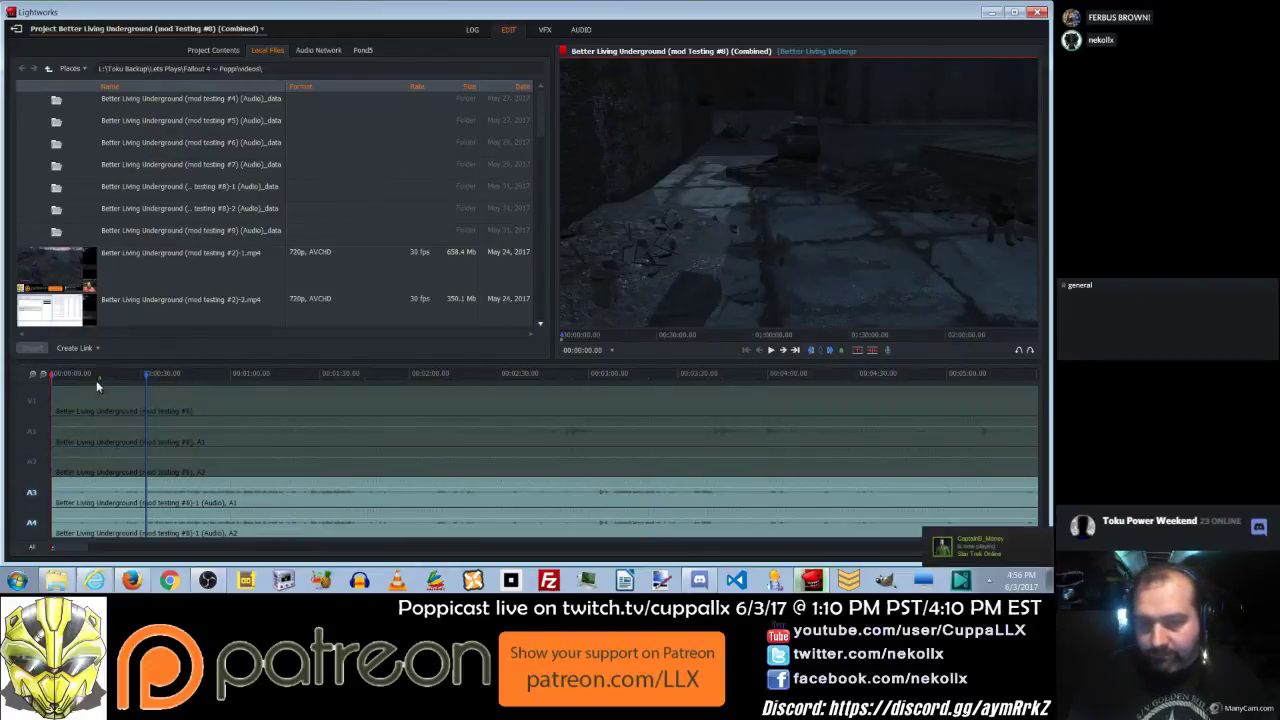
left_click(99, 376)
left_click(116, 376)
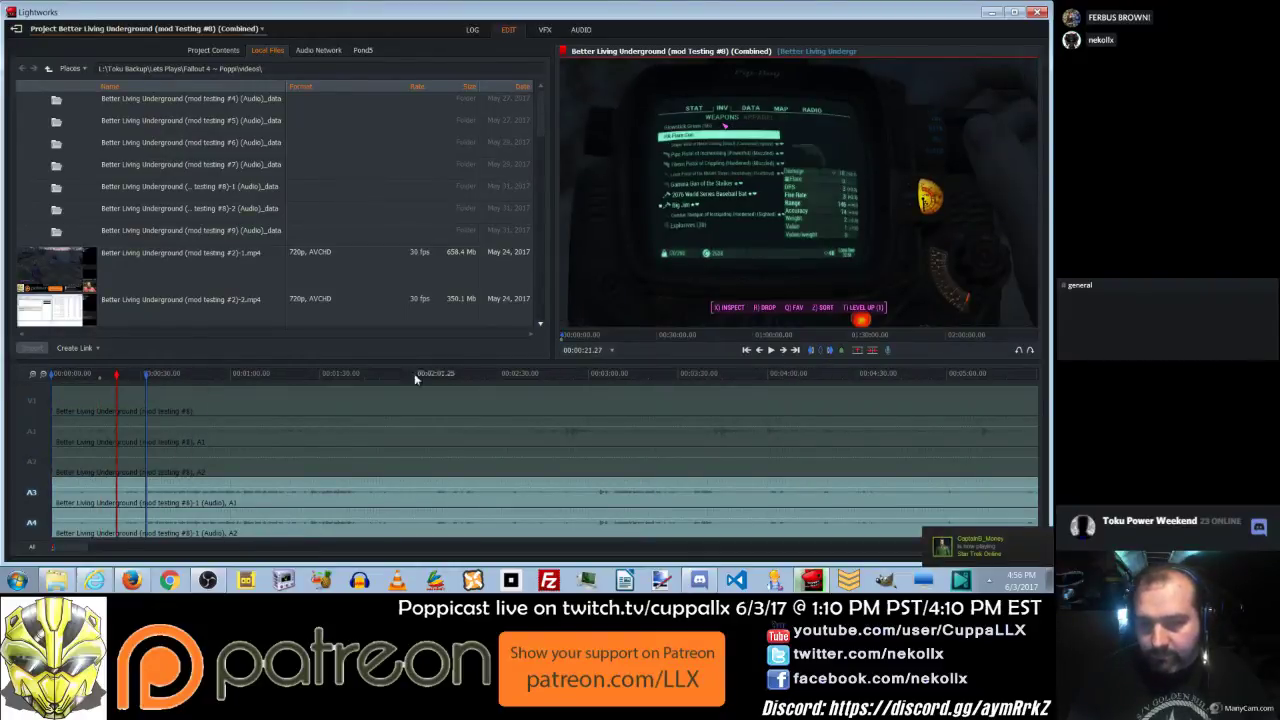
left_click(858, 351)
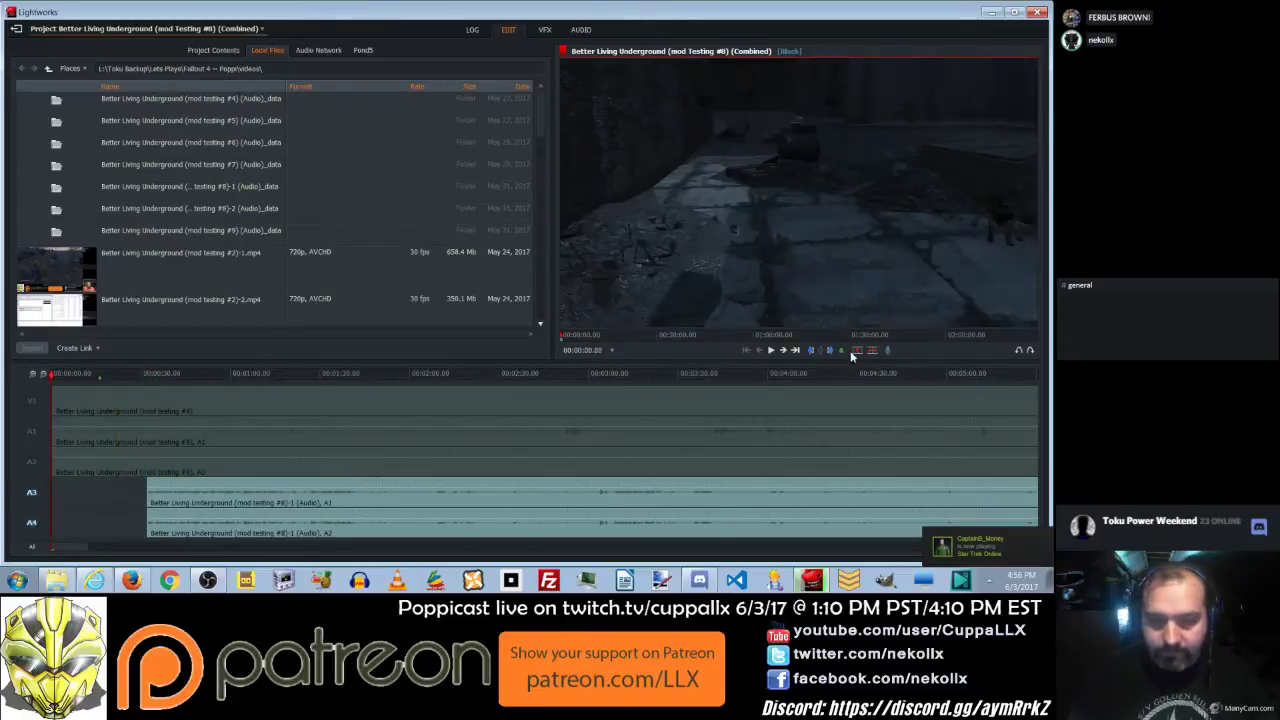
Move the playhead to 00:00:16.13 and shift the A3 and A4 audio earlier so it begins at about 13 seconds.
left_click_drag(116, 384, 100, 384)
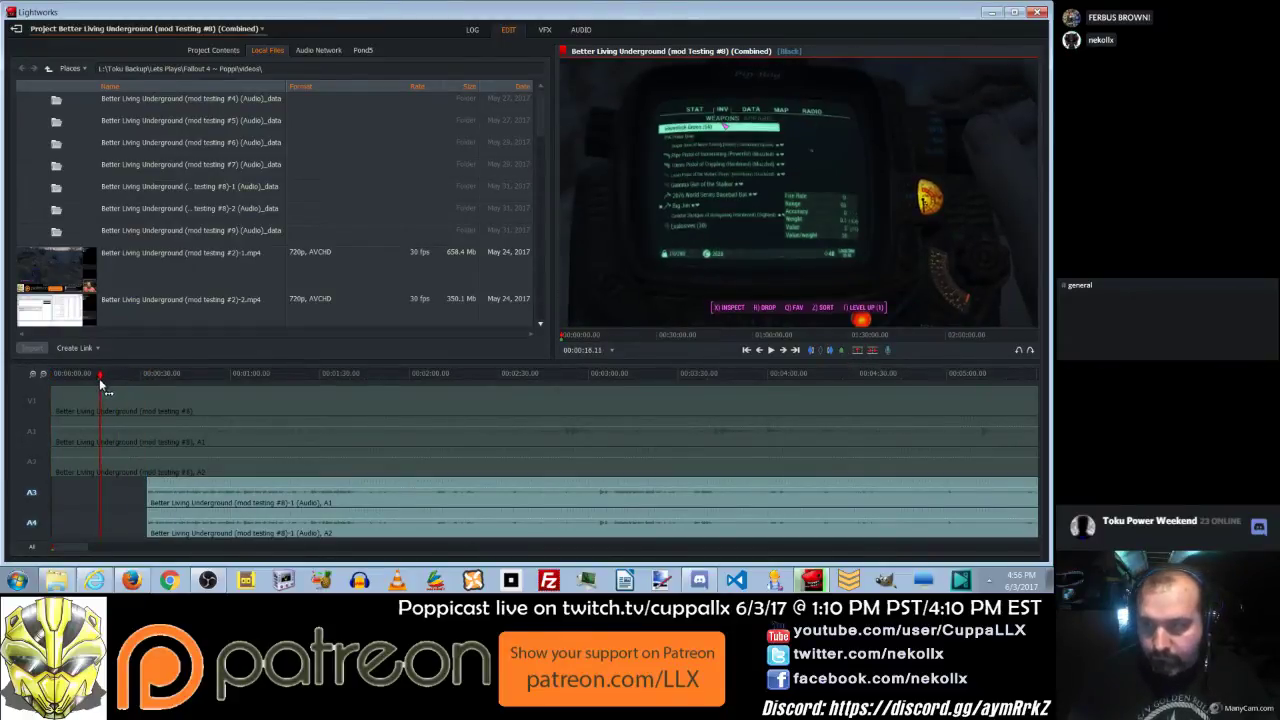
left_click(787, 355)
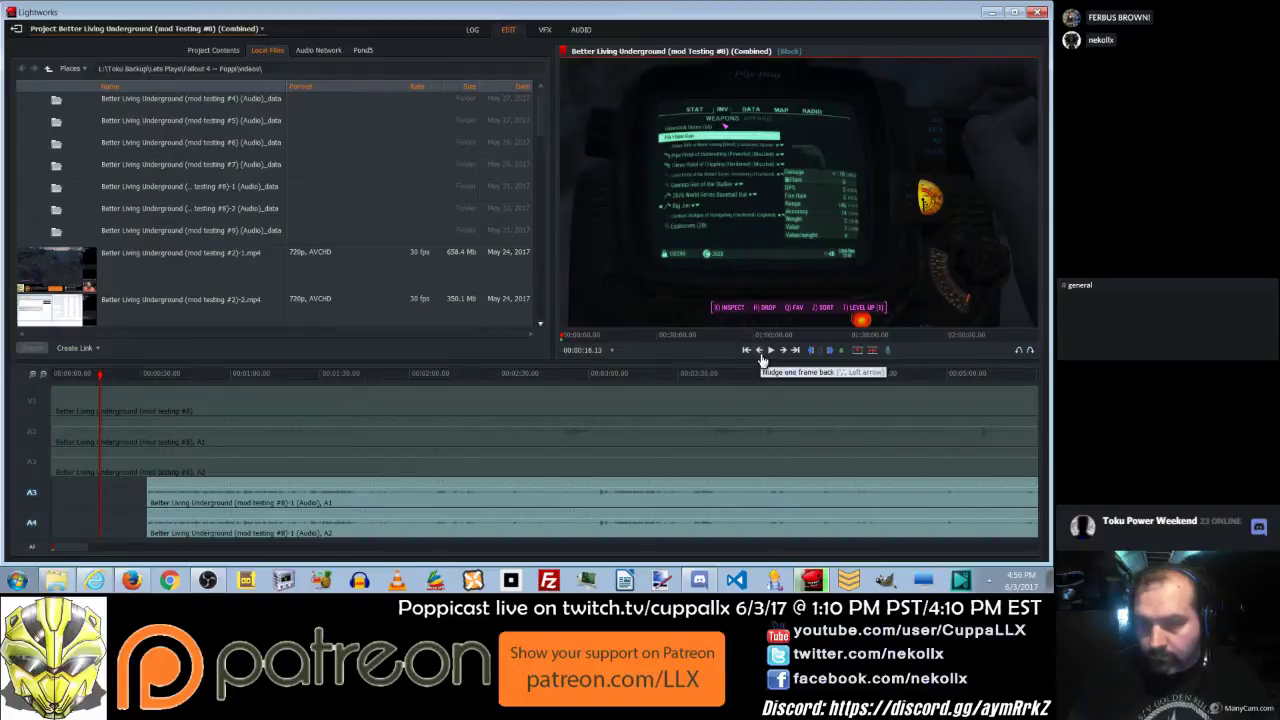
left_click_drag(195, 491, 140, 504)
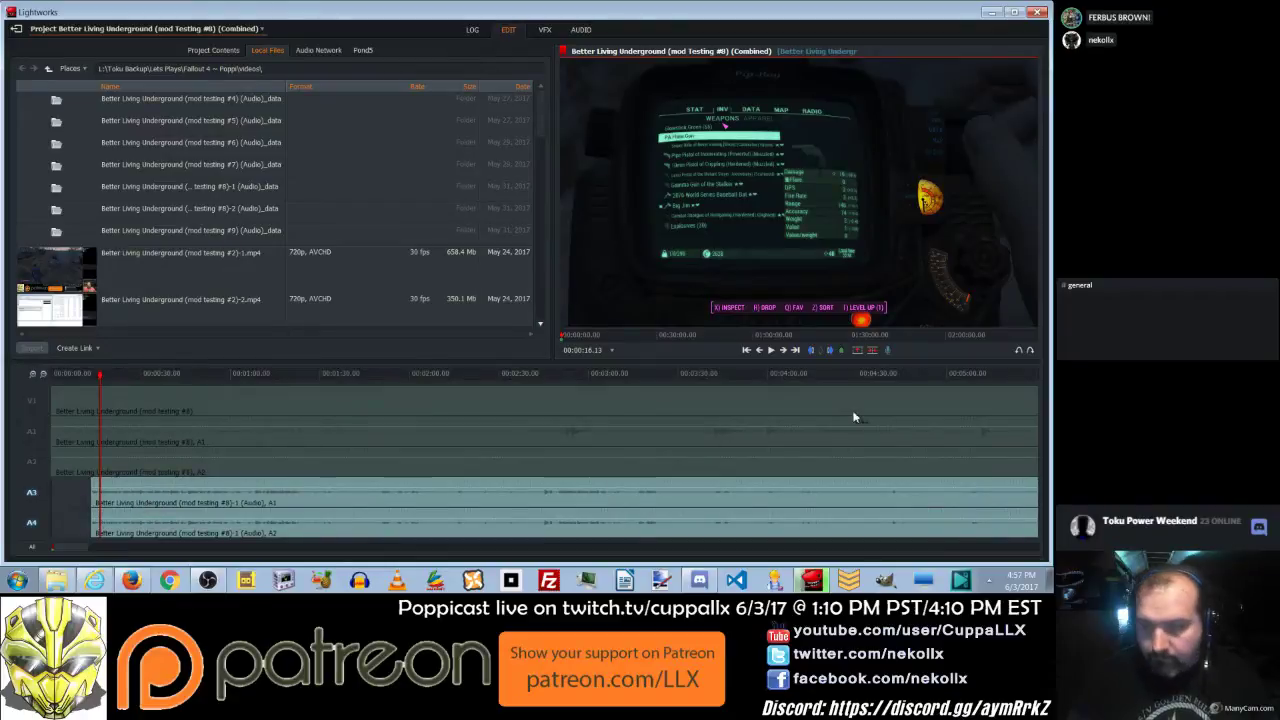
Play back from 00:00:12.26 to about 18 seconds to compare the shifted audio with the Pip-Boy footage.
left_click(96, 377)
left_click_drag(96, 380, 89, 380)
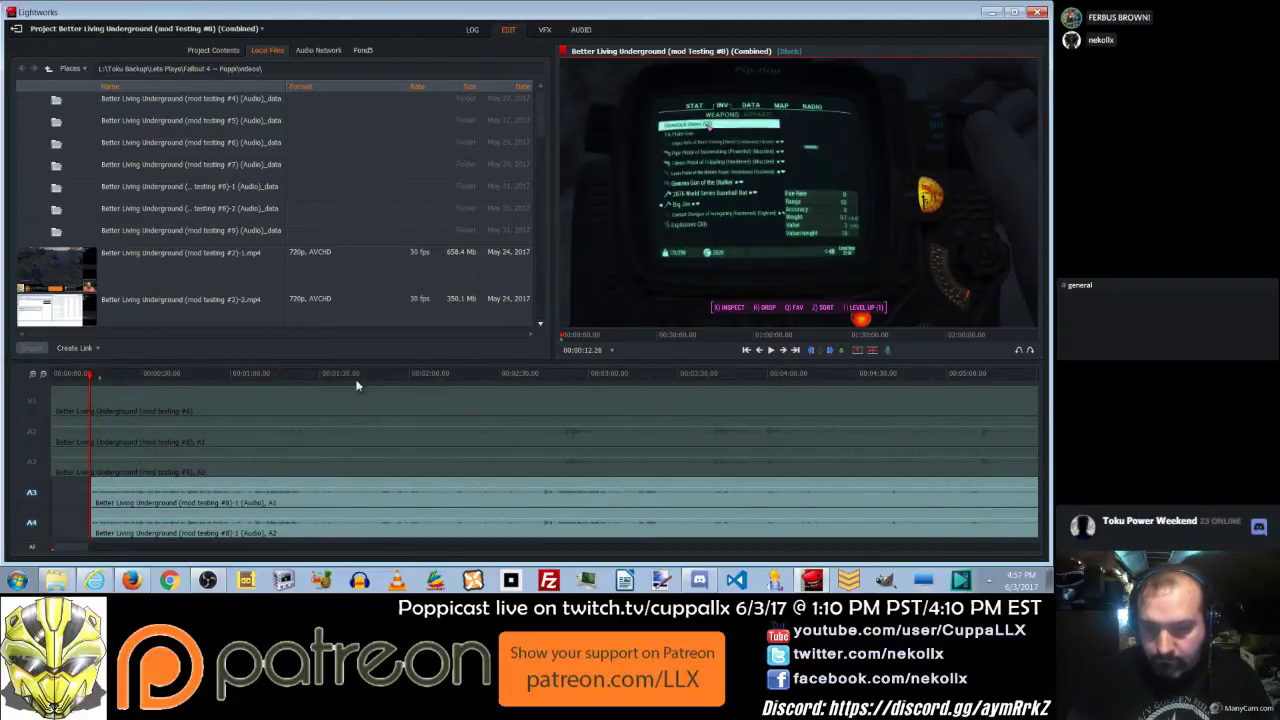
left_click(770, 352)
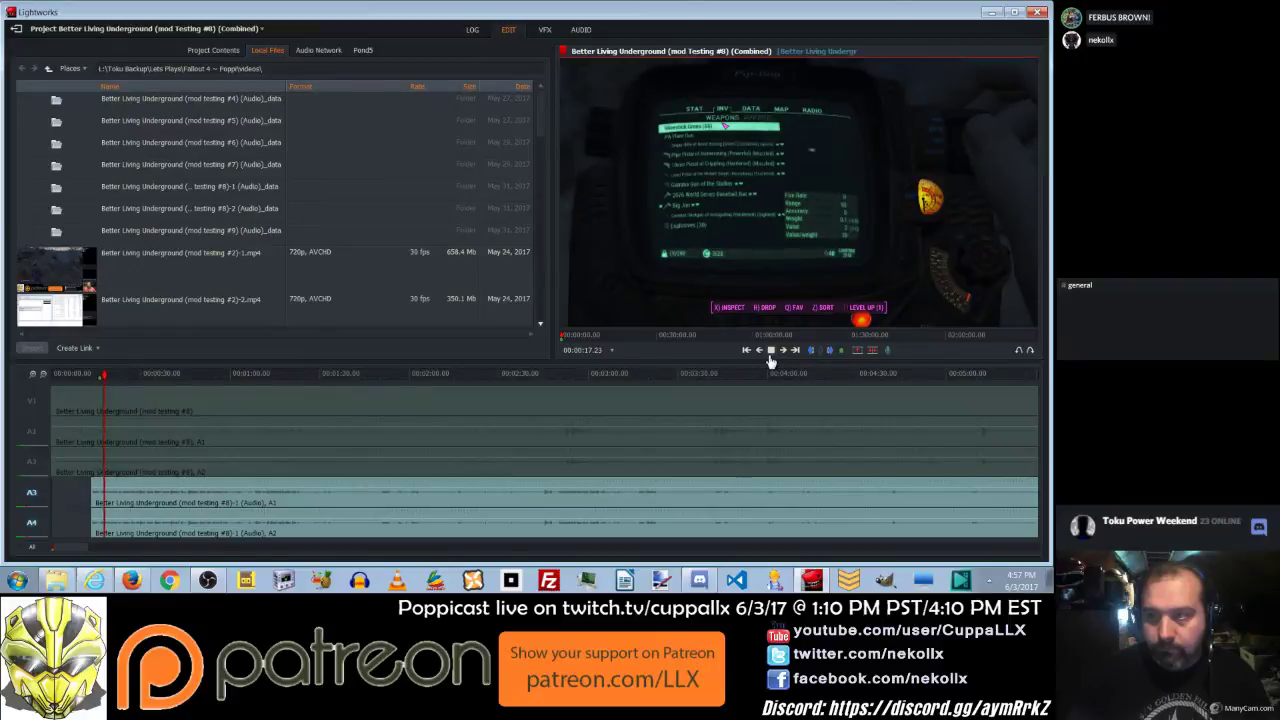
left_click(769, 355)
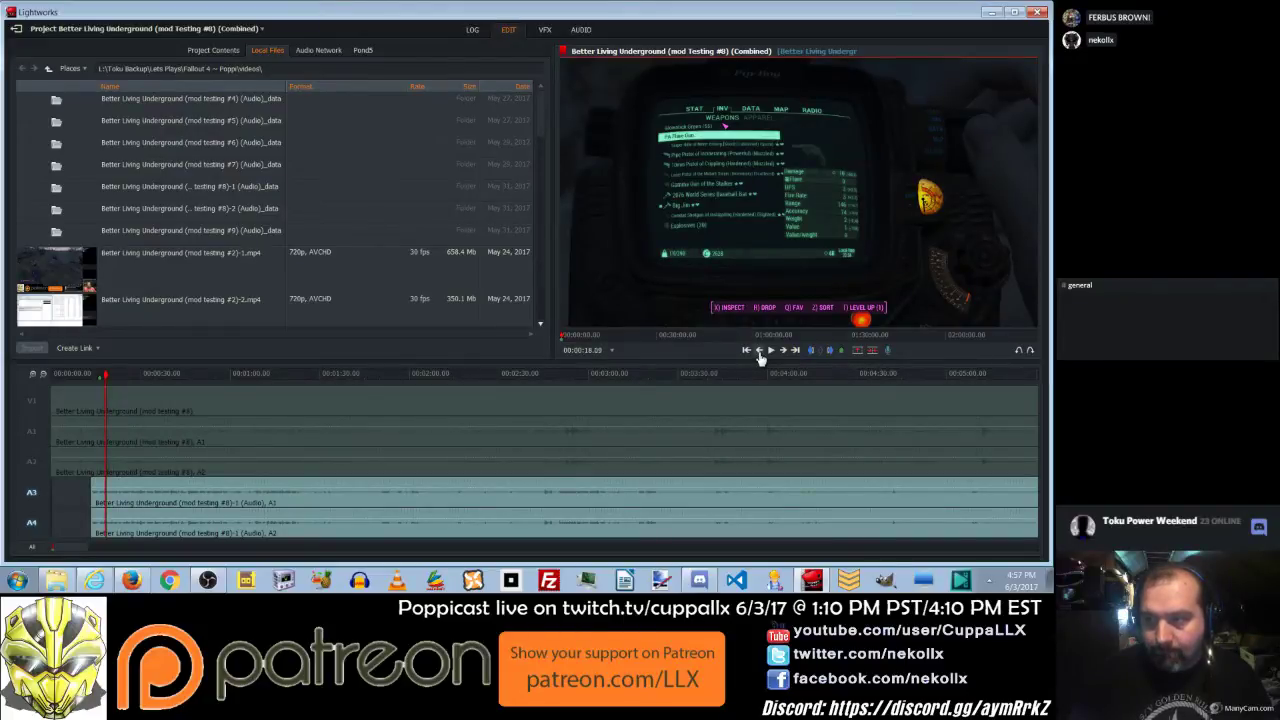
Step through the frames around 18 seconds to find the weapon selection change and add a cue marker at 00:00:18.05.
left_click(759, 352)
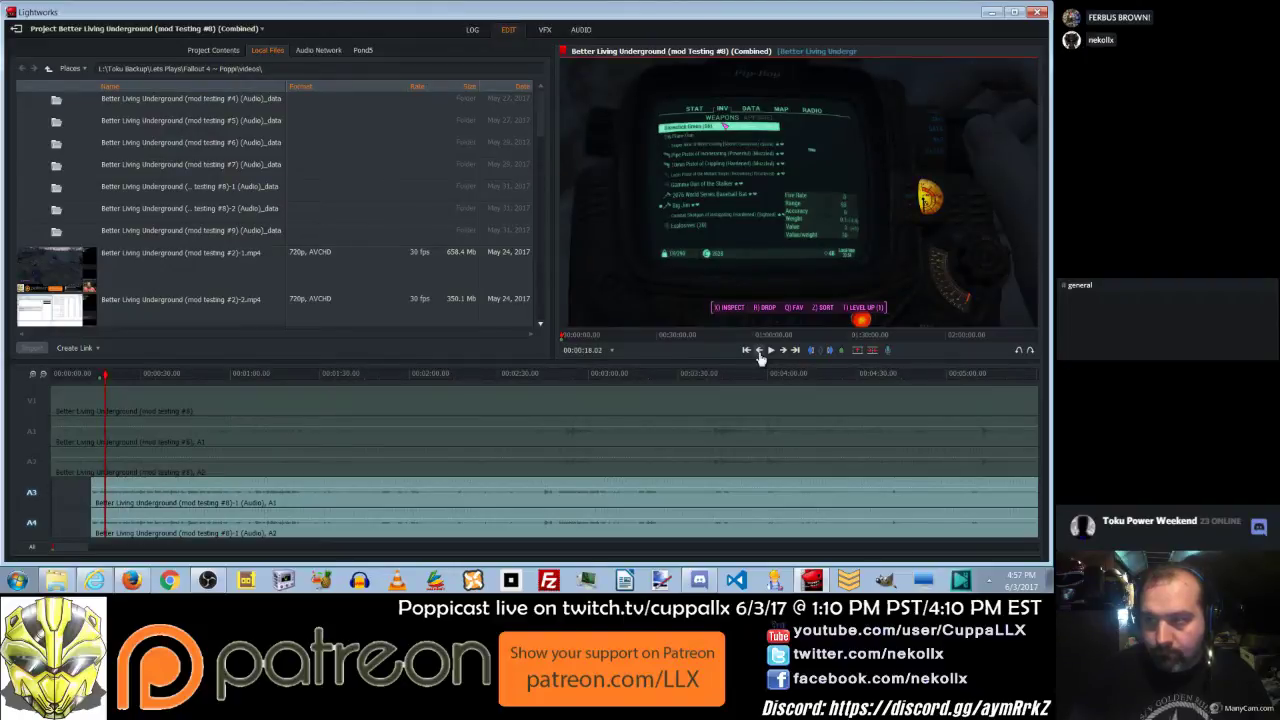
left_click(784, 352)
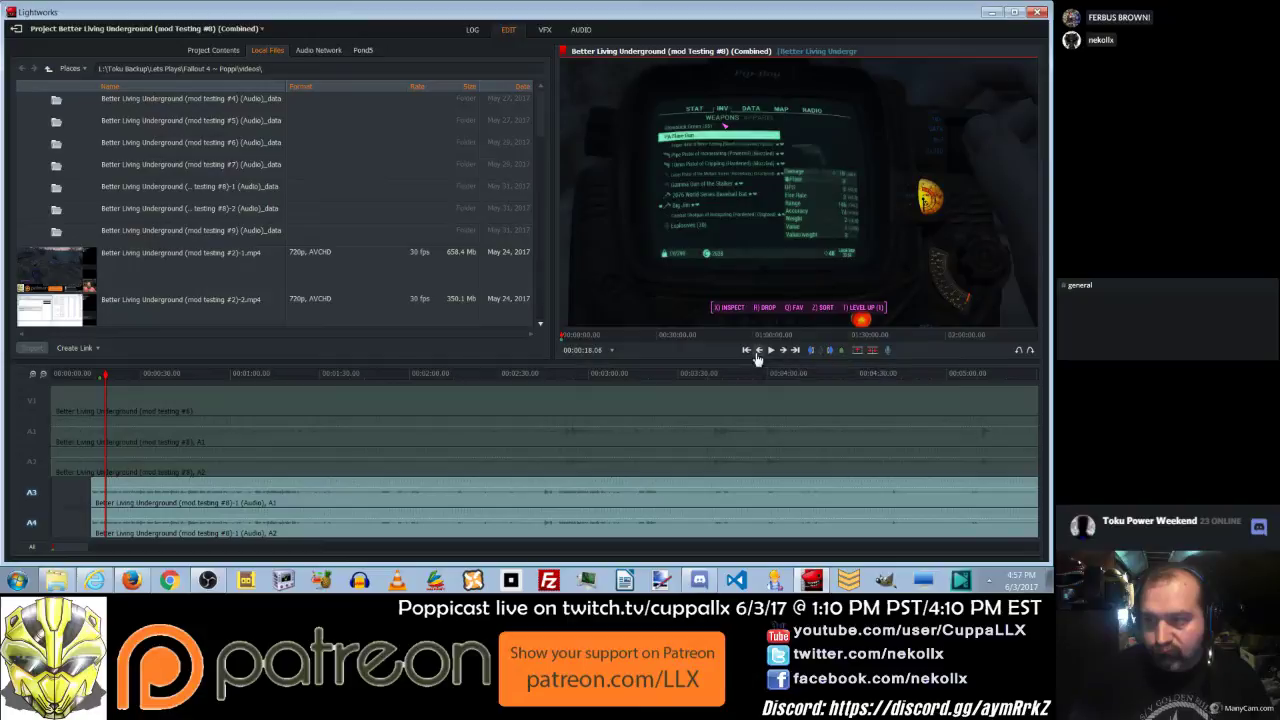
left_click(758, 352)
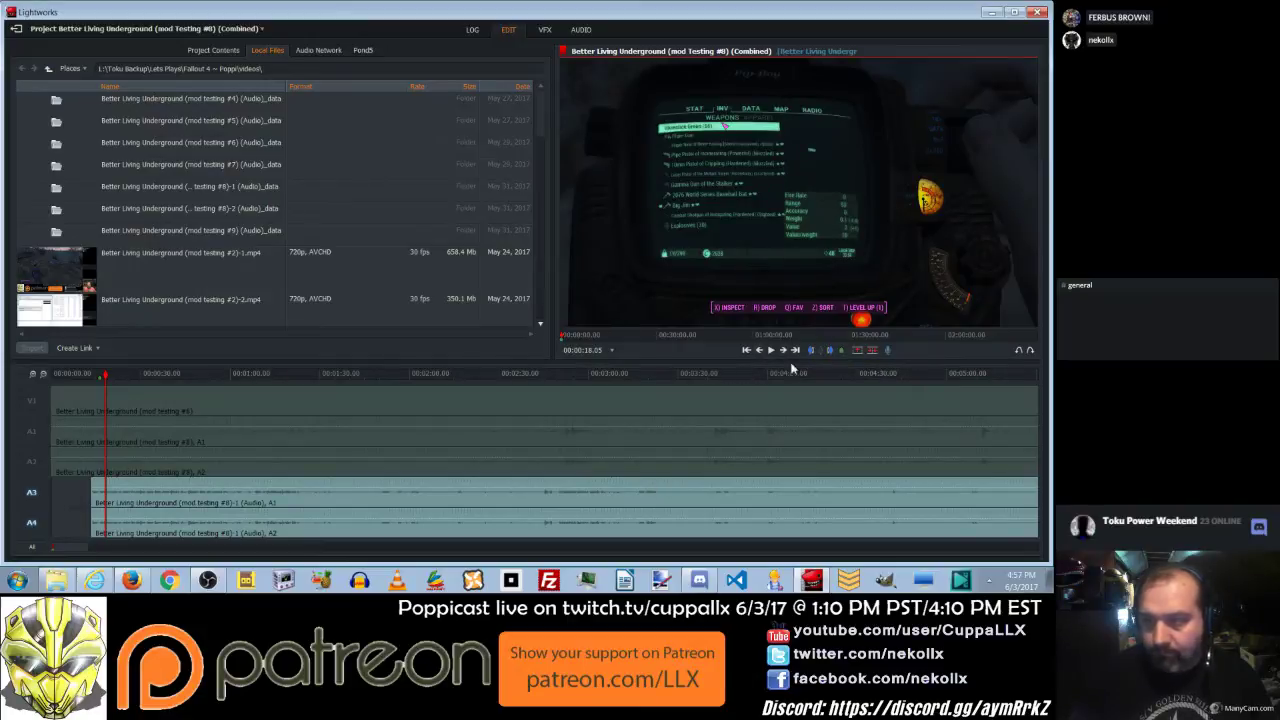
left_click(842, 352)
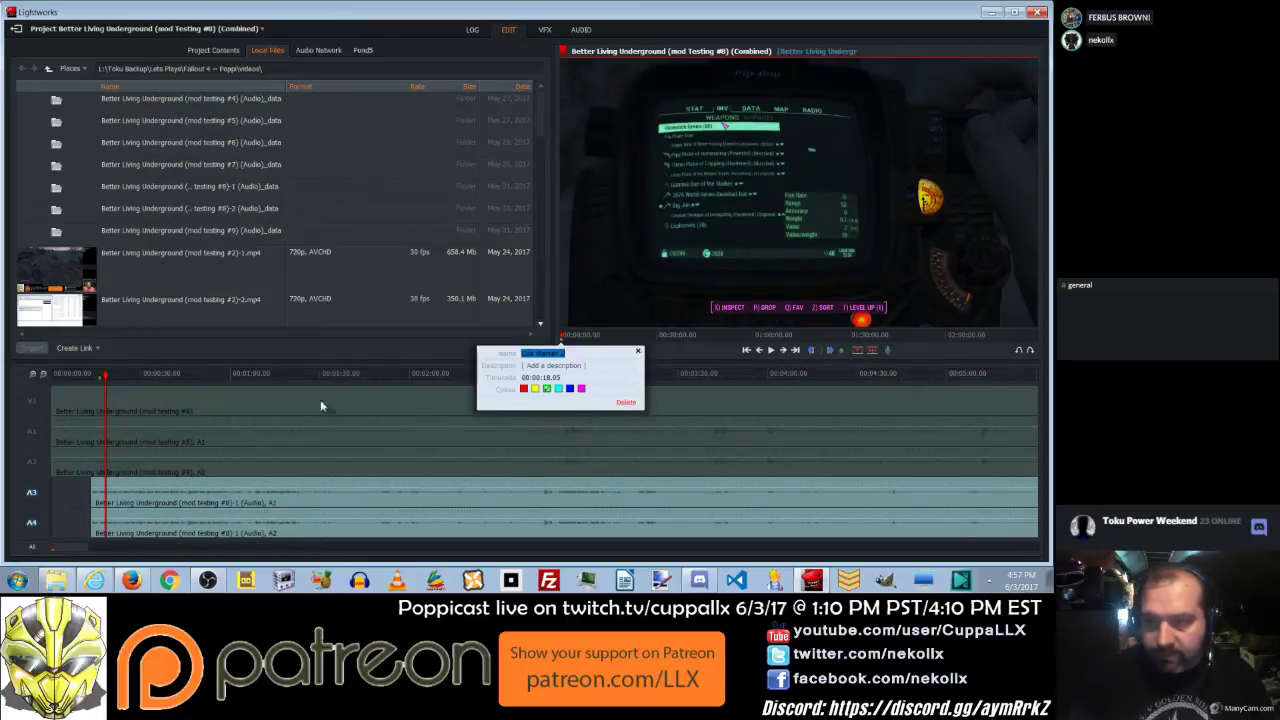
key("Return")
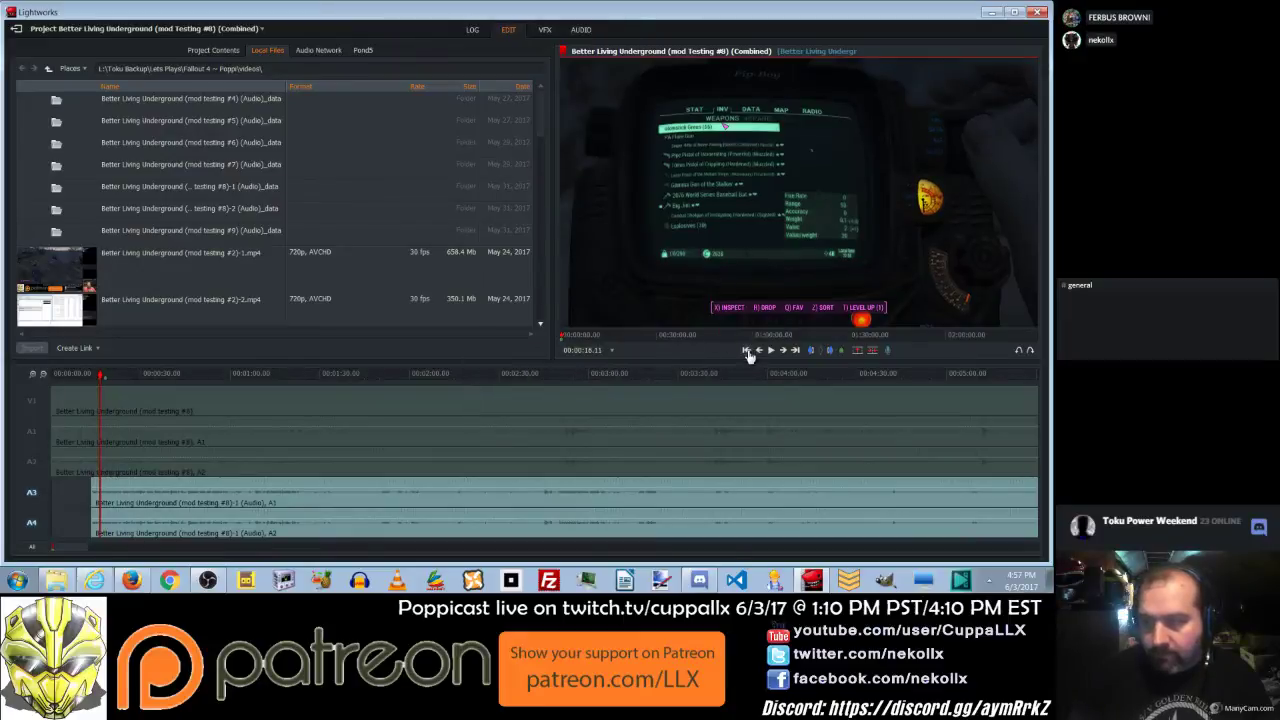
Delete the earlier cue marker at 00:00:16.11.
left_click(99, 382)
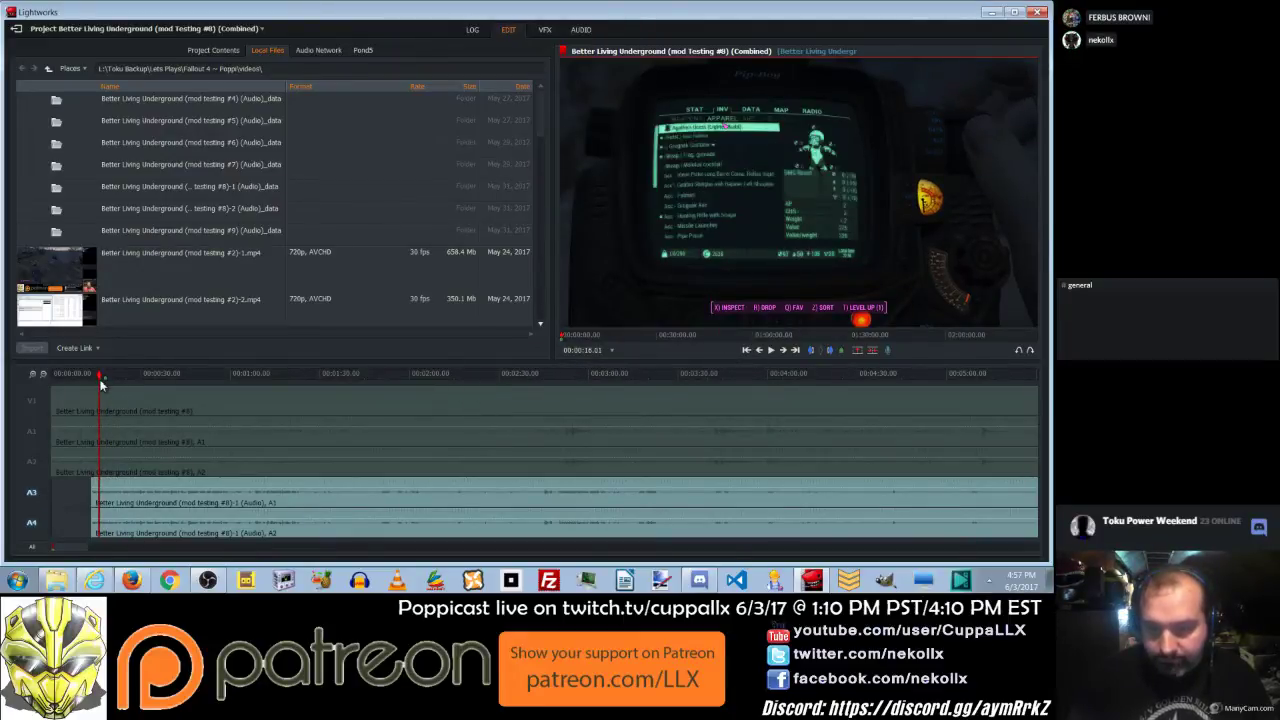
left_click(140, 381)
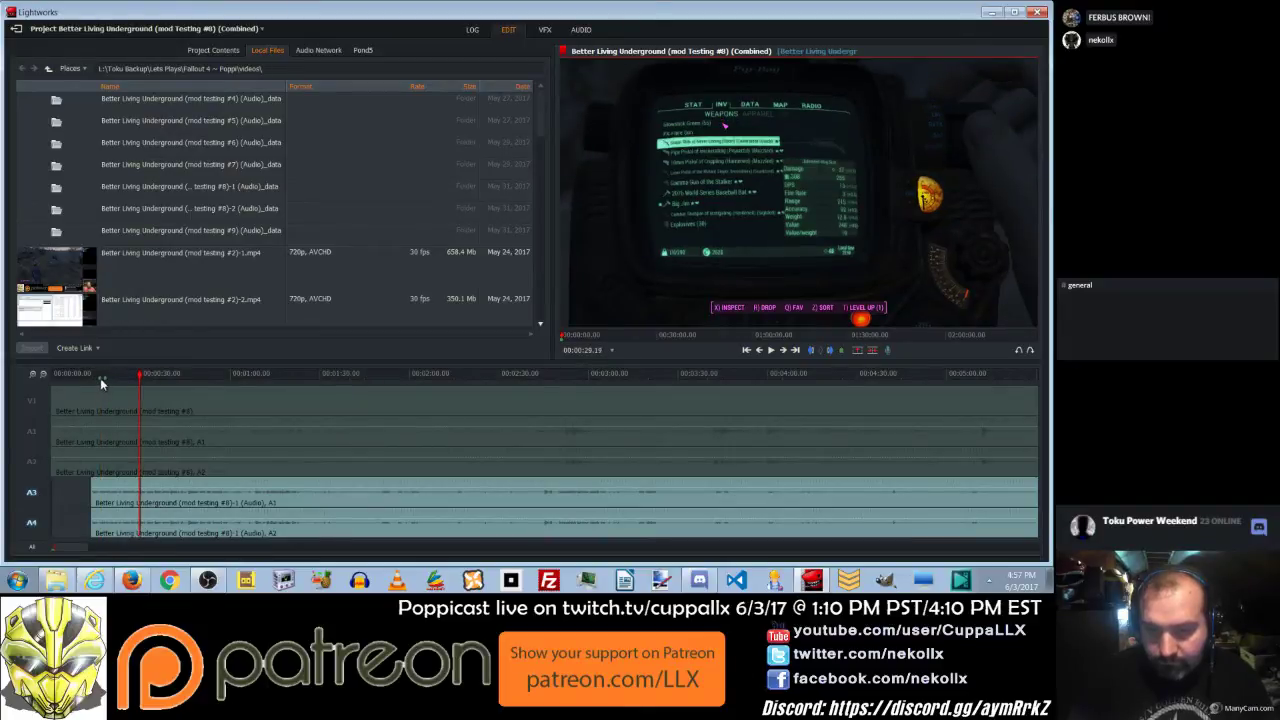
left_click(100, 378)
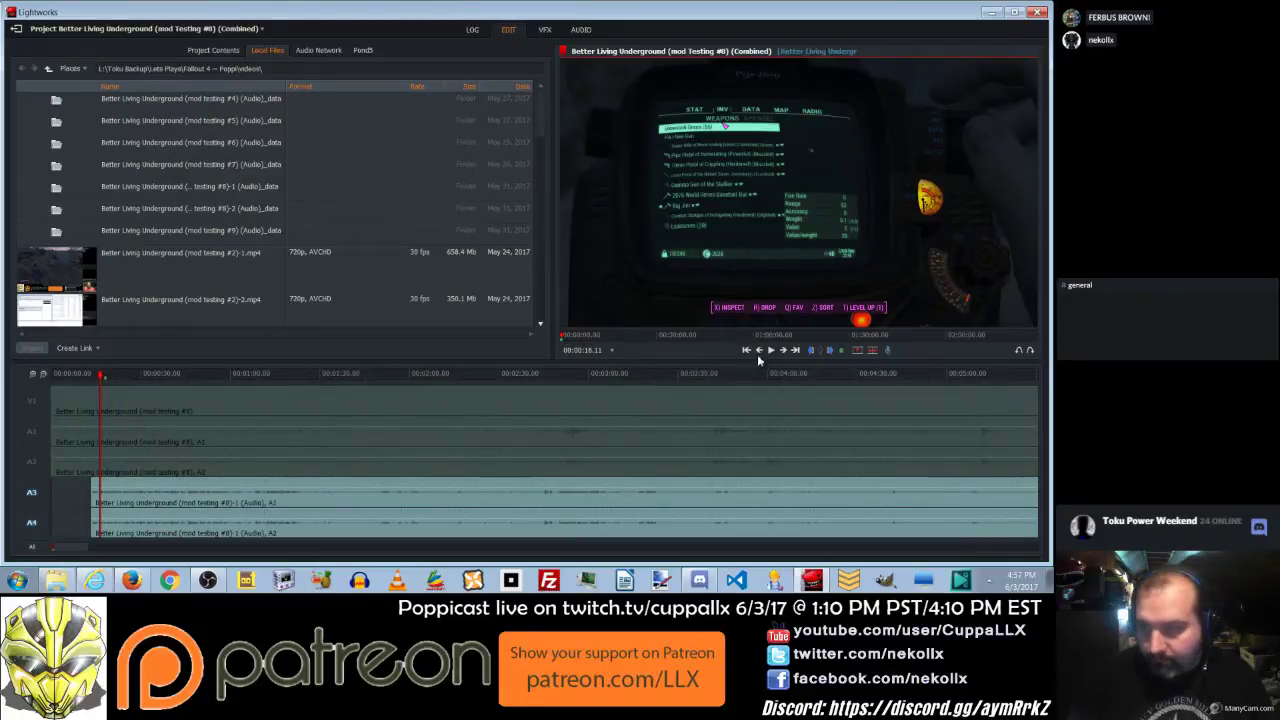
Shift the A3 and A4 audio to begin at about 15 seconds and check the sync by playing from 00:00:11.17.
left_click(795, 351)
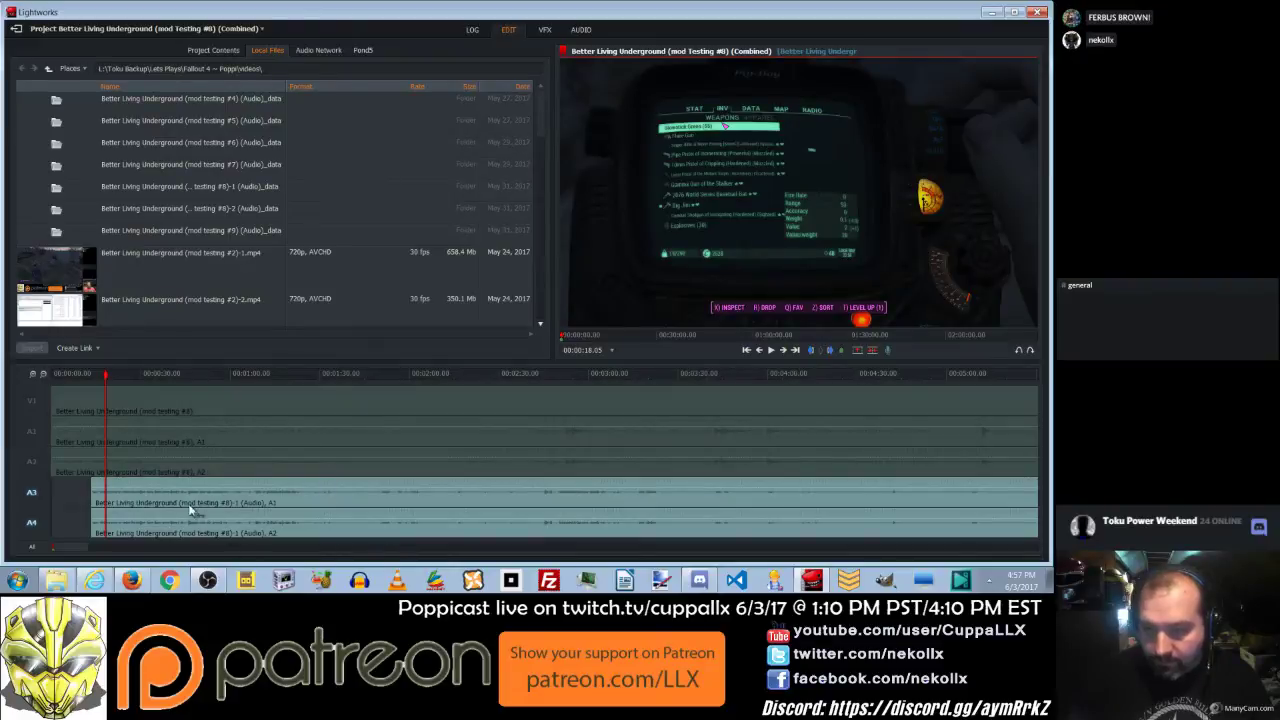
left_click_drag(190, 507, 199, 510)
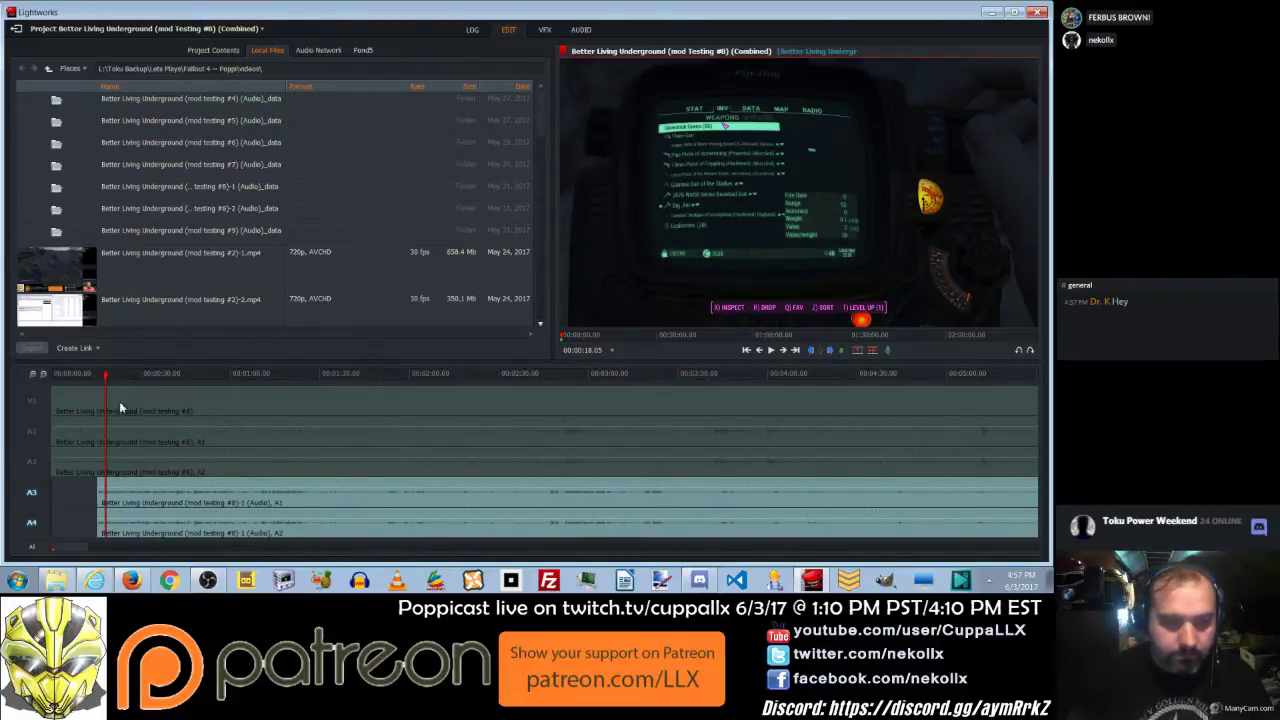
left_click(86, 376)
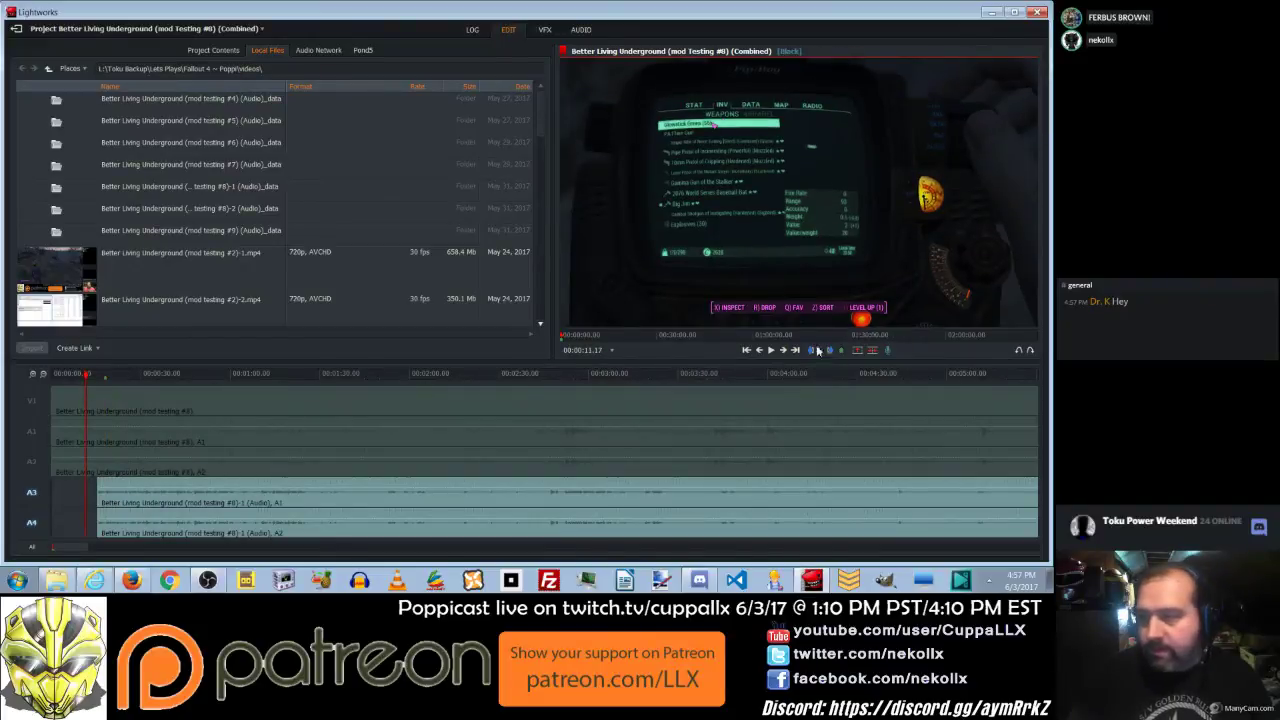
left_click(772, 352)
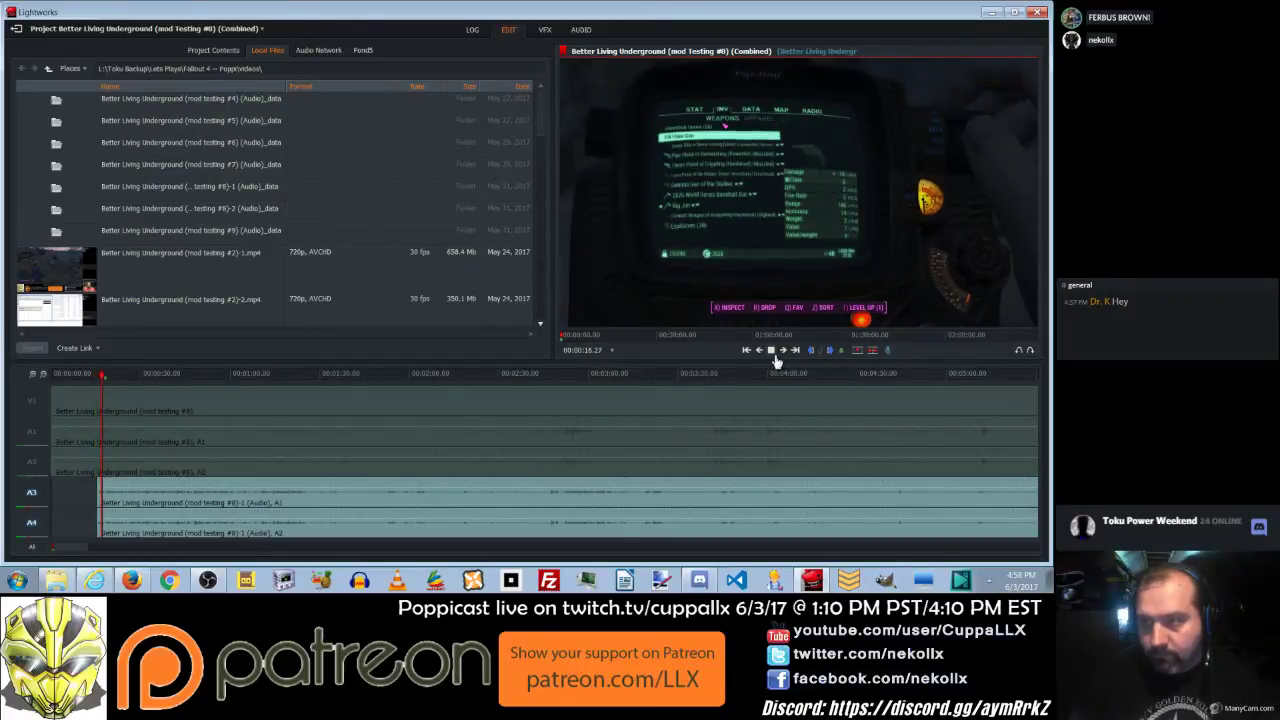
left_click(773, 352)
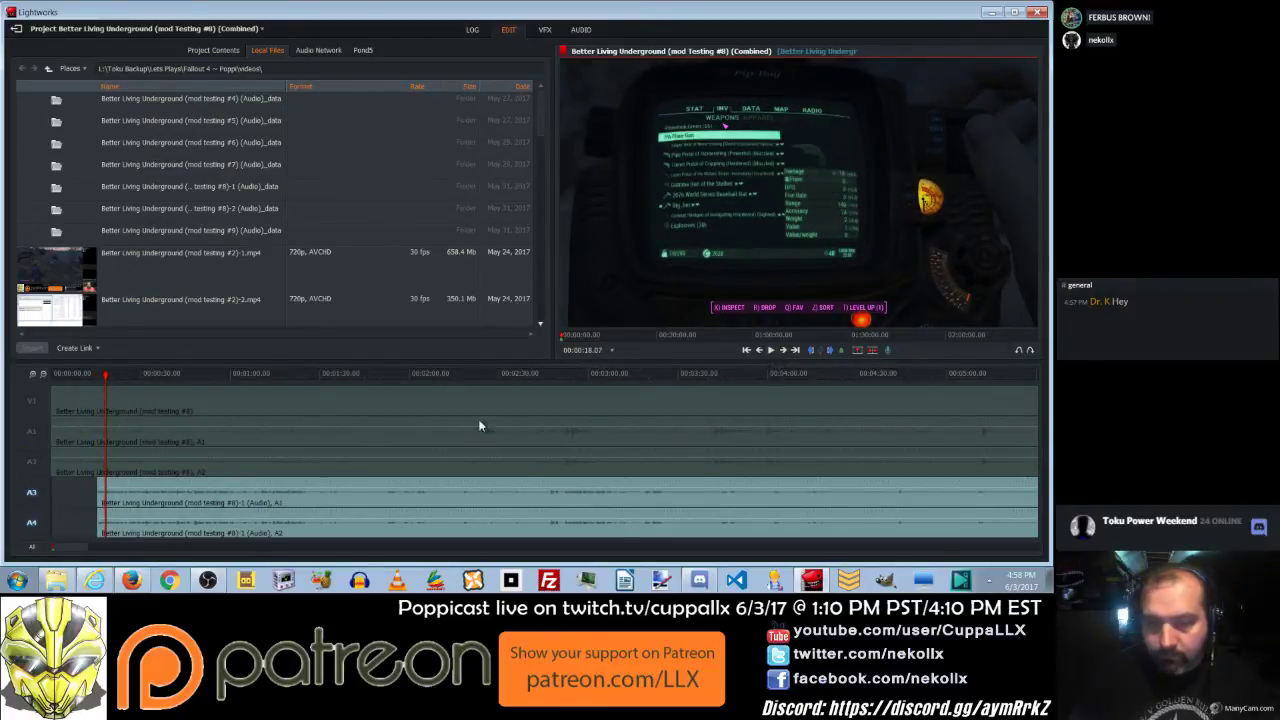
Shift the A3 and A4 audio to begin at about 18 seconds and play from 00:00:17.09 to 00:00:32.00.
left_click_drag(126, 494, 136, 492)
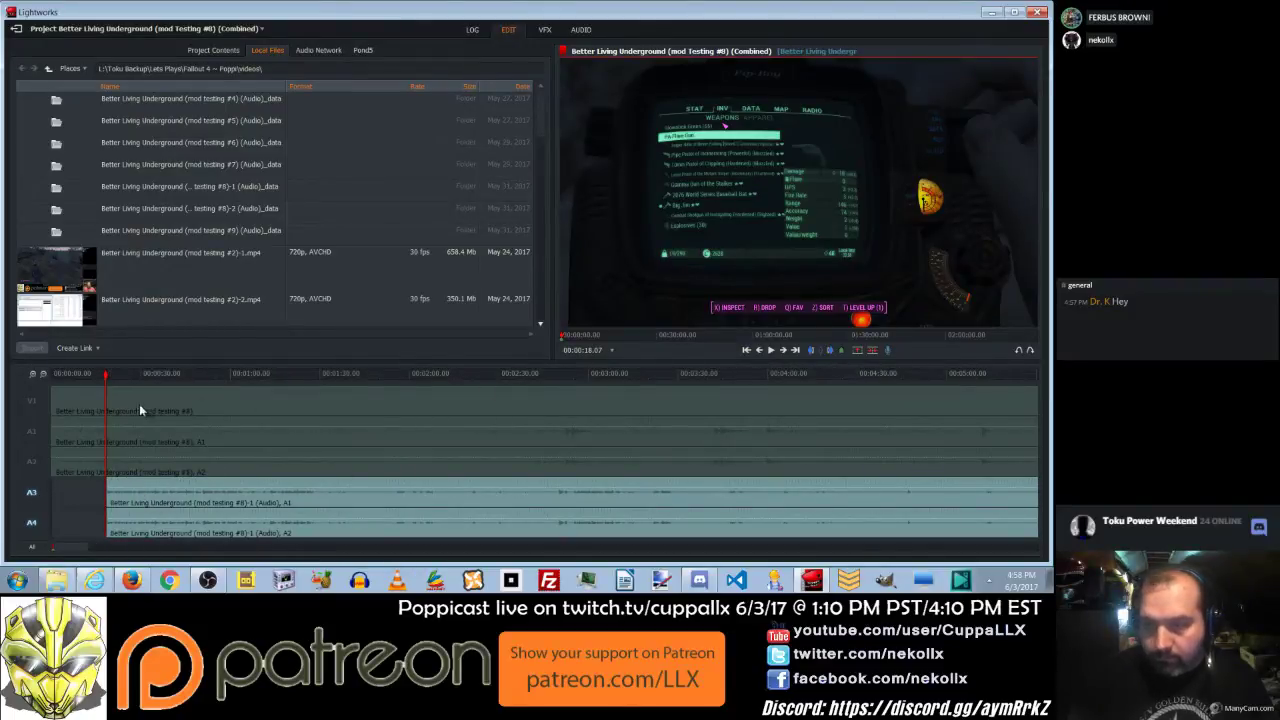
left_click(98, 378)
left_click_drag(98, 380, 103, 383)
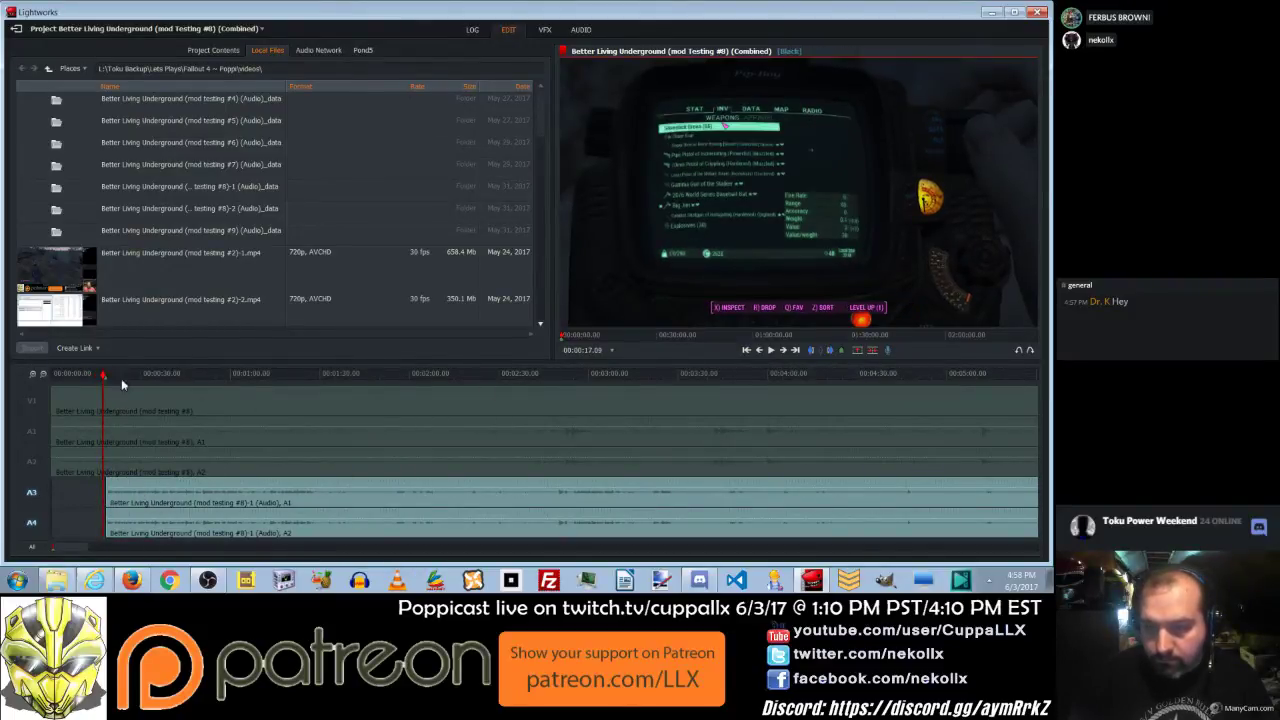
left_click(771, 350)
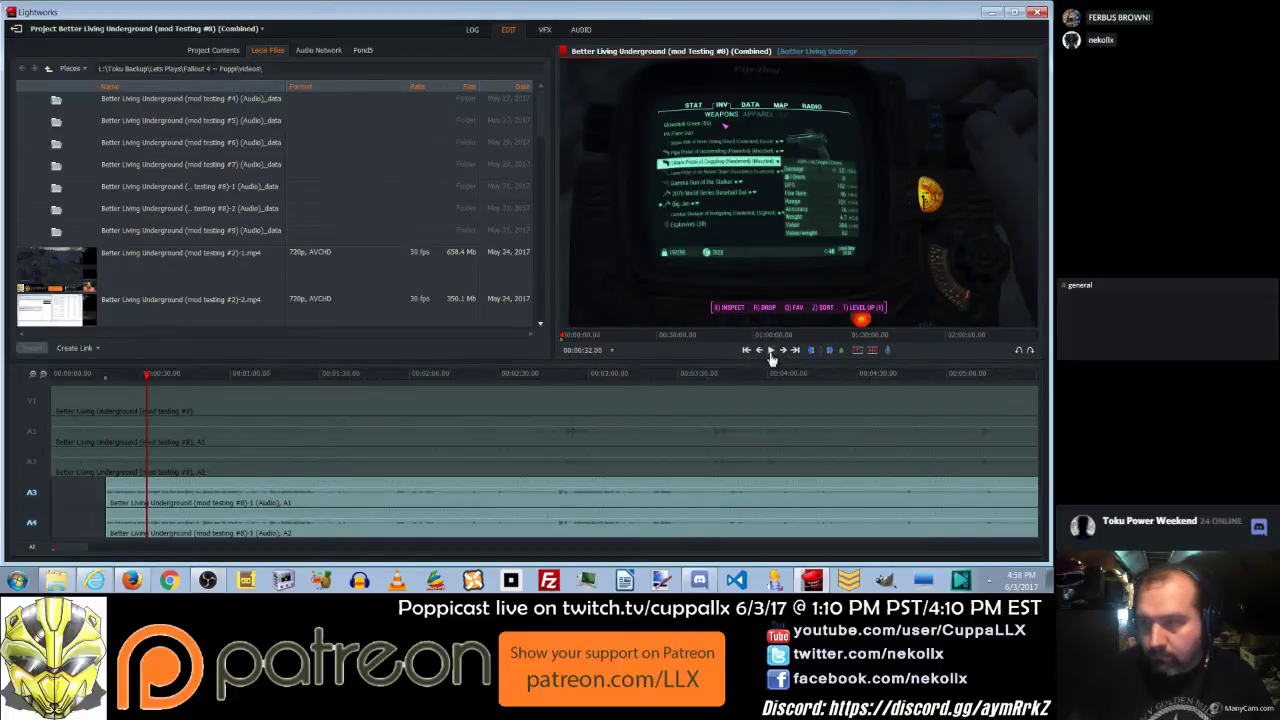
Step back from 32 seconds to the next weapon selection change, add a cue marker at 00:00:30.07, and return the playhead to 00:00:24.14.
left_click(761, 351)
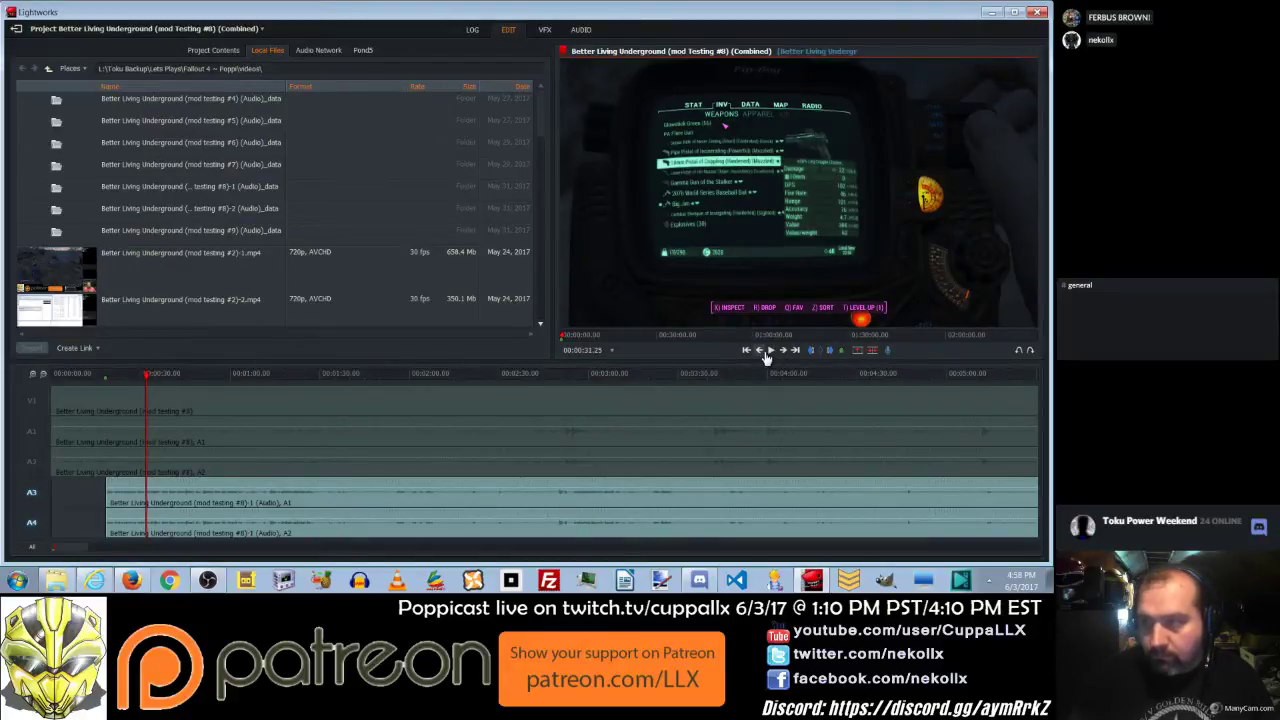
left_click(762, 352)
left_click(762, 352)
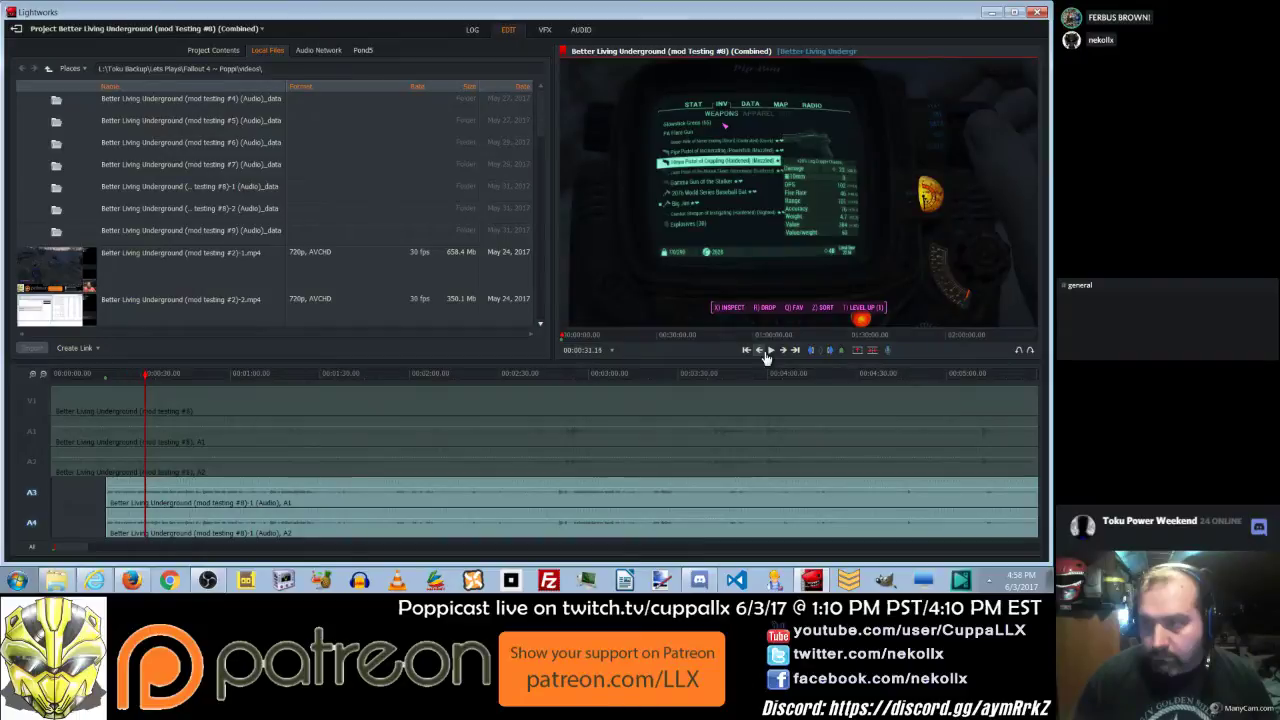
left_click(762, 352)
left_click(762, 352)
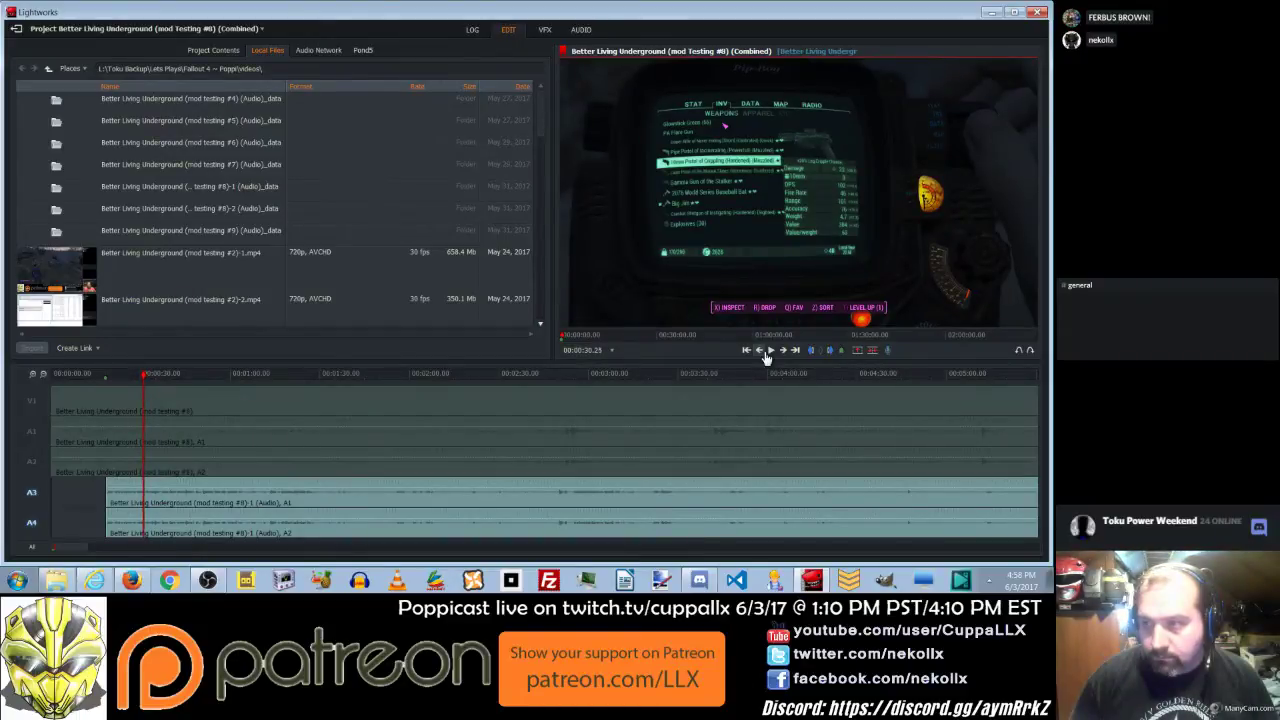
left_click(763, 352)
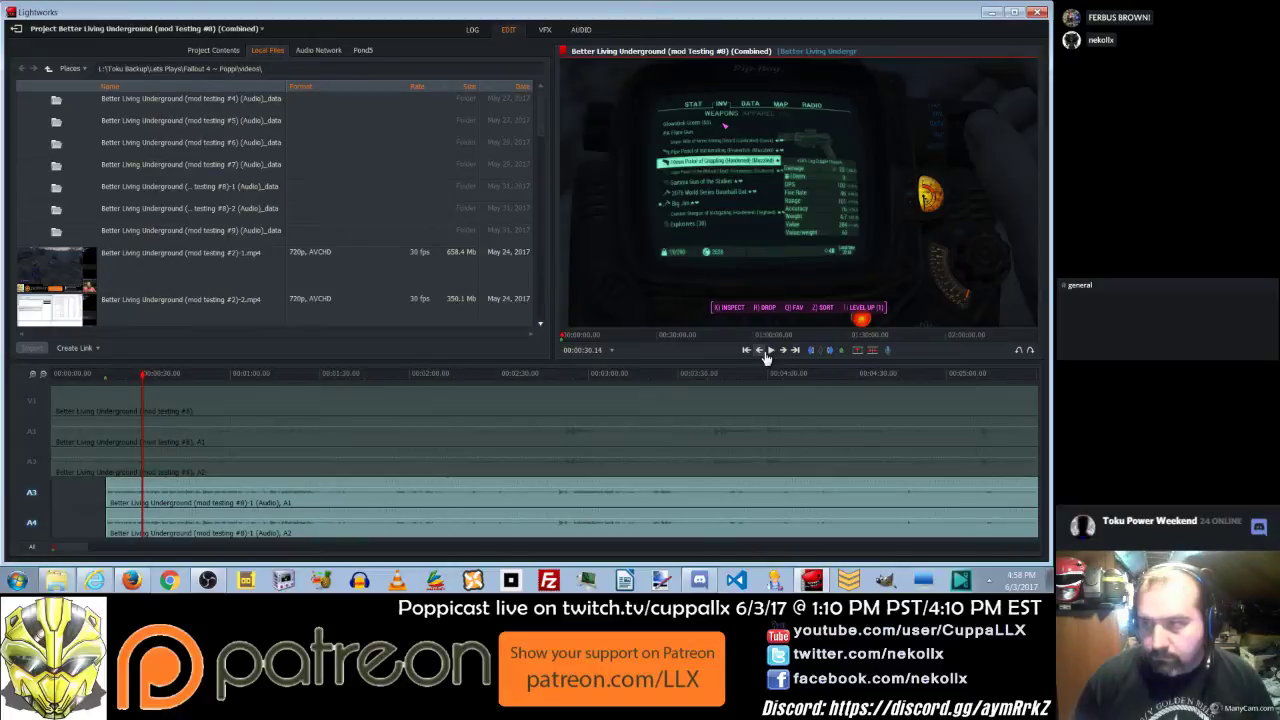
left_click(763, 352)
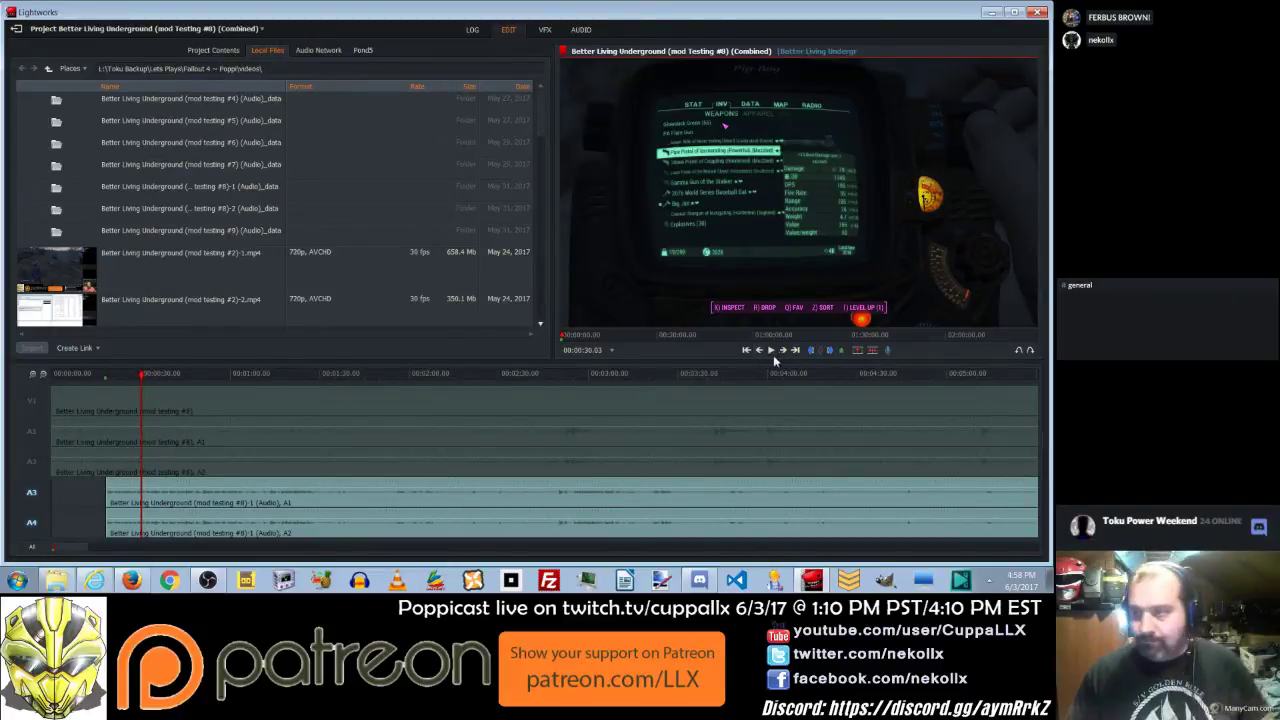
left_click(788, 351)
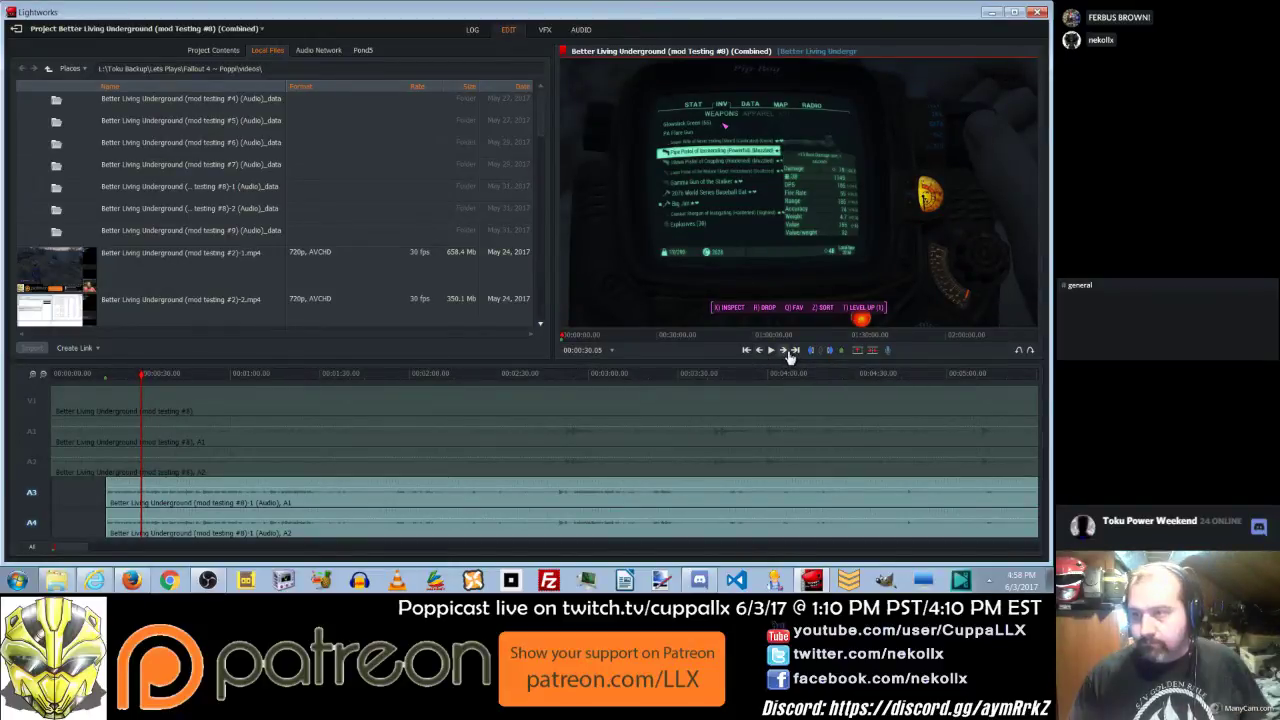
left_click(788, 351)
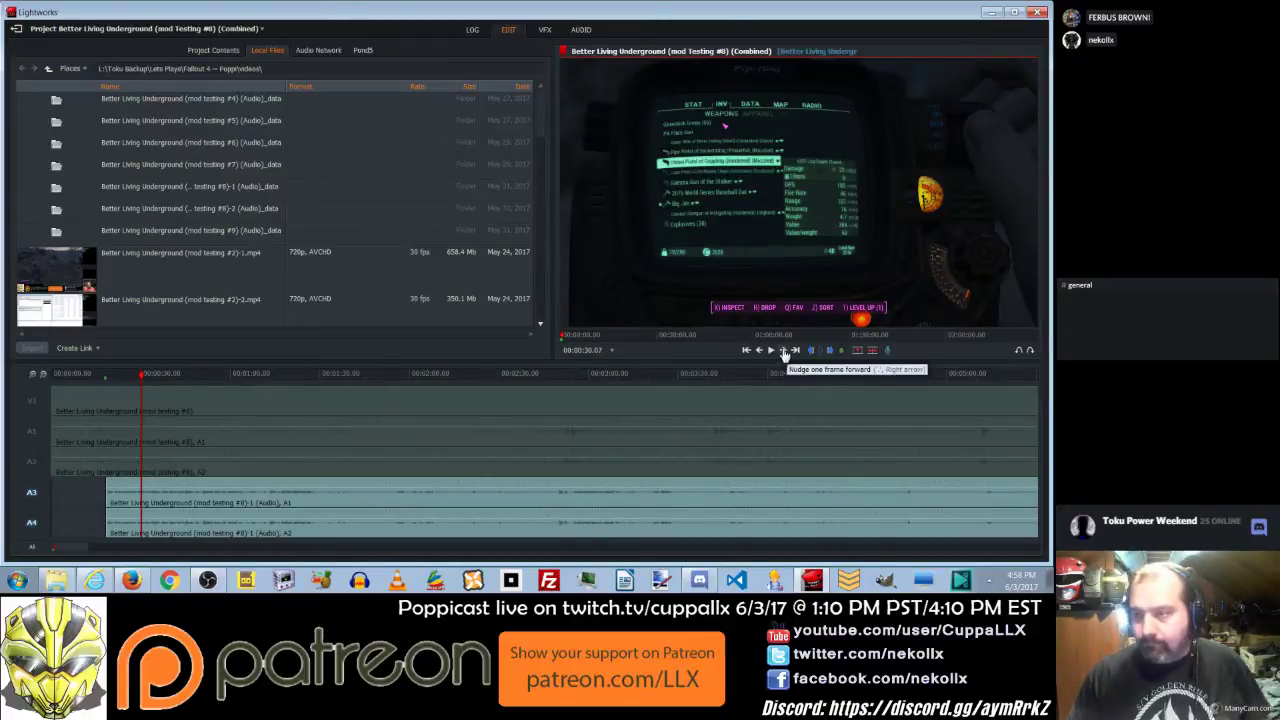
left_click(845, 351)
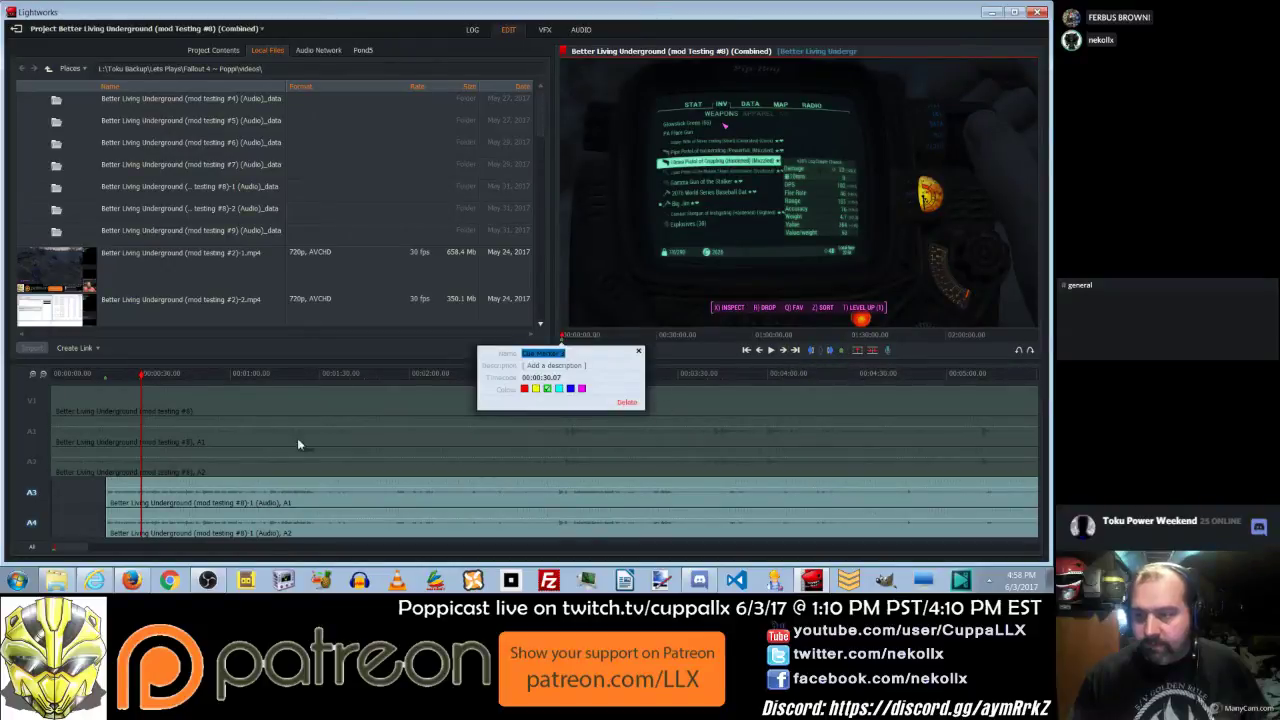
left_click(125, 377)
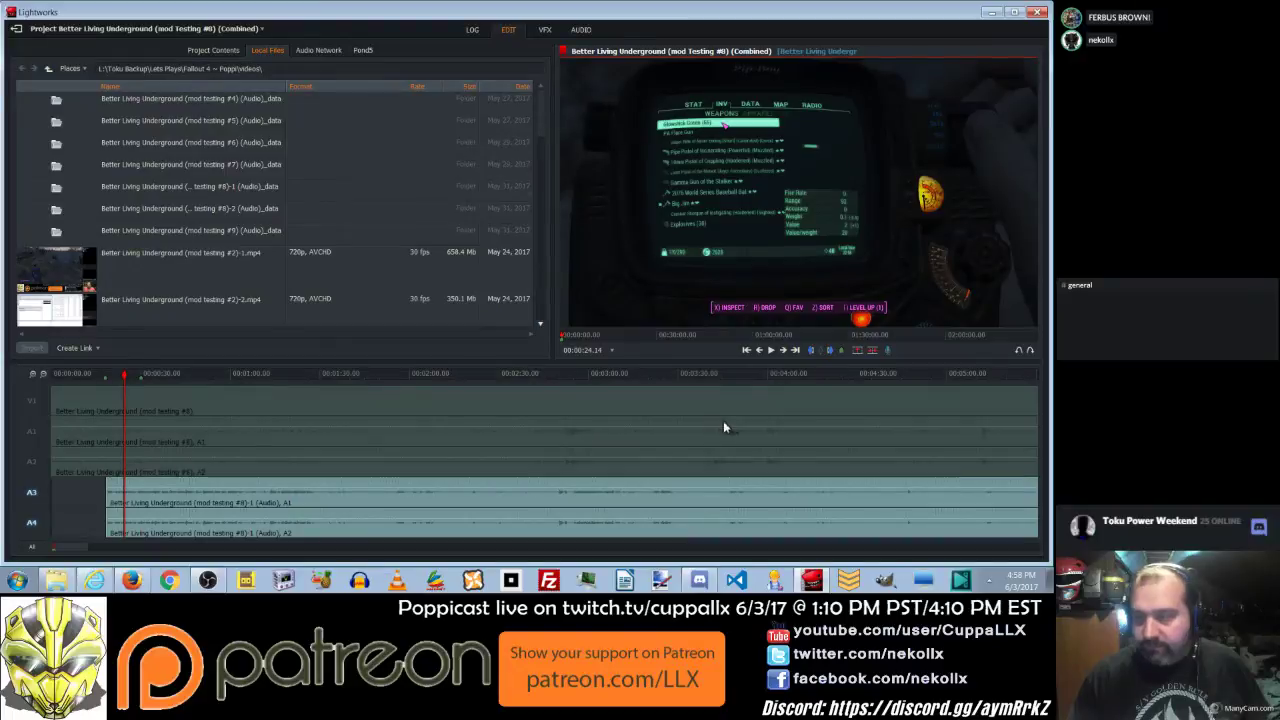
Play the Pip-Boy weapon selection from 00:00:24.14, then replay it from 00:00:25.23 to check the commentary sync.
left_click(774, 352)
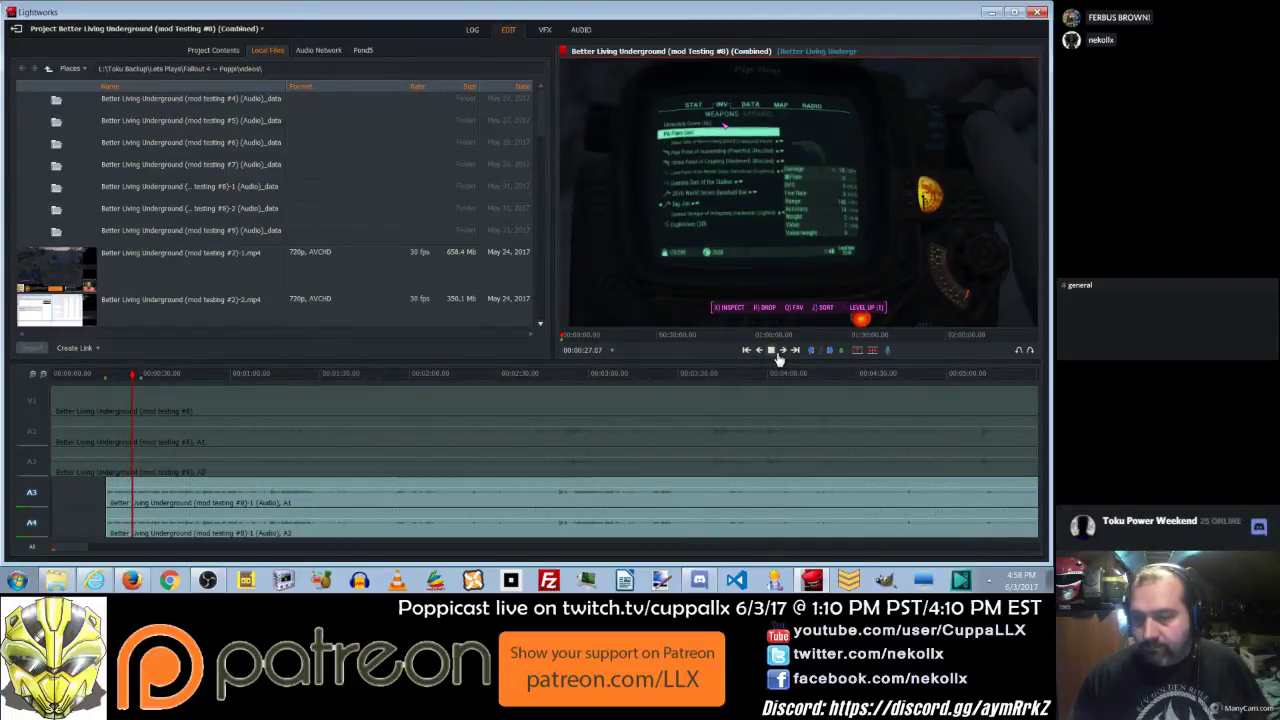
left_click(774, 352)
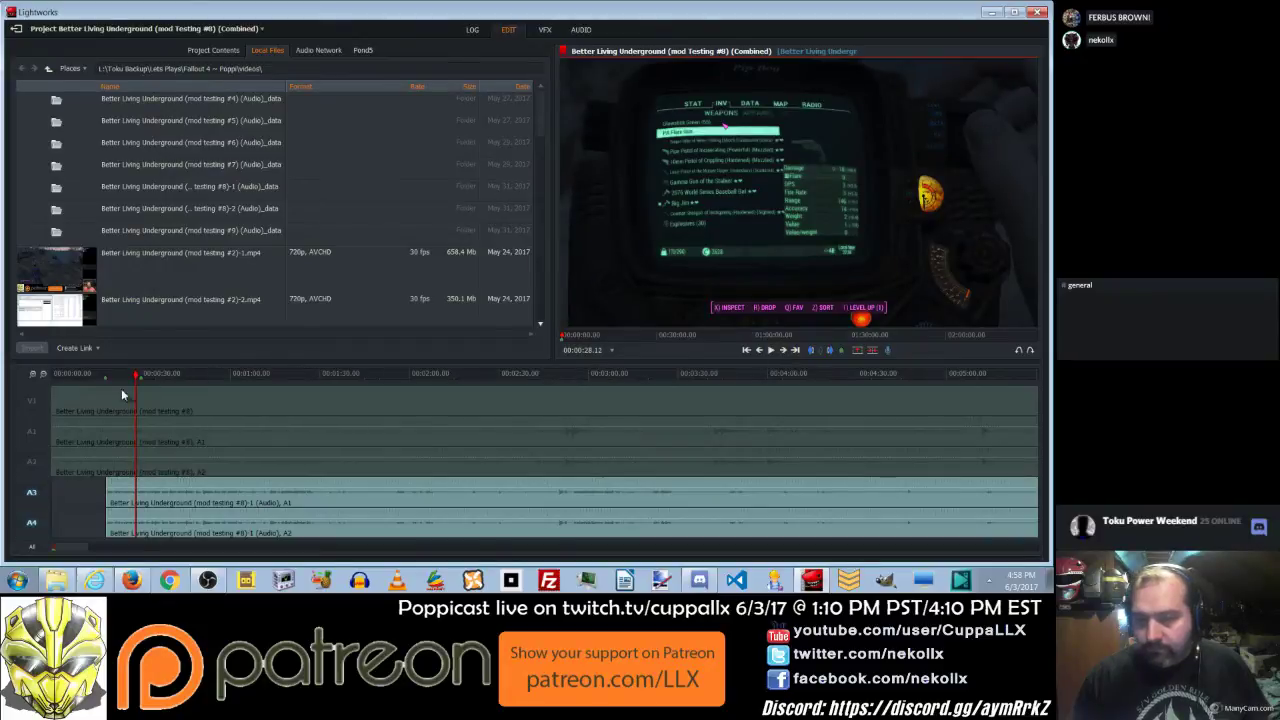
left_click(32, 375)
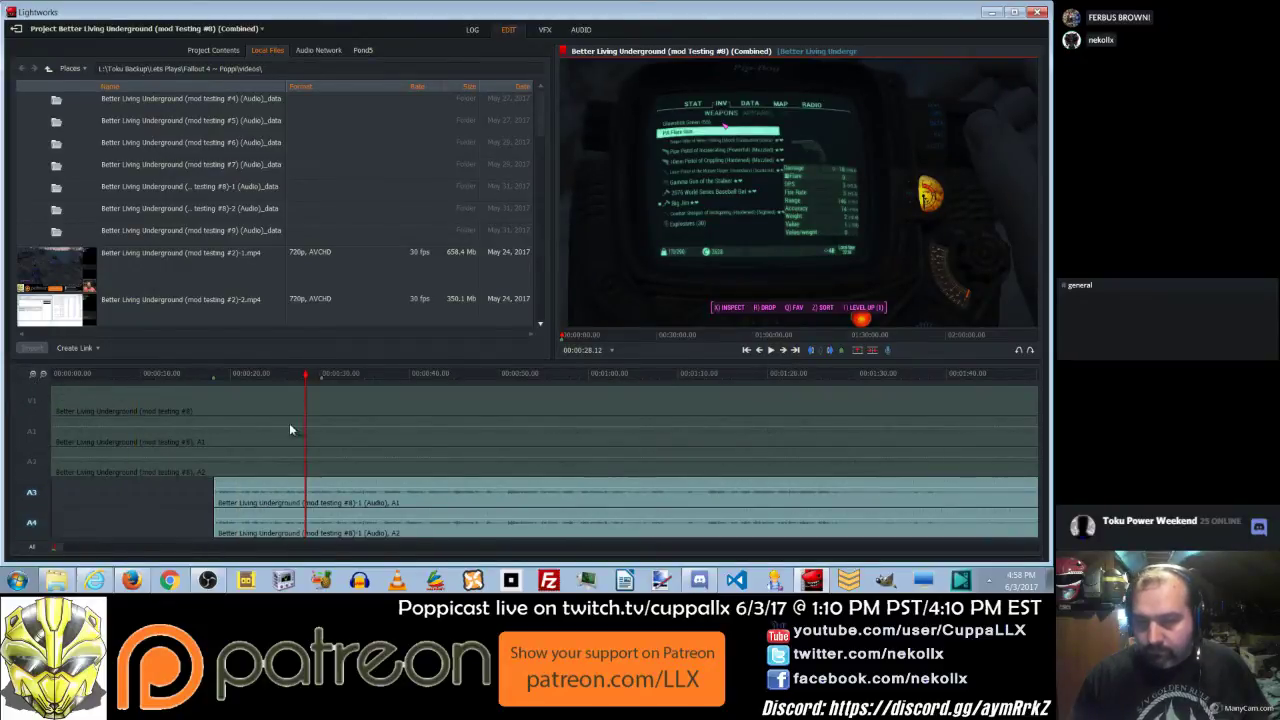
left_click_drag(268, 382, 282, 386)
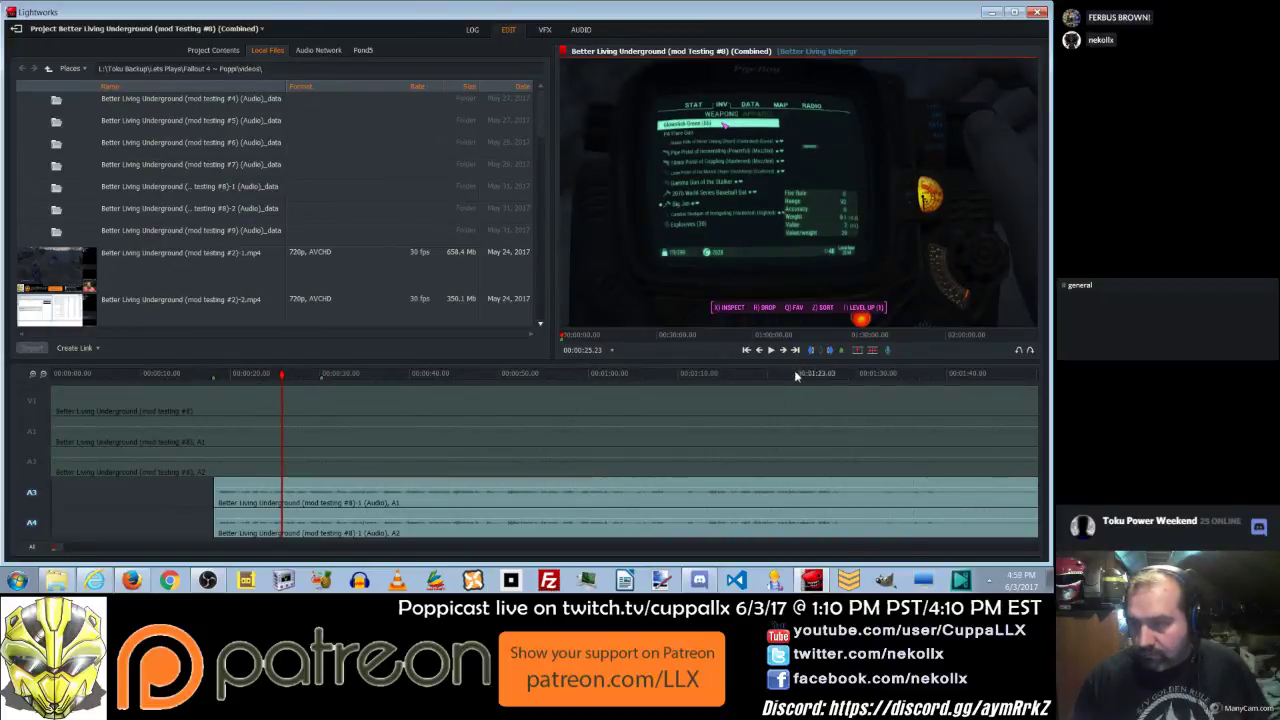
left_click(771, 352)
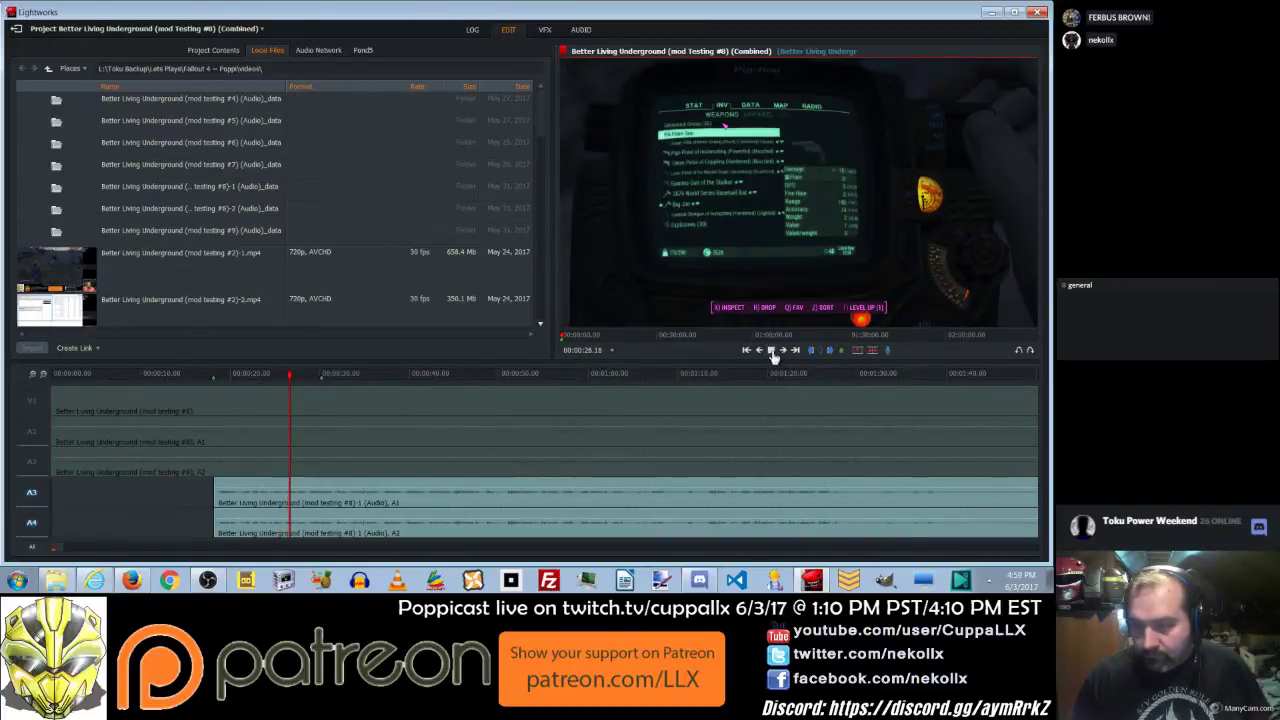
left_click(771, 351)
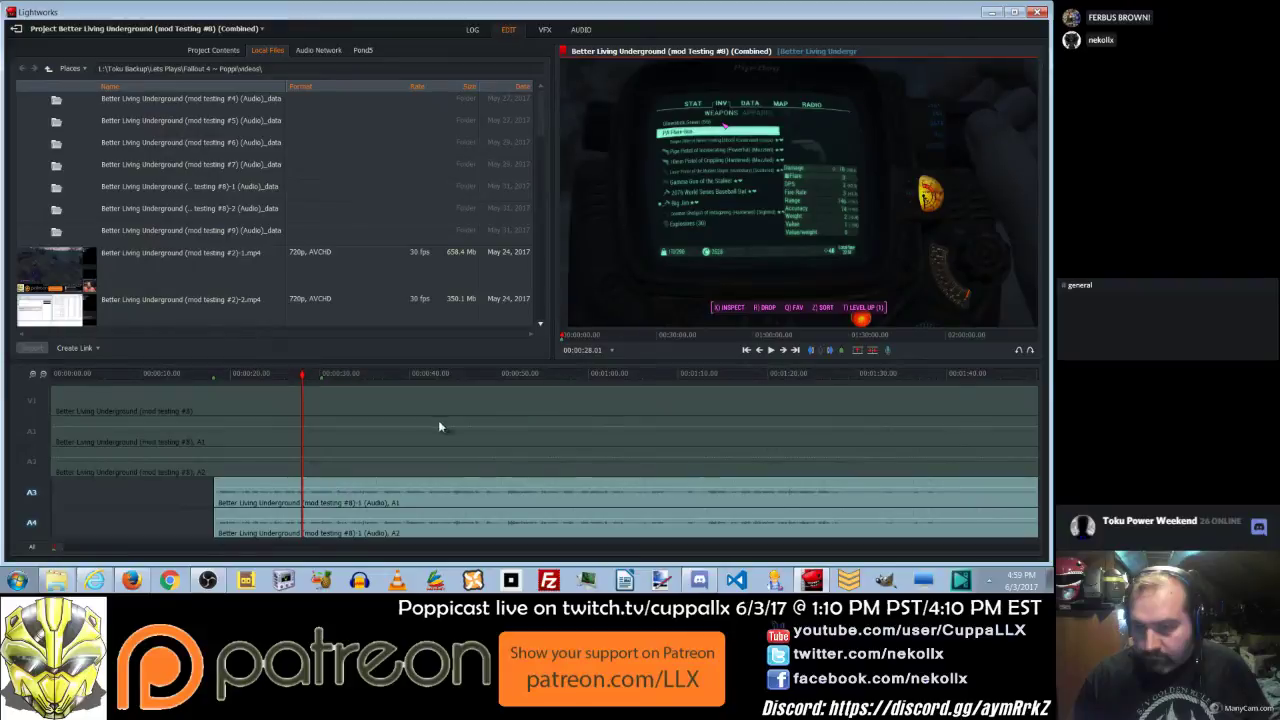
Shift the A3 and A4 audio to begin at about 22.5 seconds and play from 00:00:29.09 to 00:00:35.22.
left_click_drag(343, 501, 365, 494)
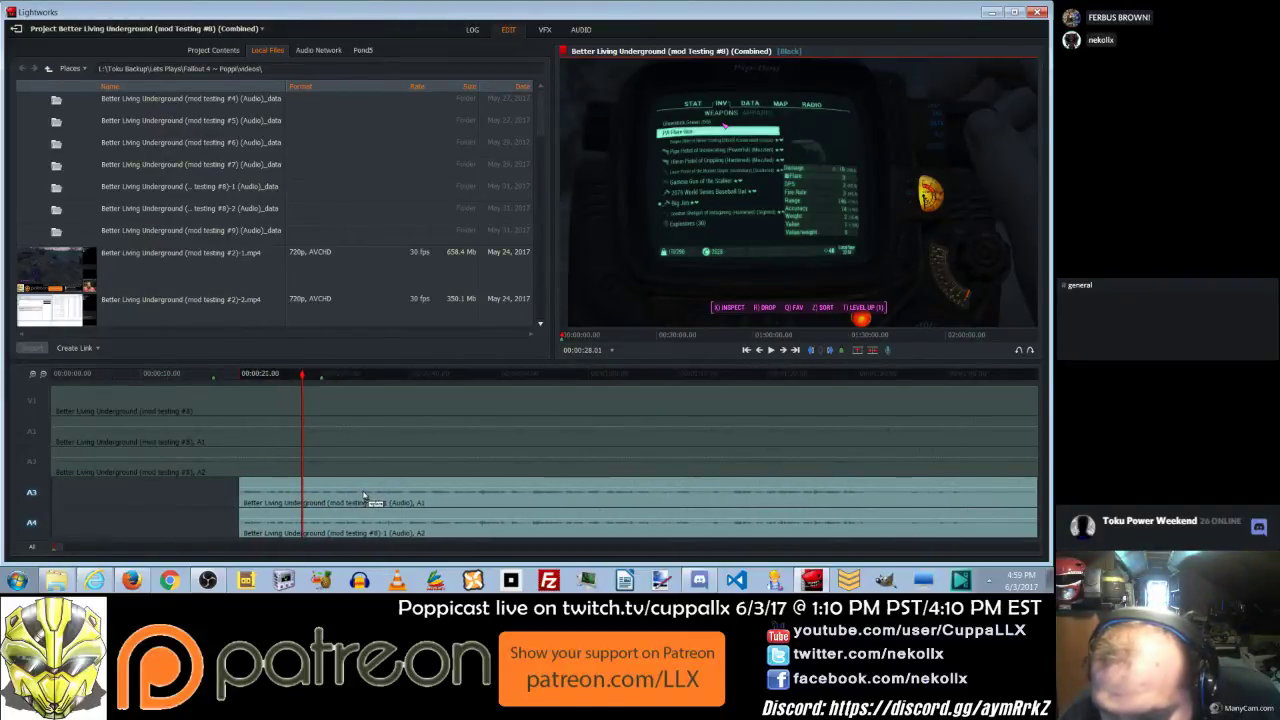
left_click(360, 376)
left_click(323, 380)
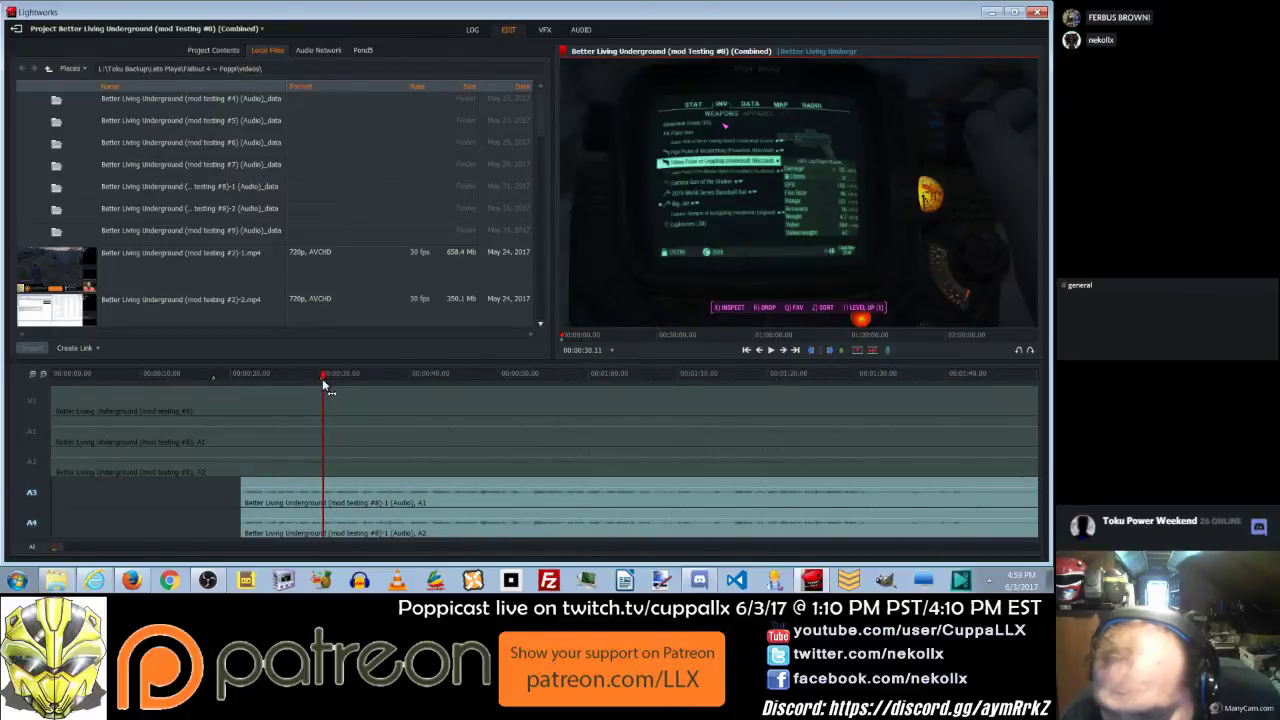
left_click_drag(357, 505, 375, 508)
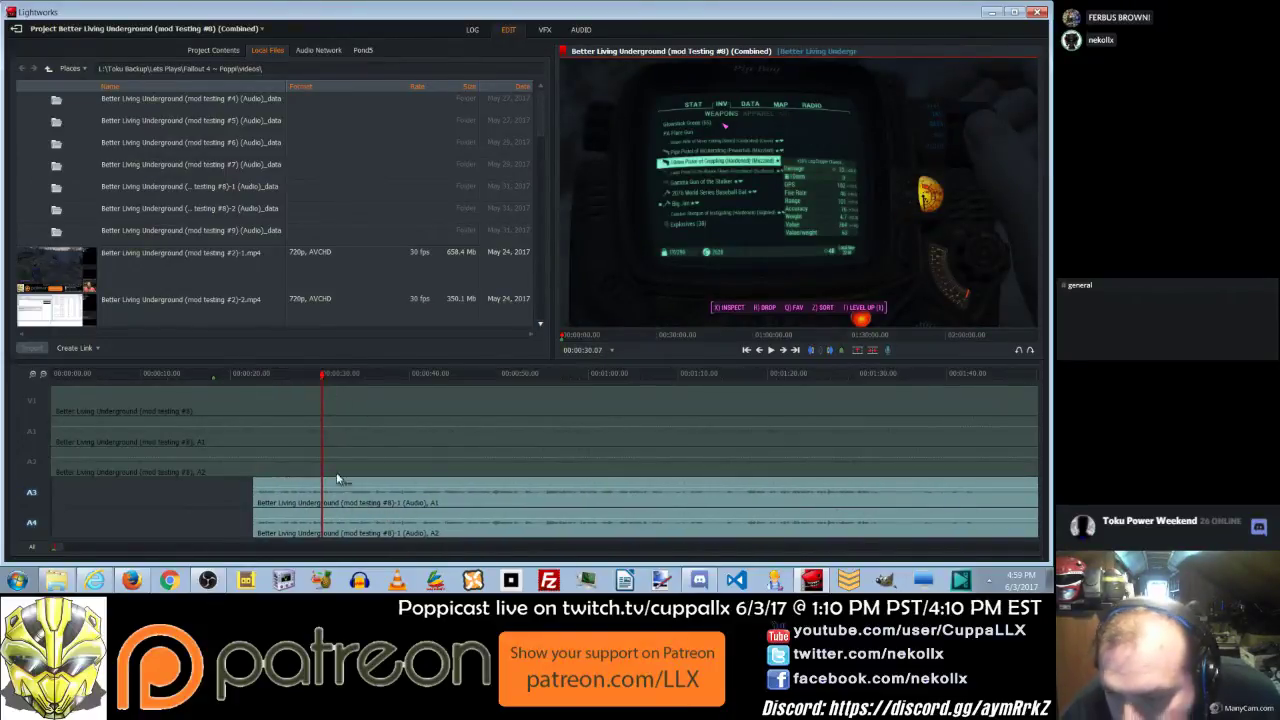
left_click_drag(318, 378, 314, 380)
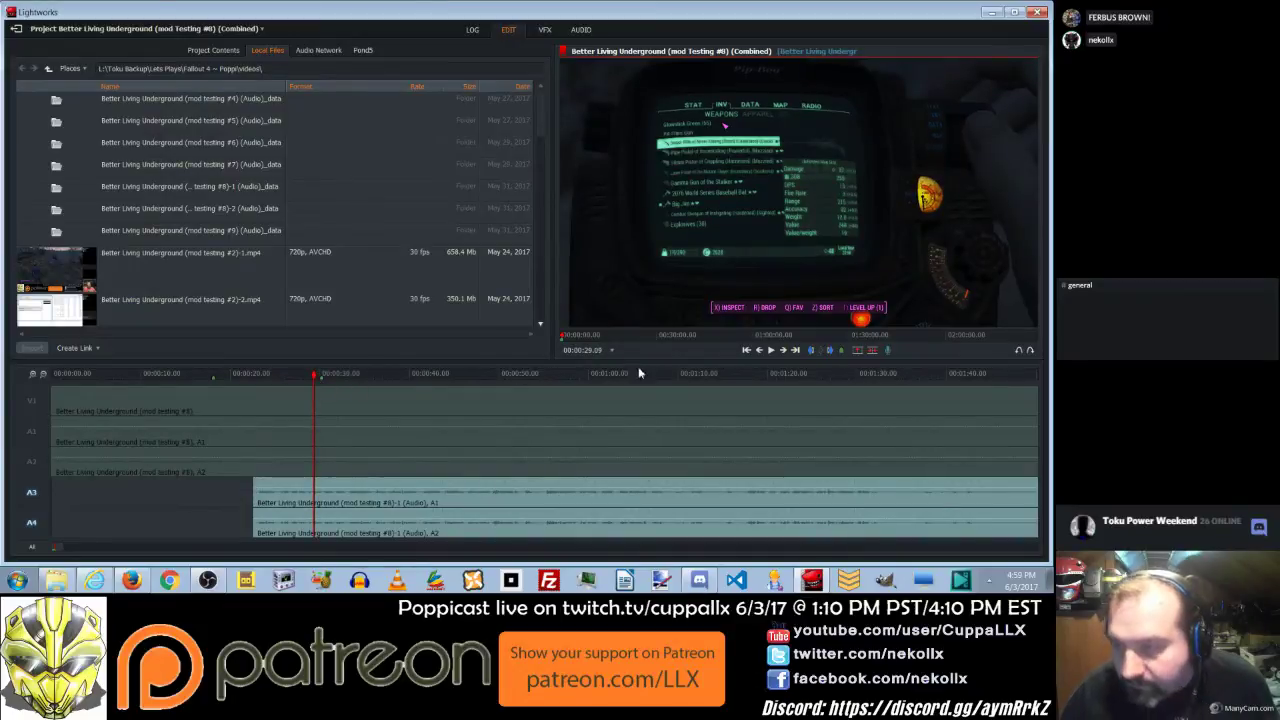
left_click(771, 350)
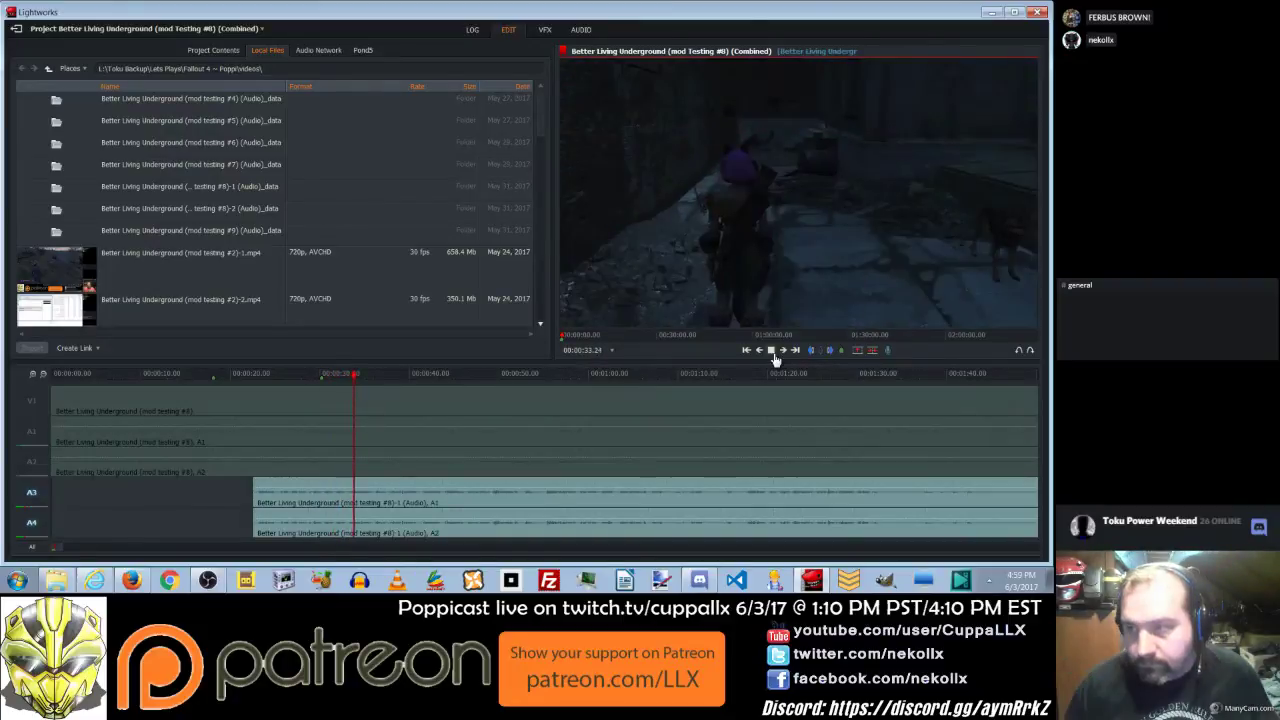
left_click(772, 351)
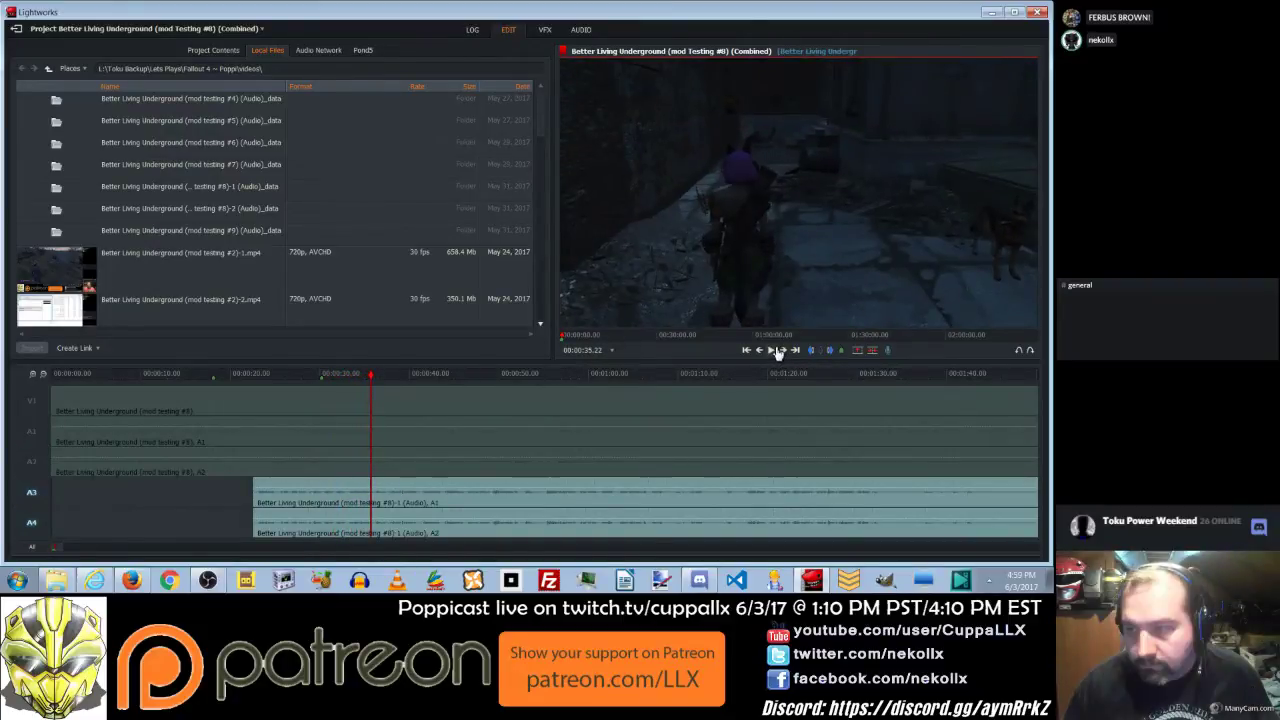
Add a cue marker at 00:00:35.22, shift the A3 and A4 audio to begin at about 29 seconds, and play from the marker.
left_click(842, 352)
mouse_move(320, 493)
left_mouse_down()
mouse_move(380, 523)
mouse_move(391, 505)
left_mouse_up()
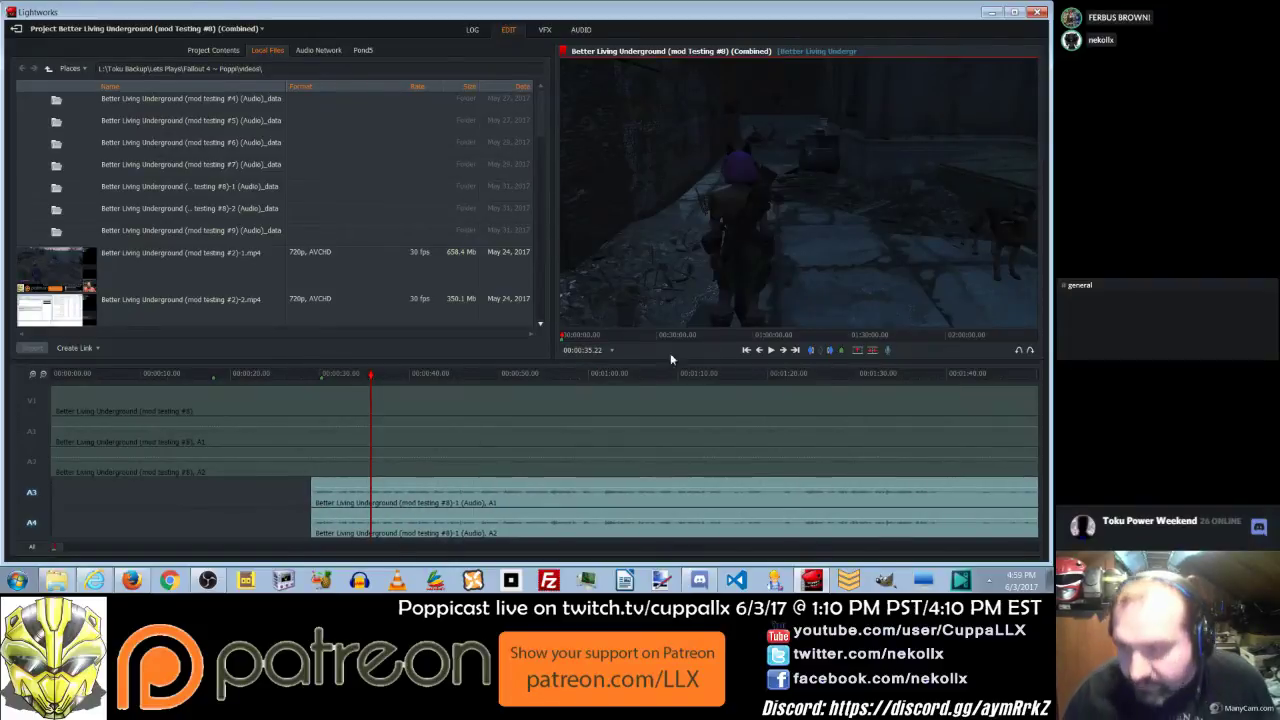
left_click(771, 351)
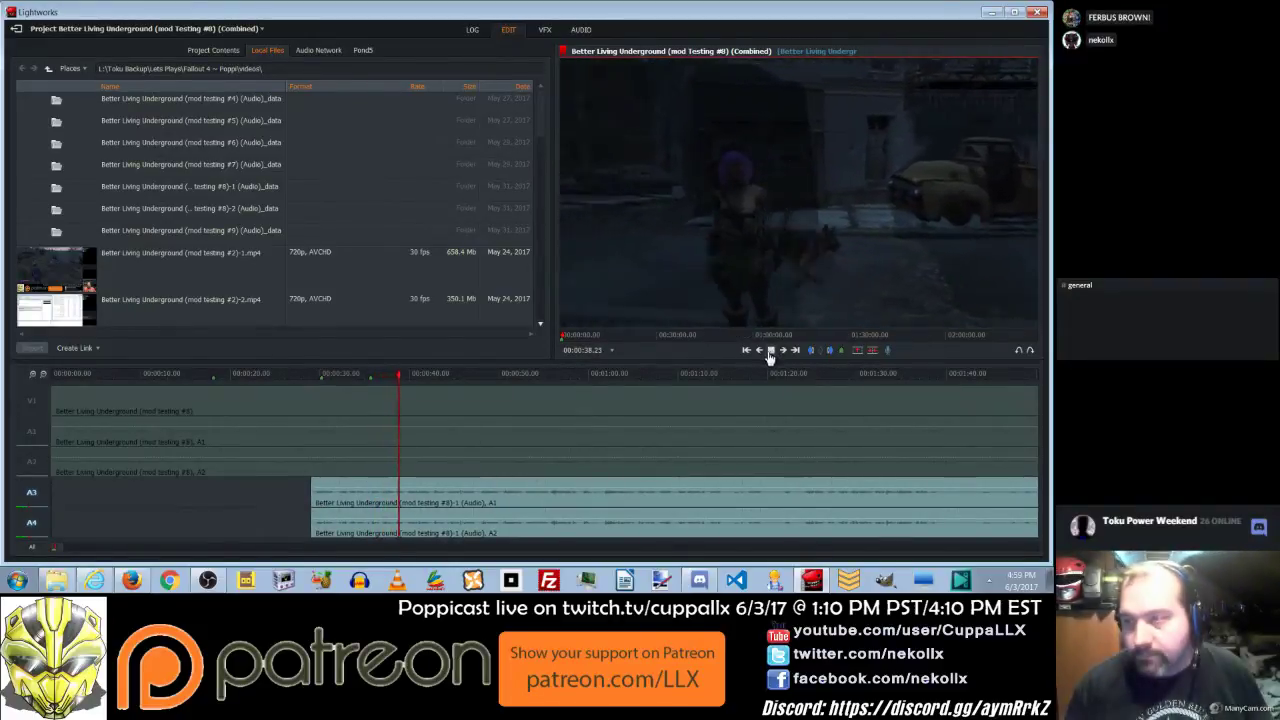
left_click(771, 350)
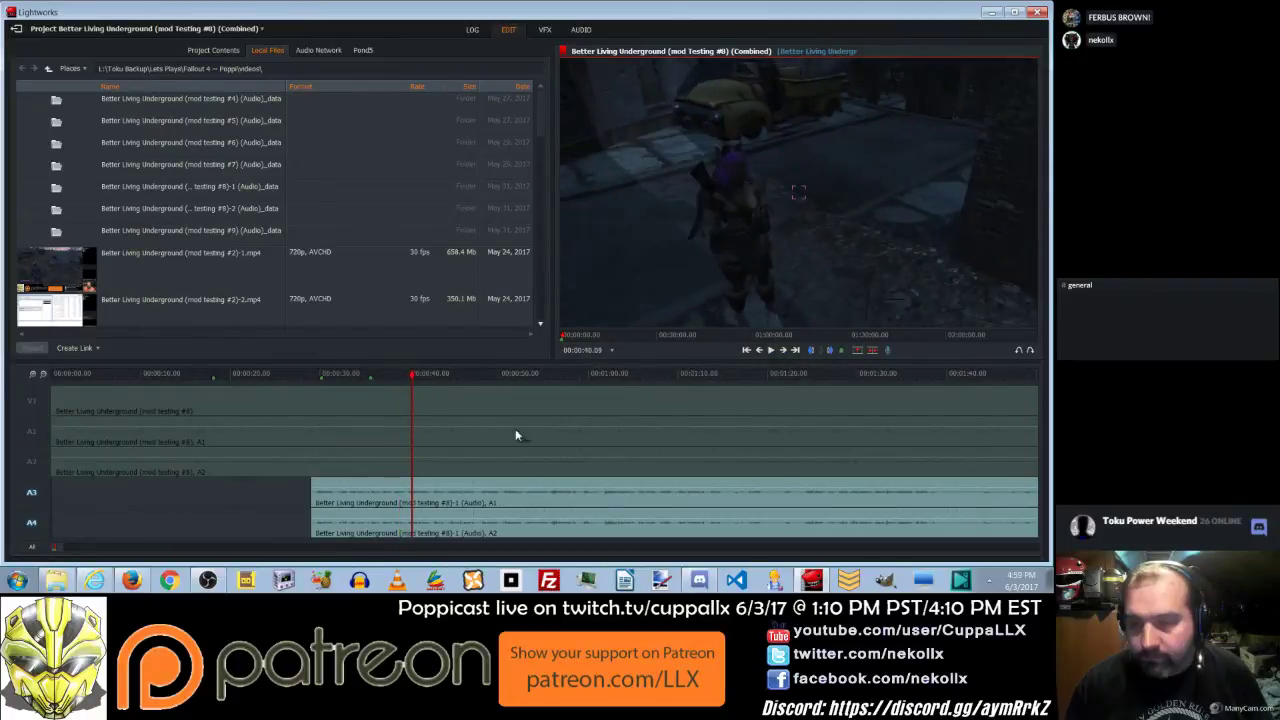
Mark the section from the start to 00:00:35.19 and delete it across V1 and all four audio tracks.
left_click(85, 379)
left_click_drag(85, 379, 25, 376)
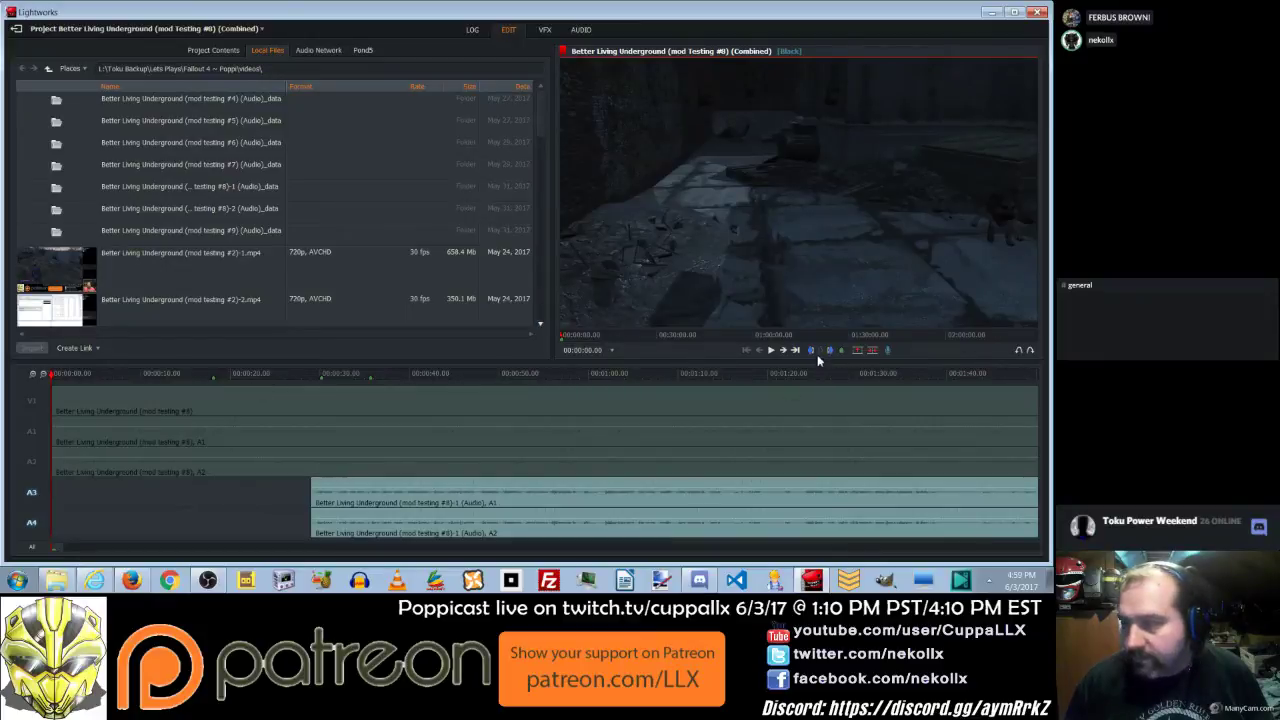
left_click(367, 377)
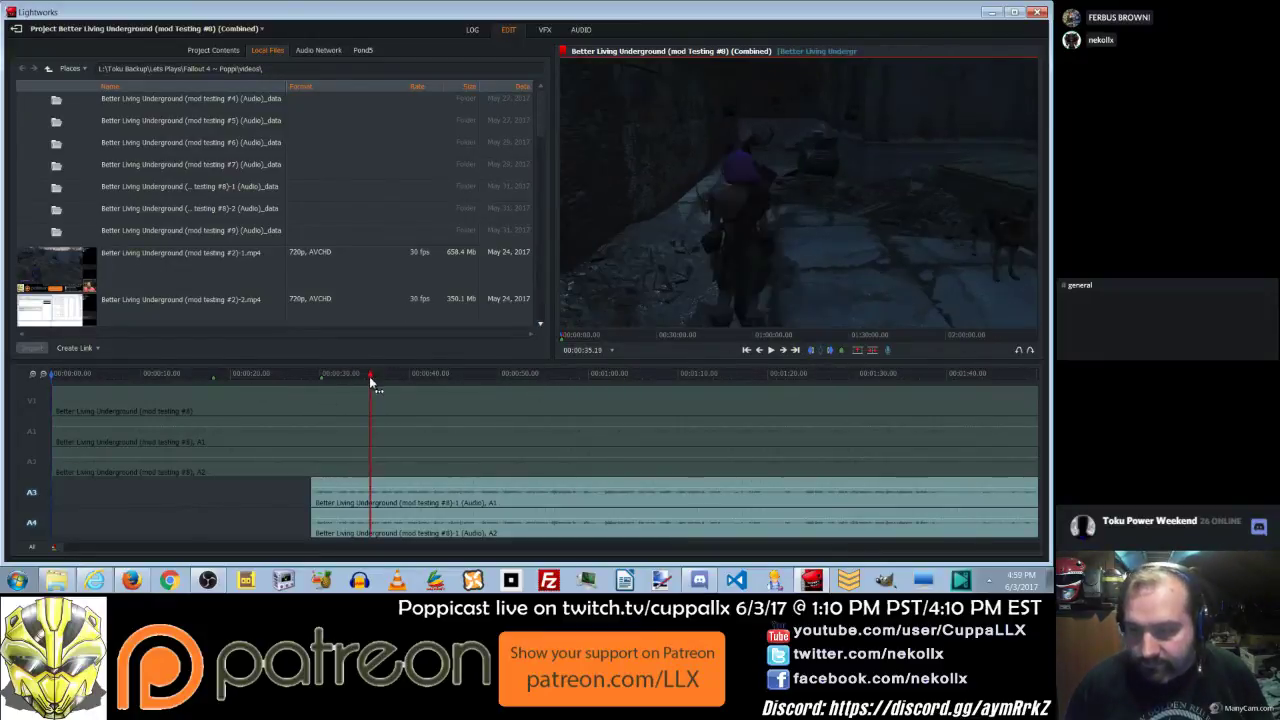
left_click_drag(367, 382, 370, 388)
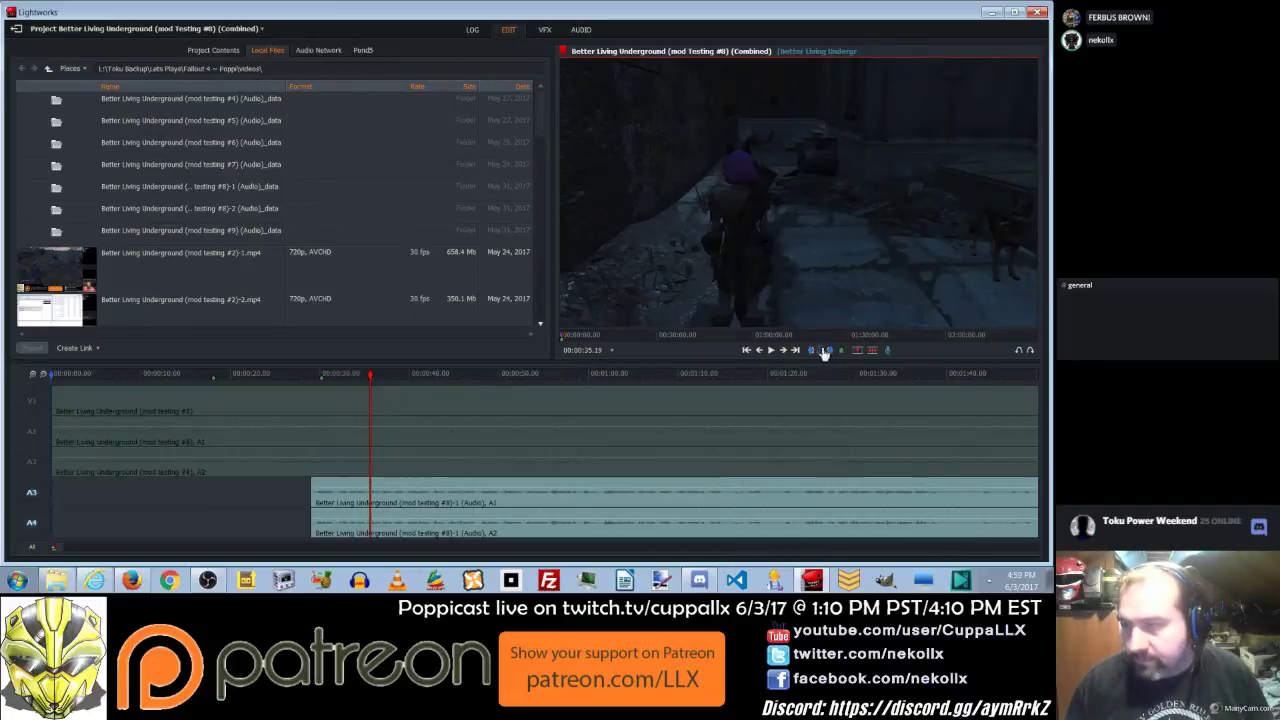
left_click_drag(36, 400, 31, 470)
left_click(247, 373)
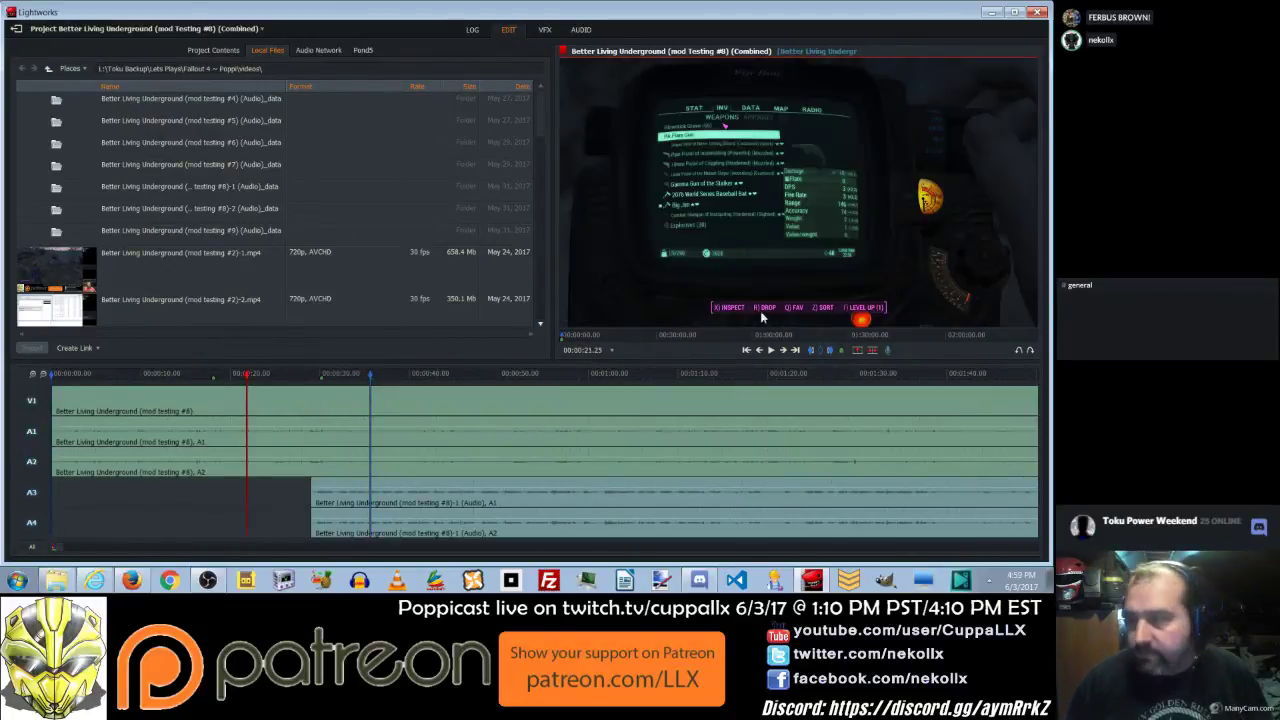
left_click(873, 352)
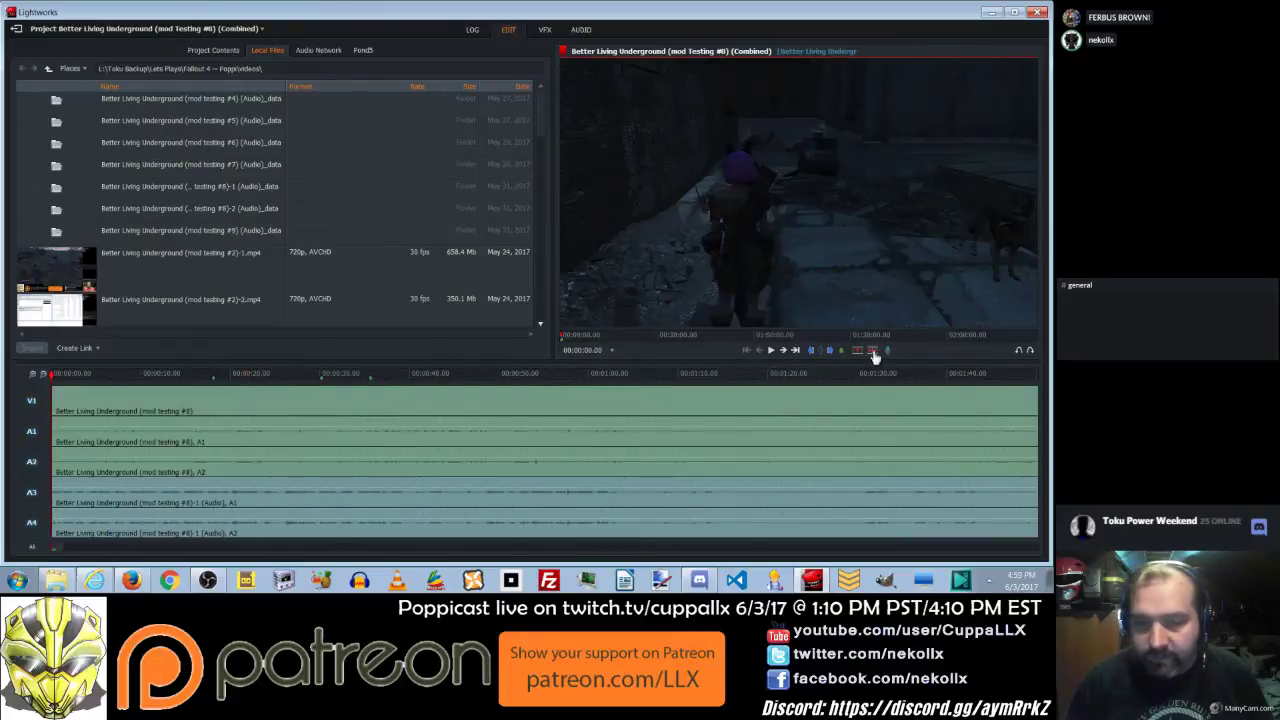
Delete the three leftover cue markers at 00:00:18.05, 00:00:30.07 and 00:00:35.22.
left_click(214, 379)
key("m")
left_click(285, 442)
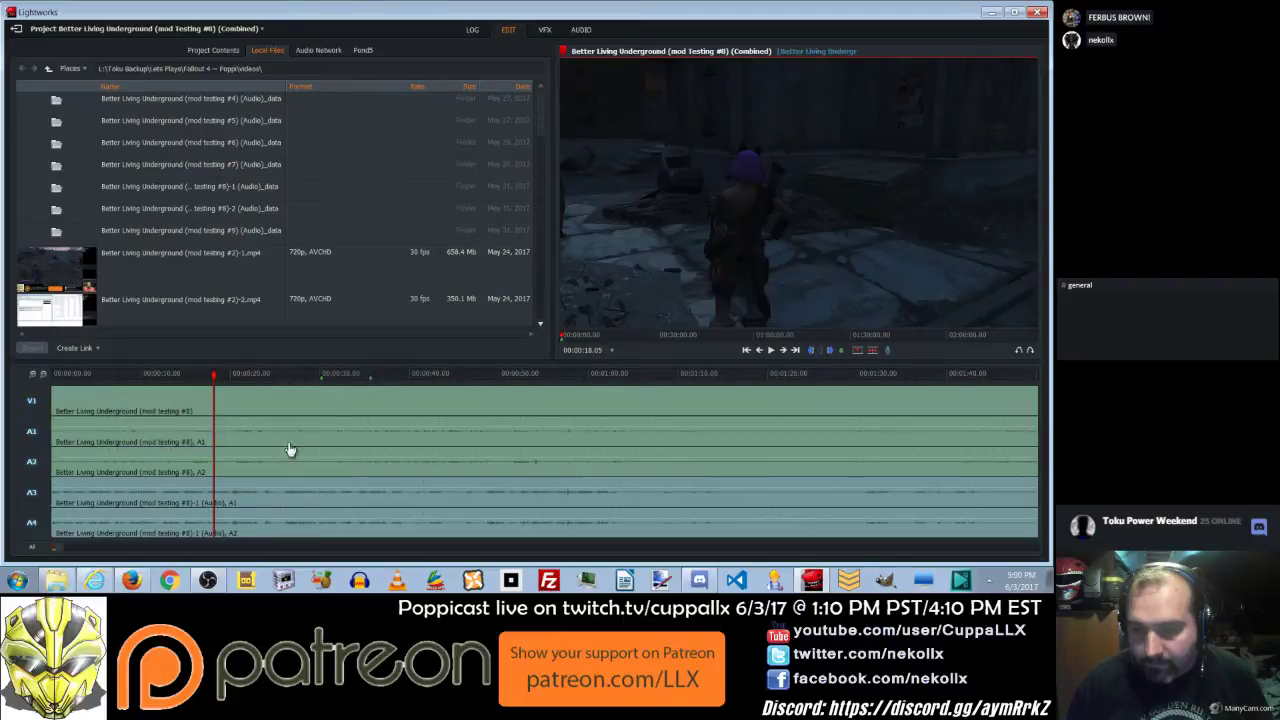
left_click(323, 381)
key("m")
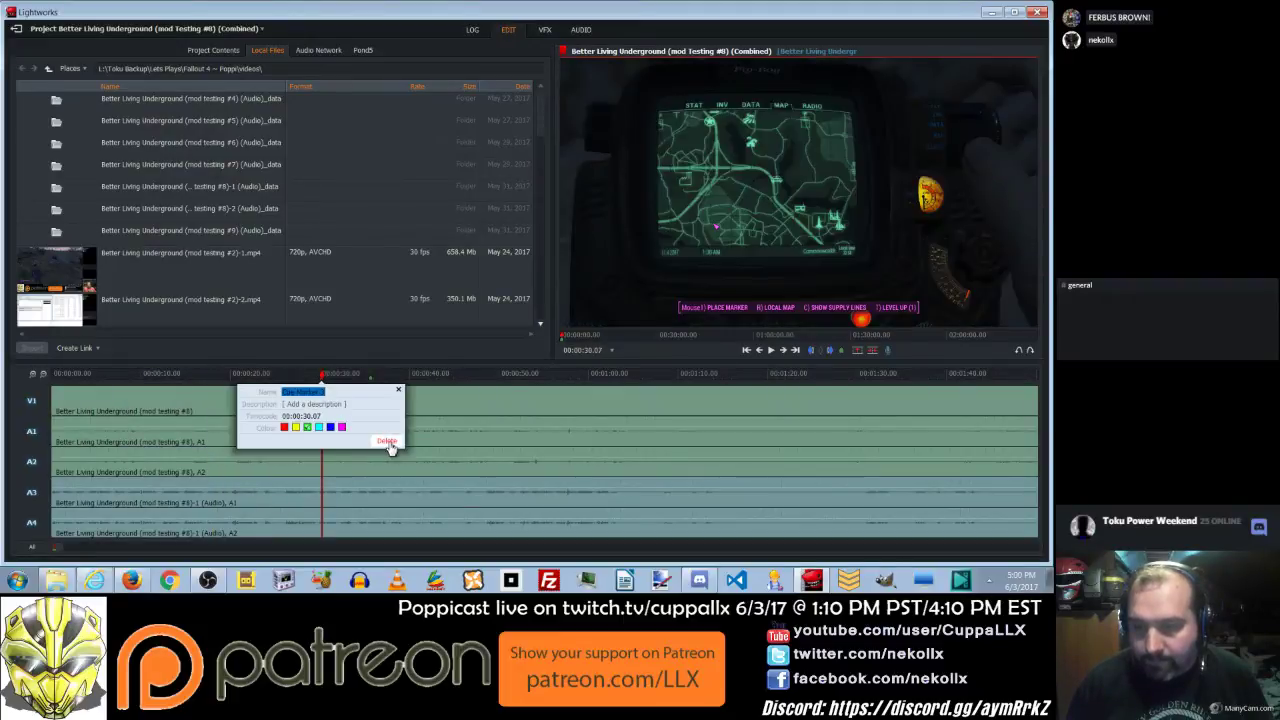
left_click(390, 442)
left_click(370, 381)
key("m")
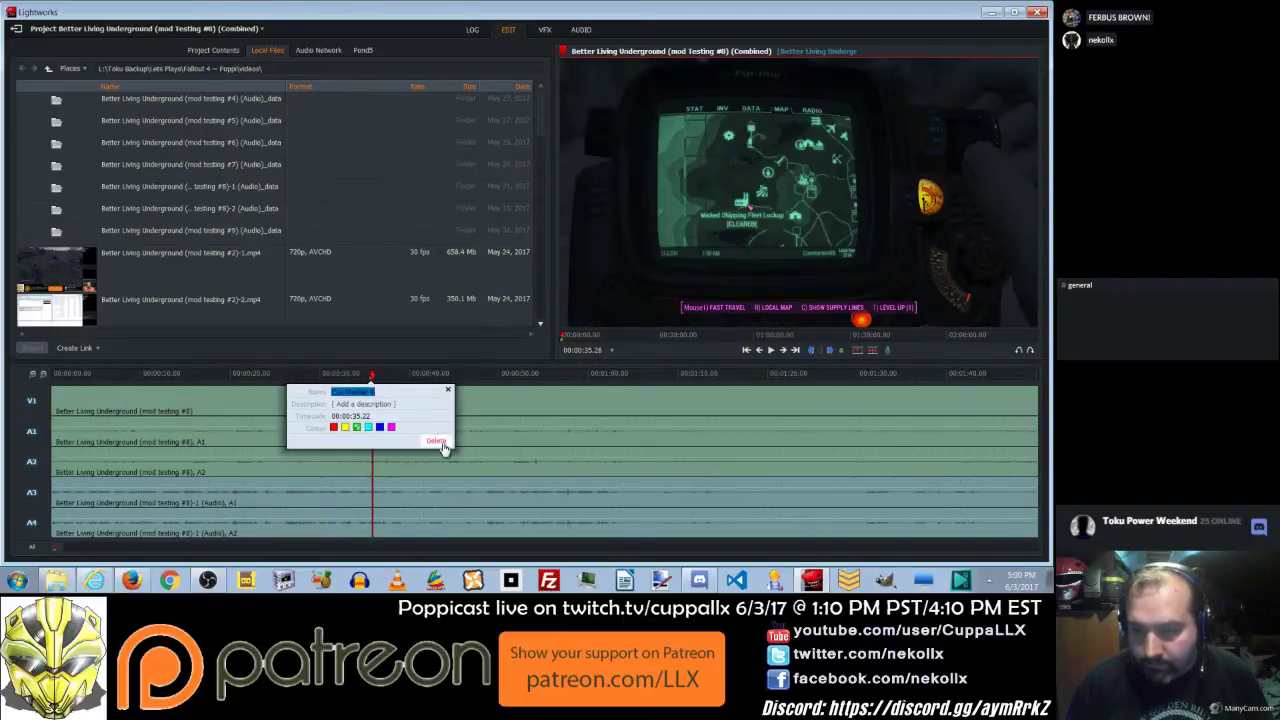
left_click(443, 447)
Remove the second commentary segment from A3 and A4, and extend the end of the first segment to 01:34:55.09.
left_click(45, 375)
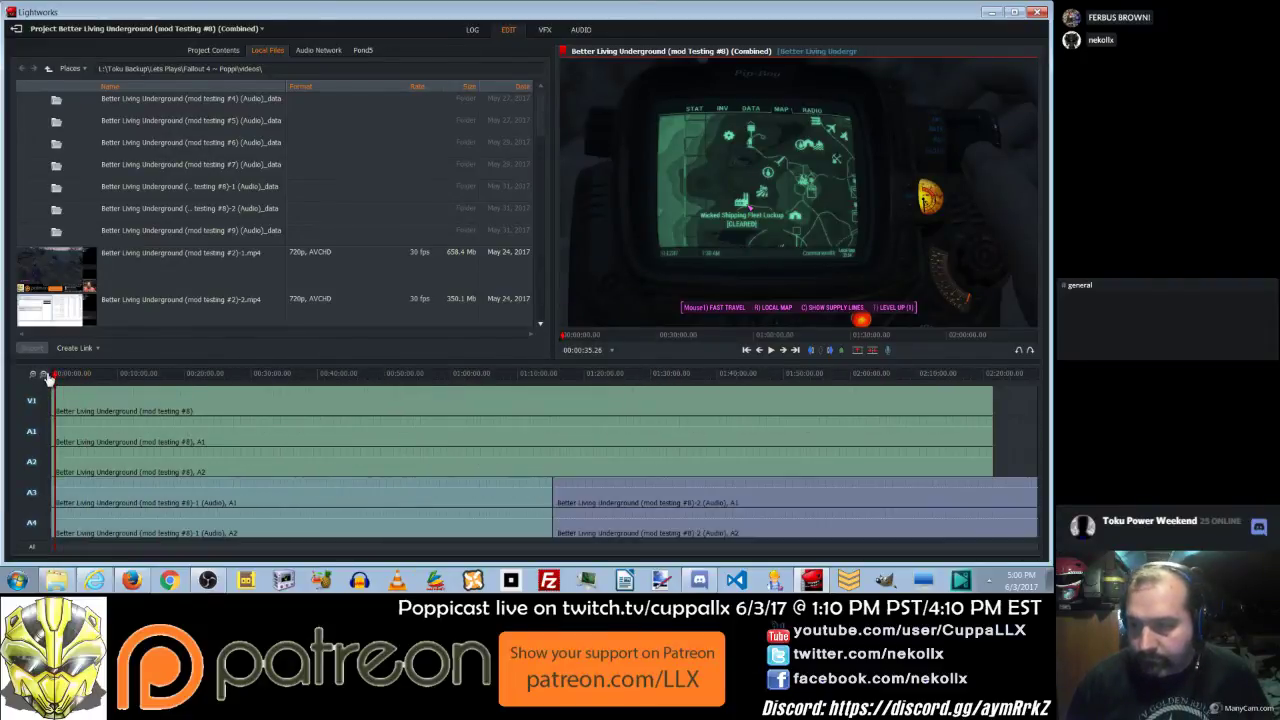
right_click(651, 489)
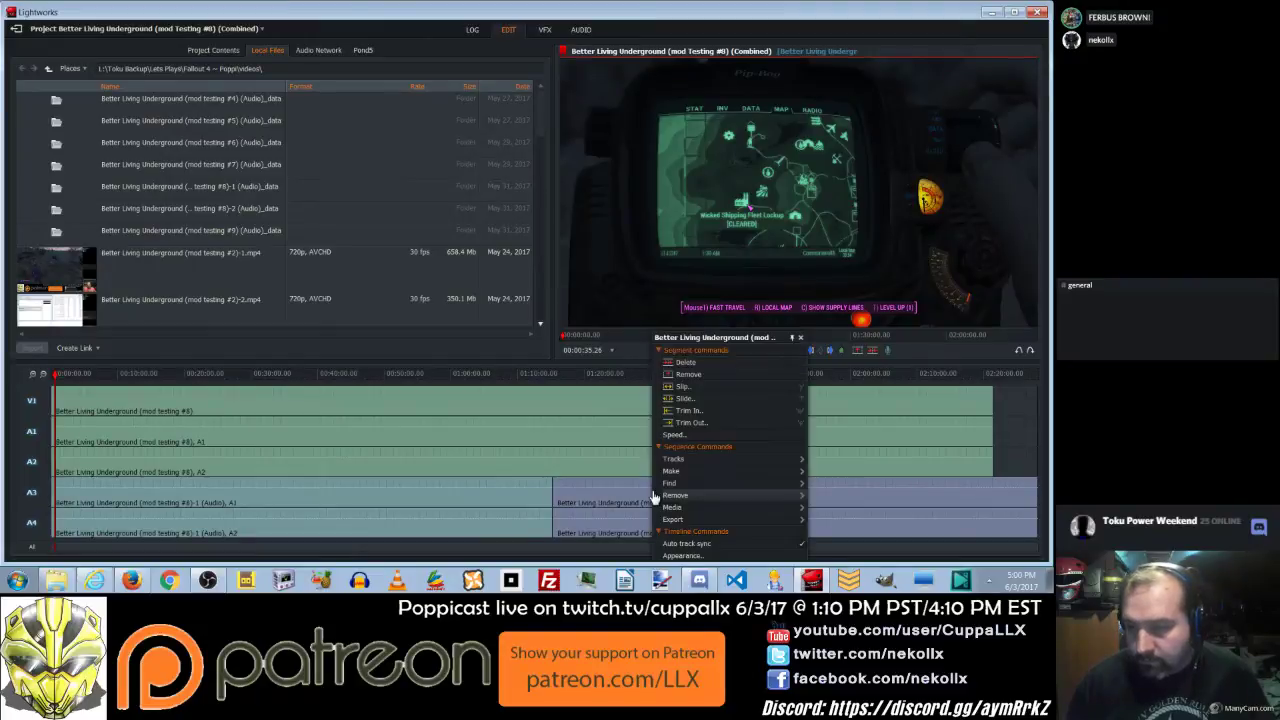
left_click(701, 374)
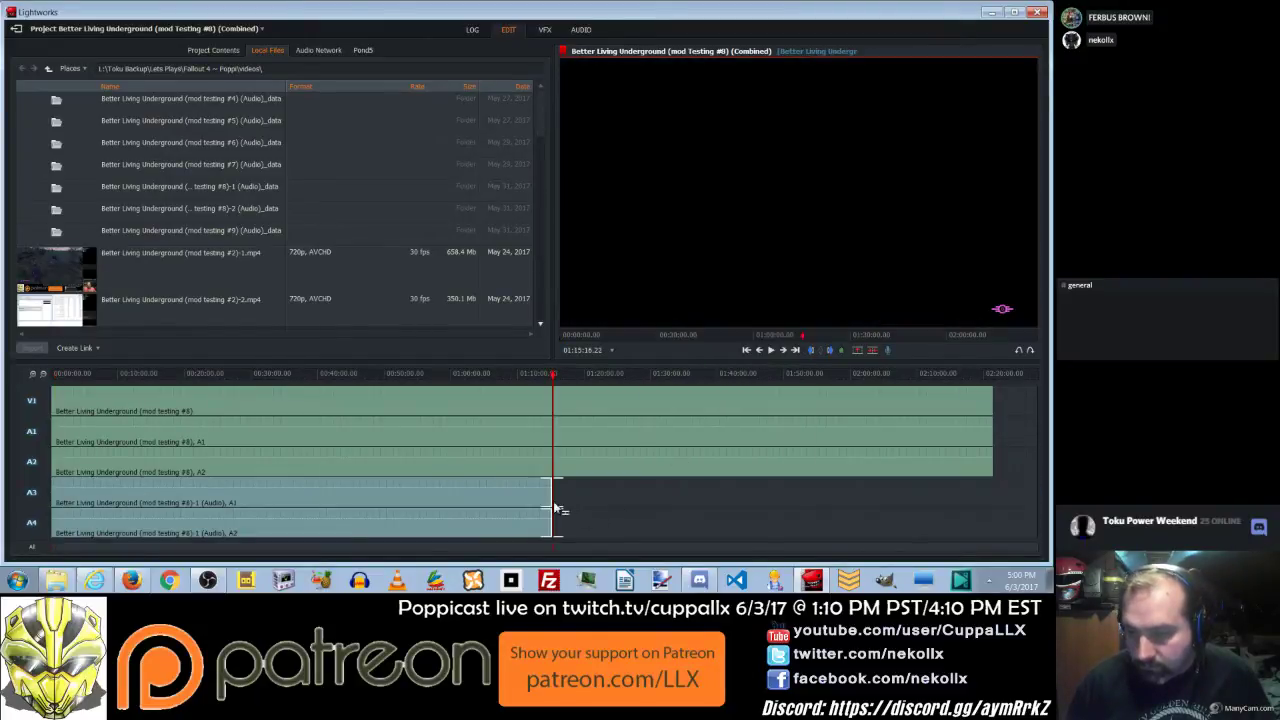
left_click_drag(557, 510, 581, 511)
mouse_move(667, 511)
left_mouse_down()
mouse_move(808, 510)
mouse_move(687, 516)
left_mouse_up()
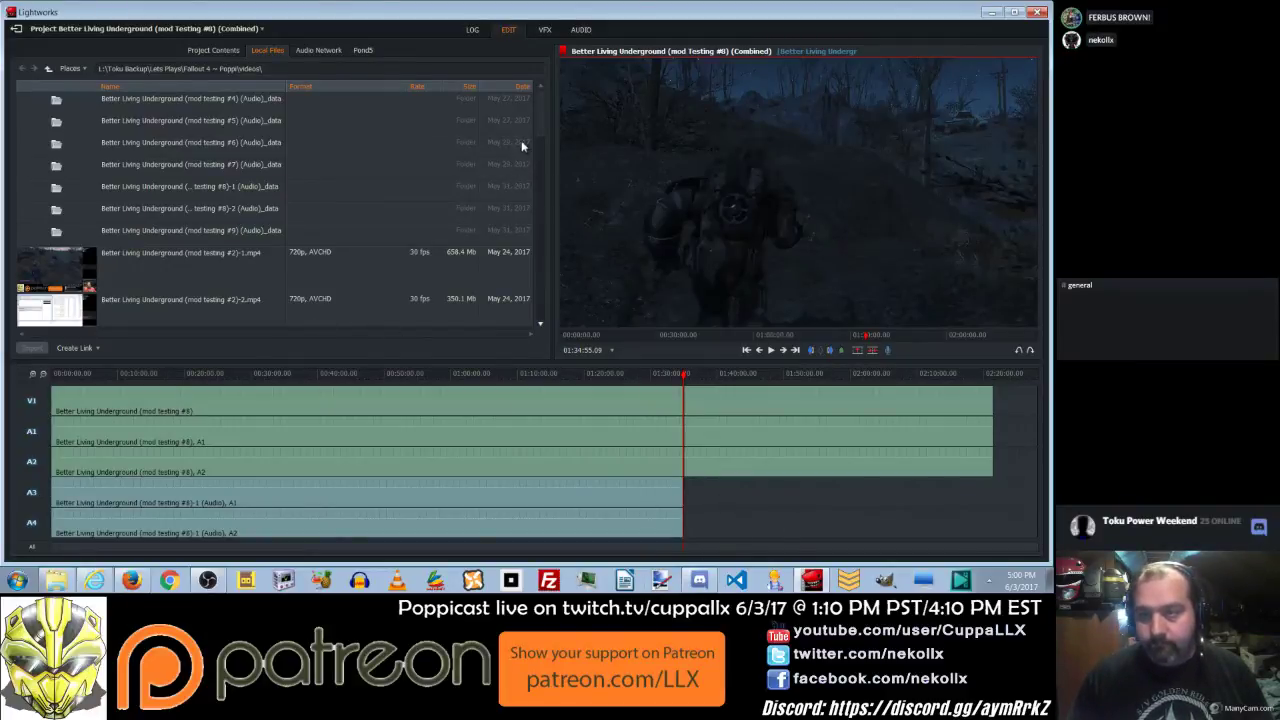
Place the Better Living Underground (mod testing #8)-2 audio on A3 and A4 at about 02:04:38 and play from its start.
left_click_drag(539, 124, 543, 280)
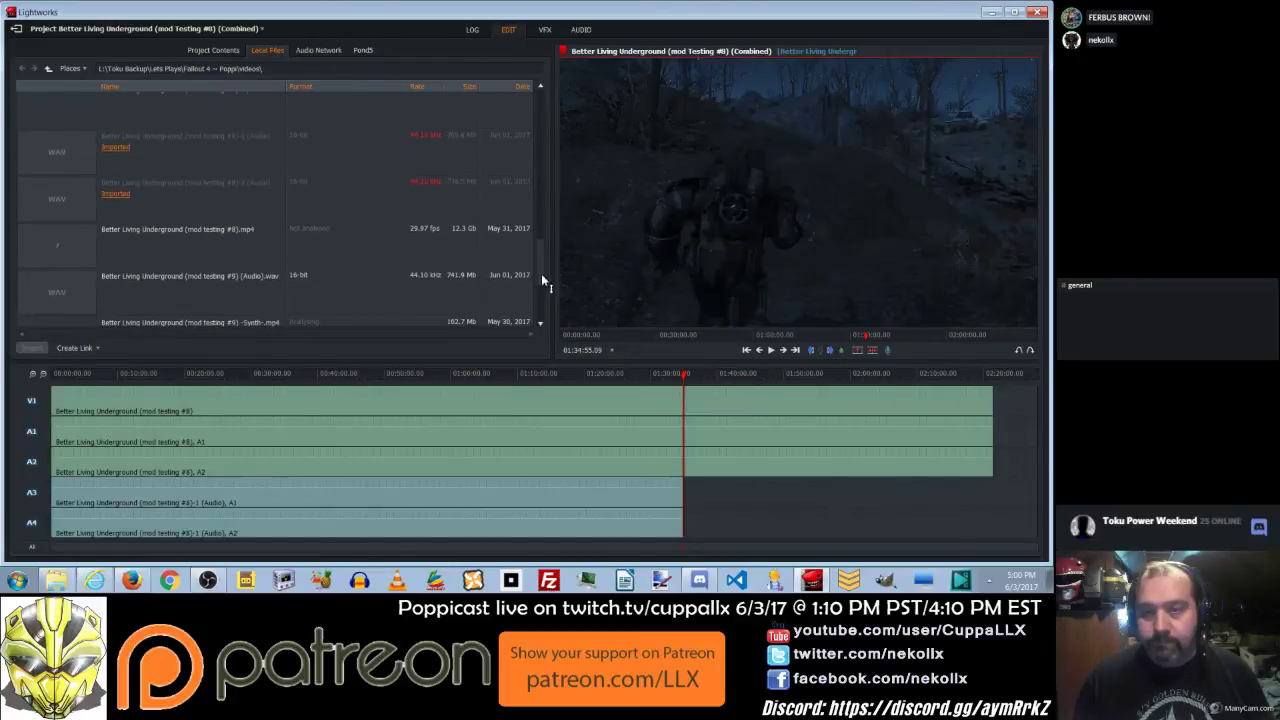
left_click_drag(58, 199, 888, 505)
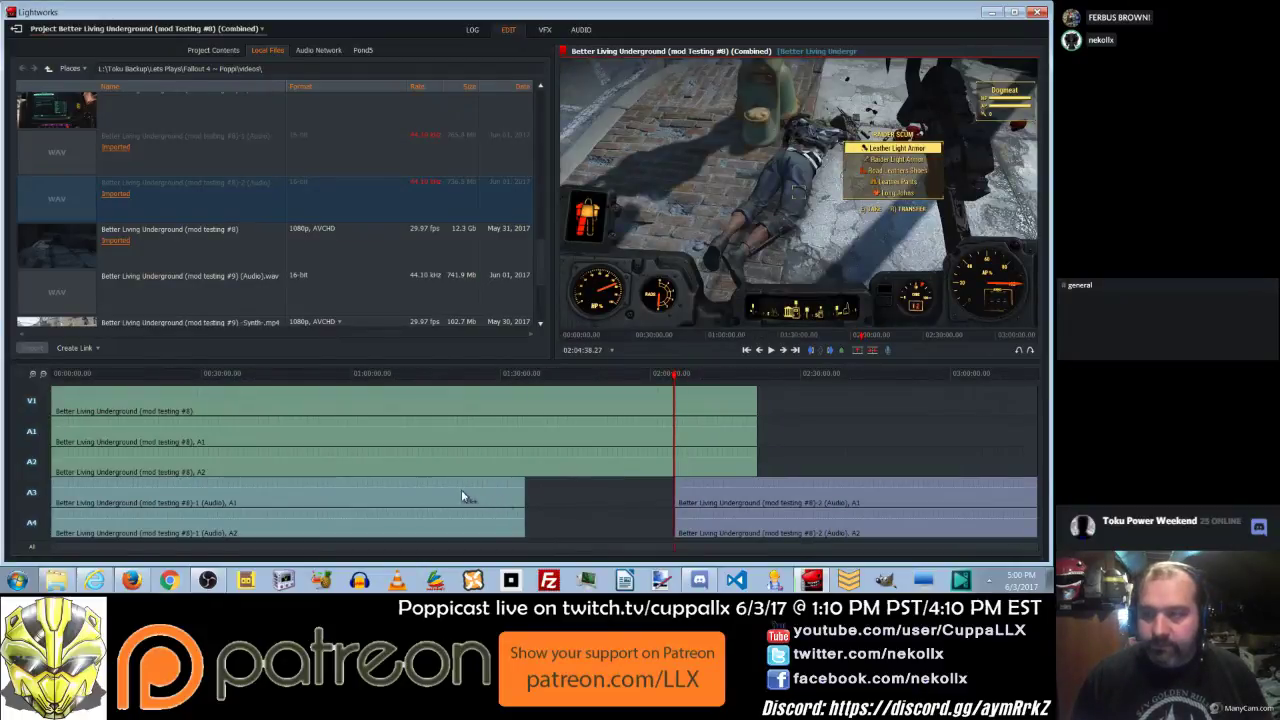
left_click(771, 350)
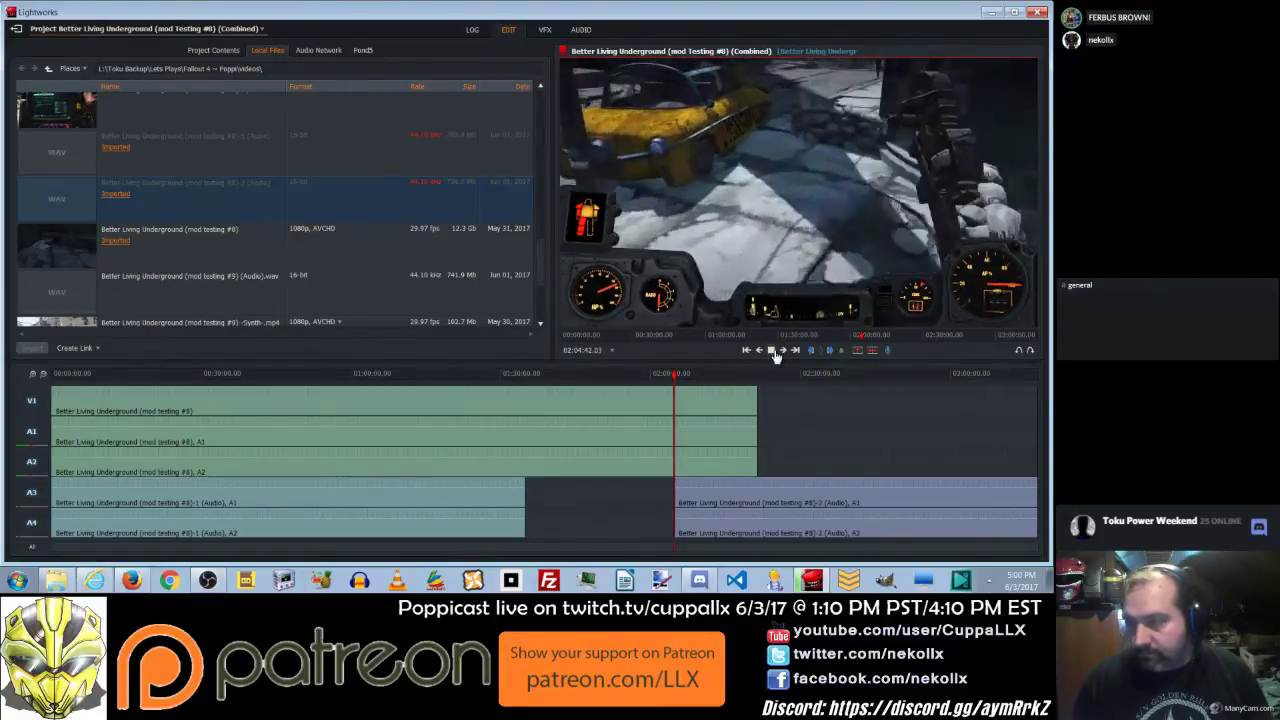
Check the second commentary's sync from about 02:05:36 and around 02:09:08, then return the playhead to the sequence start.
left_click(689, 375)
left_click_drag(689, 375, 678, 390)
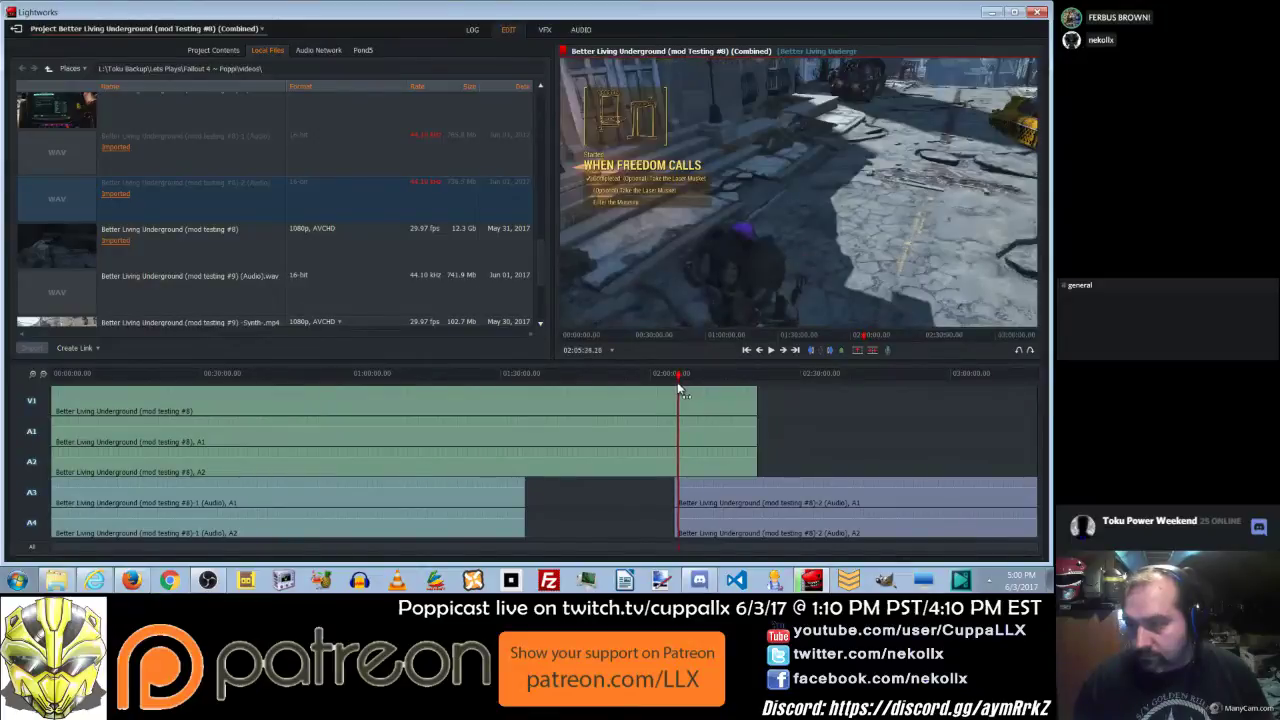
left_click(769, 351)
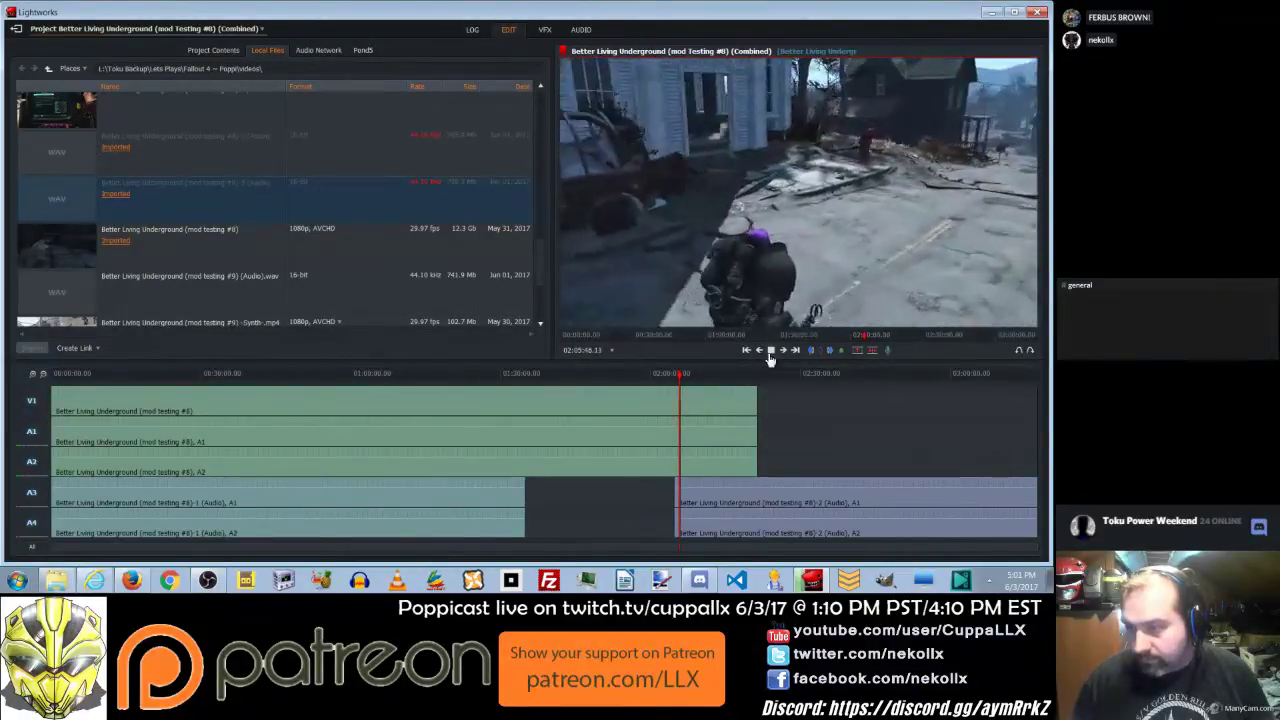
left_click(697, 377)
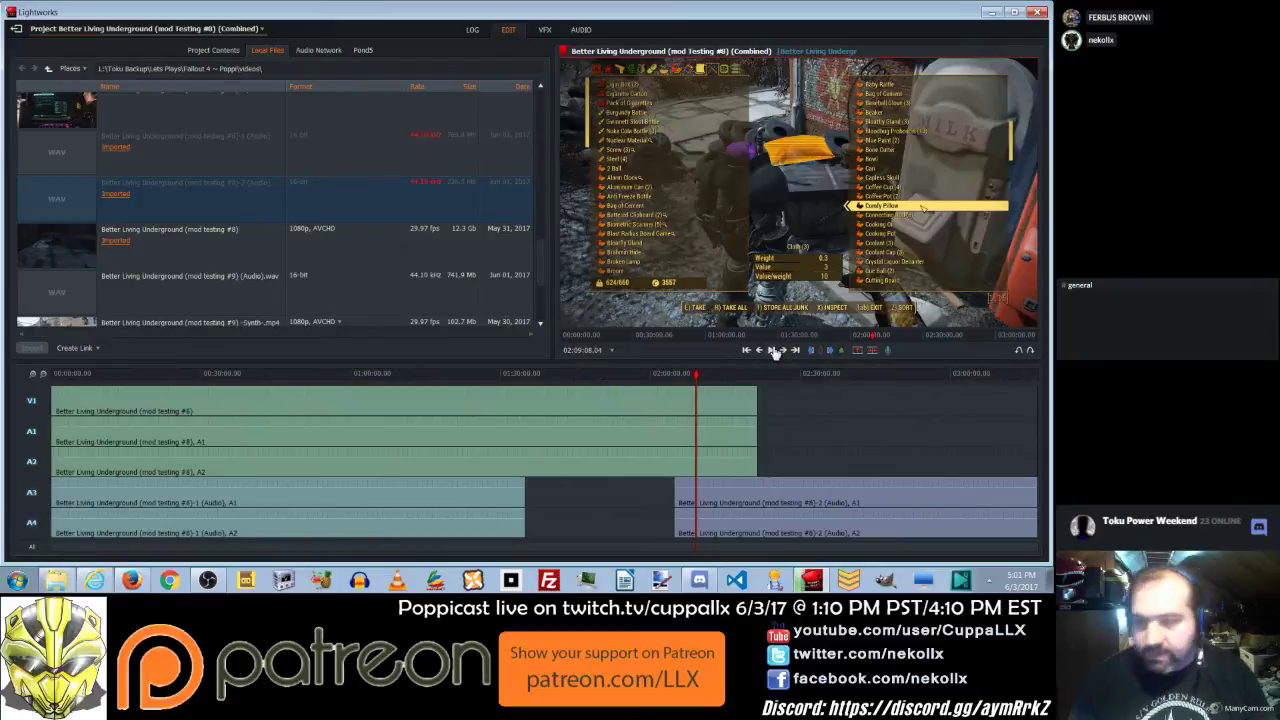
left_click_drag(245, 377, 35, 414)
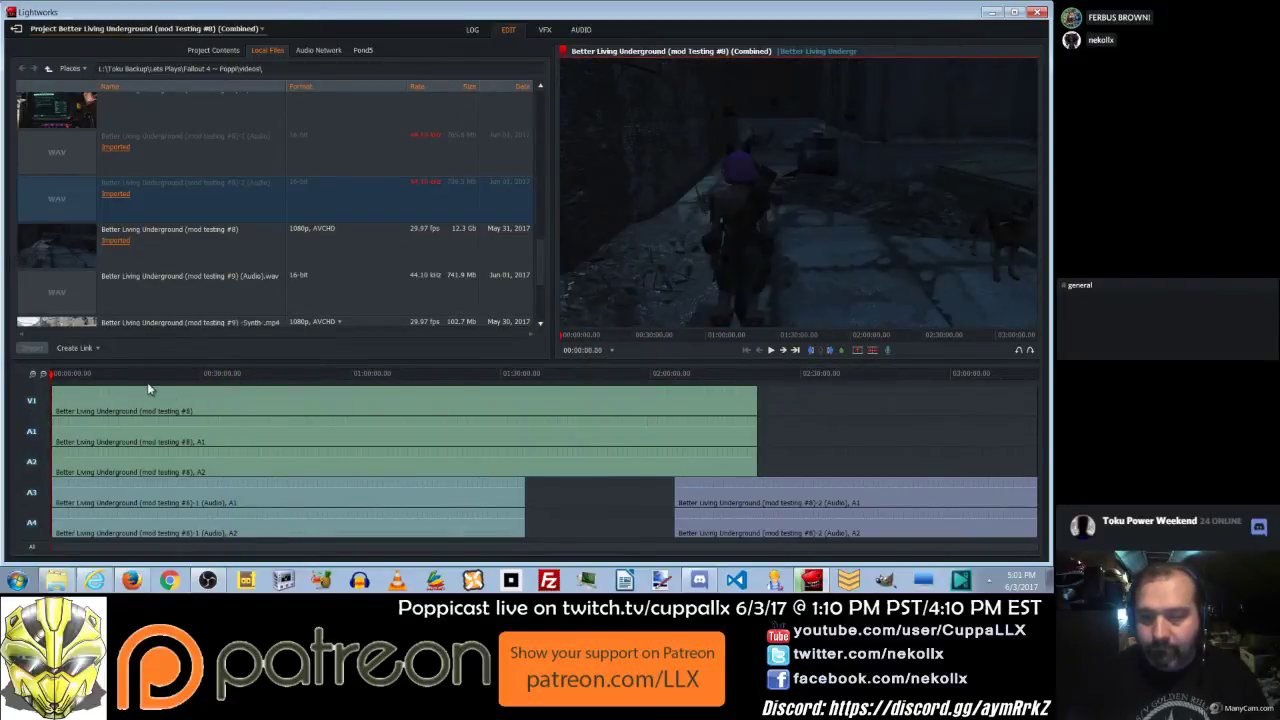
left_click(33, 377)
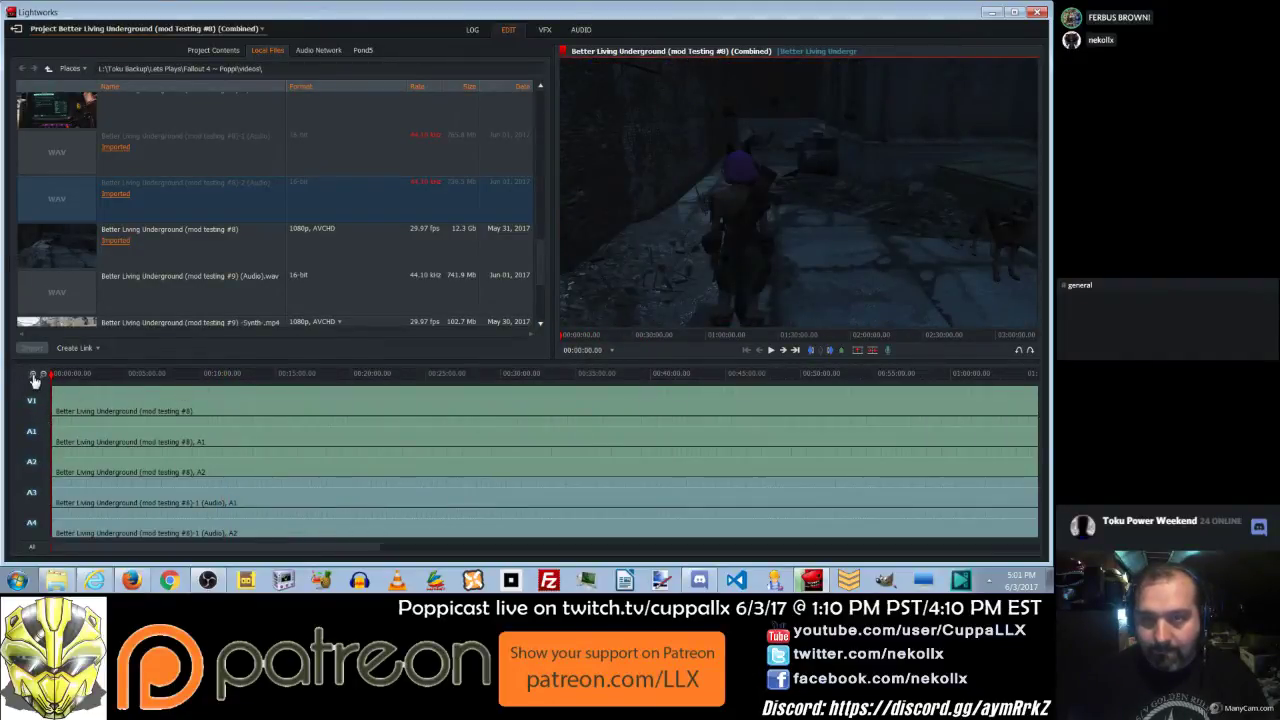
Remove the first commentary on A3 and A4 from 01:00:06.09 to its end, excluding V1, A1 and A2 from the edit.
left_click(33, 377)
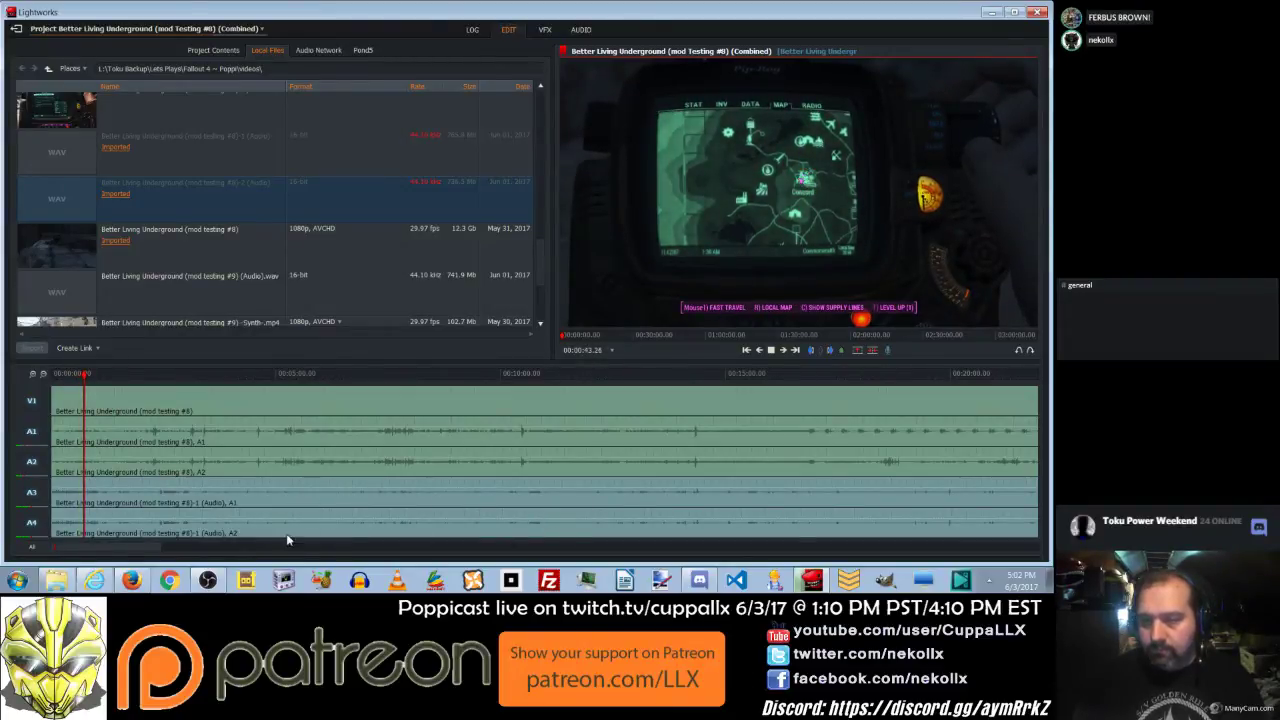
left_click_drag(138, 549, 407, 571)
left_click(340, 377)
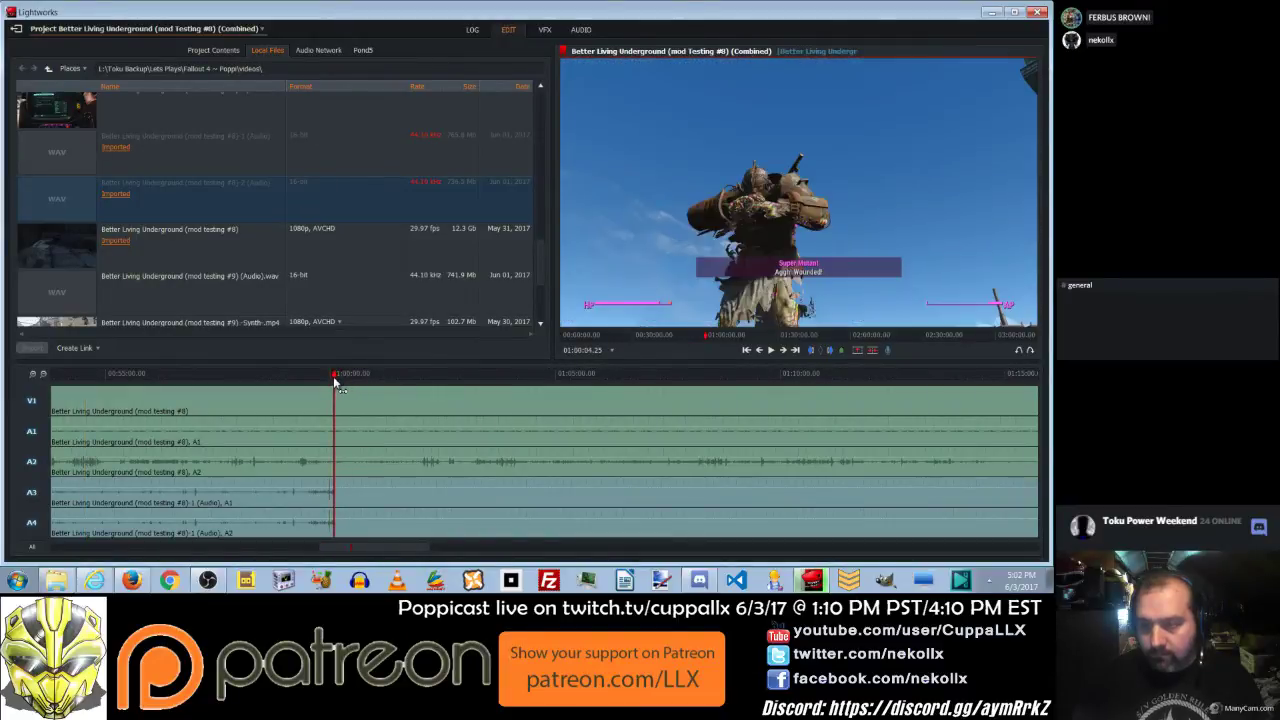
key("space")
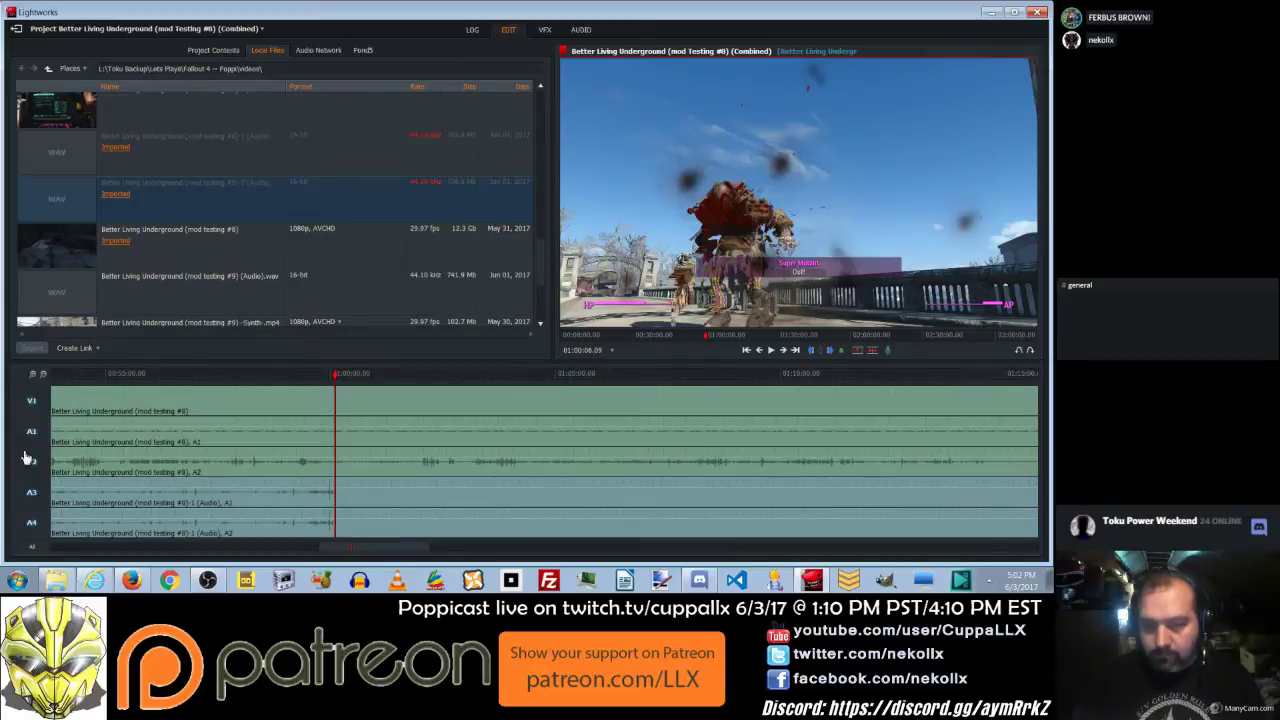
left_click_drag(30, 462, 35, 437)
left_click(37, 405)
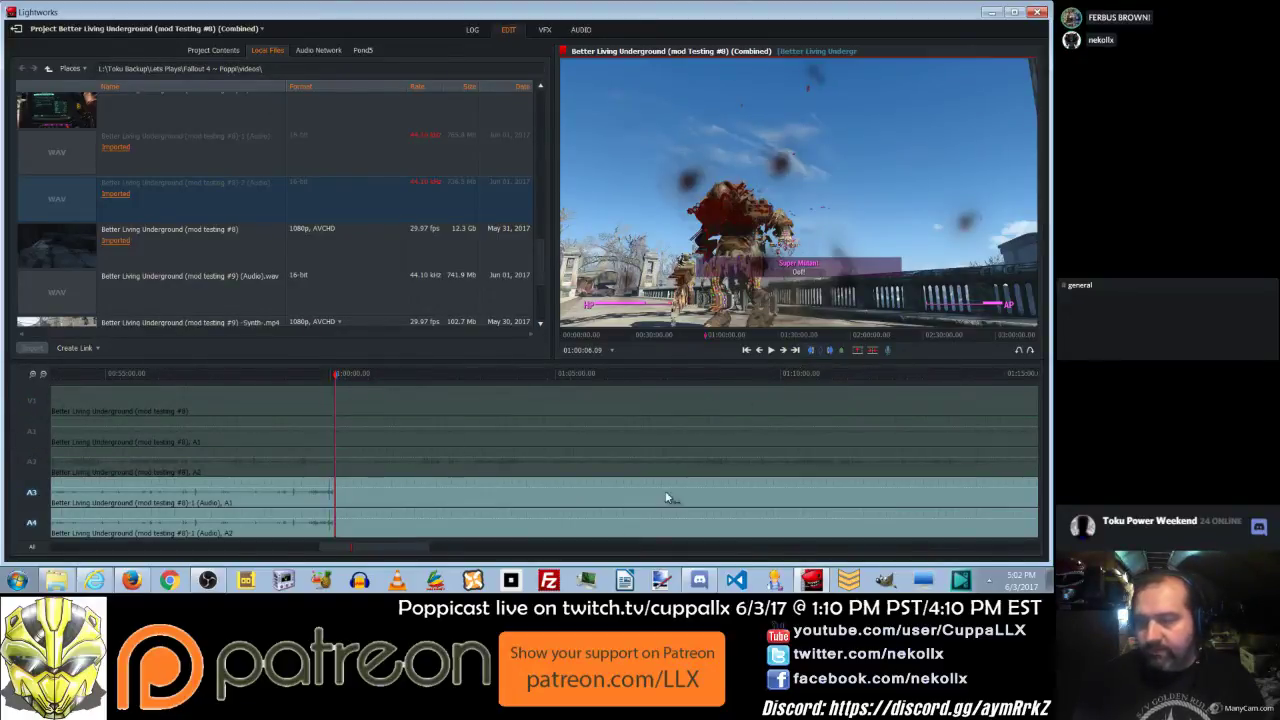
left_click(43, 376)
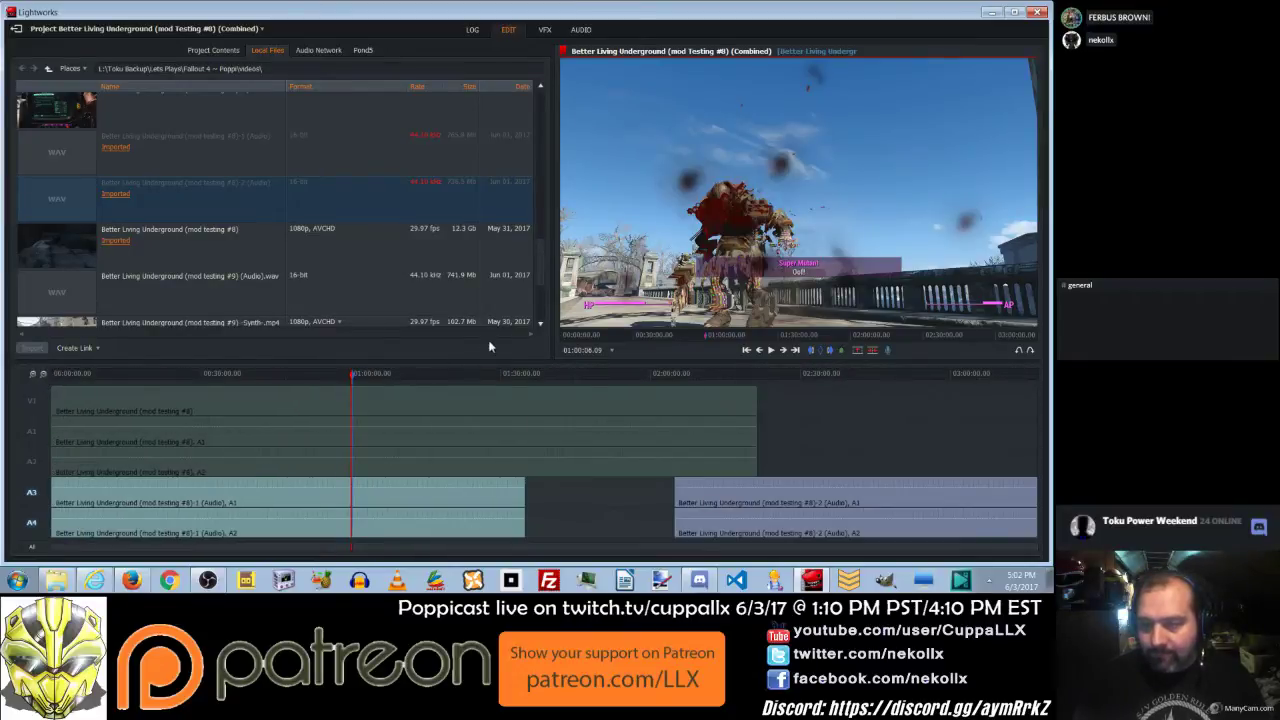
left_click(557, 377)
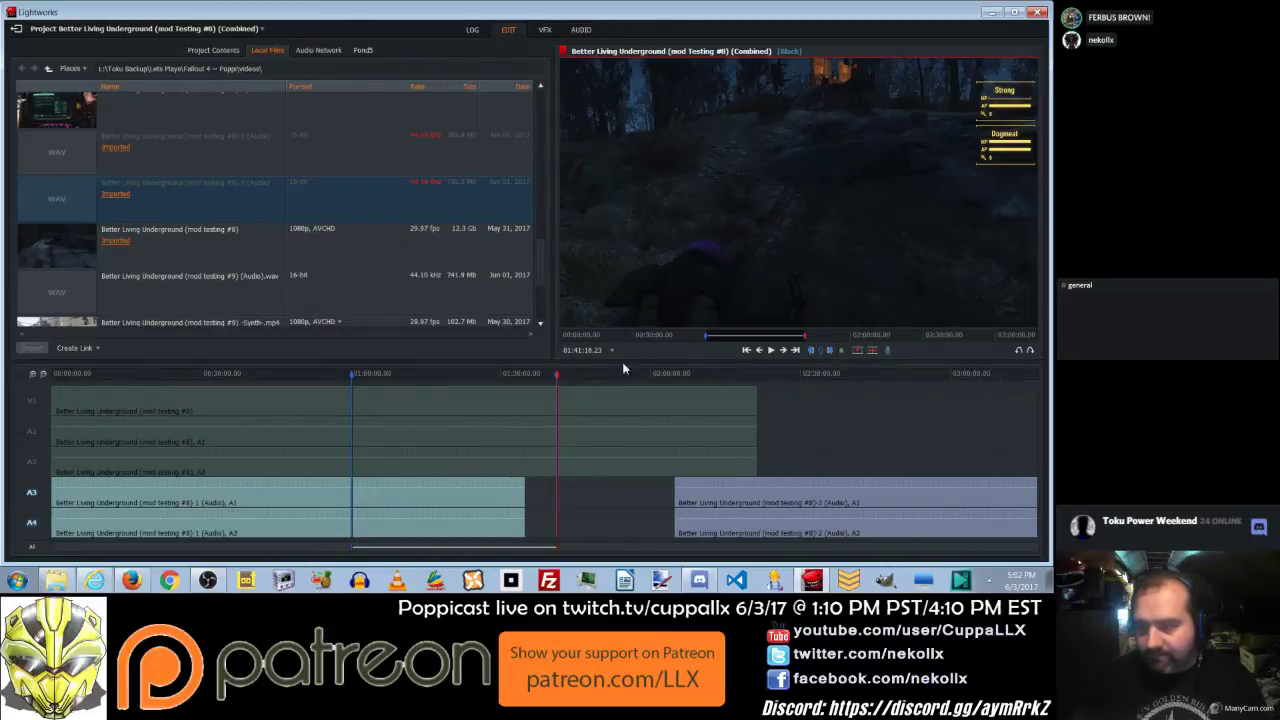
left_click(499, 376)
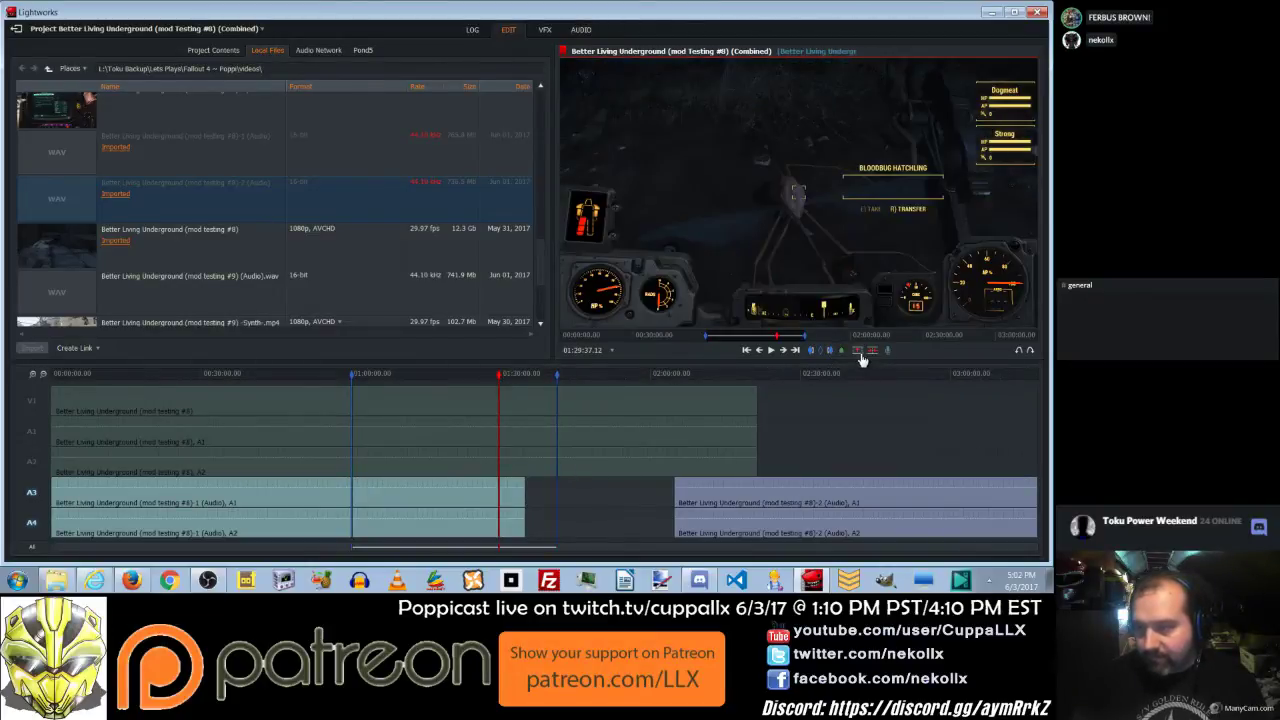
left_click(860, 353)
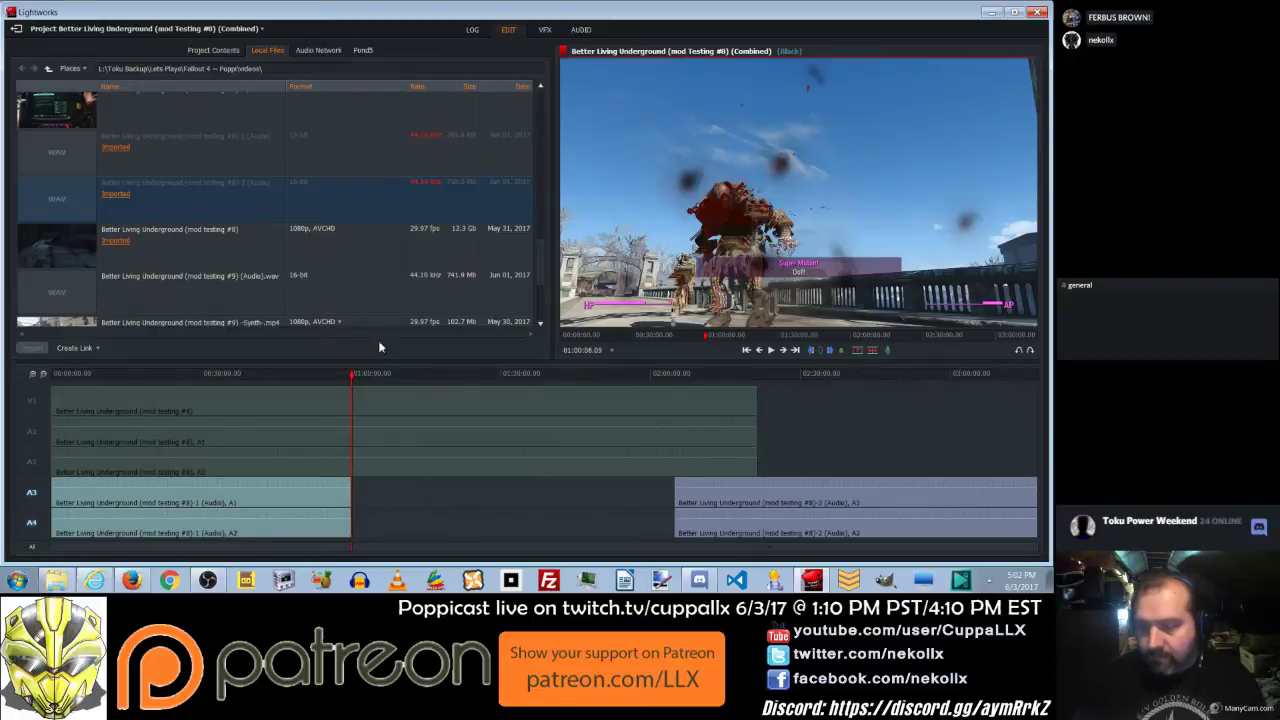
Place the second commentary segment directly against the end of the first on A3 and A4 and play from around 02:11.
left_click_drag(716, 505, 395, 511)
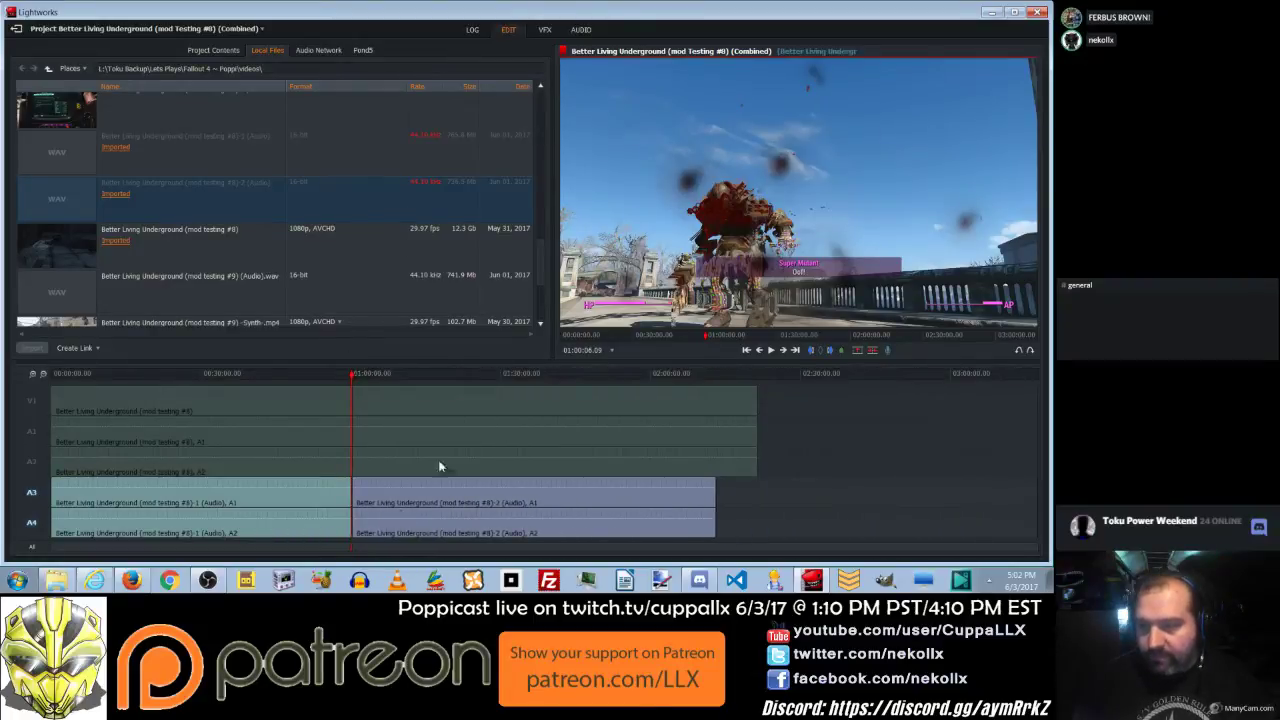
left_click_drag(405, 378, 709, 452)
left_click(770, 350)
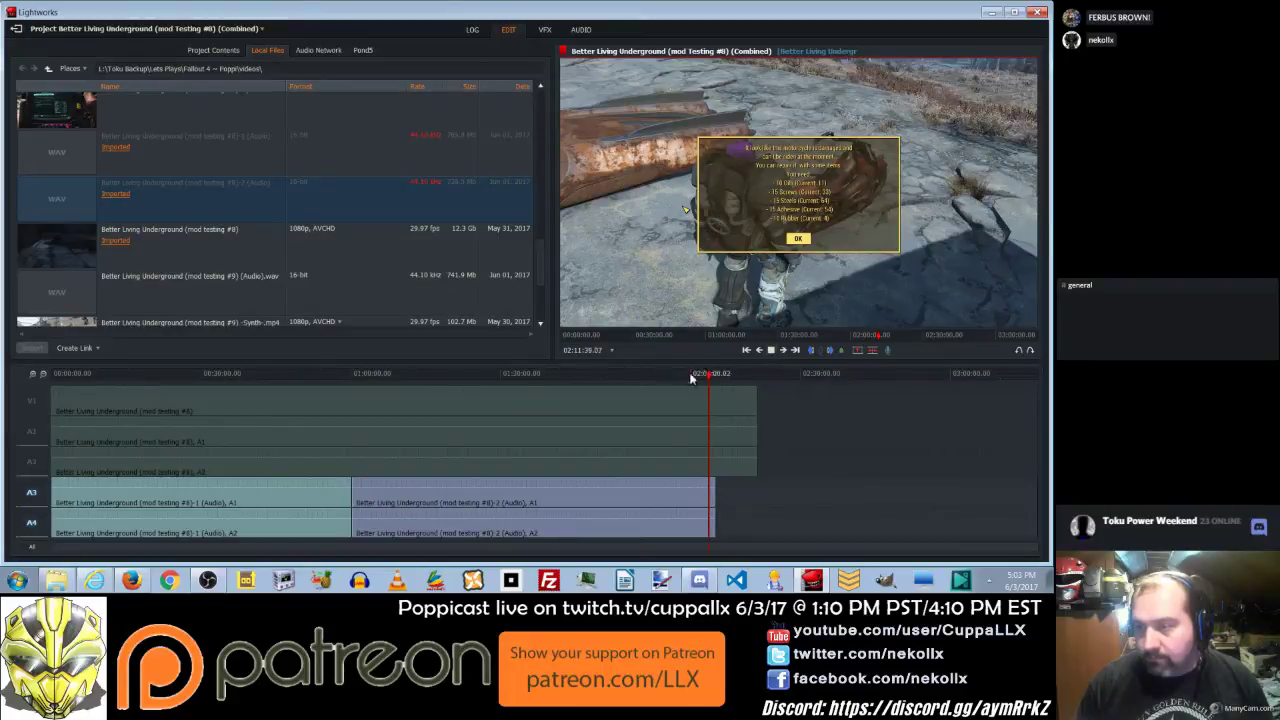
Check the second commentary's sync with the gameplay from about 01:59:38, 02:04:28, 02:09:58 and 02:12.
left_click(650, 380)
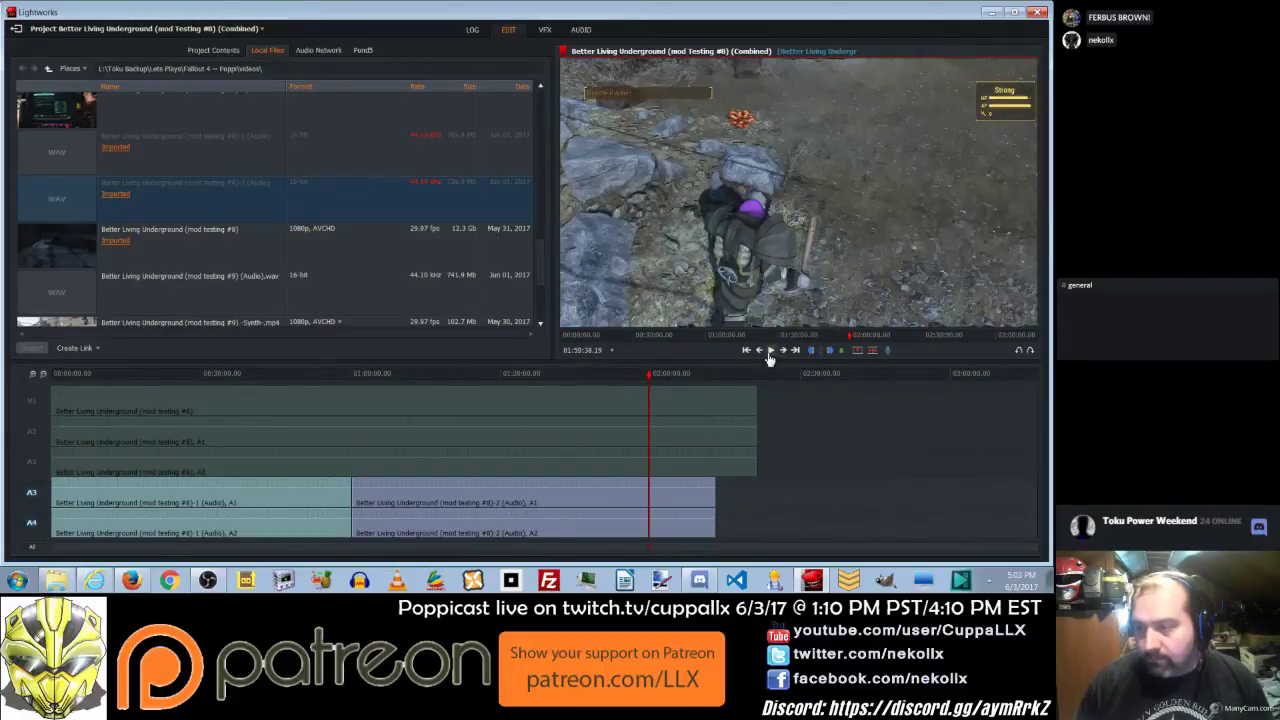
left_click(770, 352)
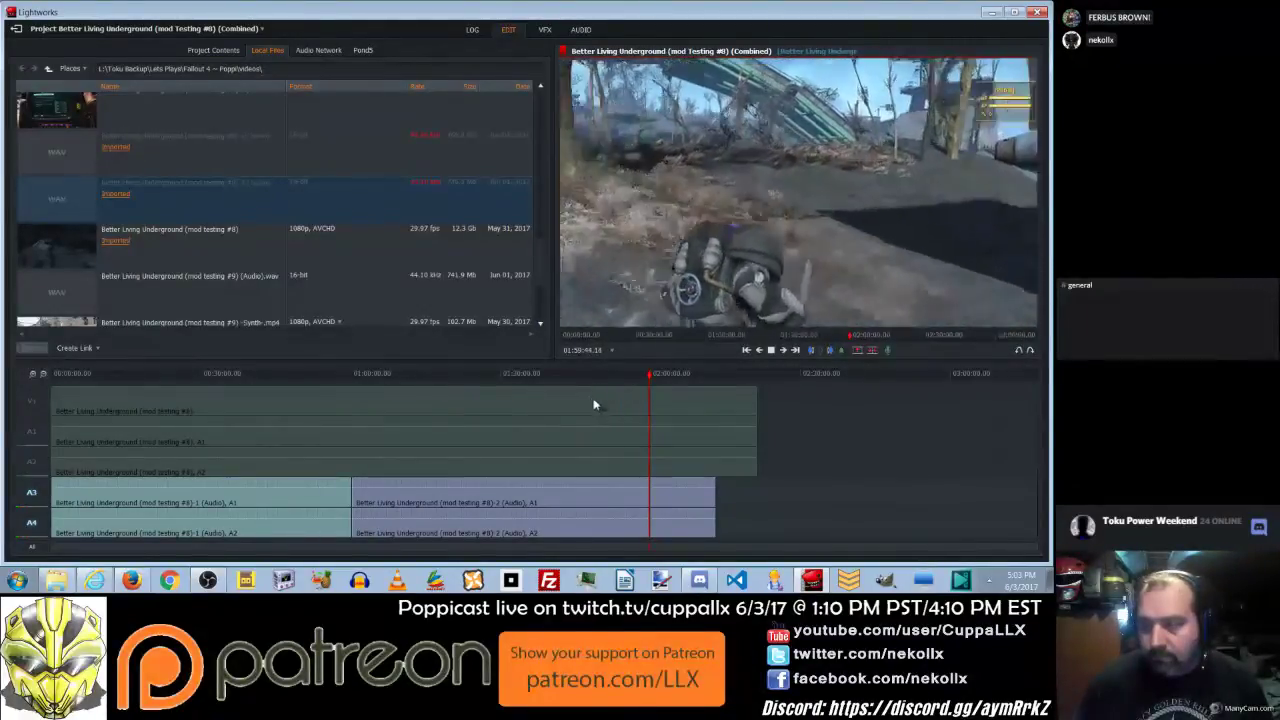
left_click(770, 352)
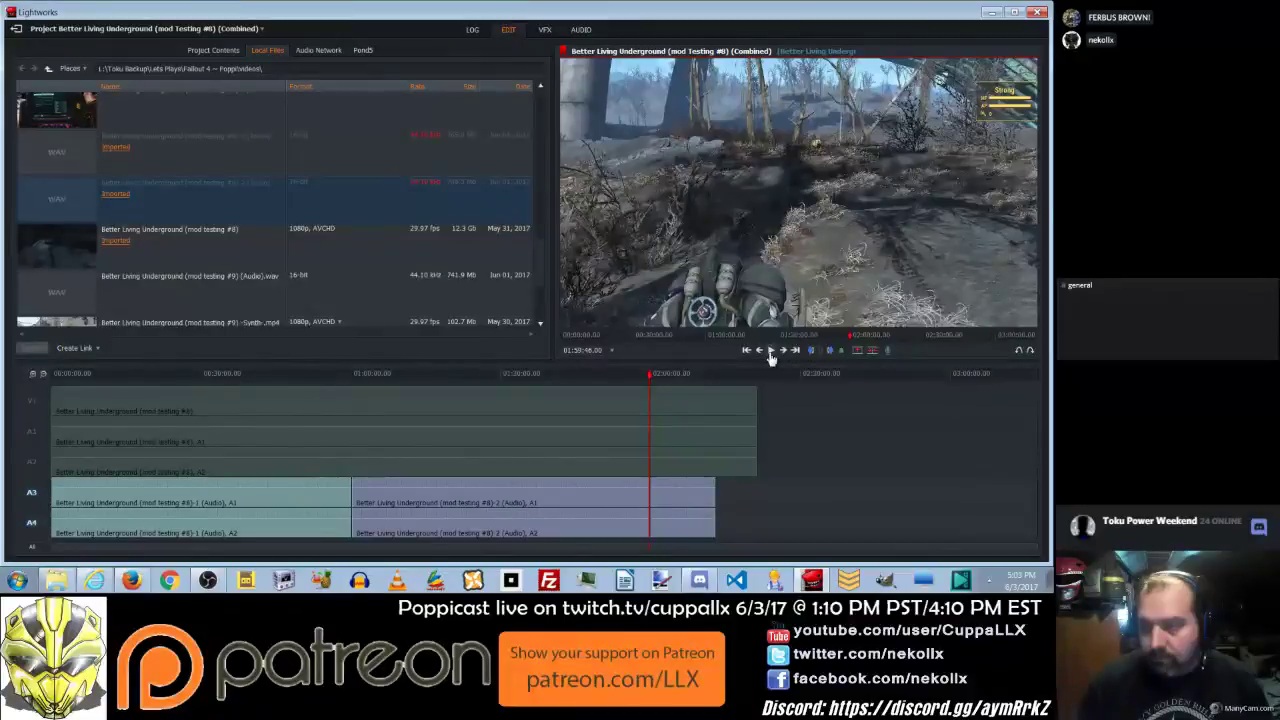
left_click(672, 376)
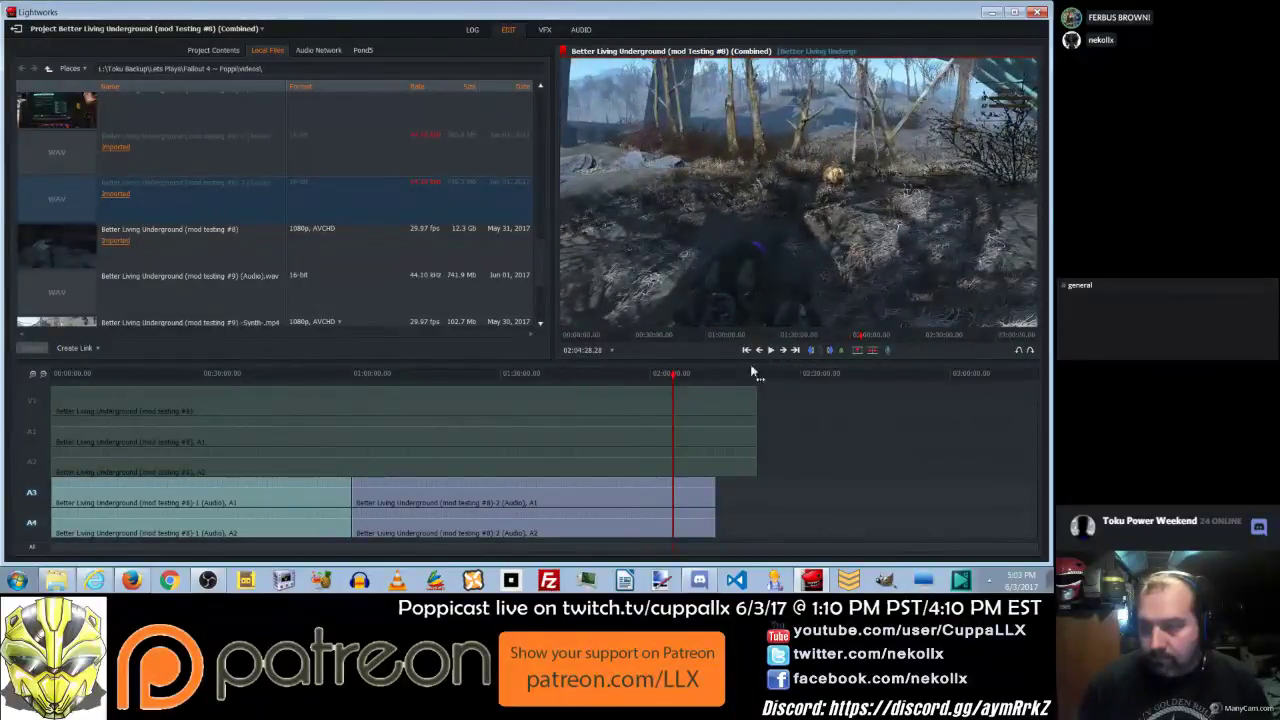
left_click(770, 350)
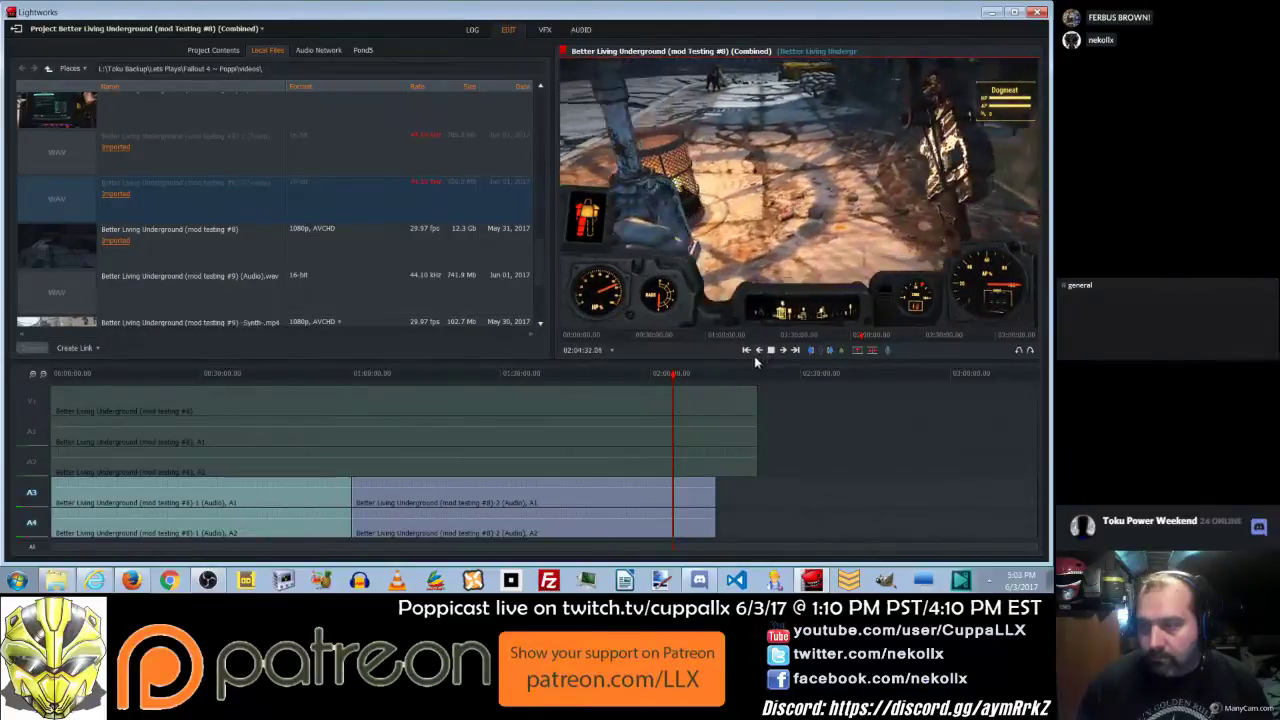
left_click(700, 375)
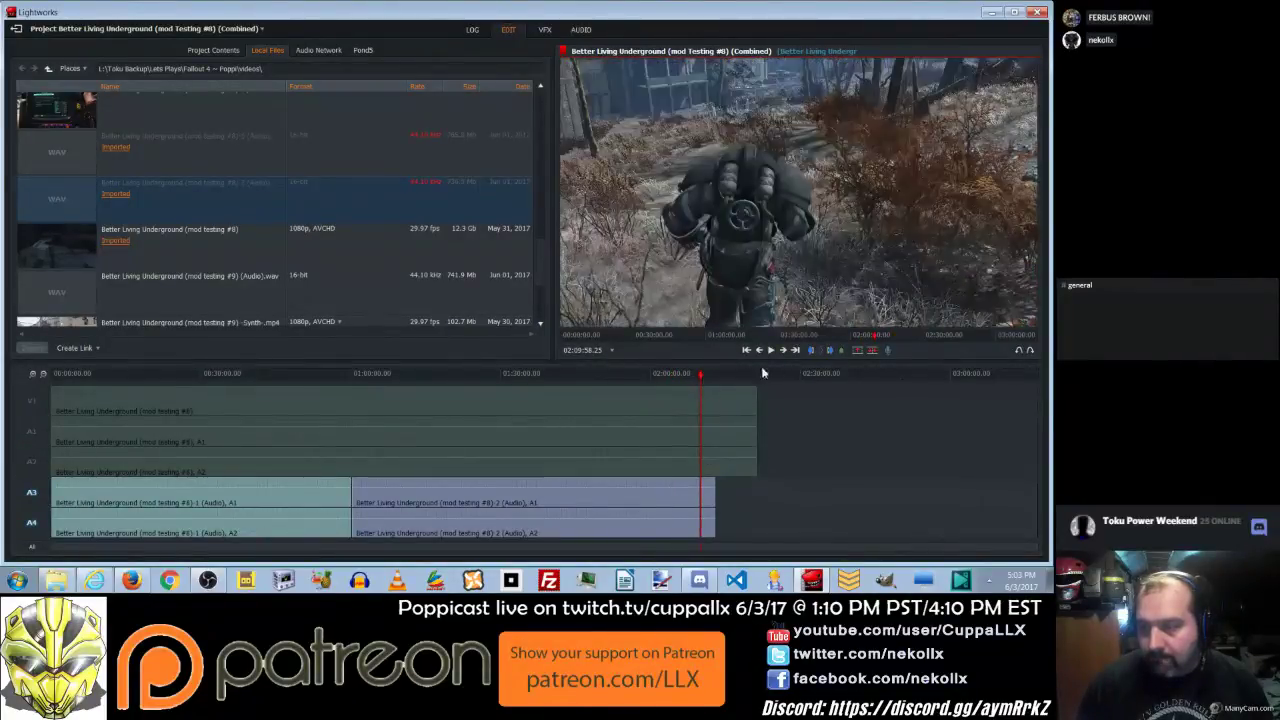
left_click(770, 350)
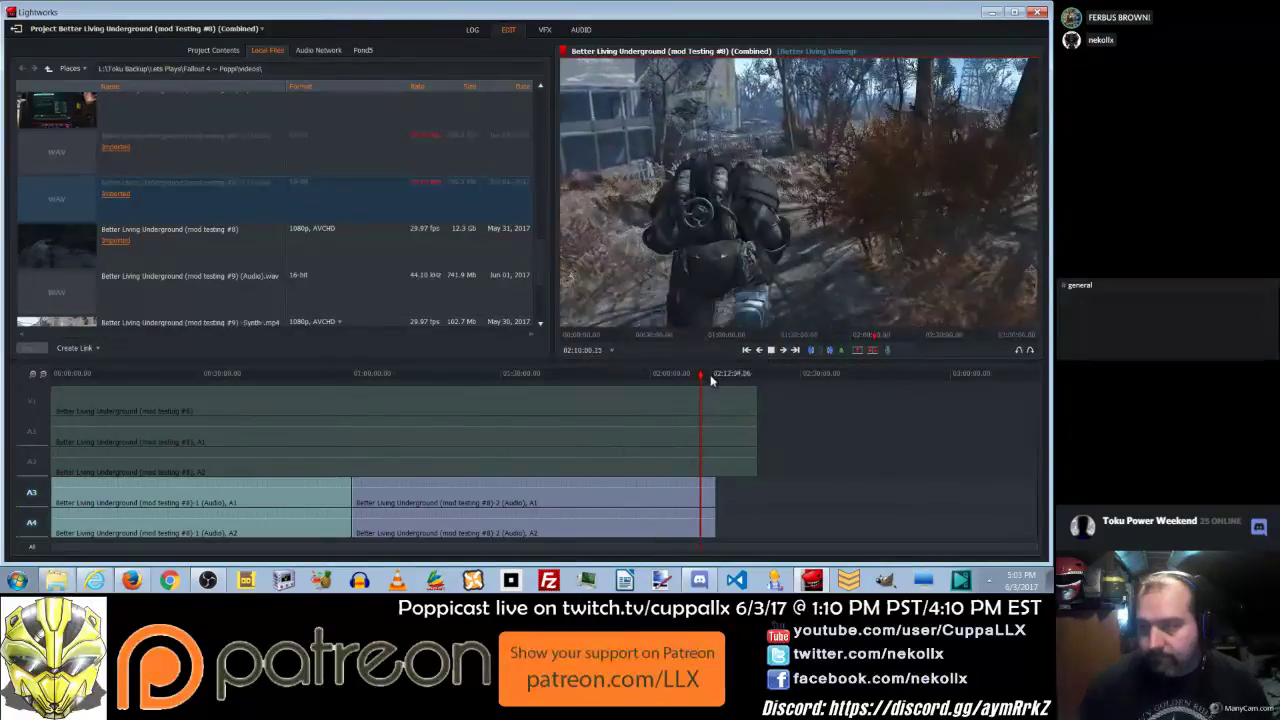
left_click(712, 376)
left_click(770, 350)
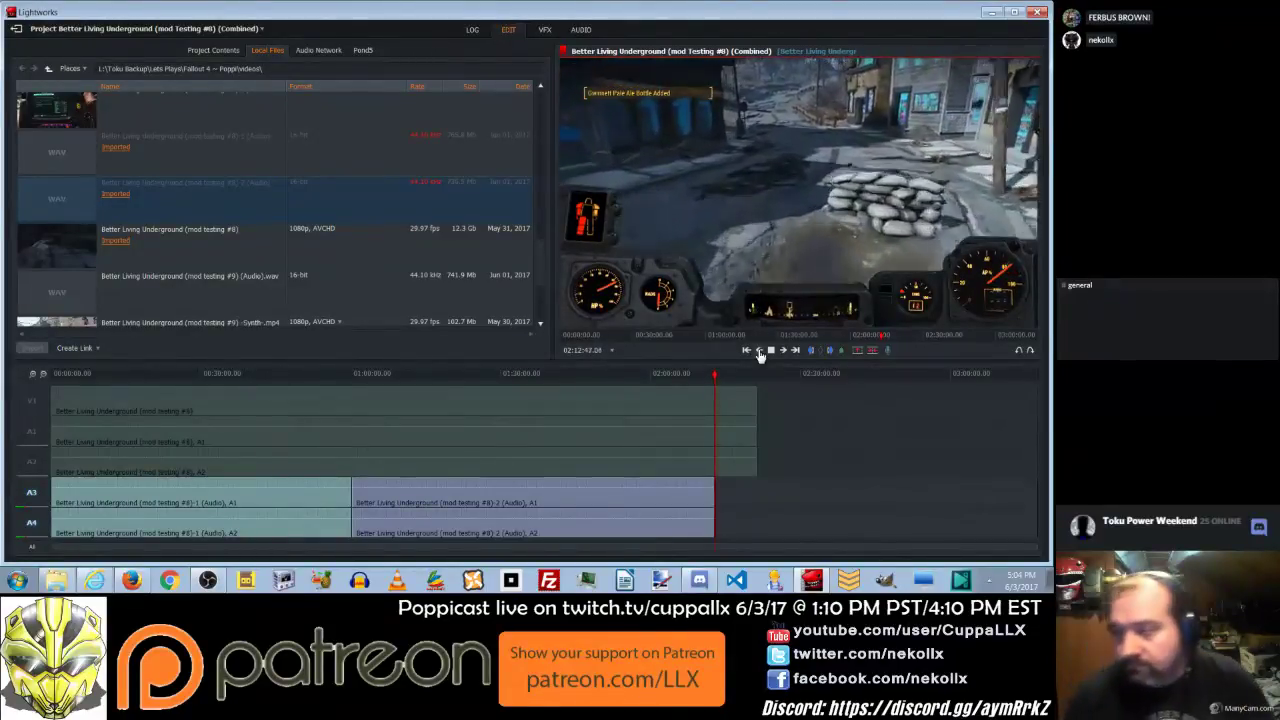
Stop playback and move the second commentary segment on A3 and A4 so it ends together with the gameplay footage.
left_click(772, 352)
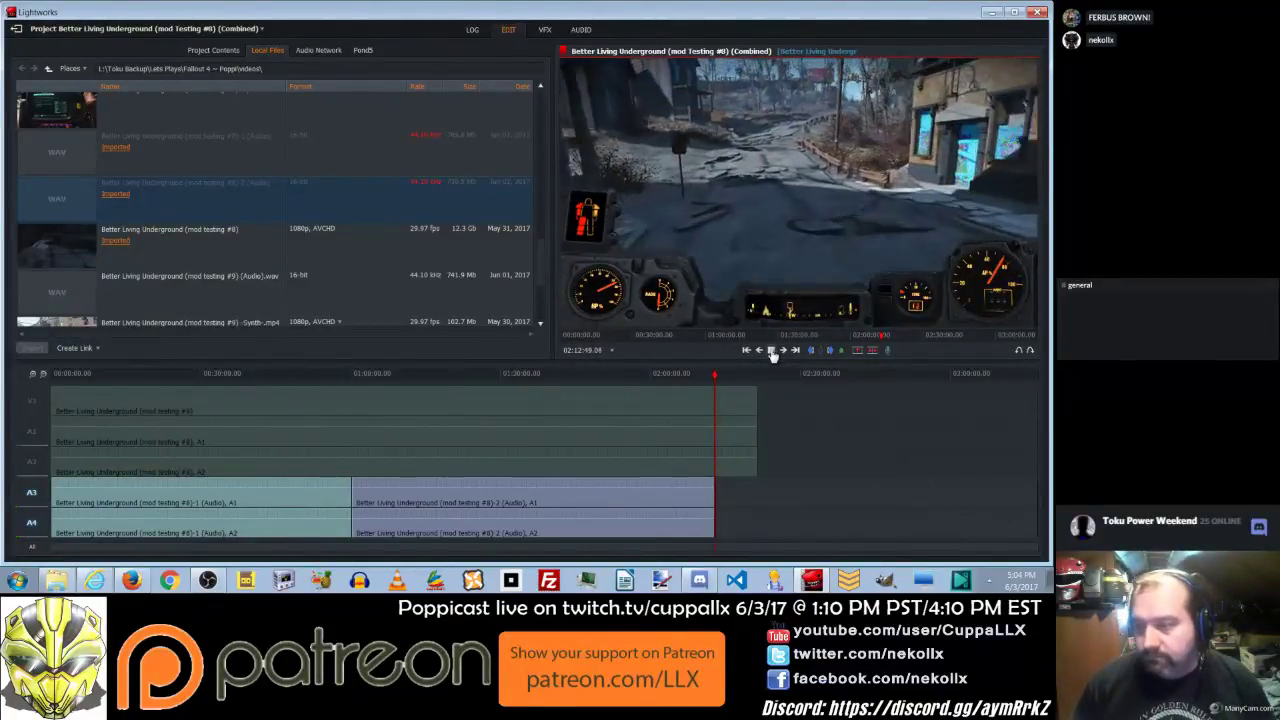
left_click_drag(692, 498, 739, 500)
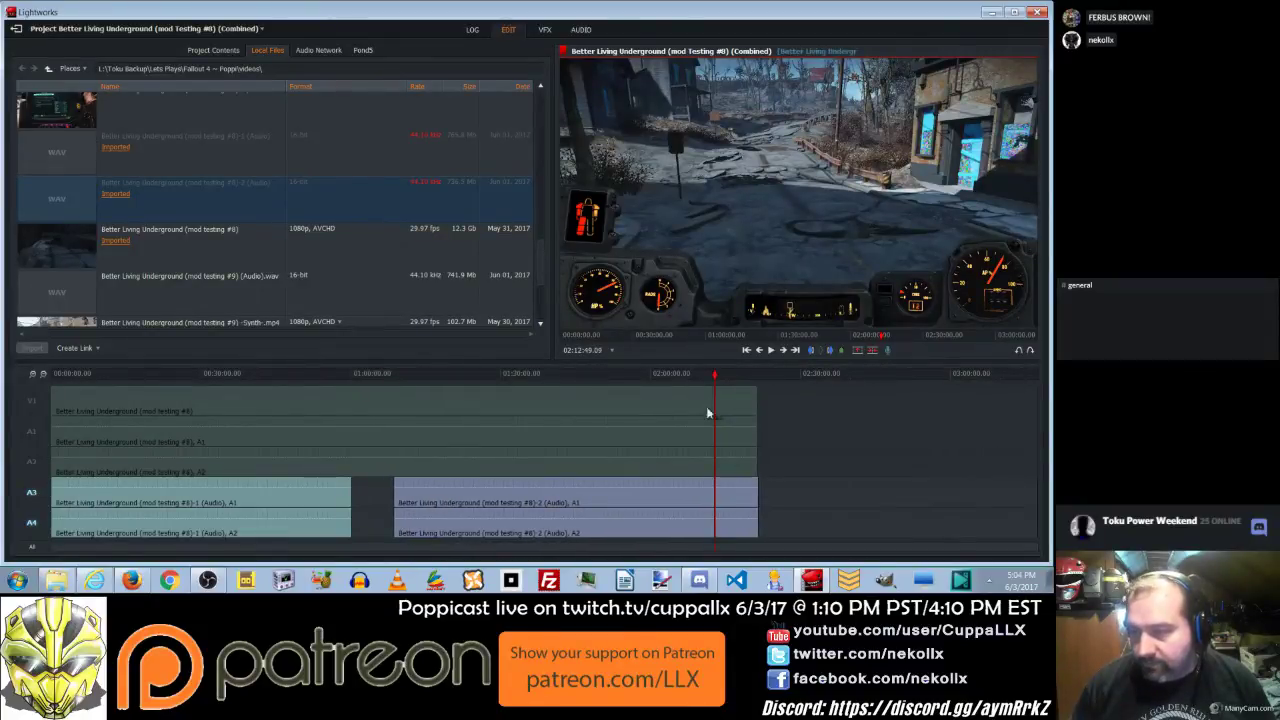
Add a Titles effect in the empty section after the gameplay footage, at 02:25:15.29.
left_click_drag(722, 378, 777, 399)
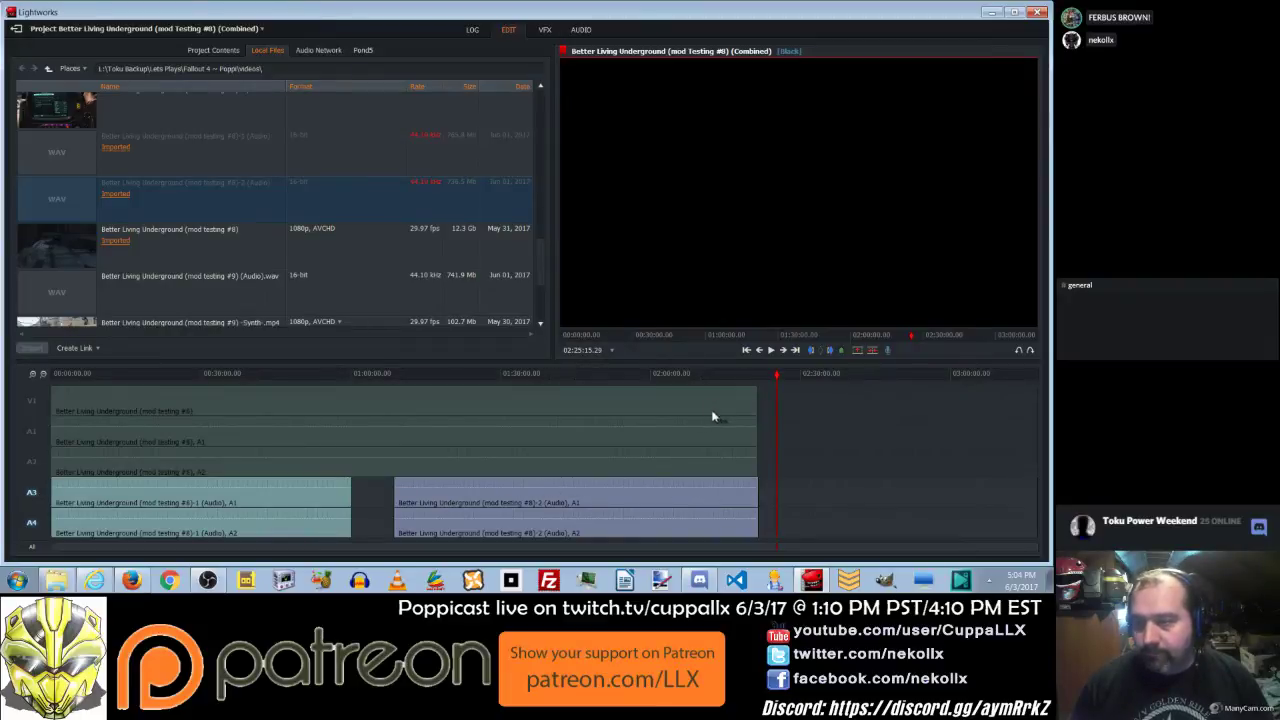
left_click(546, 30)
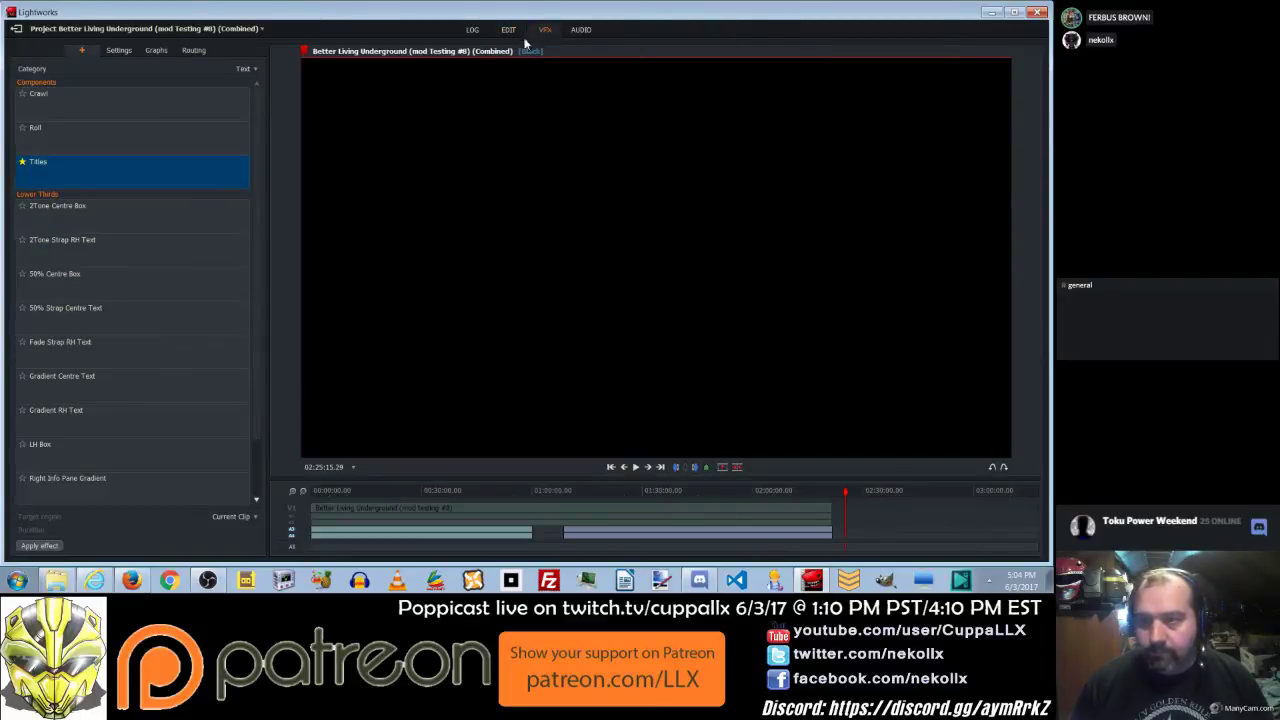
left_click_drag(111, 183, 848, 505)
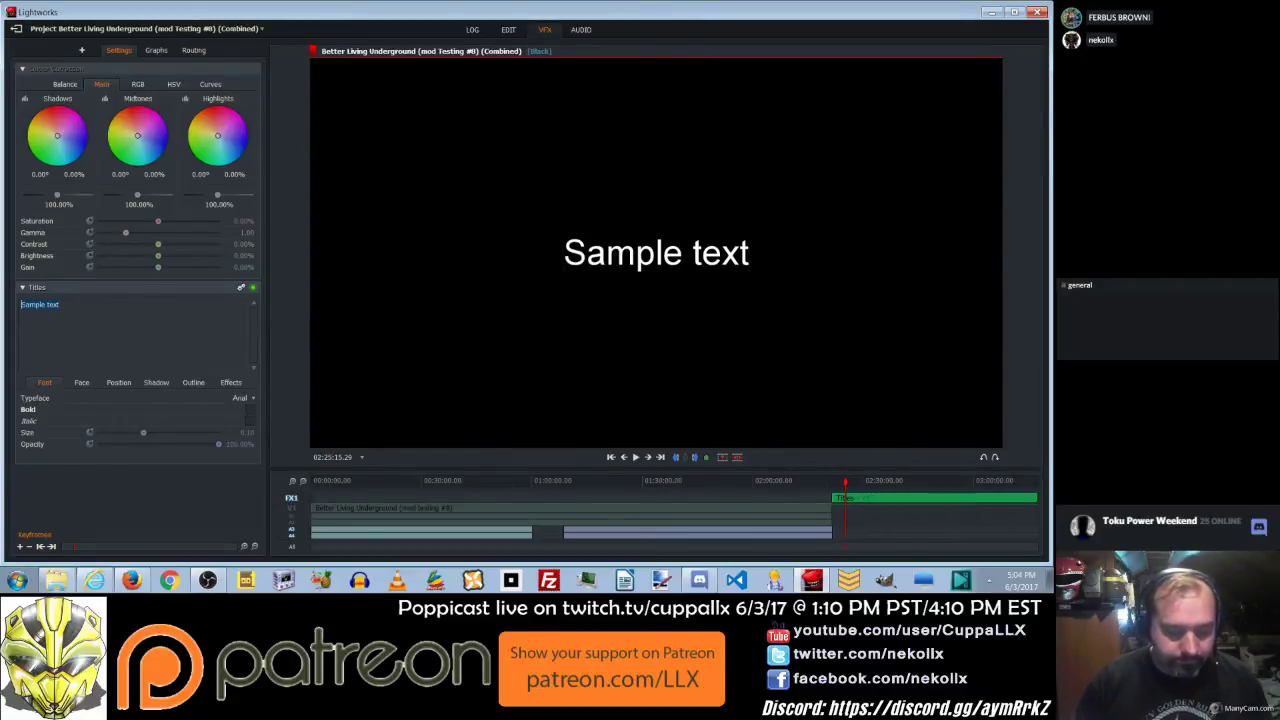
Replace the title's sample text with a message beginning "Major Audio Issues this time sorry for the qua".
type("Major A")
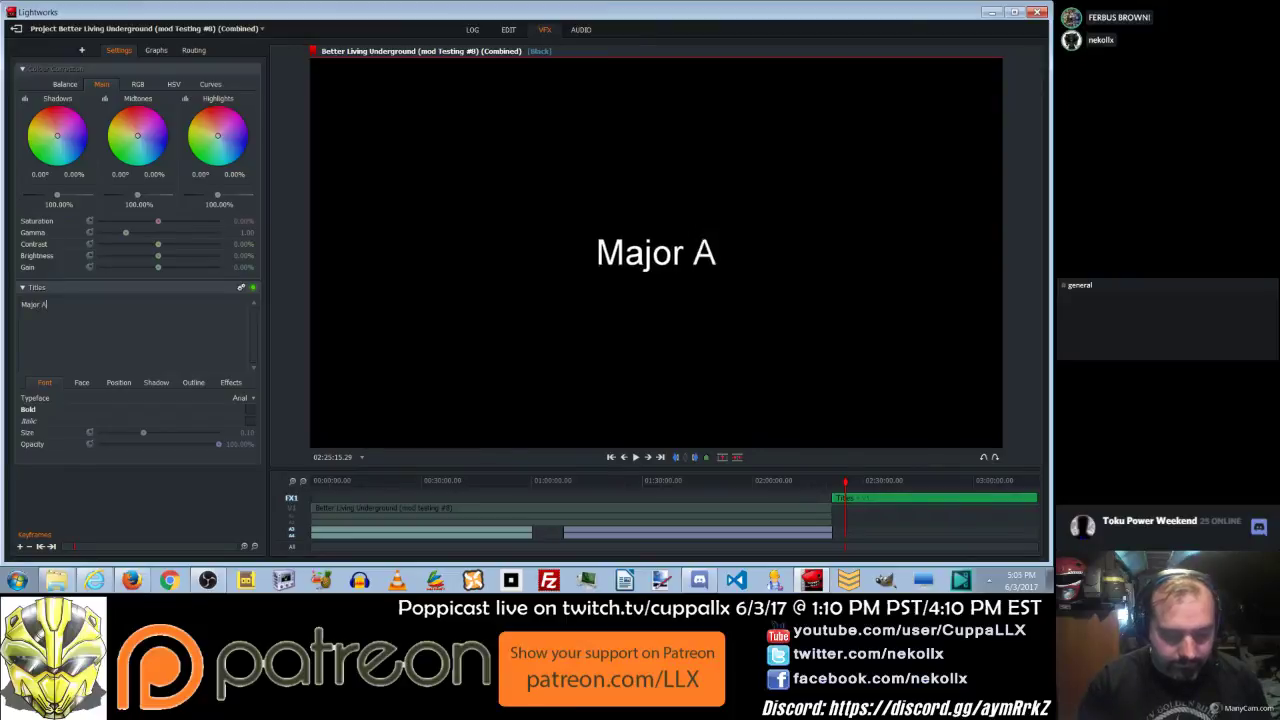
type("udio Issues this time sorry")
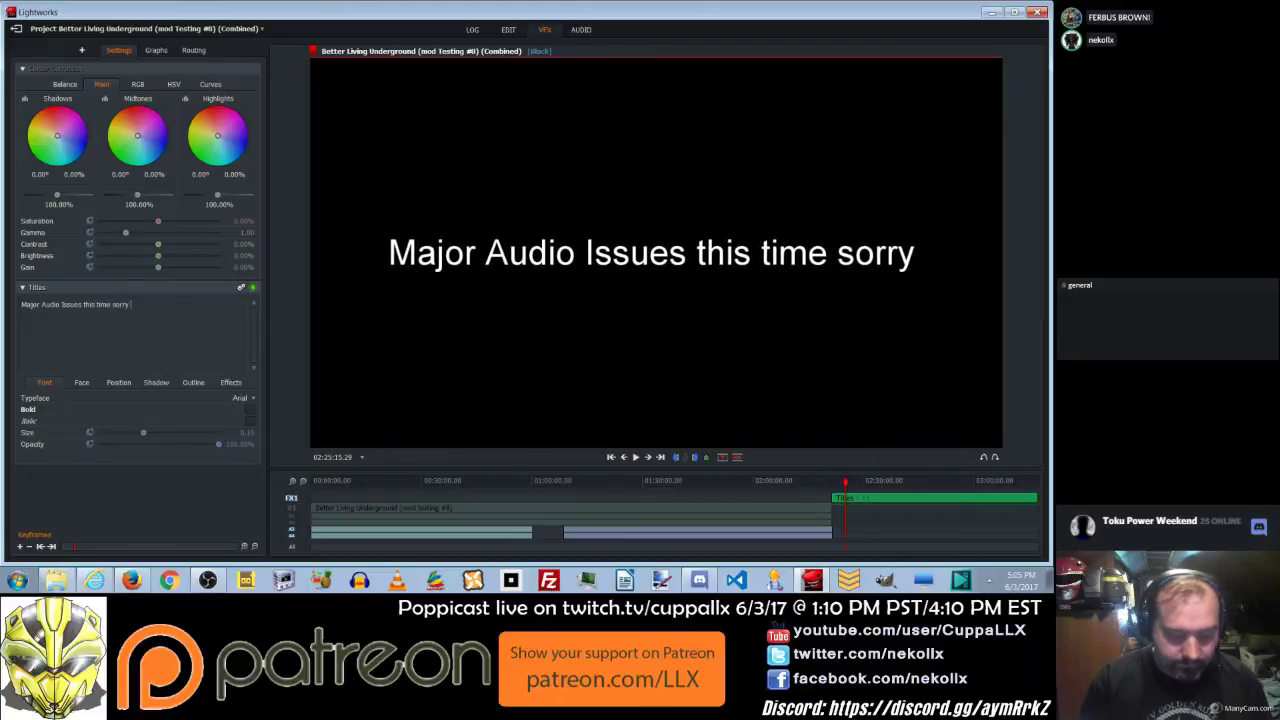
type(" for that")
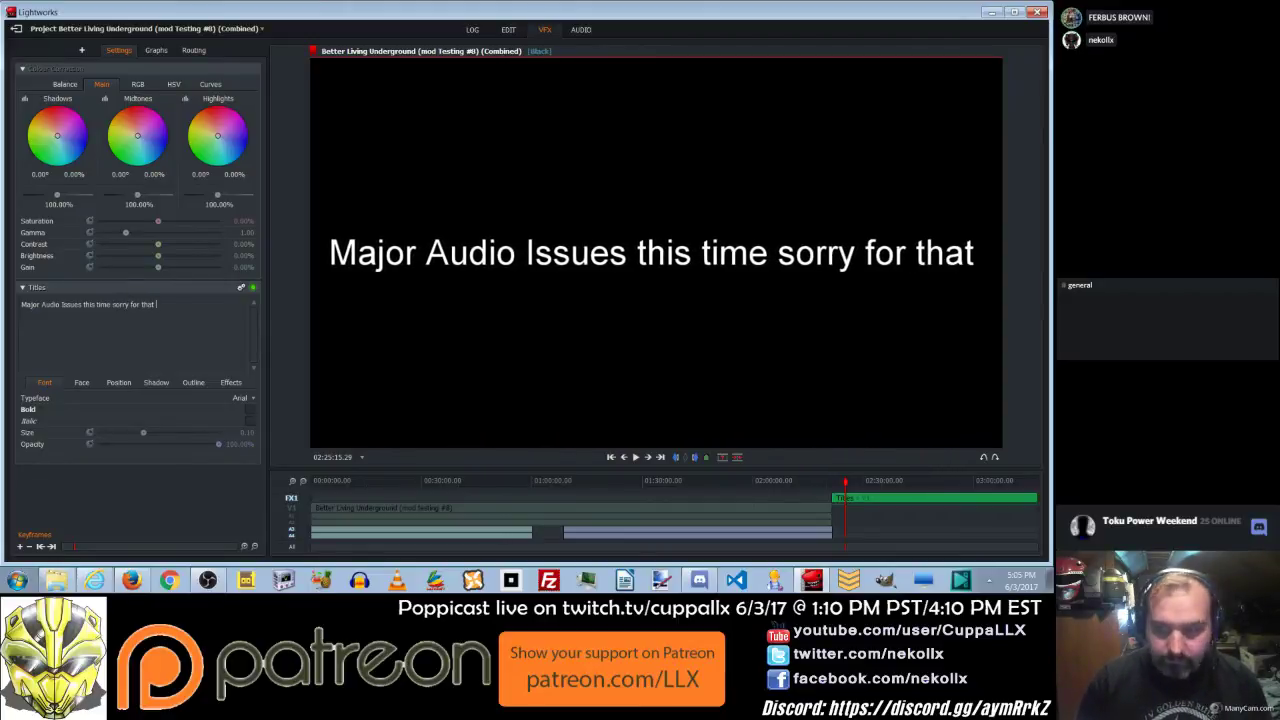
key("BackSpace")
key("BackSpace")
key("BackSpace")
key("BackSpace")
type("the qua")
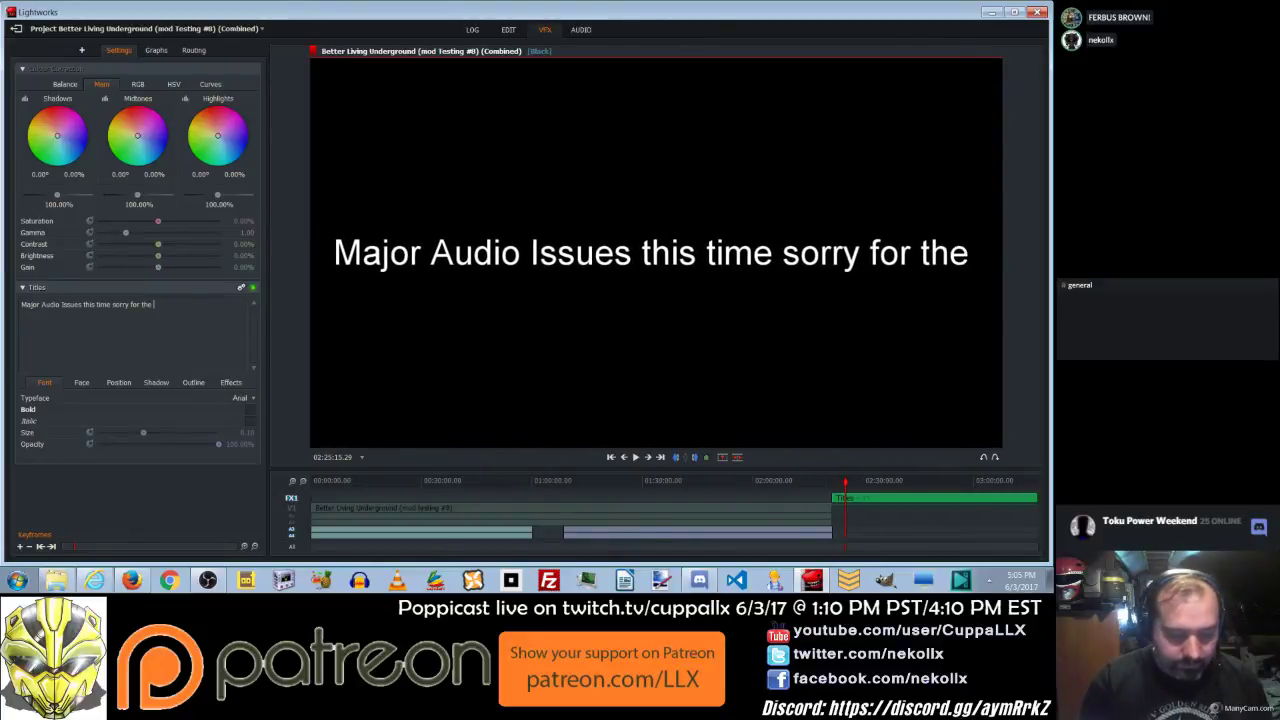
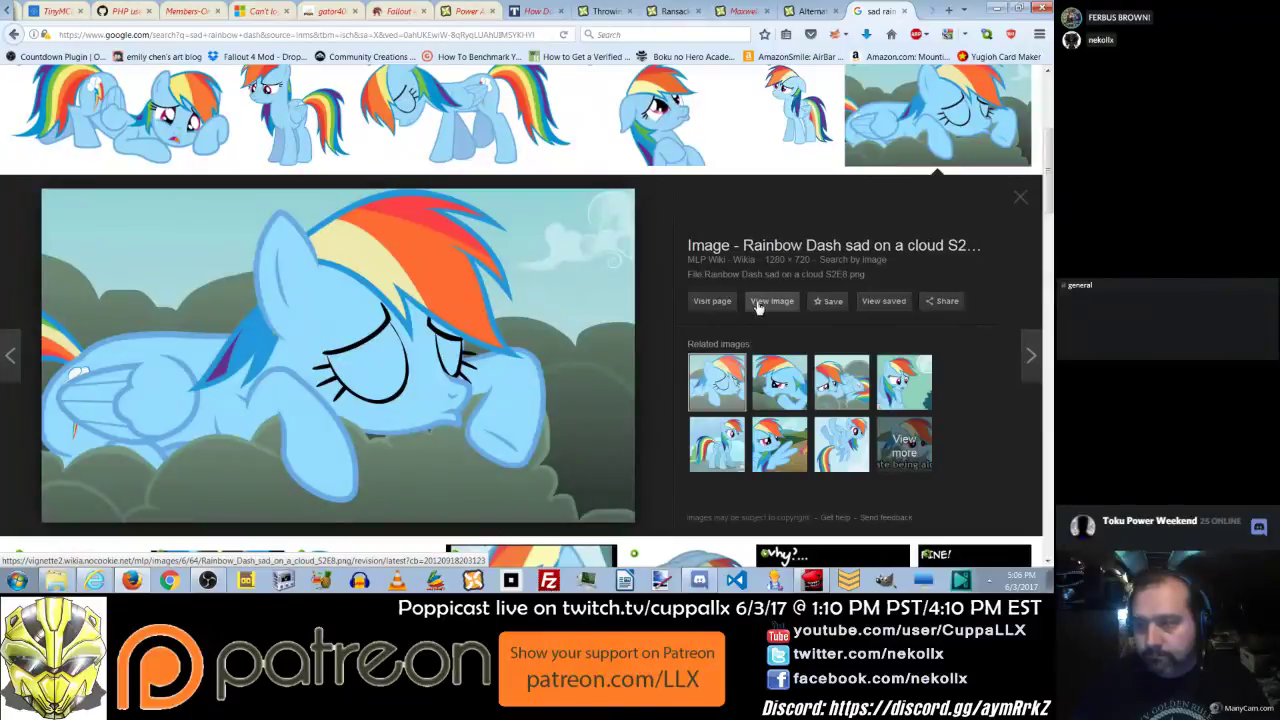
Open the Rainbow Dash on a cloud image full size and save it as Rainbow_Dash_sad_on_a_cloud_S2E8.png in the Fallout 4 sources folder.
left_click(760, 301)
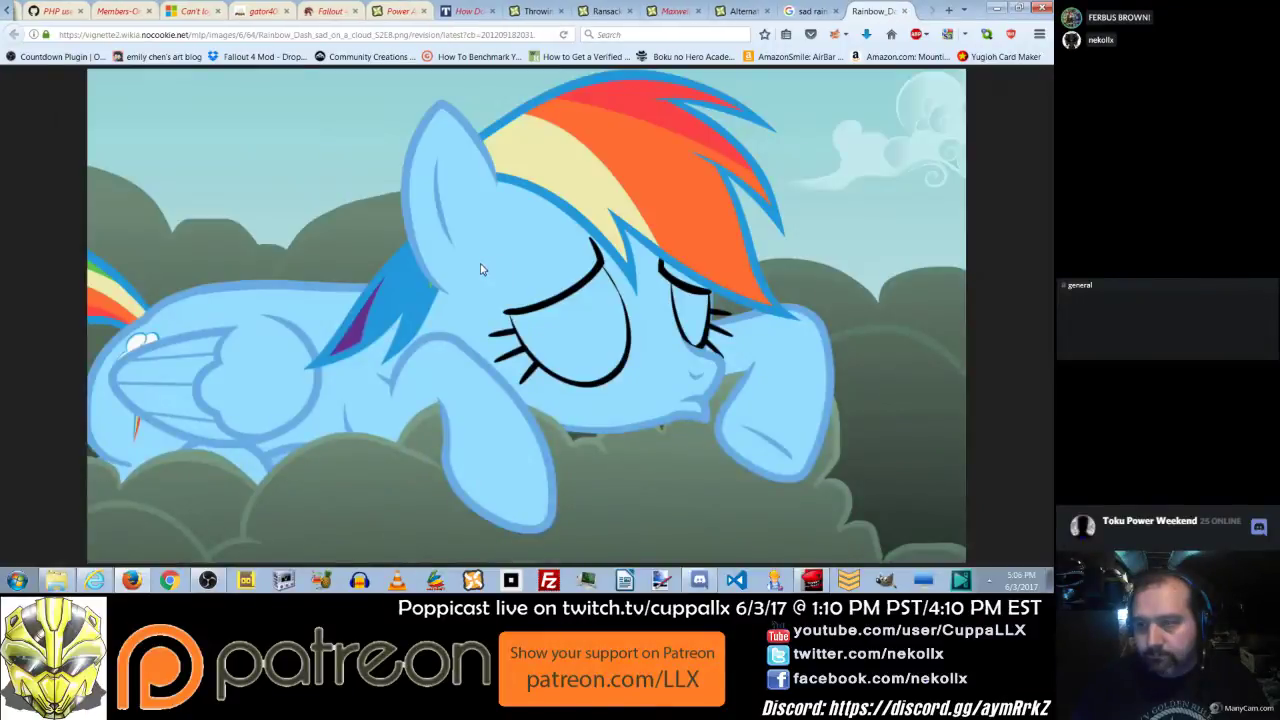
right_click(484, 266)
left_click(555, 303)
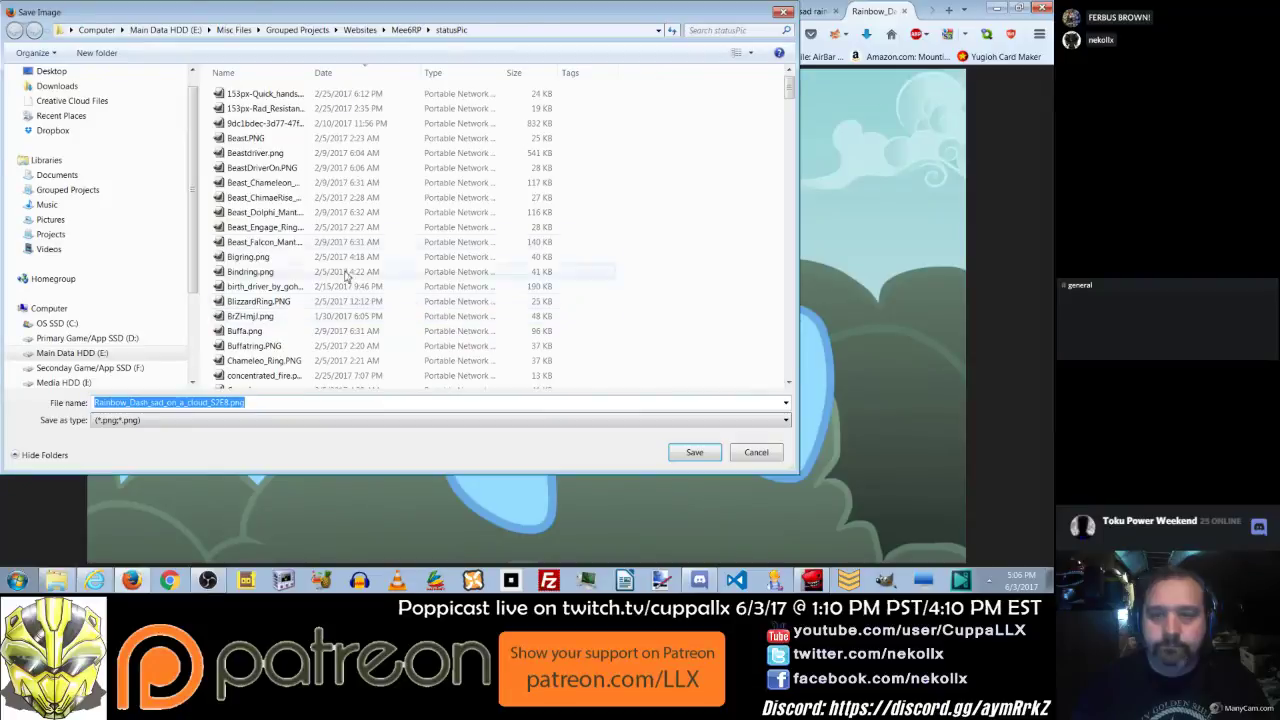
left_click(61, 115)
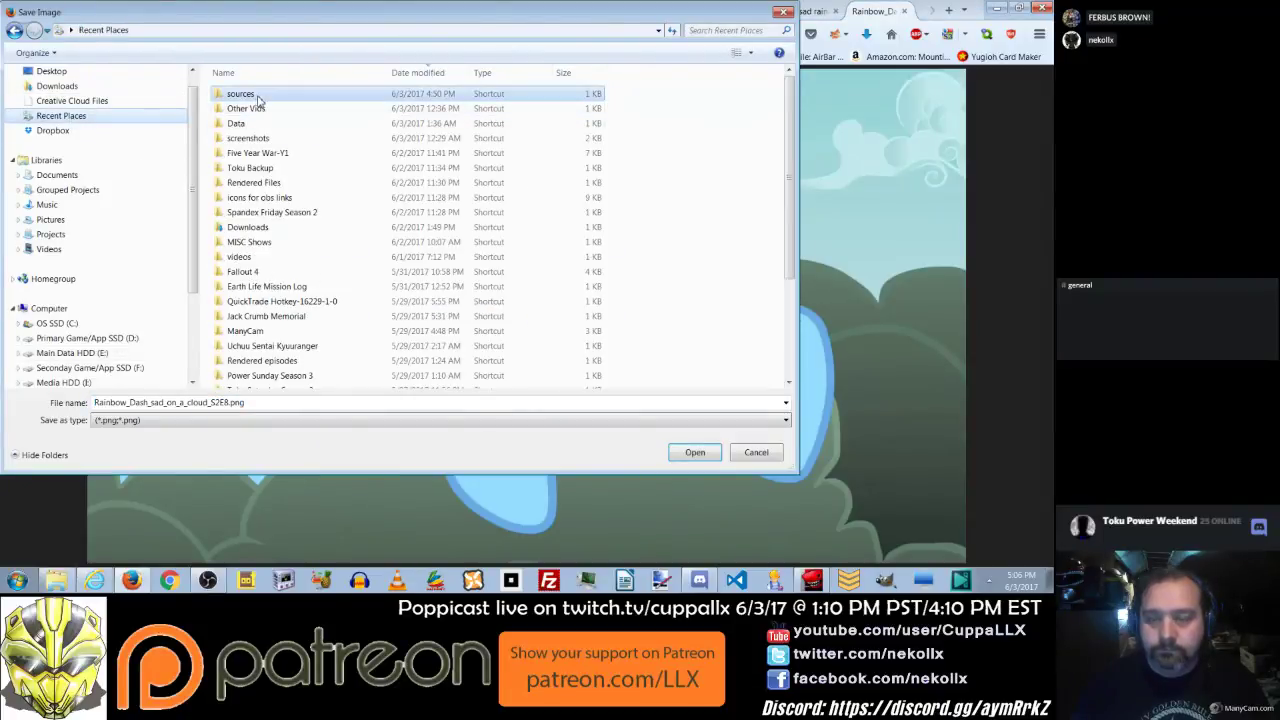
double_click(255, 96)
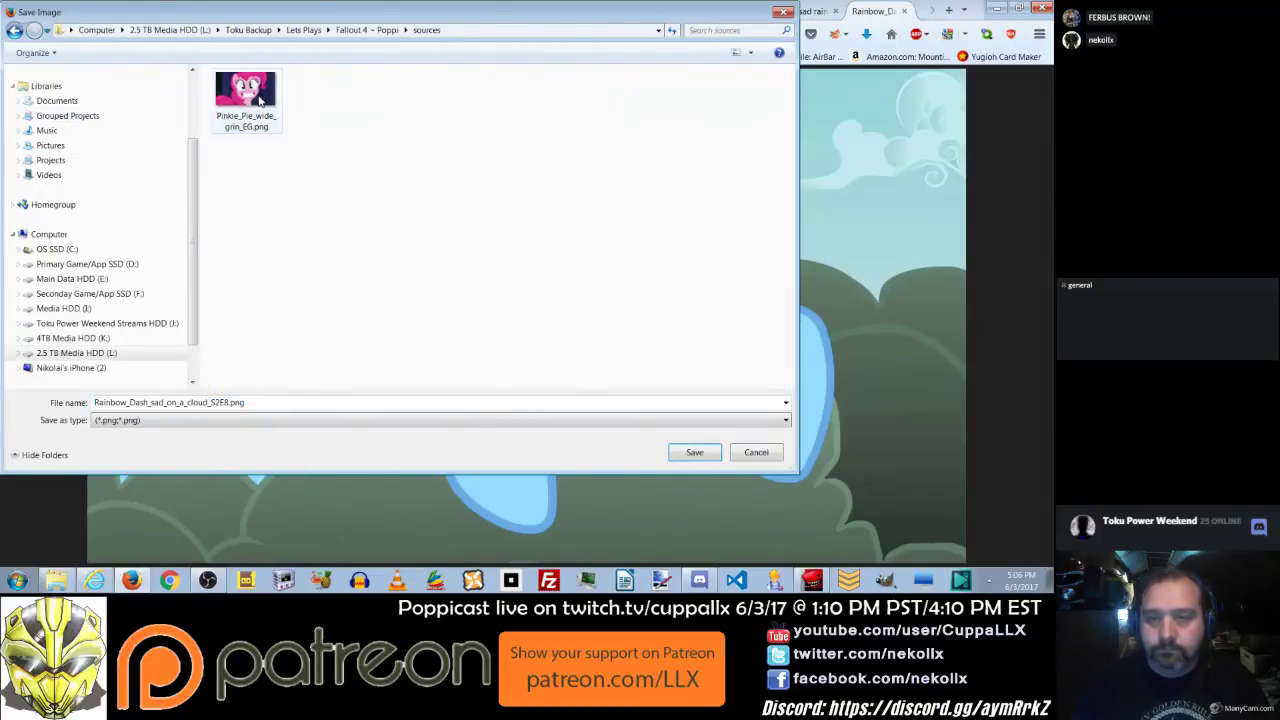
left_click(682, 455)
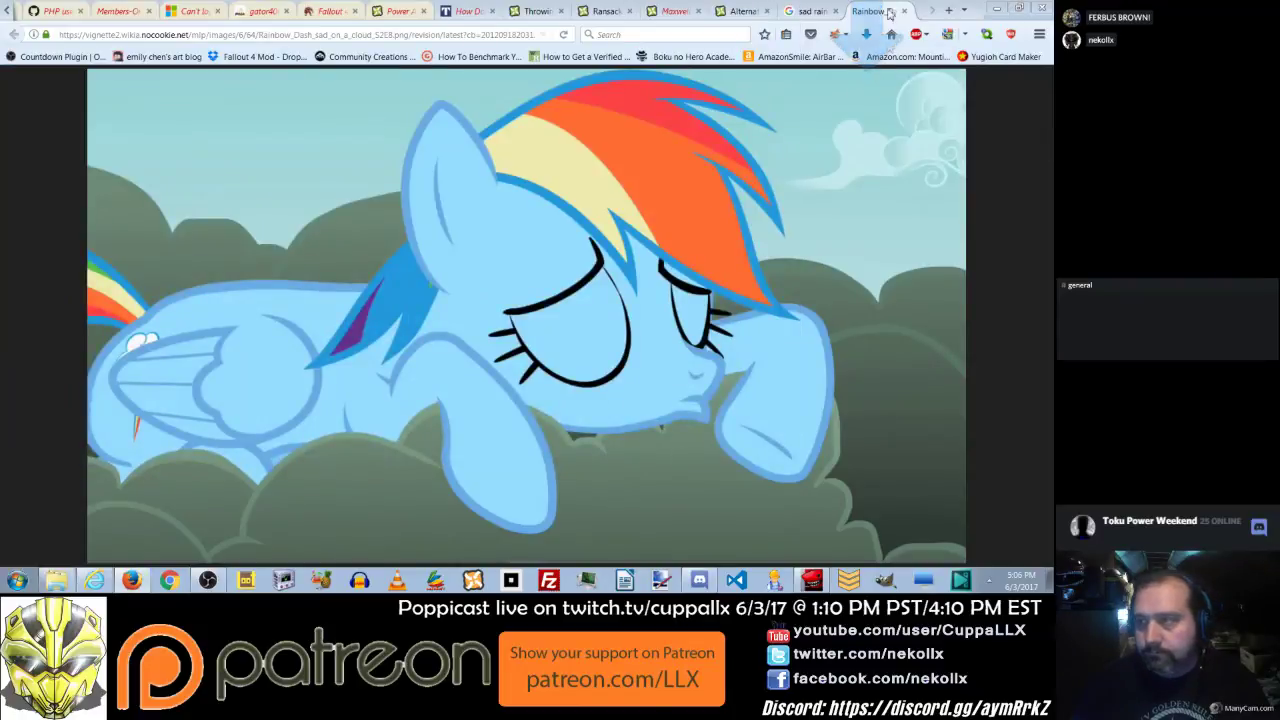
Close the image and its search results page, and switch back to Lightworks.
left_click(903, 11)
left_click(904, 11)
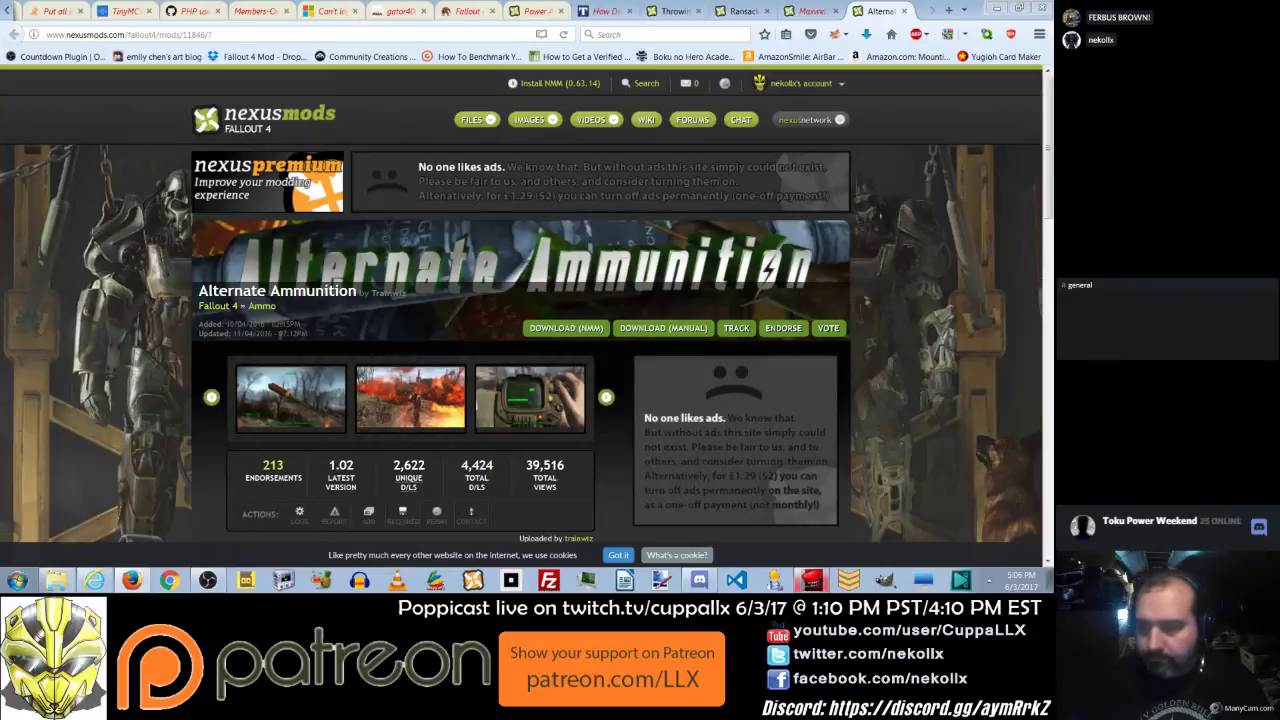
left_click(810, 581)
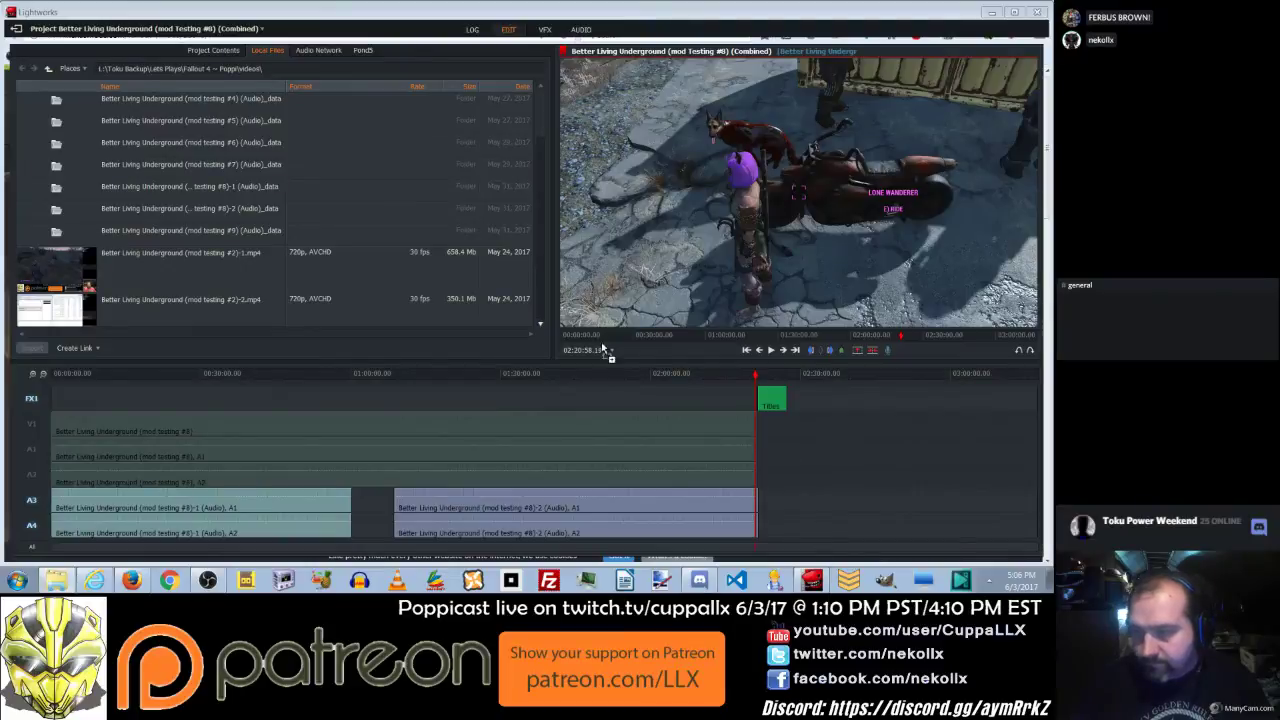
Place the Rainbow Dash sad on a cloud image on the video track after the gameplay and lengthen its clip.
left_click_drag(112, 105, 817, 436)
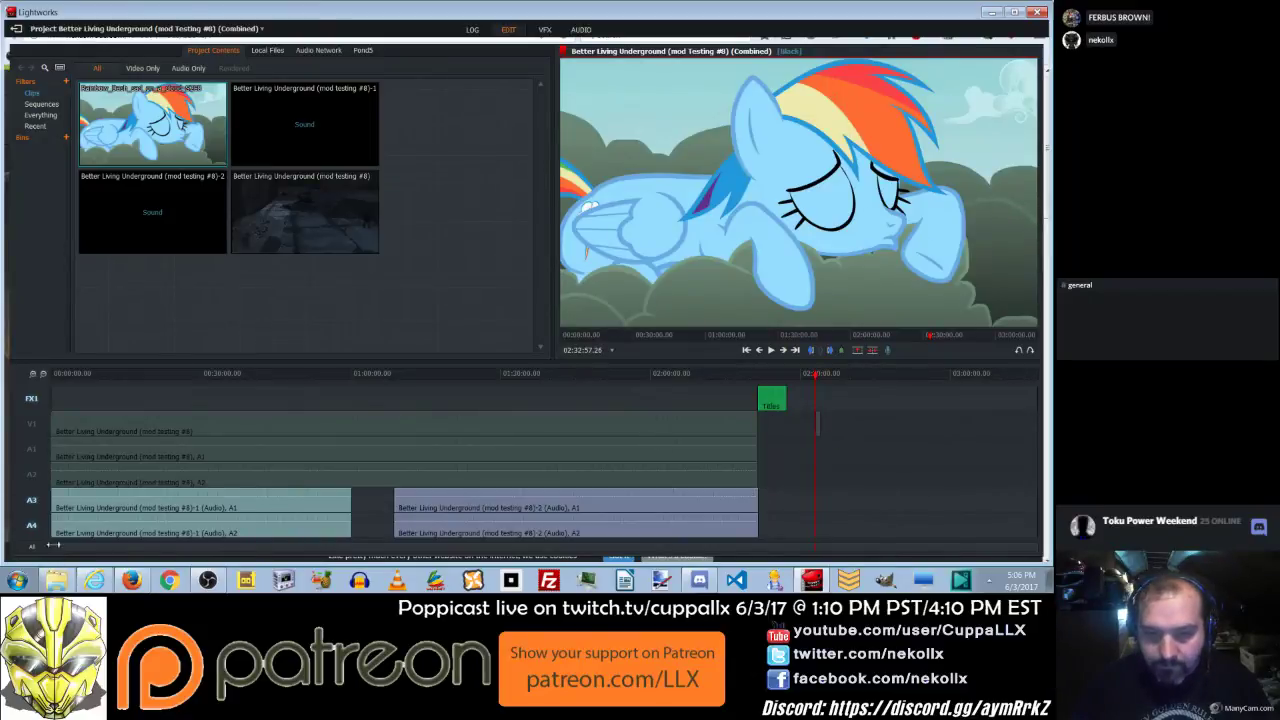
left_click(34, 376)
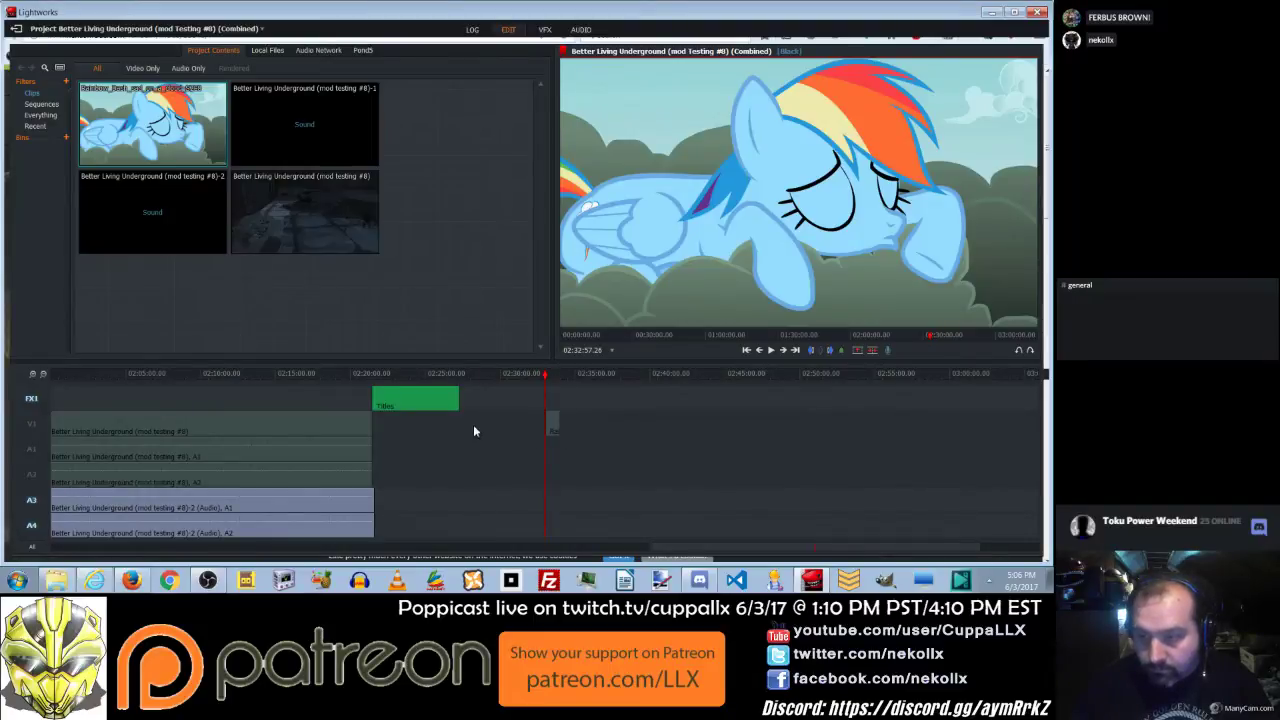
left_click(554, 428)
key("End")
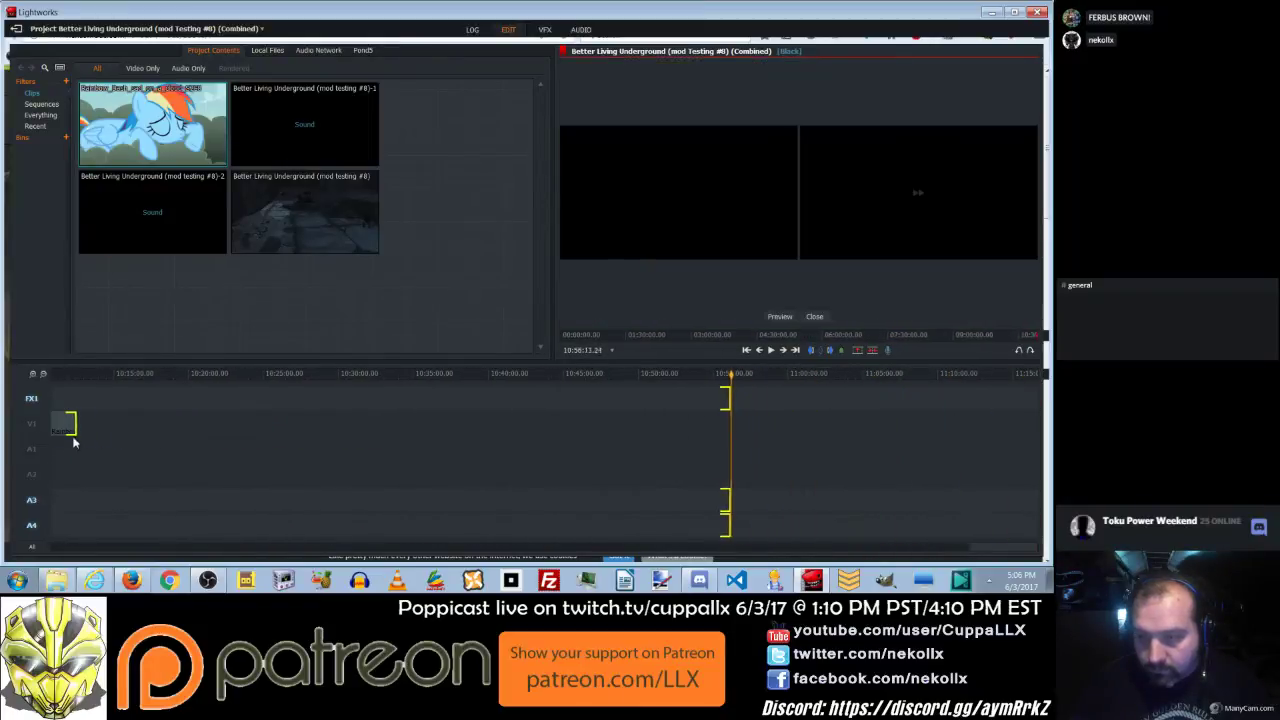
left_click_drag(73, 442, 52, 447)
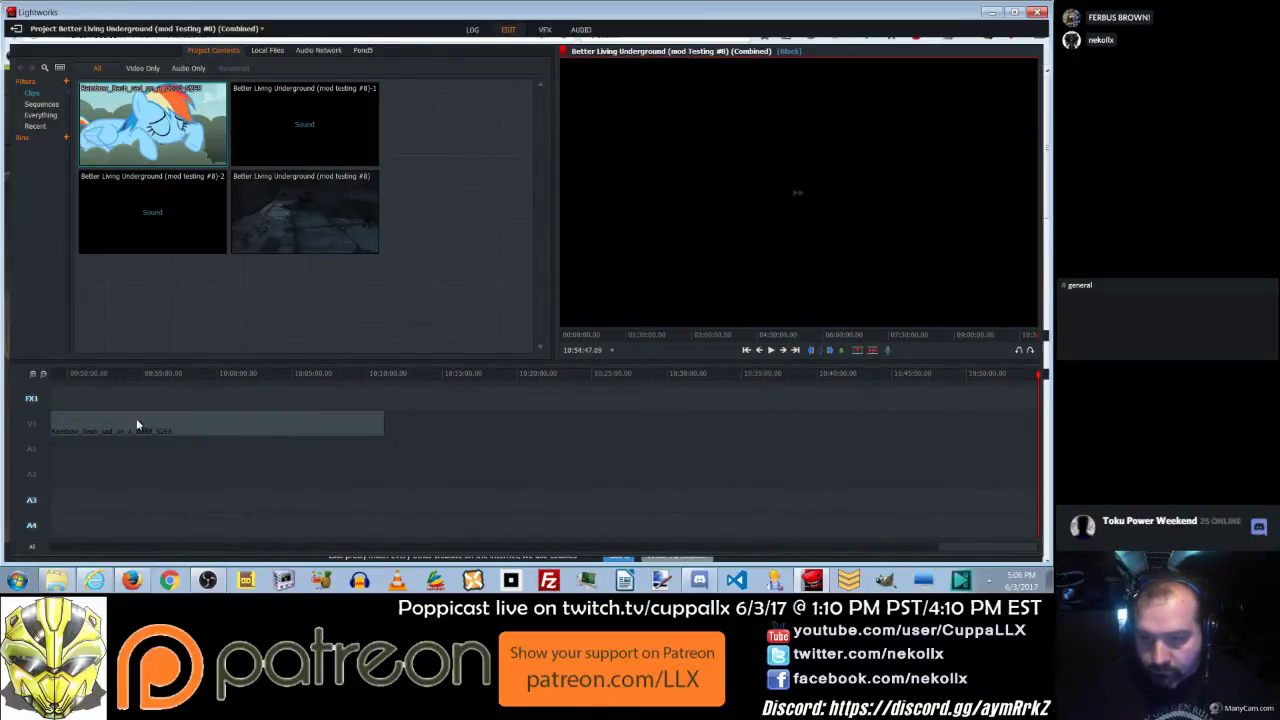
left_click(44, 376)
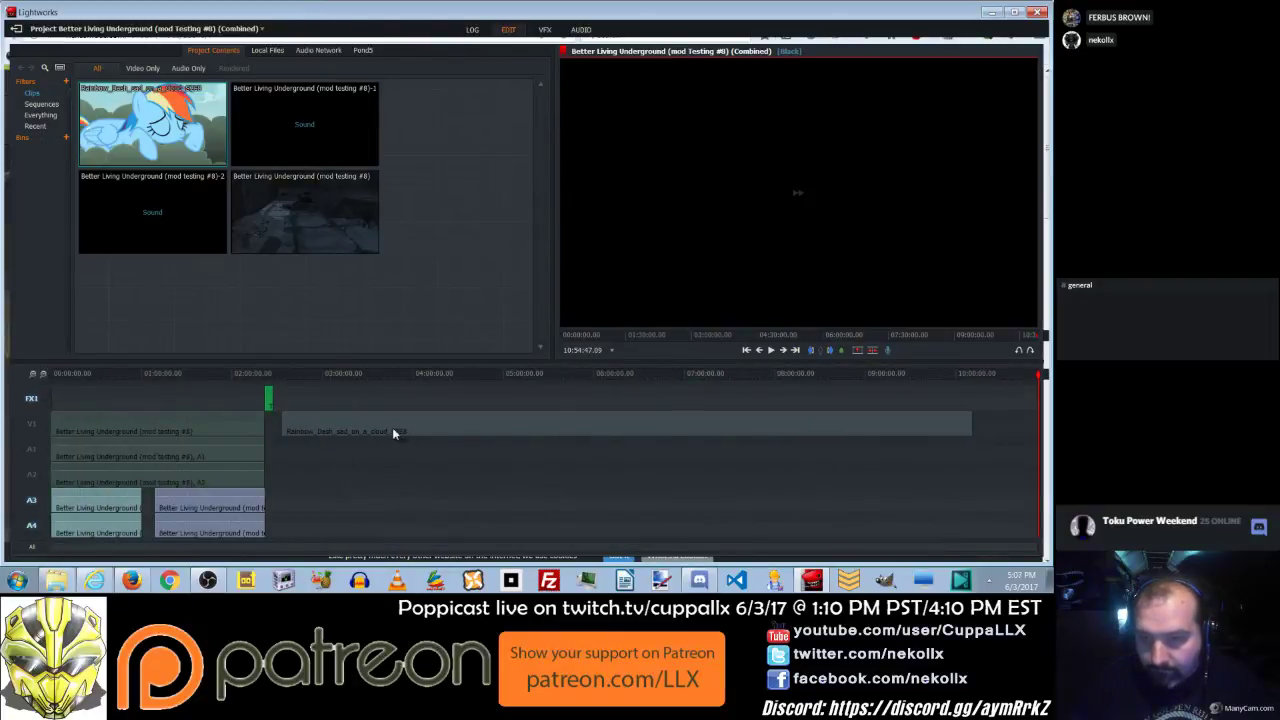
Activate the V1, A1 and A2 tracks for editing.
right_click(382, 424)
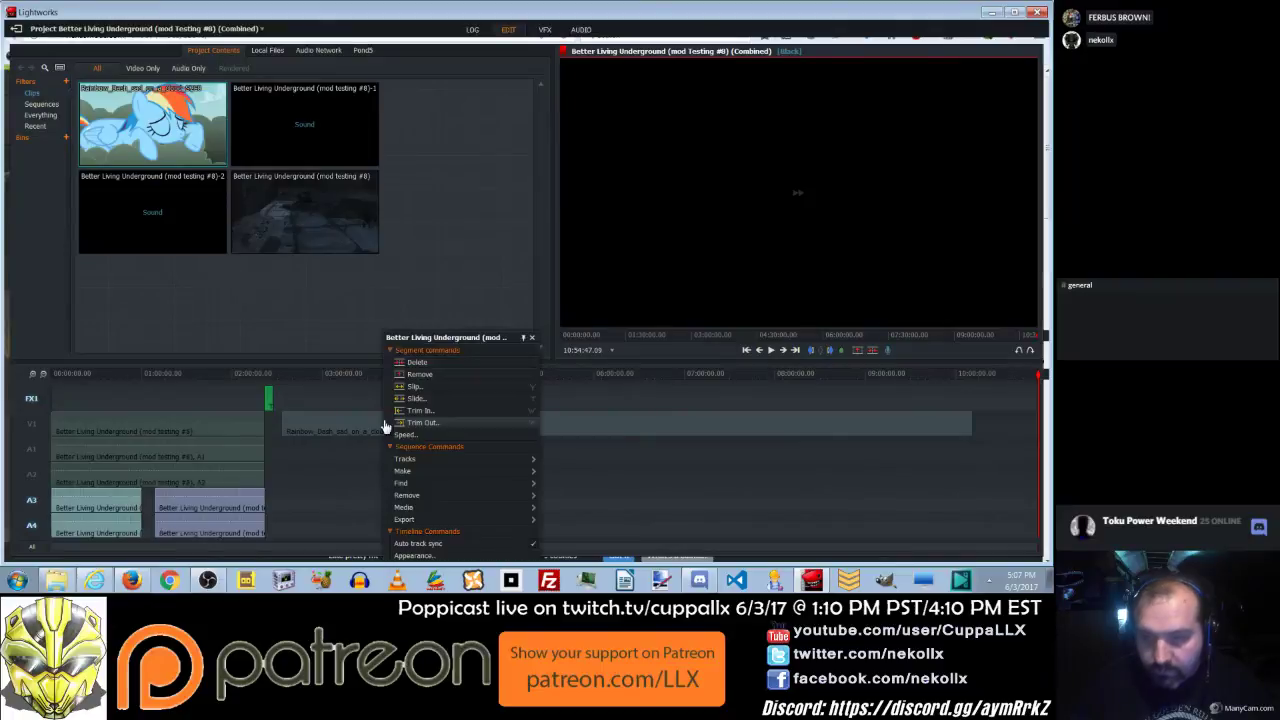
left_click(268, 51)
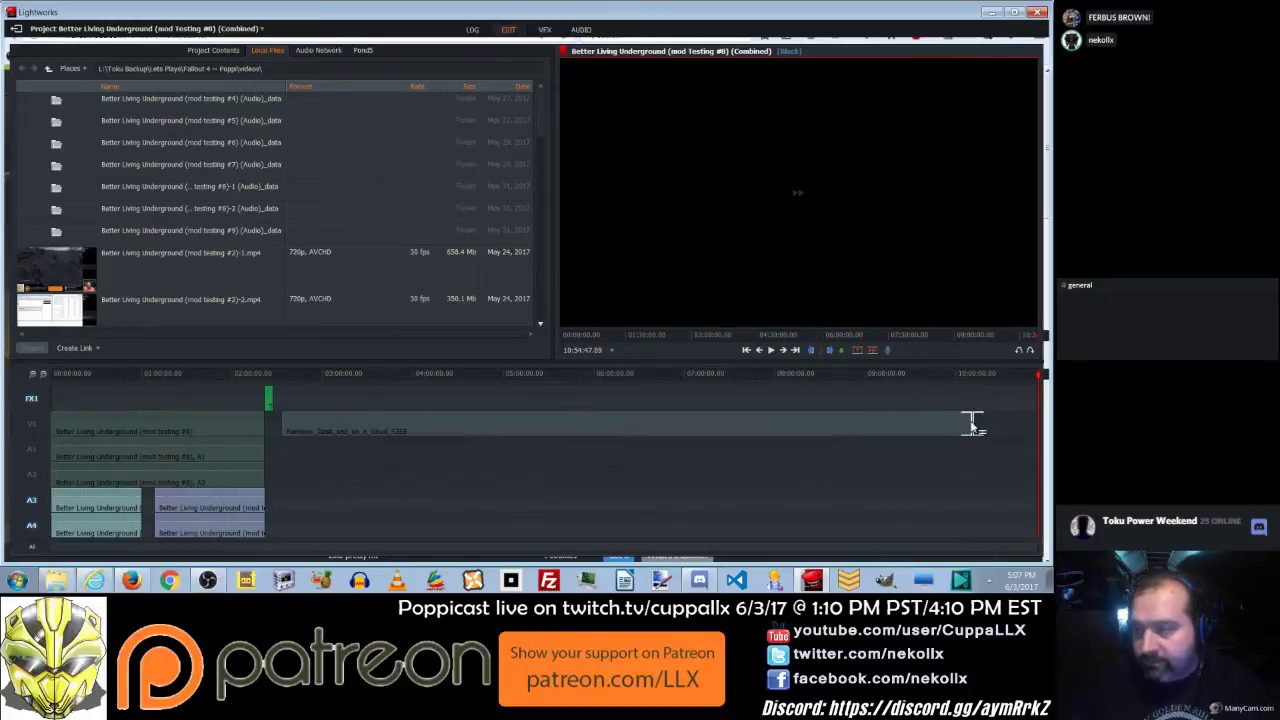
left_click(32, 427)
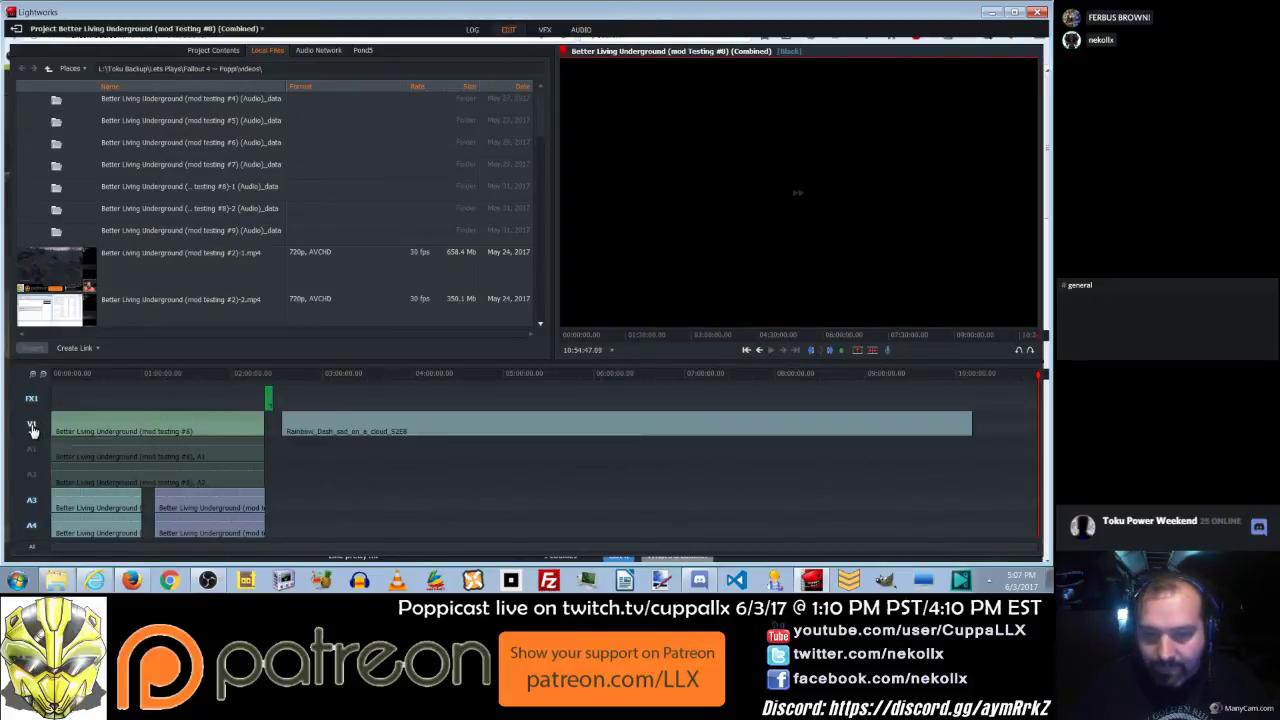
left_click(30, 452)
left_click(30, 476)
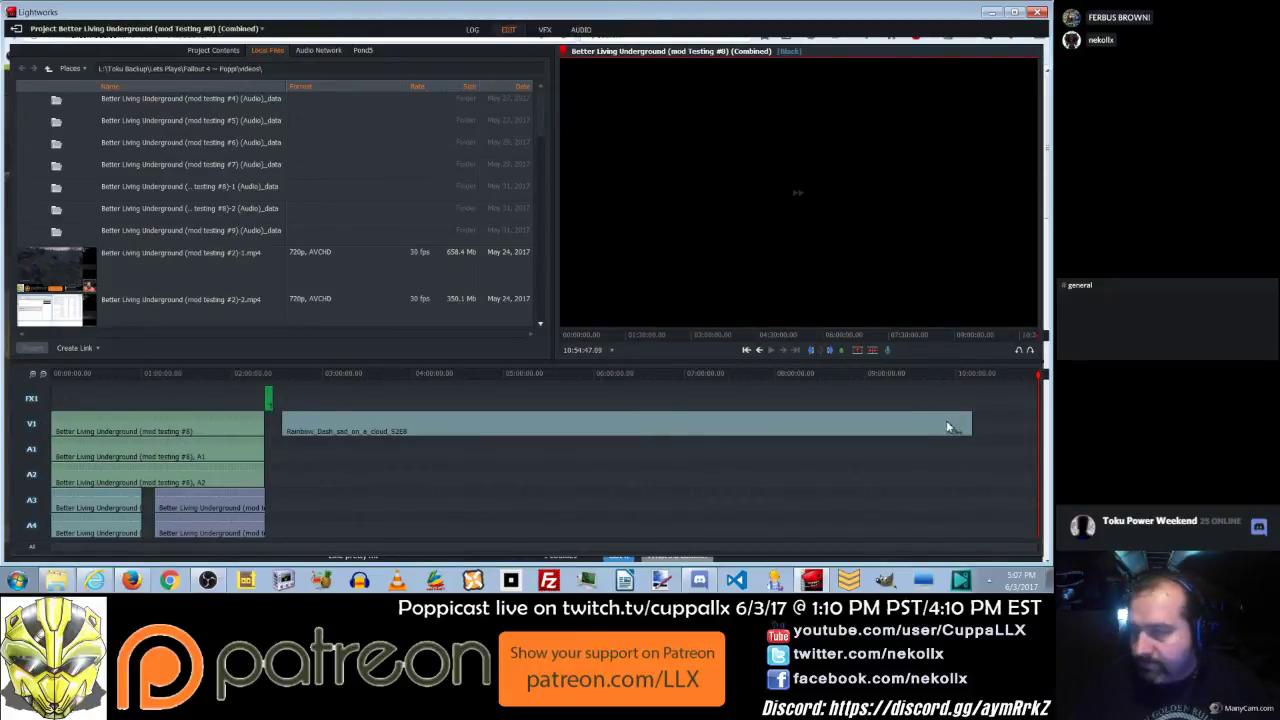
Align the Rainbow Dash clip with the end of the gameplay and shorten it to match the title's length.
left_click_drag(969, 424, 548, 424)
left_click_drag(427, 465, 292, 430)
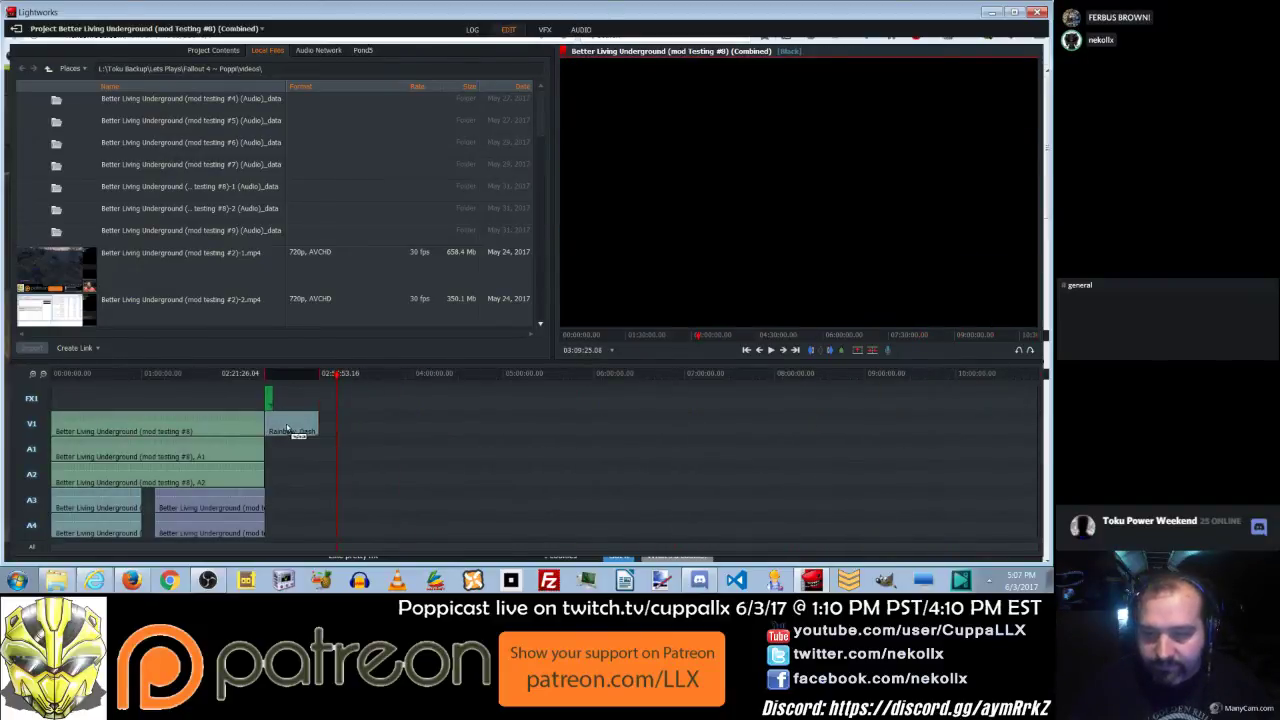
left_click(300, 430)
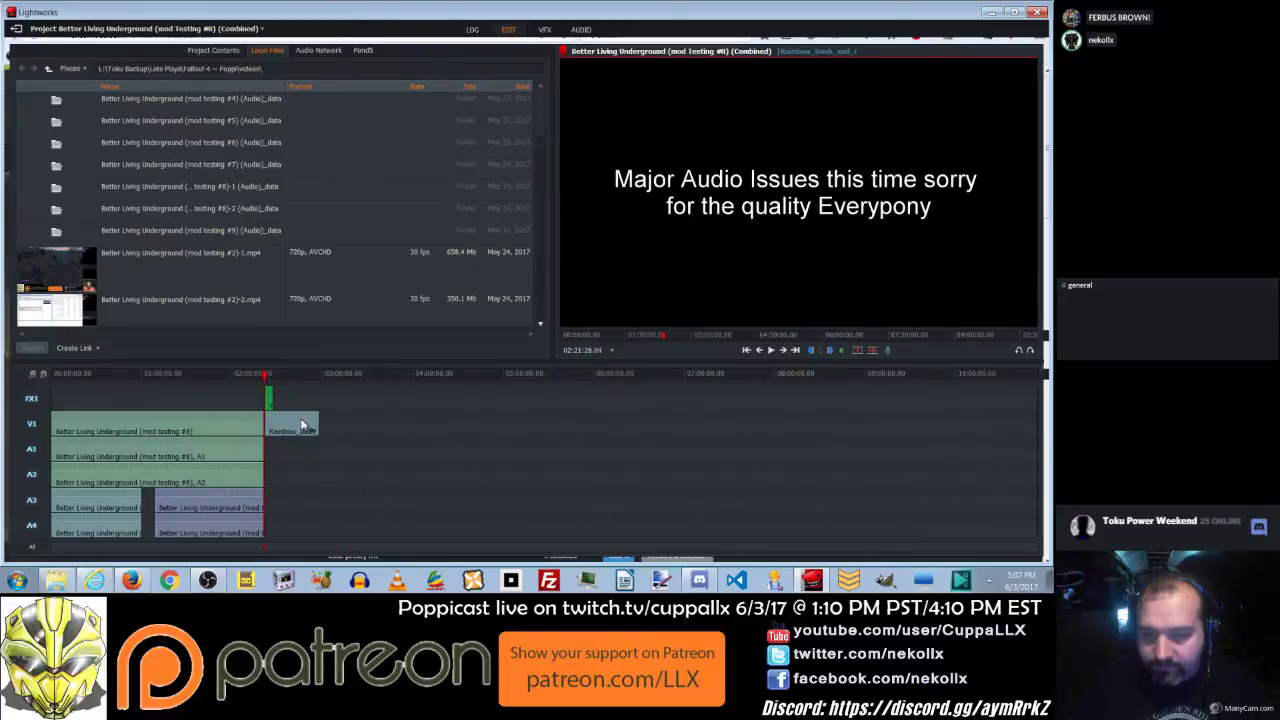
left_click_drag(322, 430, 269, 428)
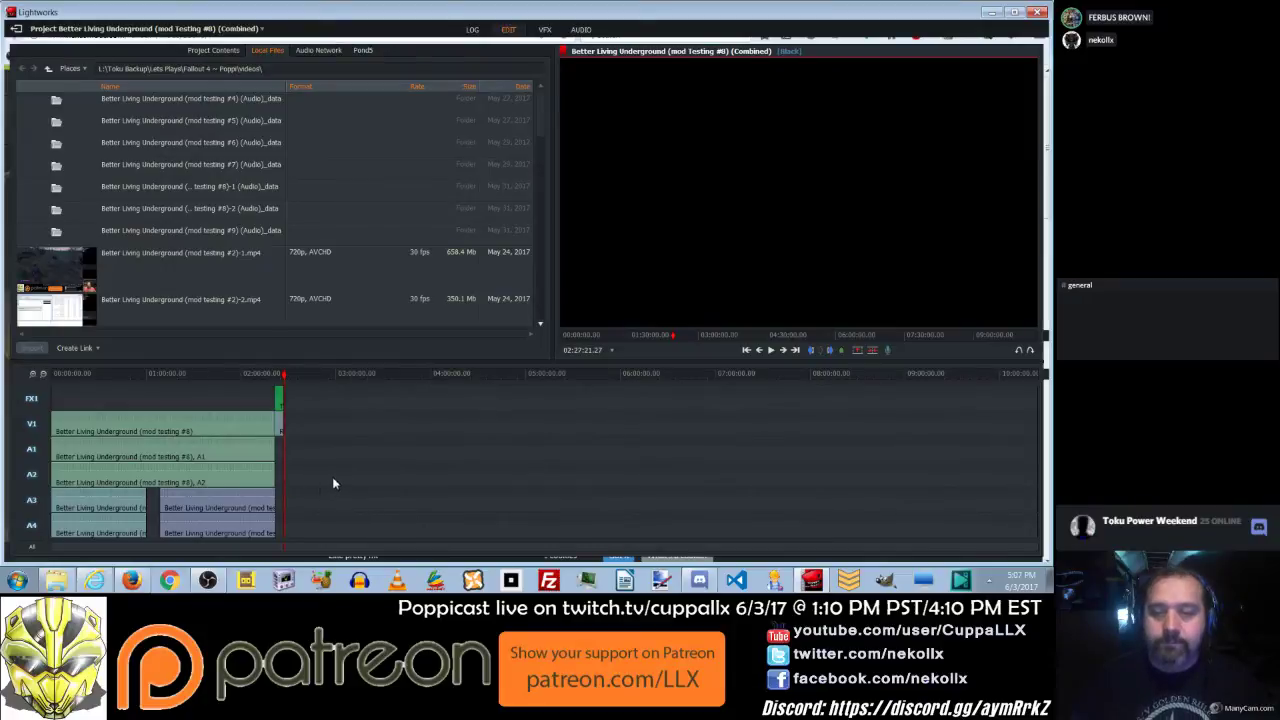
Set both the in and out effects of the apology title to Fade.
left_click_drag(261, 372, 277, 385)
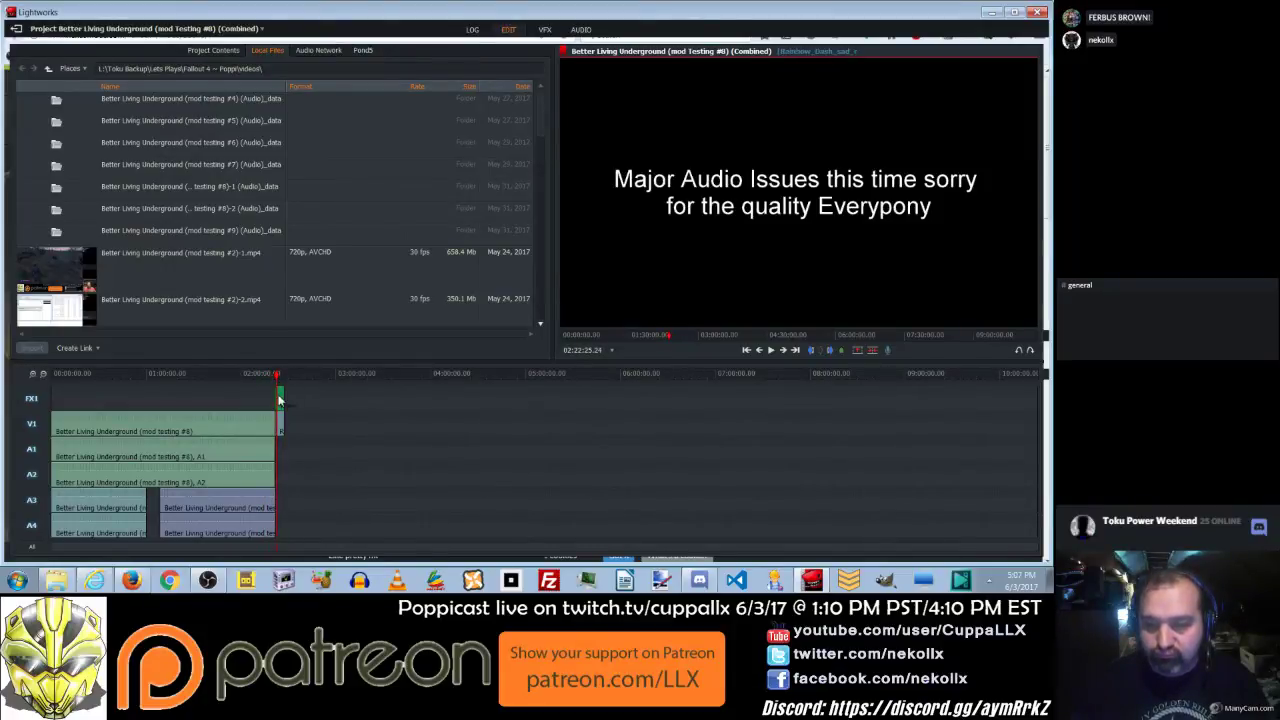
left_click(548, 30)
left_click(230, 383)
left_click(236, 426)
left_click(238, 429)
left_click(238, 429)
left_click(226, 450)
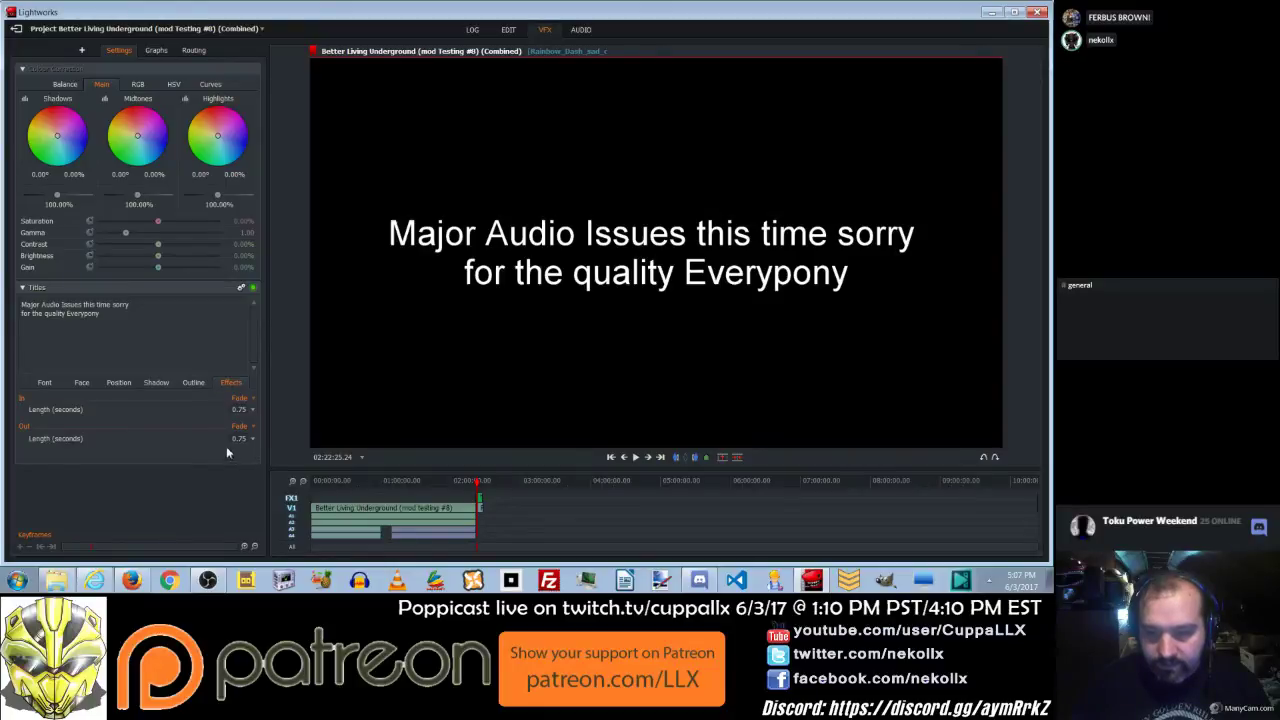
Play back the end of the gameplay and its transition into the apology title.
left_click(470, 480)
left_click(636, 456)
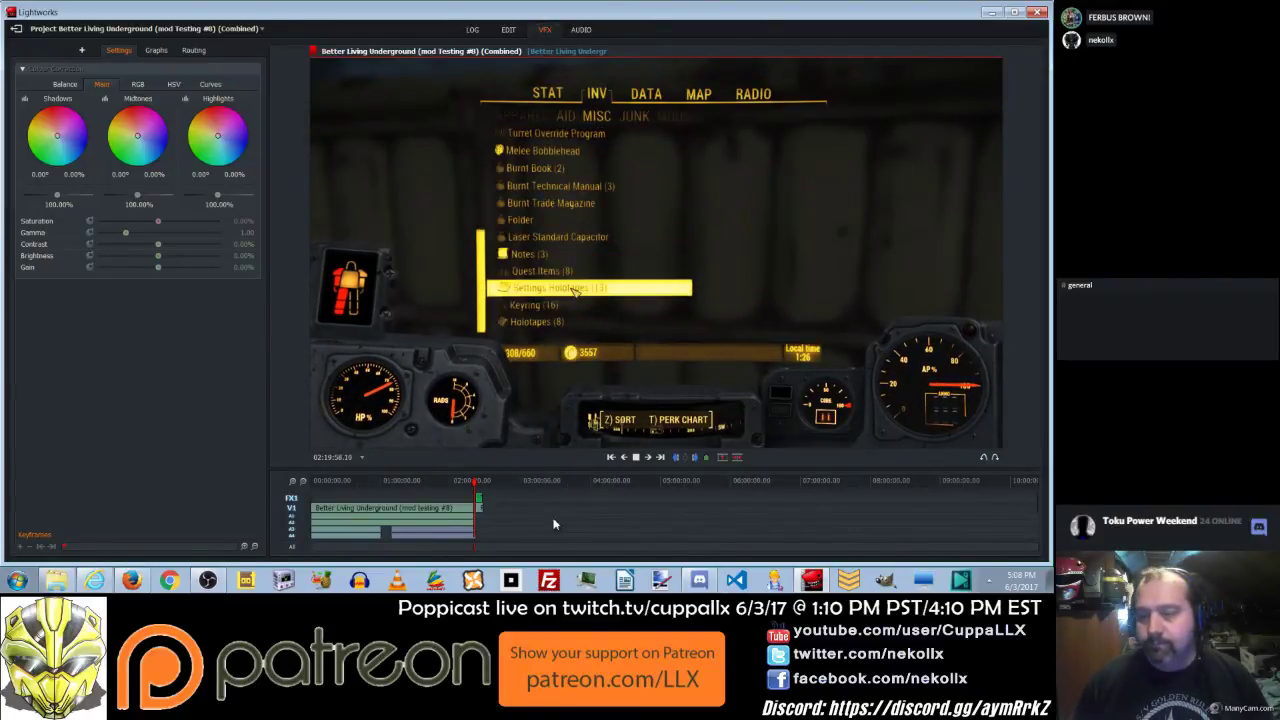
left_click(508, 30)
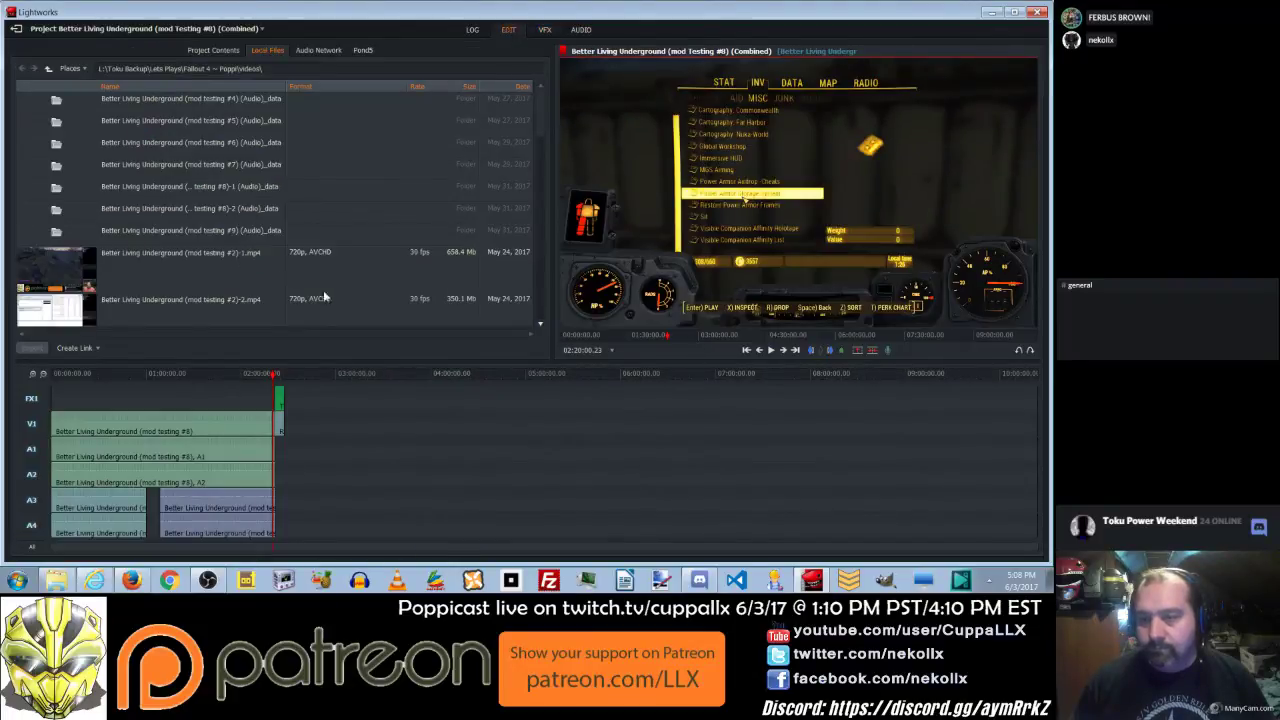
left_click(775, 349)
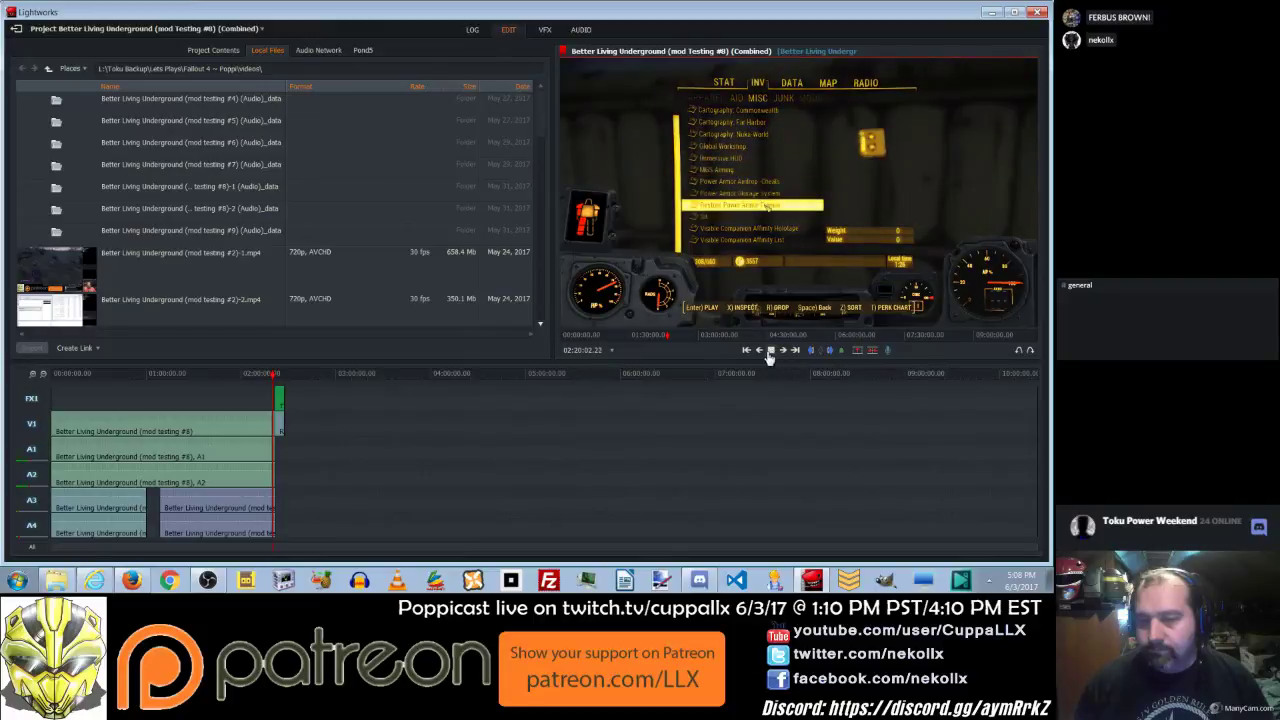
left_click(276, 374)
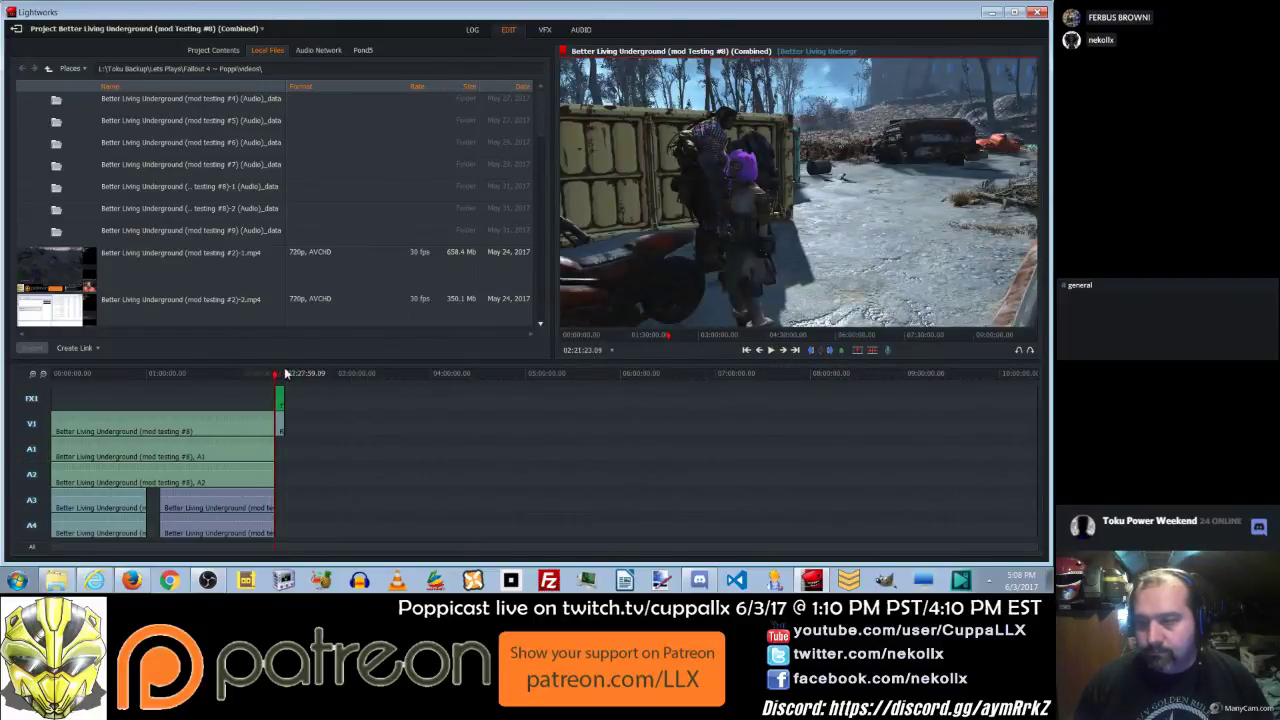
left_click(771, 356)
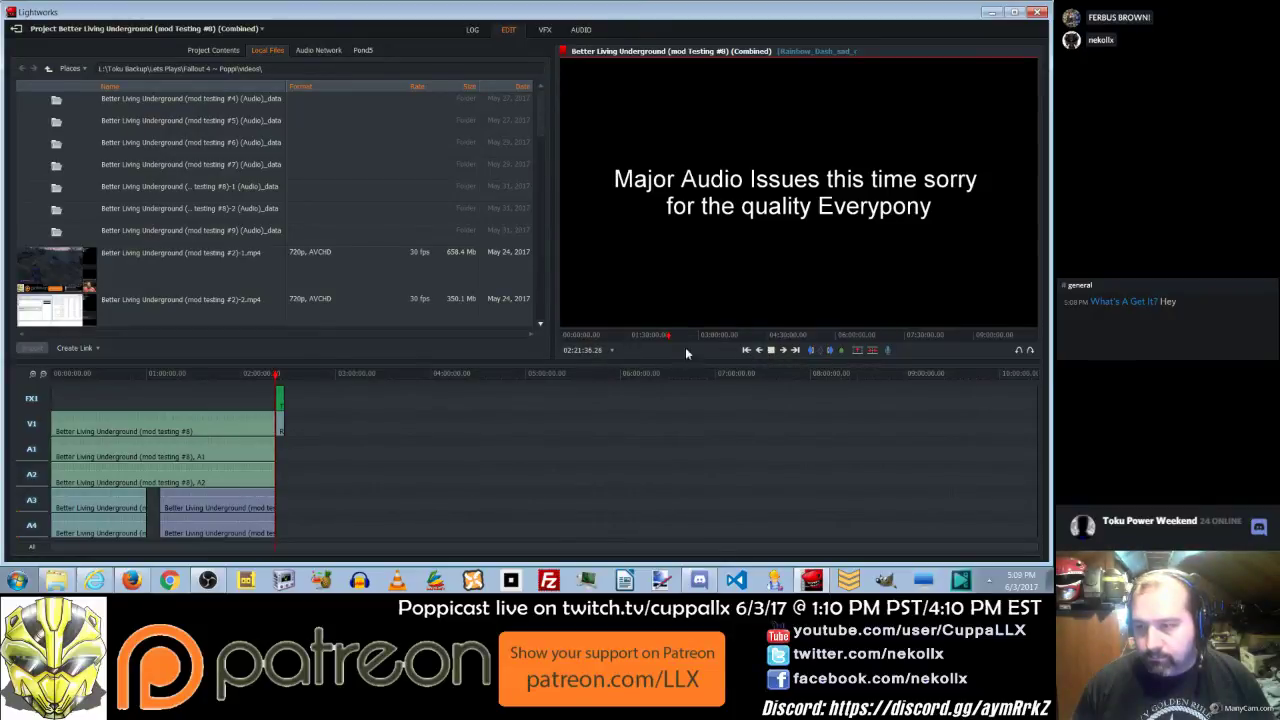
left_click(771, 351)
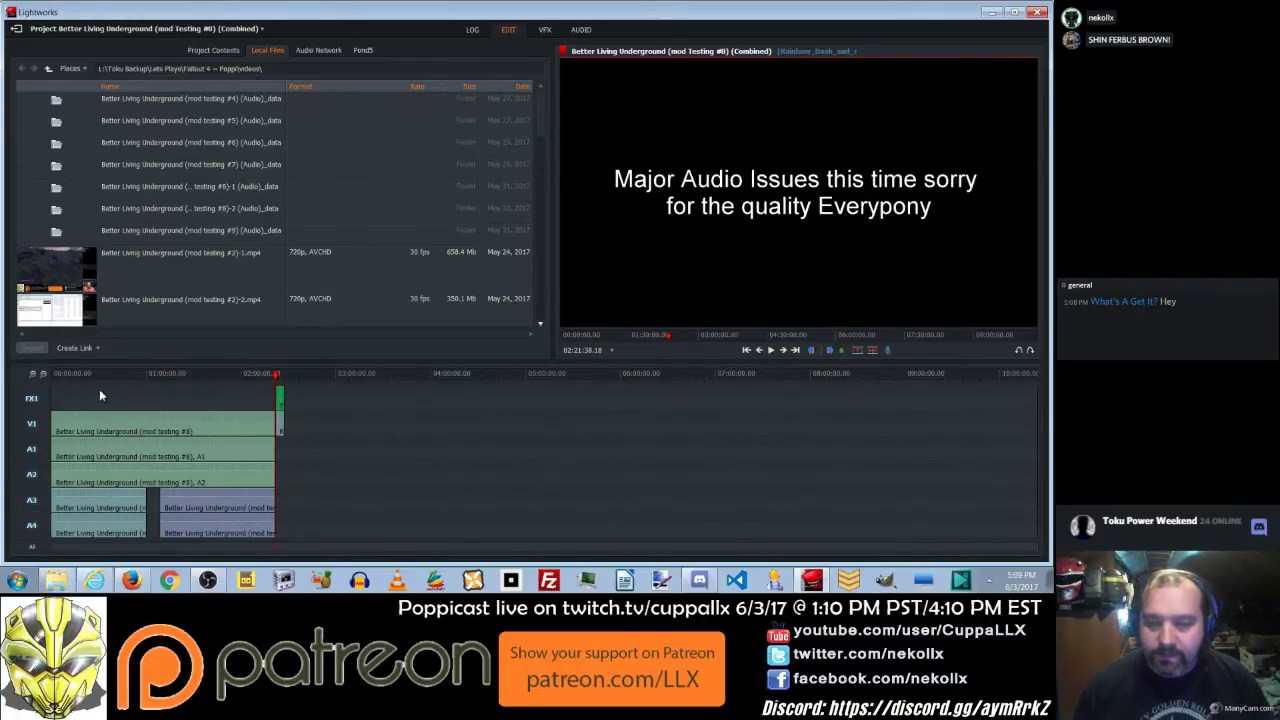
Remove the Titles effect from the separate effects track above the Rainbow Dash clip.
left_click(32, 375)
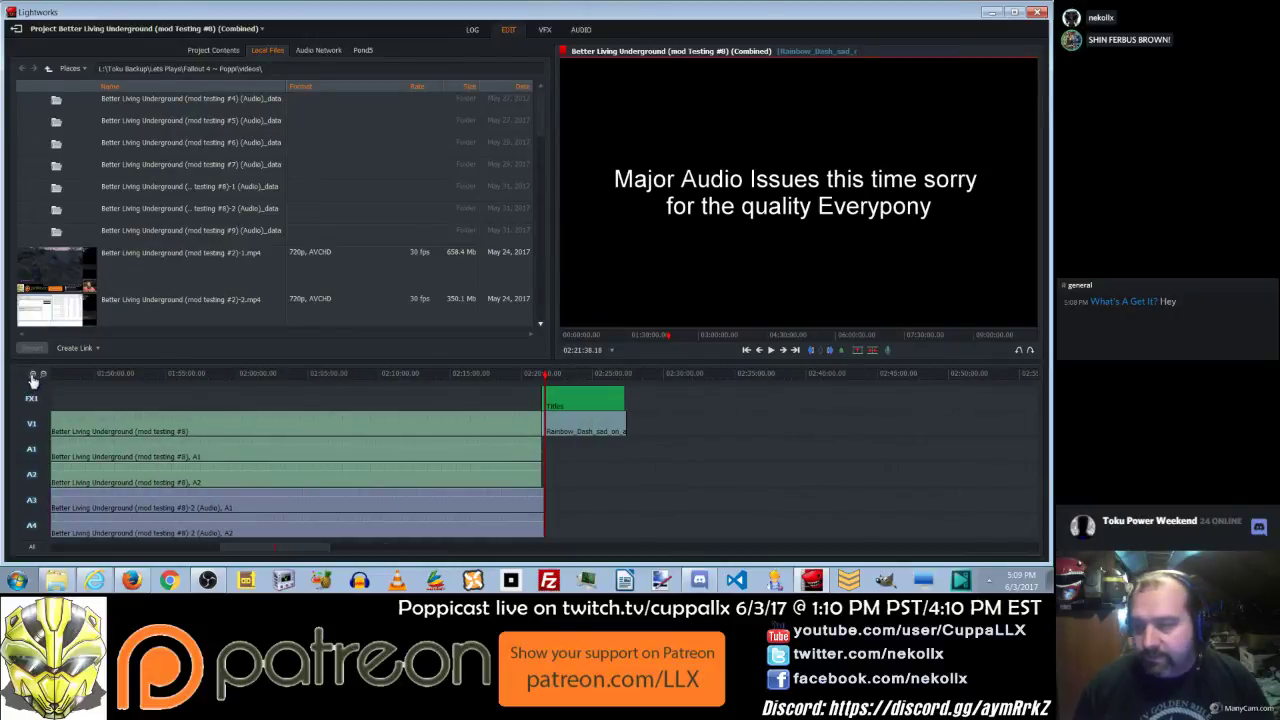
left_click(32, 376)
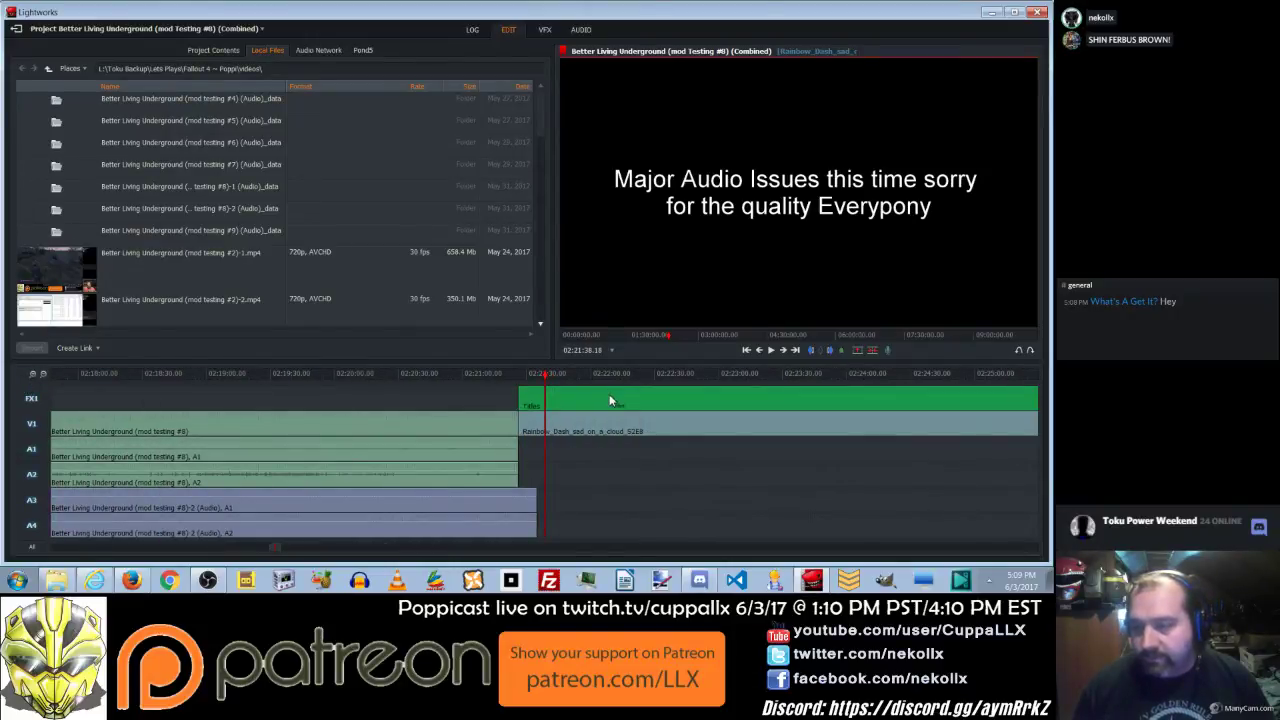
mouse_move(560, 404)
left_mouse_down()
mouse_move(550, 398)
mouse_move(571, 398)
mouse_move(548, 410)
mouse_move(557, 402)
left_mouse_up()
right_click(557, 402)
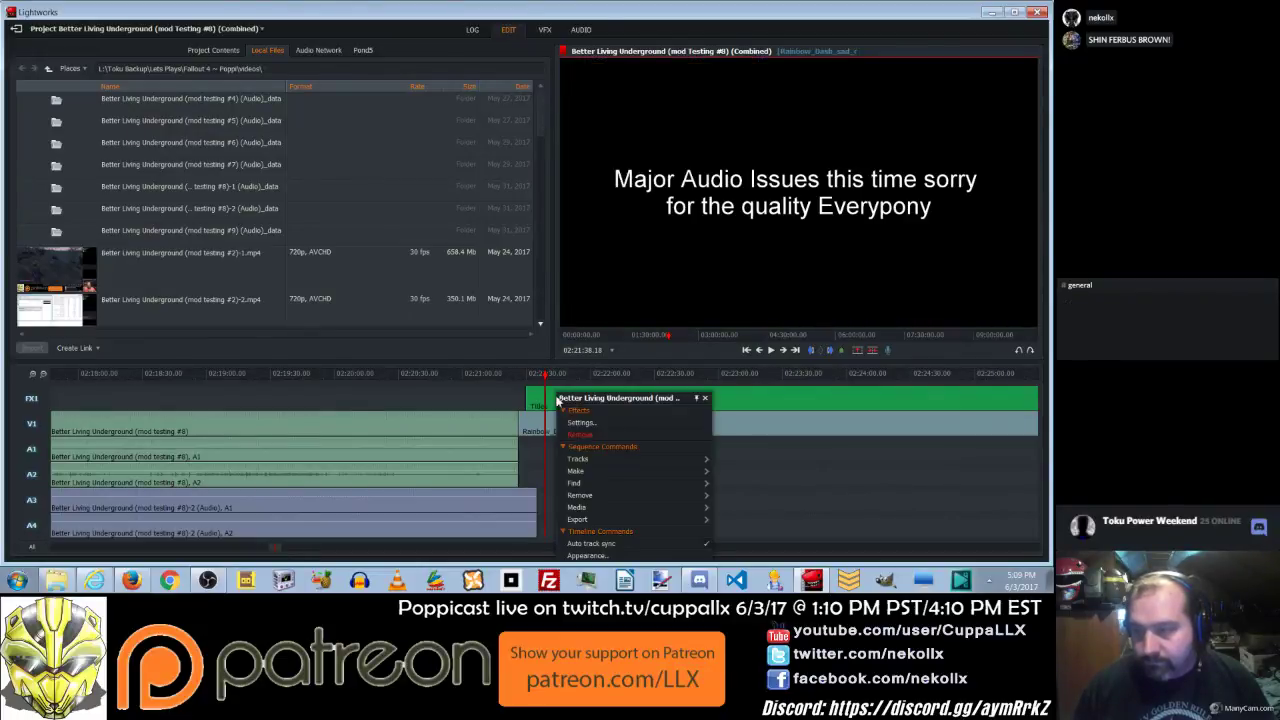
left_click(587, 437)
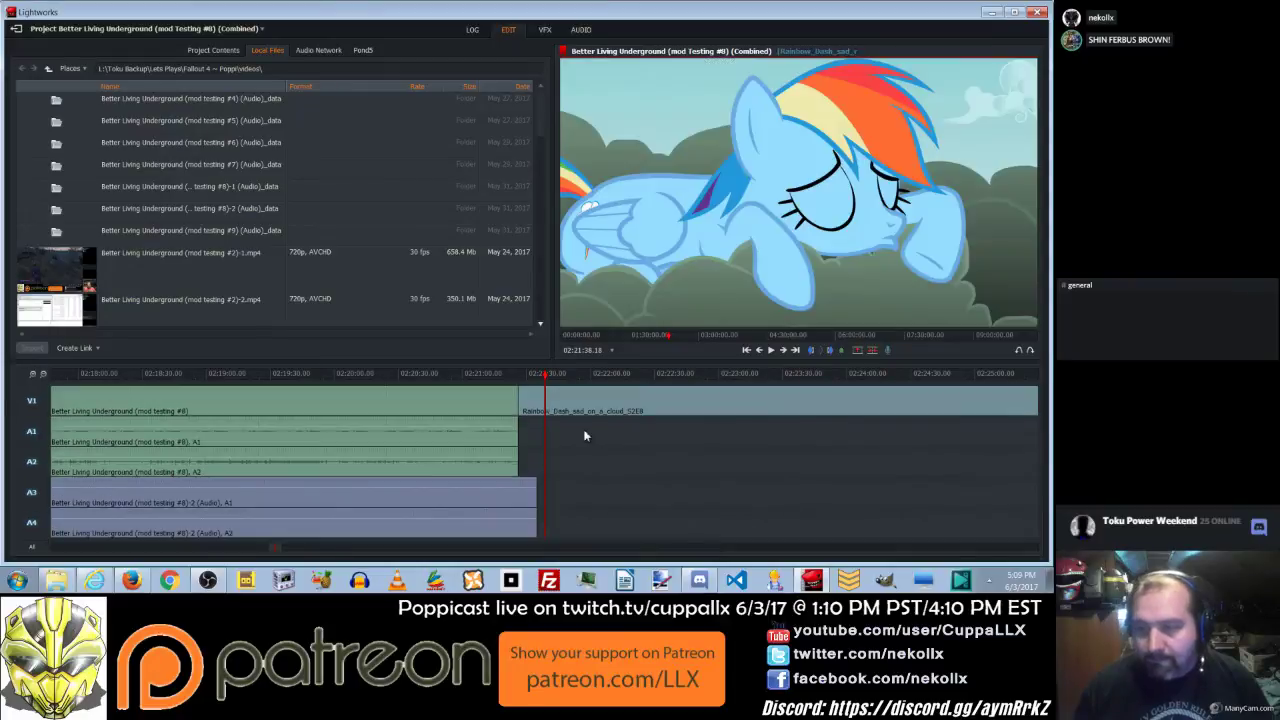
Add a Titles effect directly to the Rainbow Dash clip and move its text down to the lower part of the image.
left_click(544, 31)
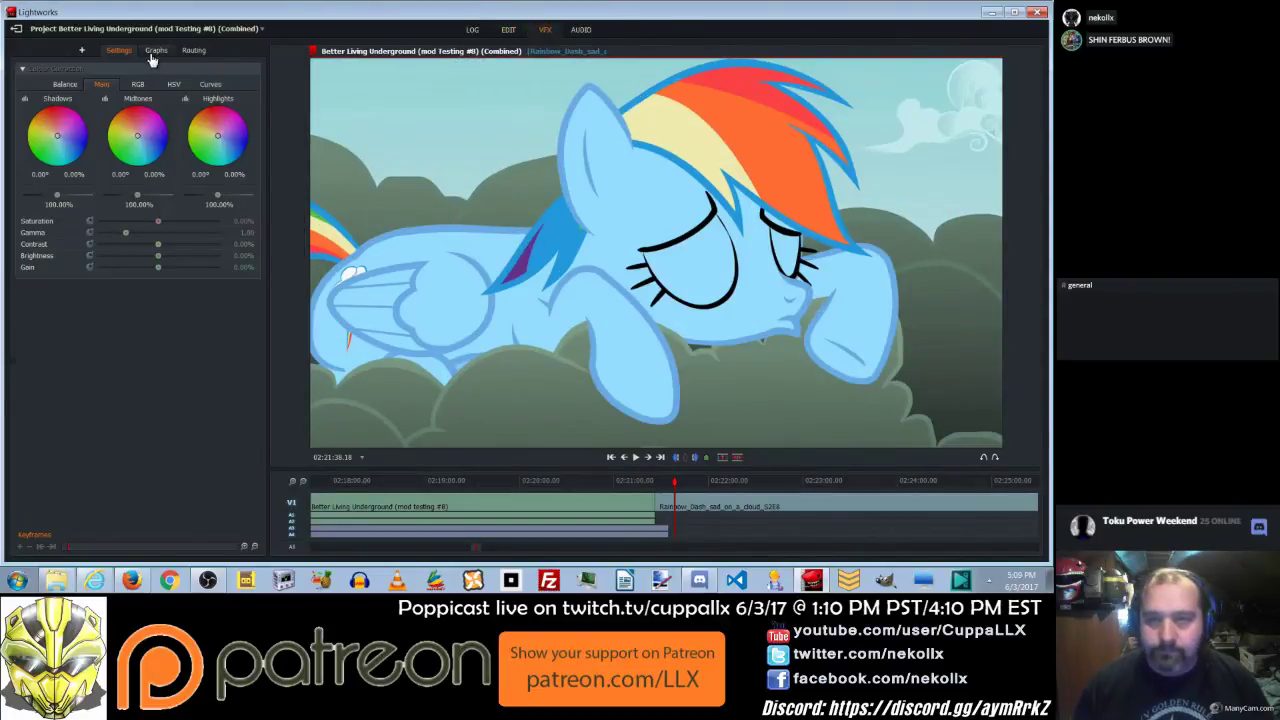
left_click(82, 50)
left_click_drag(111, 167, 669, 500)
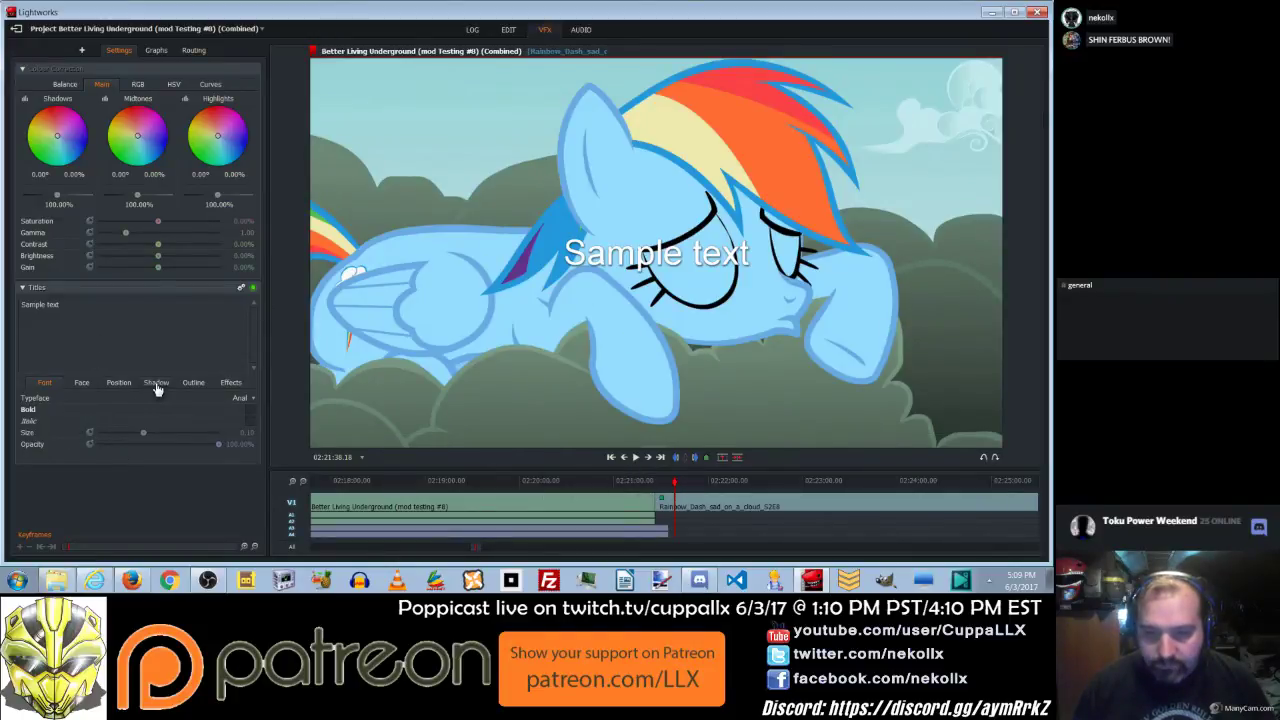
left_click(119, 383)
left_click_drag(158, 409, 208, 425)
Set the new title's in and out effects to Fade.
left_click(228, 382)
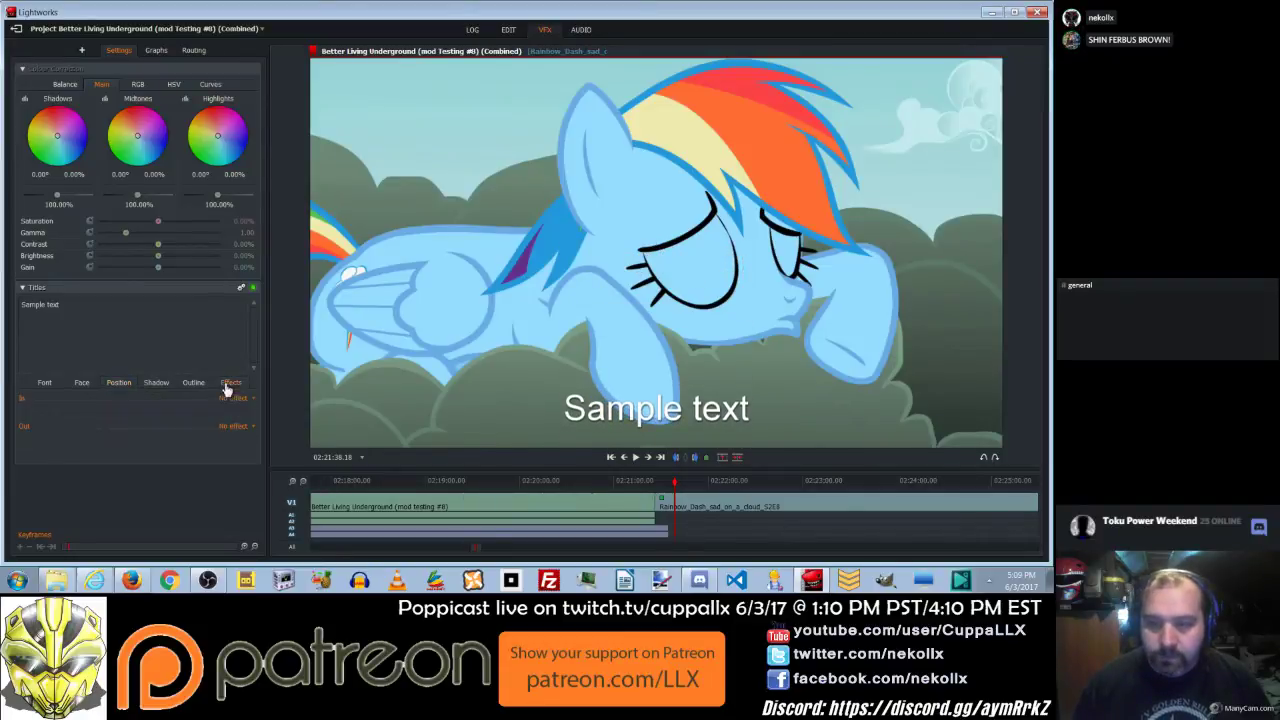
left_click(240, 399)
left_click(232, 421)
left_click(238, 426)
left_click(238, 451)
Replace the title's sample text with "Major Audio Issues this time Everypony".
triple_click(40, 304)
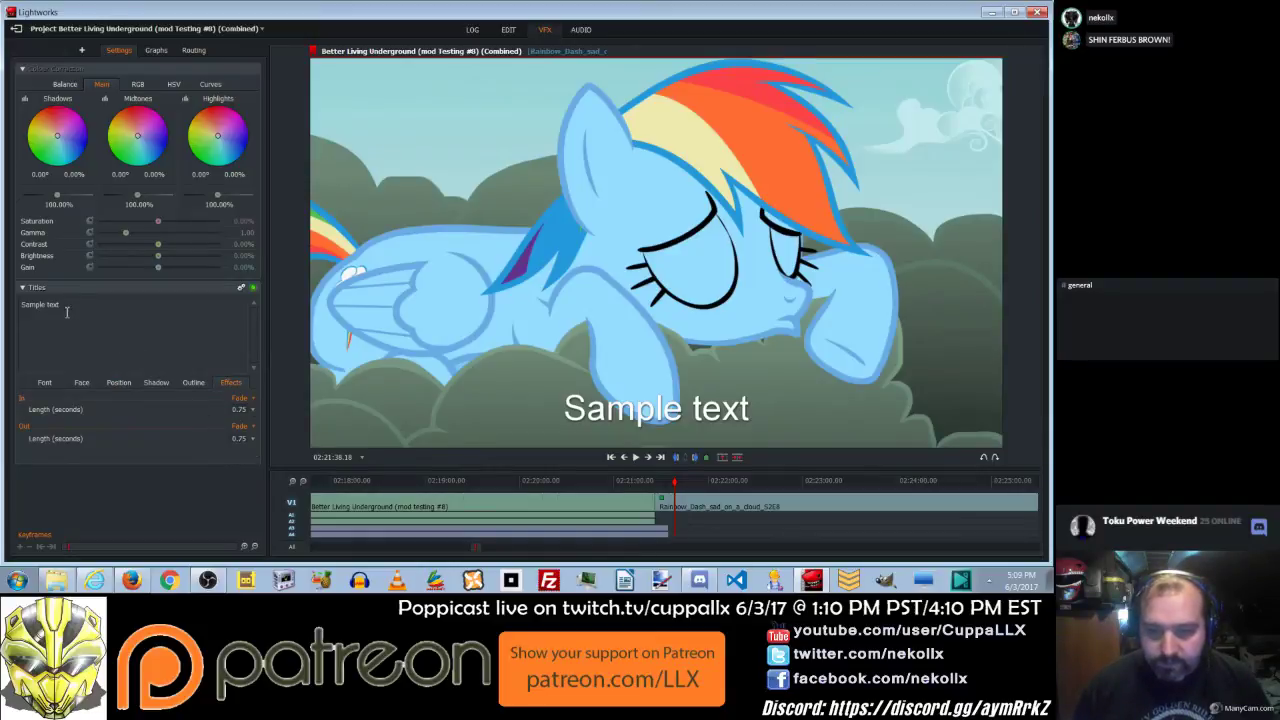
type("M")
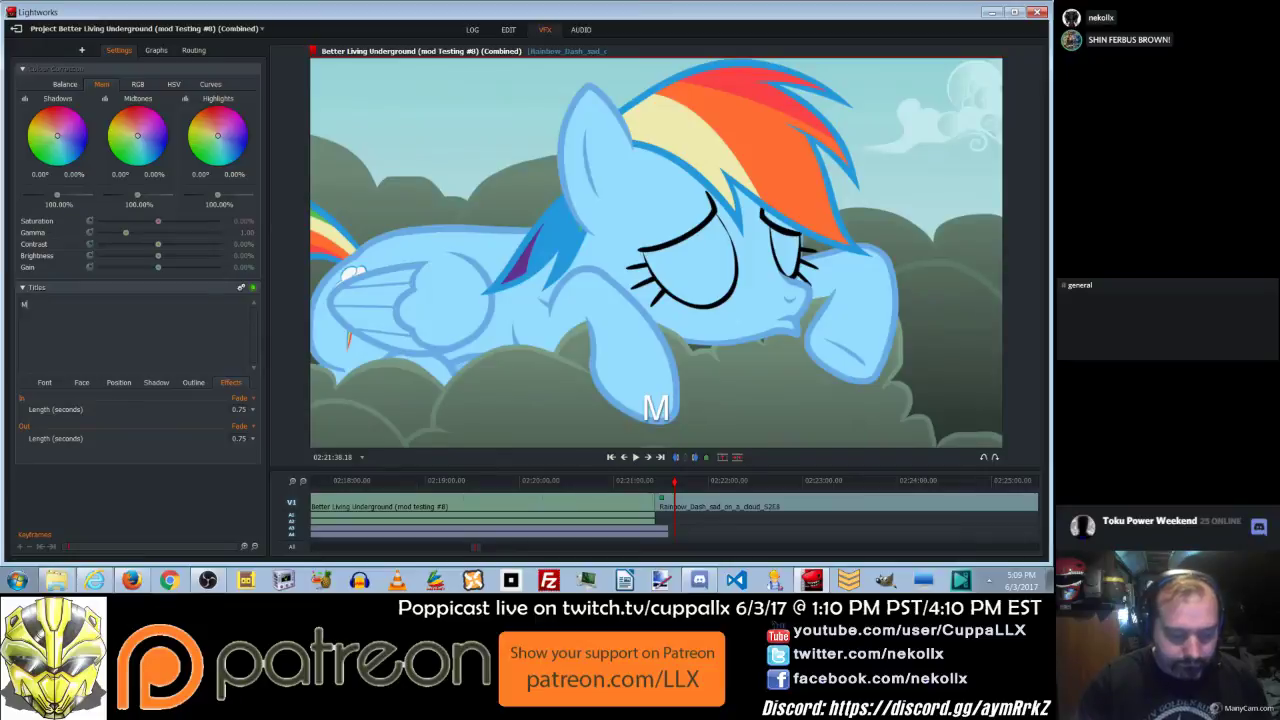
type("Ajor Audio")
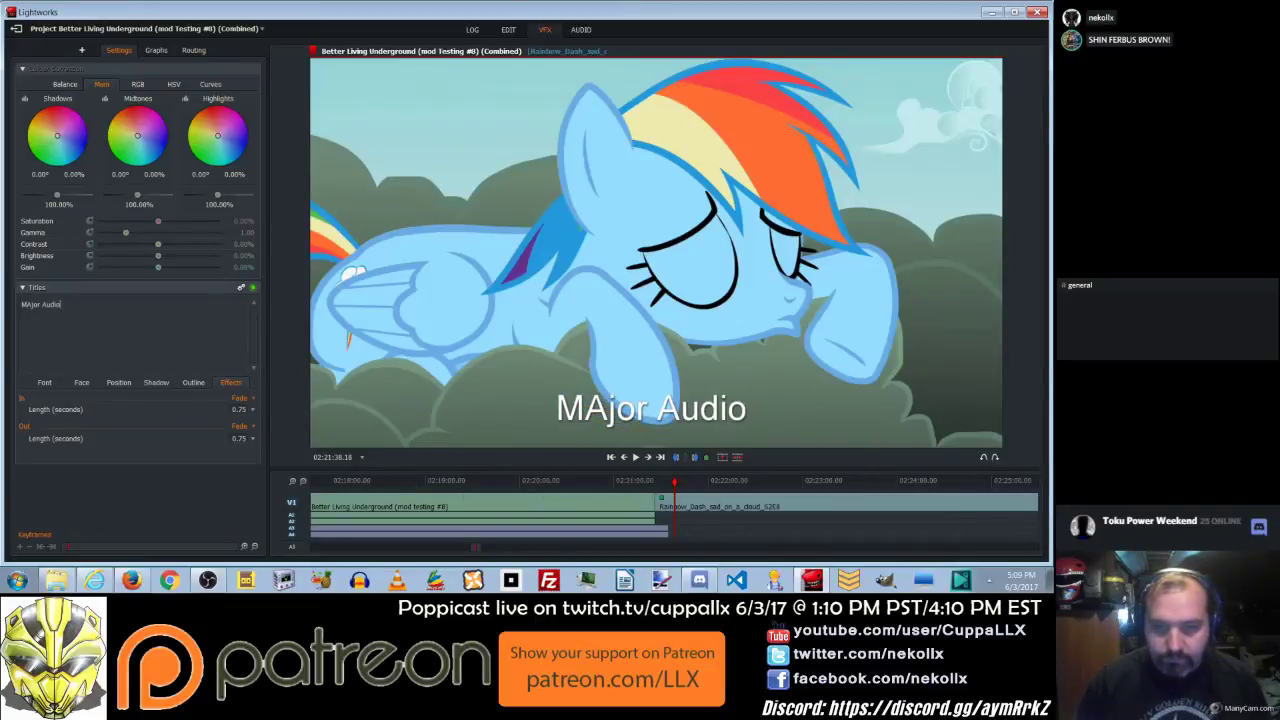
key("BackSpace")
type("ajor Audio ")
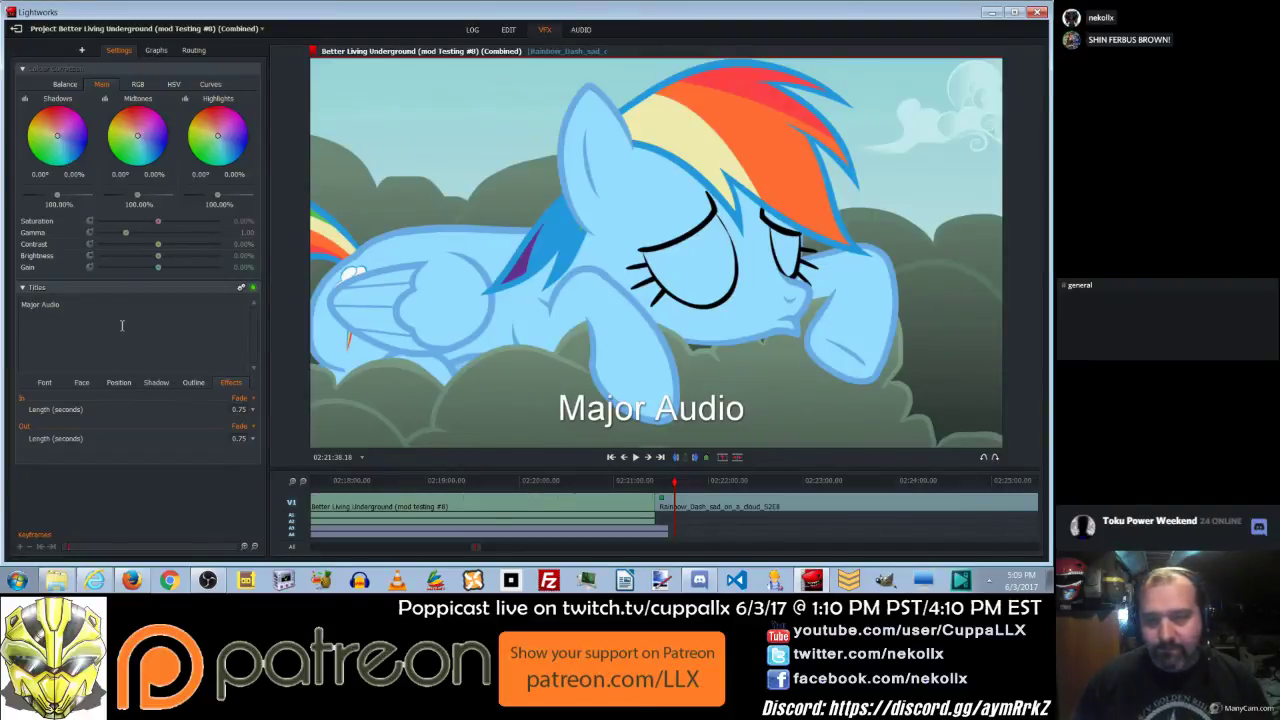
type("Issue")
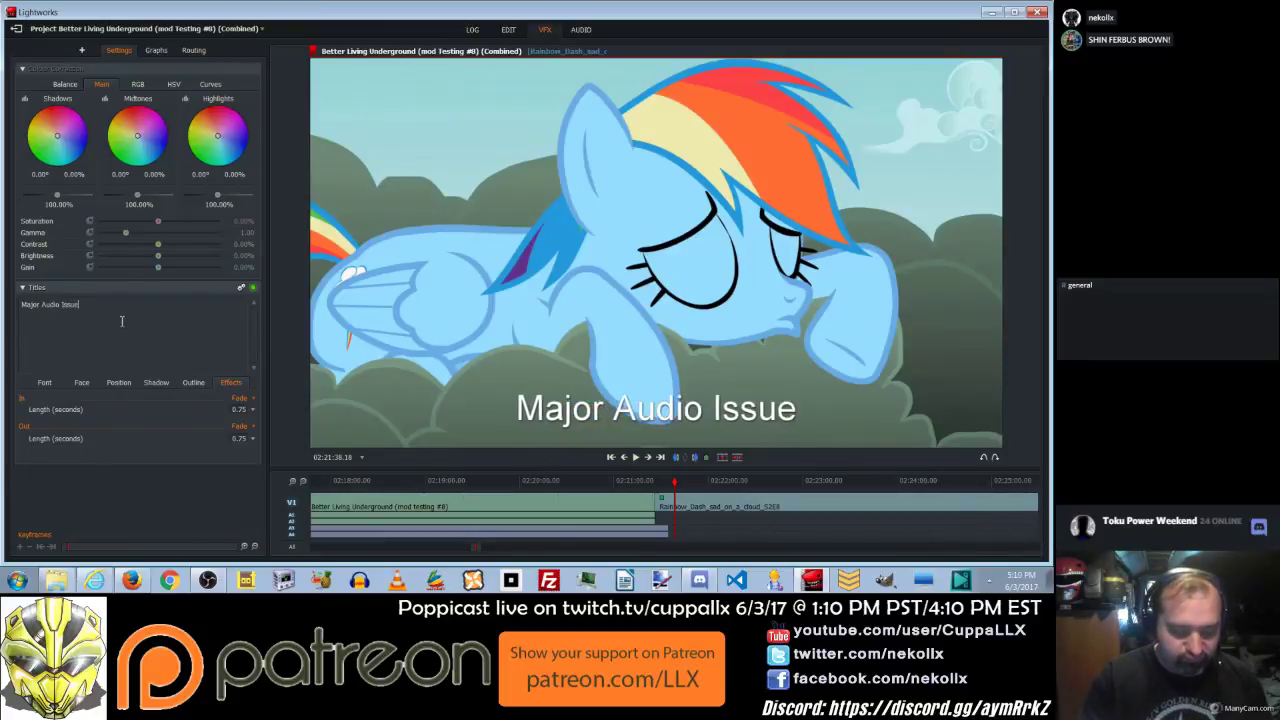
type("s this time")
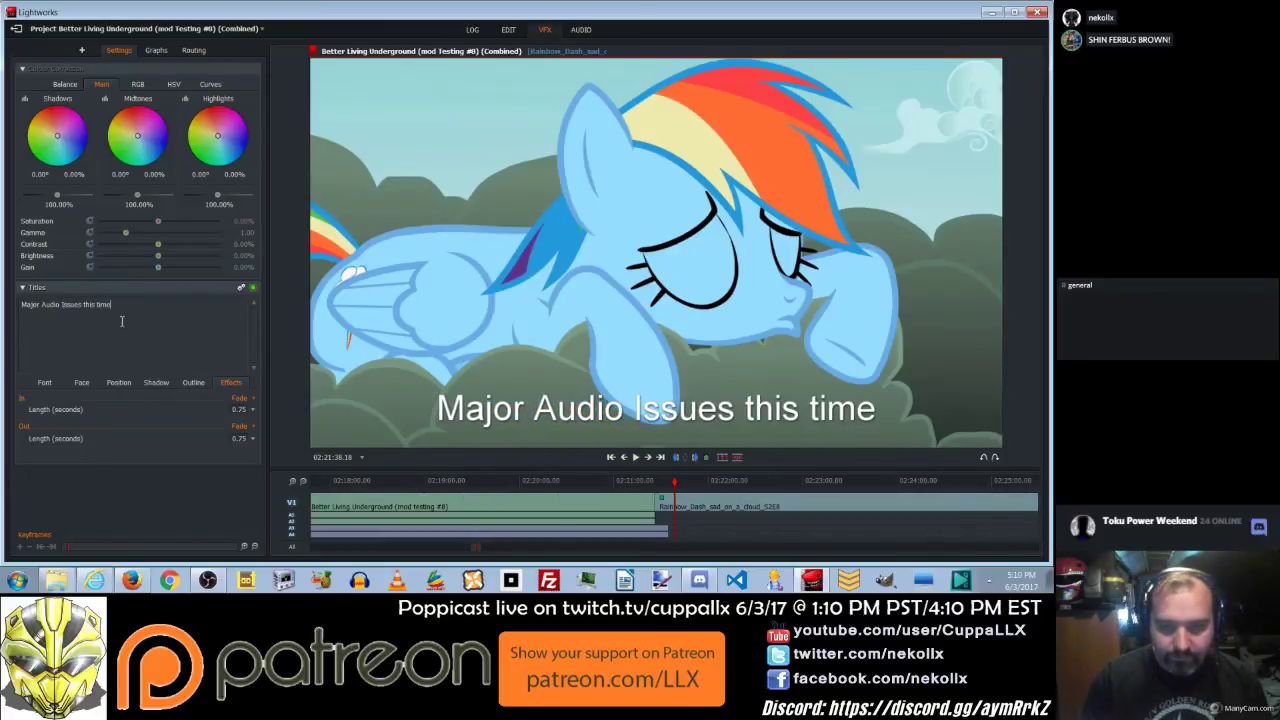
type(" Everyp")
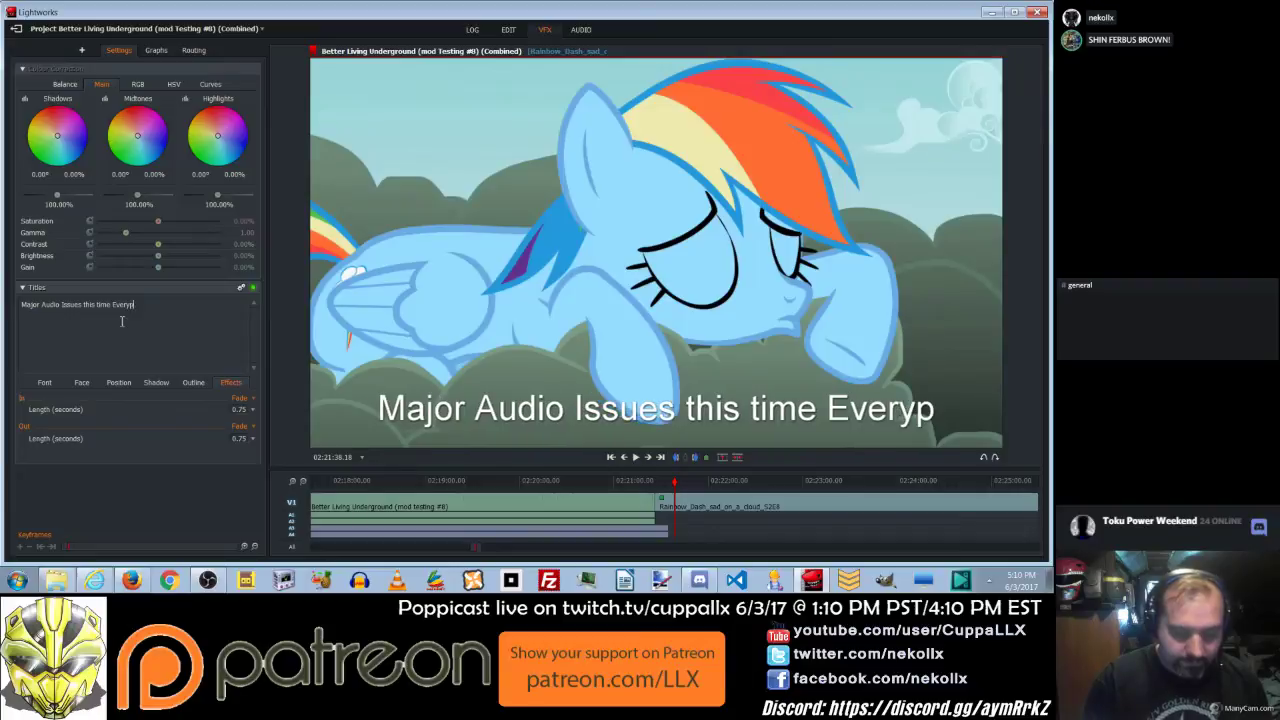
type("ony")
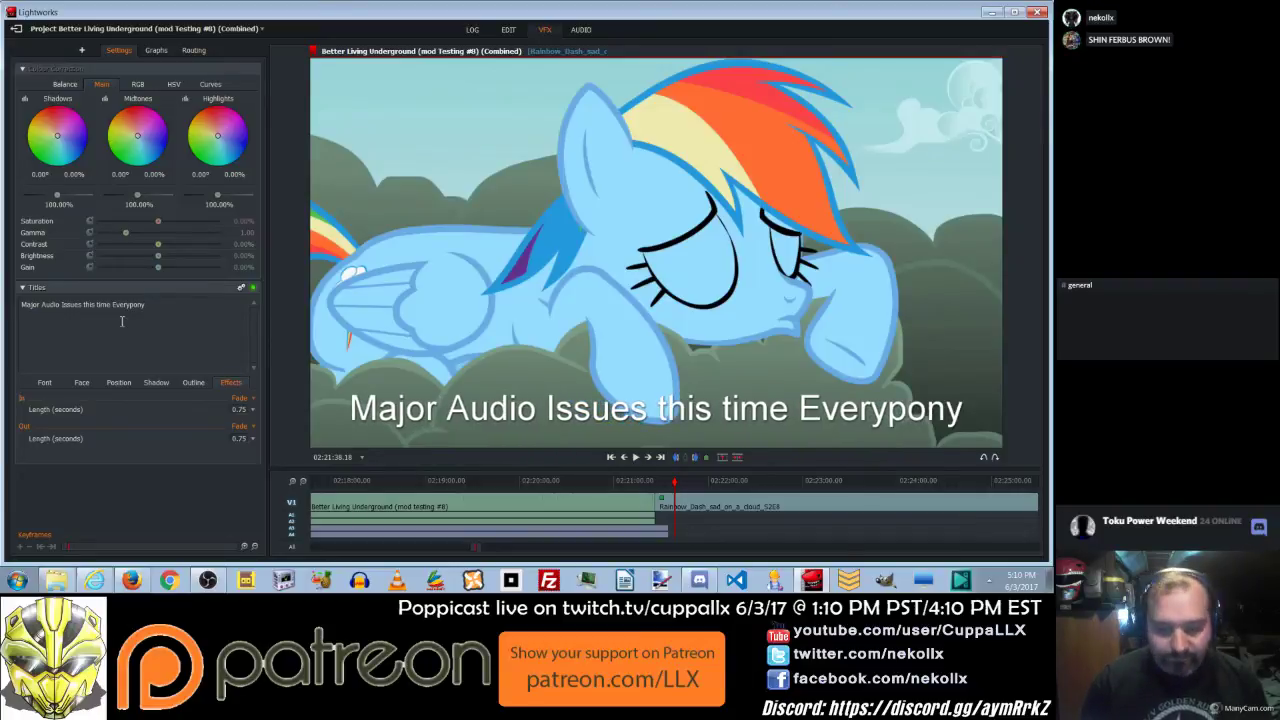
Add ", sorry." to the end of the title text and break the line before "Everypony".
type(", sorry")
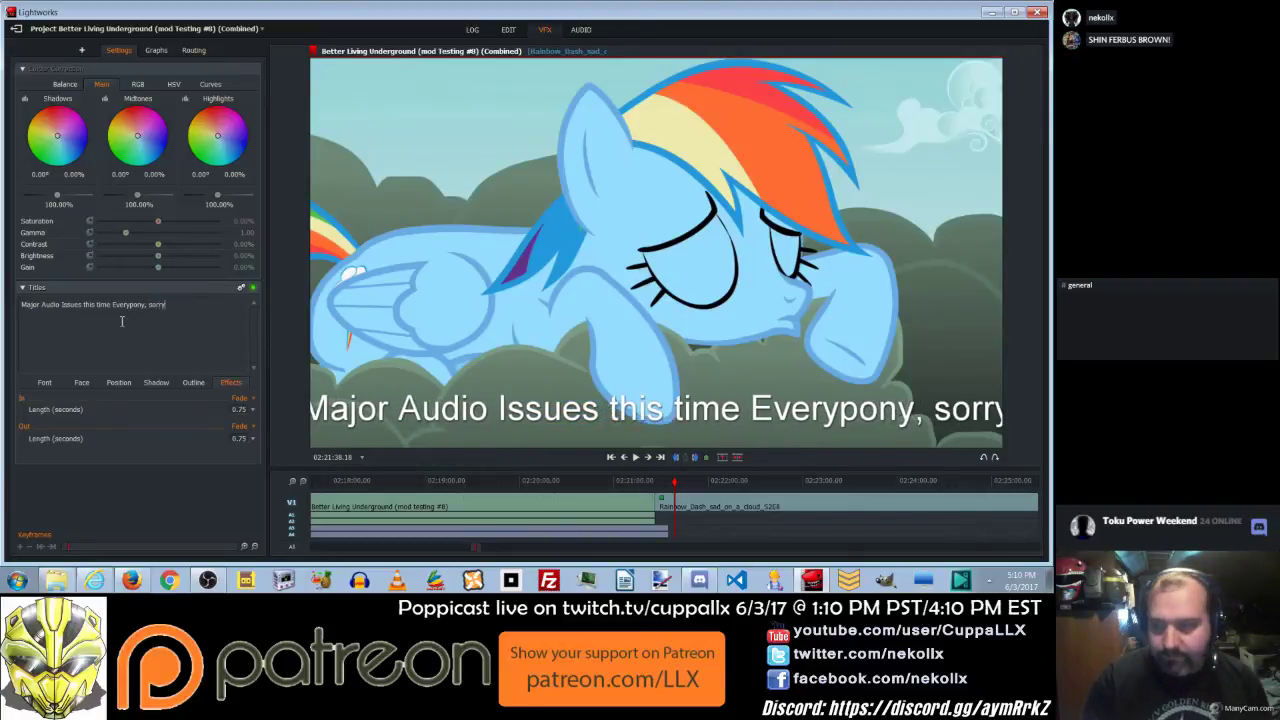
left_click(111, 305)
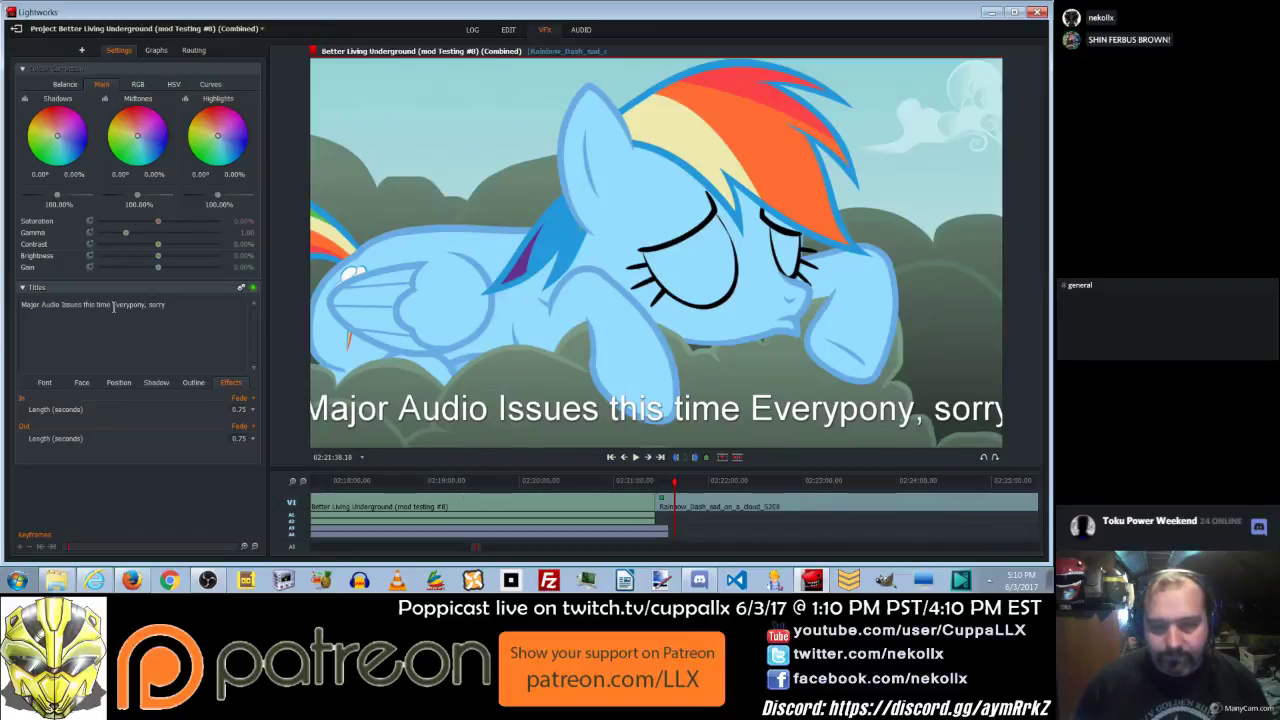
key("Return")
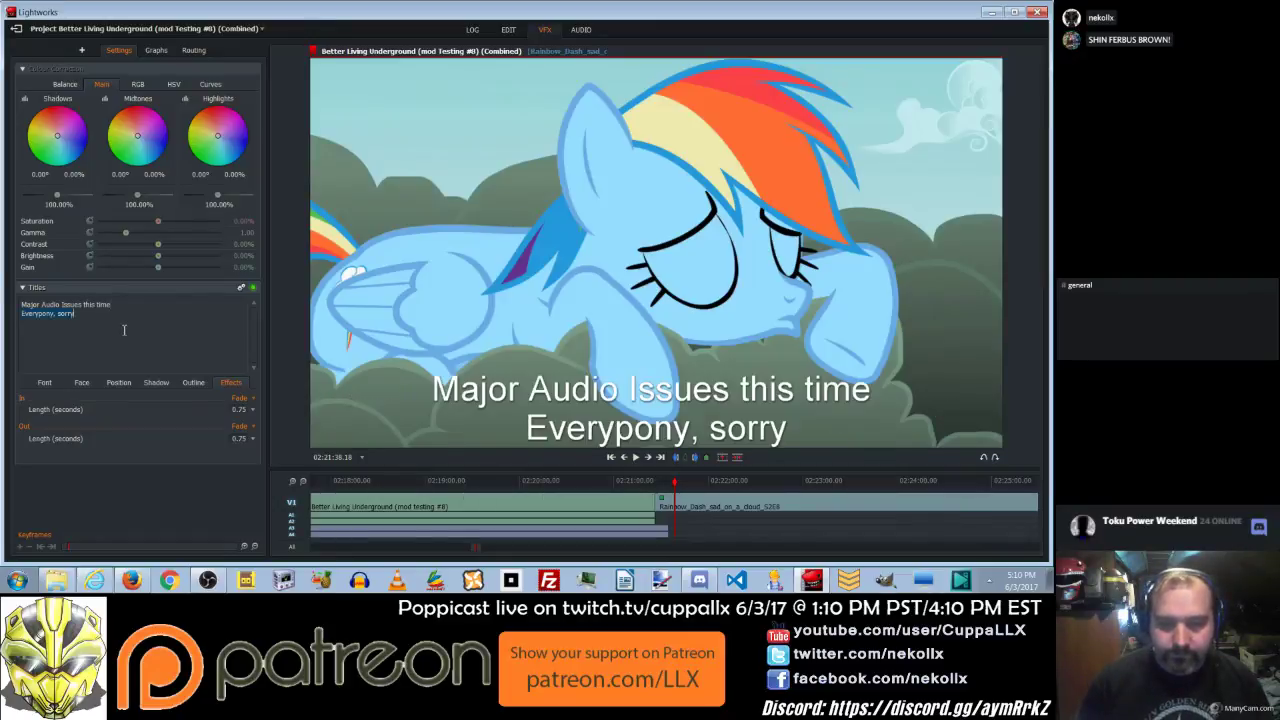
left_click(113, 315)
type(".")
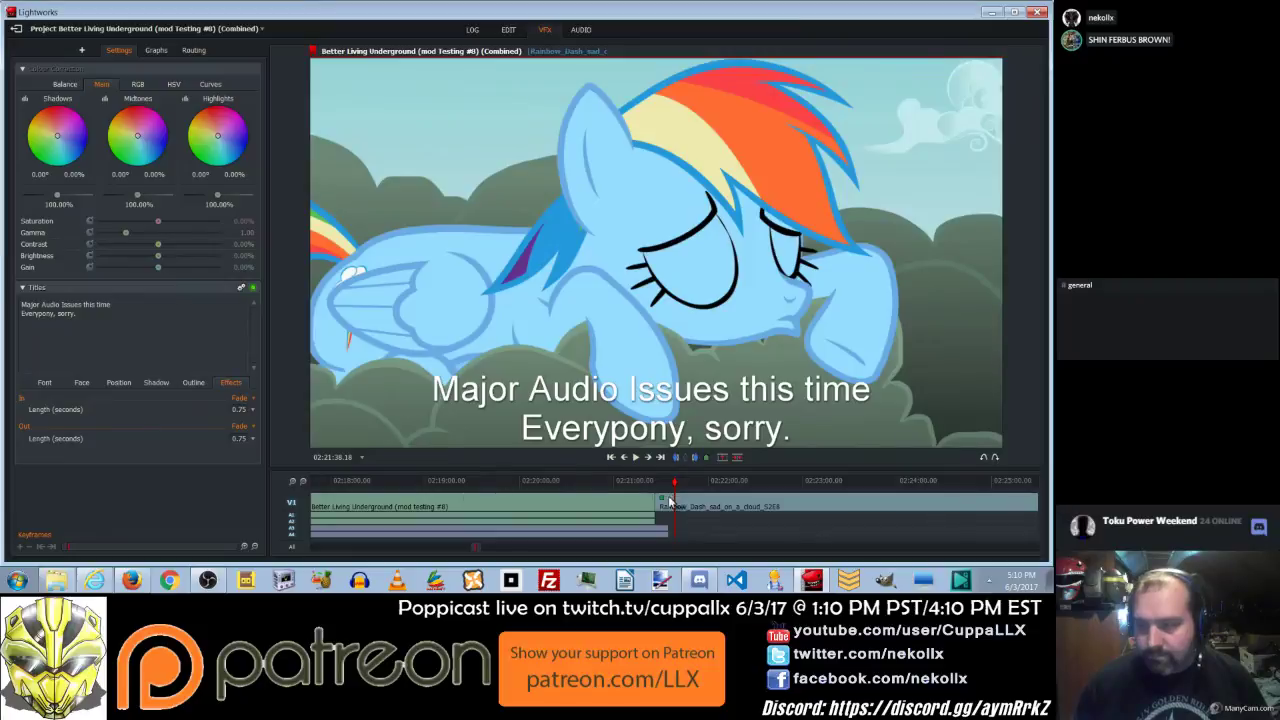
Play the transition from the end of the gameplay into the titled Rainbow Dash clip to check the fade-in.
left_click_drag(641, 479, 652, 480)
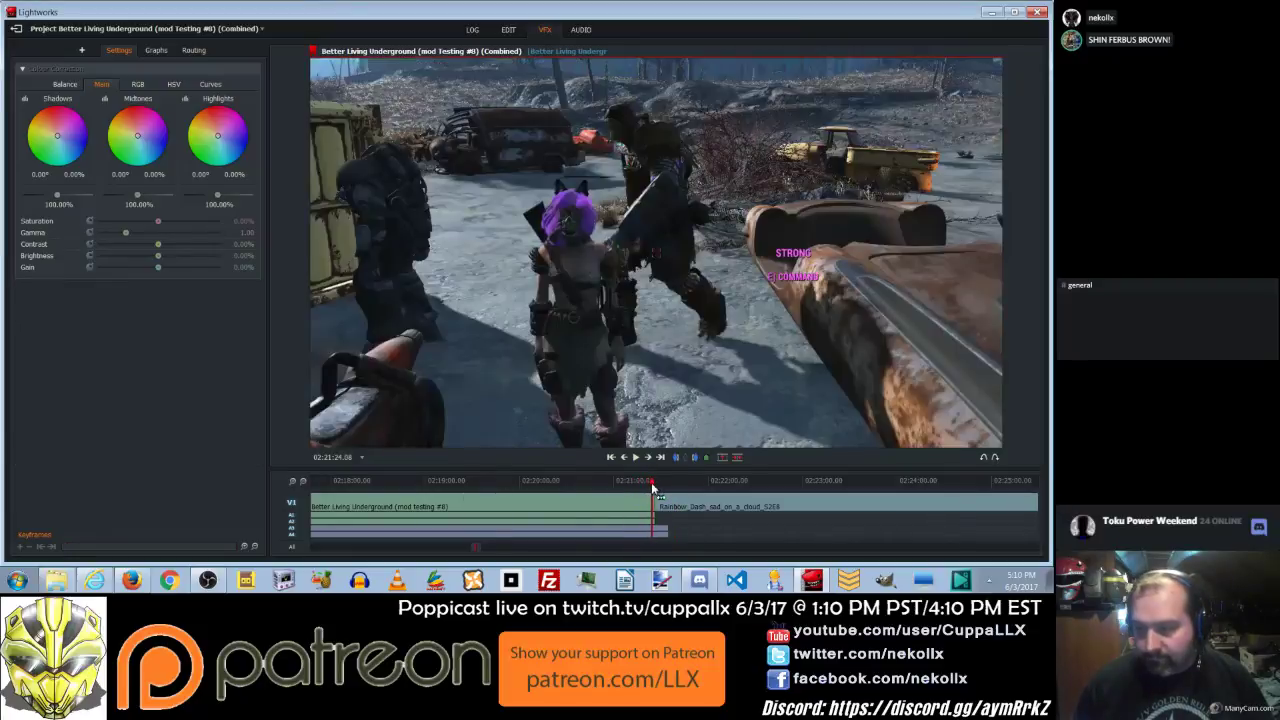
left_click(636, 457)
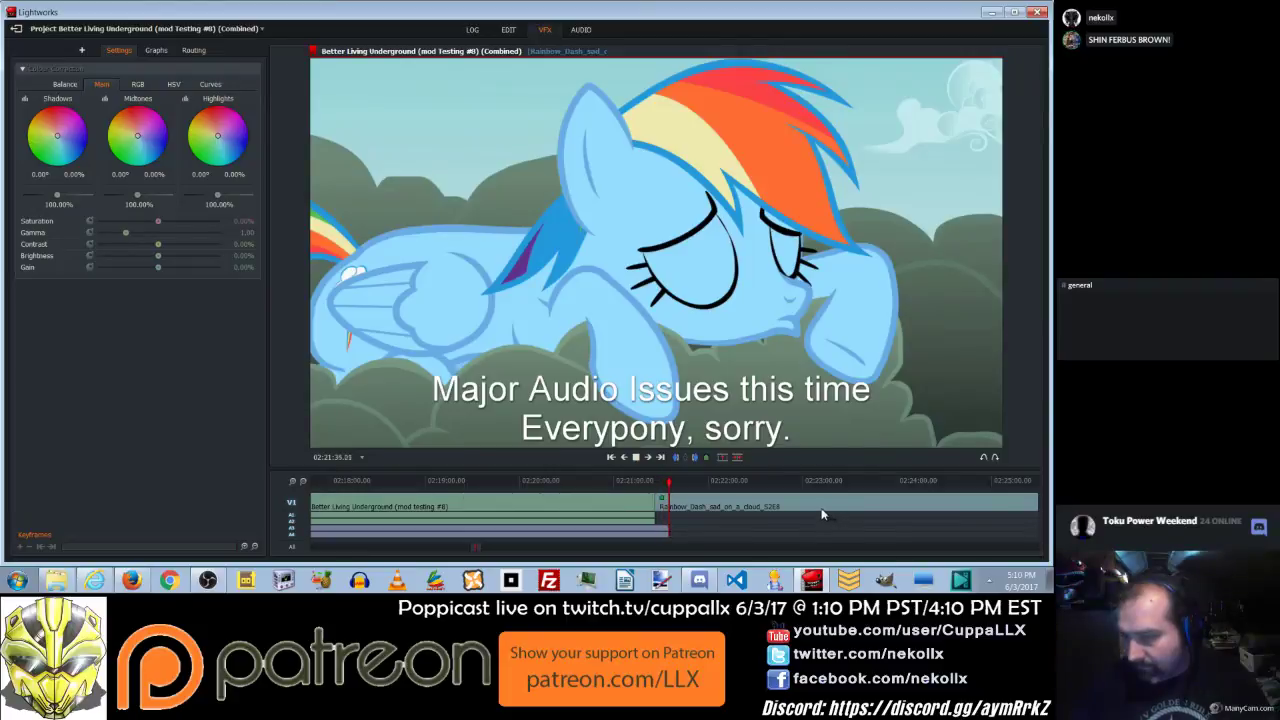
left_click(640, 458)
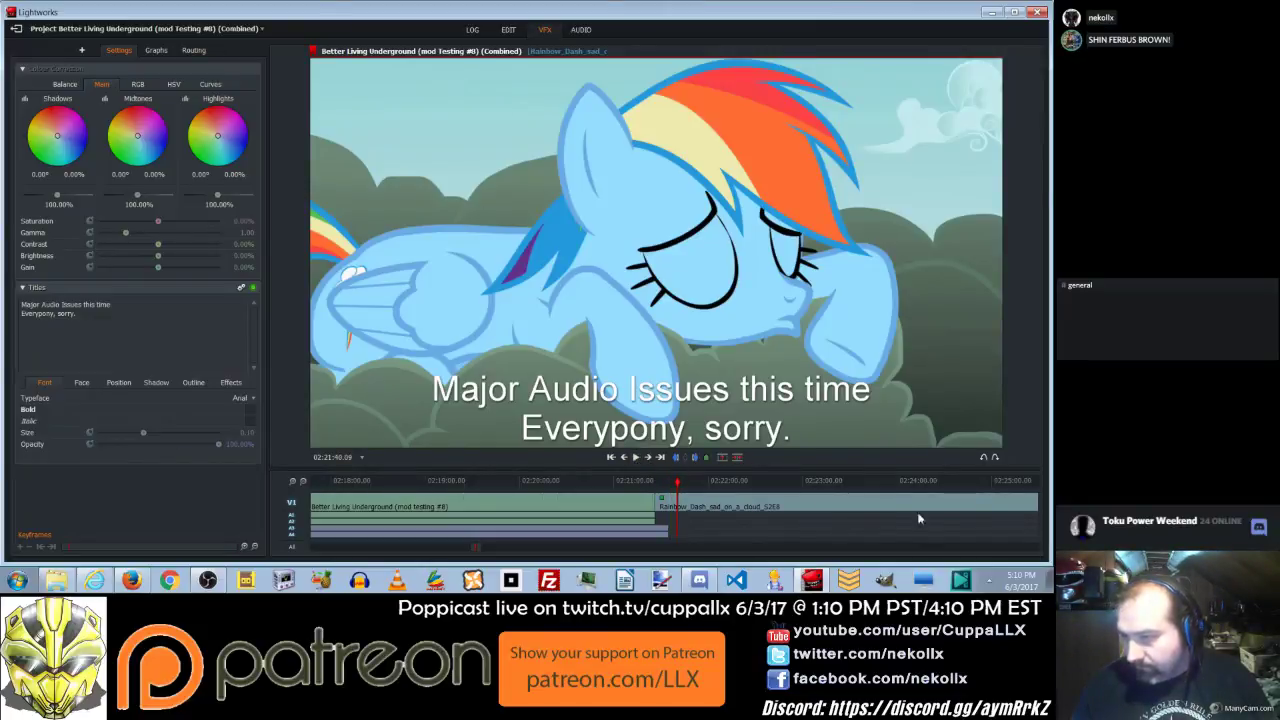
Trim the end of the Rainbow Dash clip back to about 02:21:52 on the editing timeline.
left_click(506, 31)
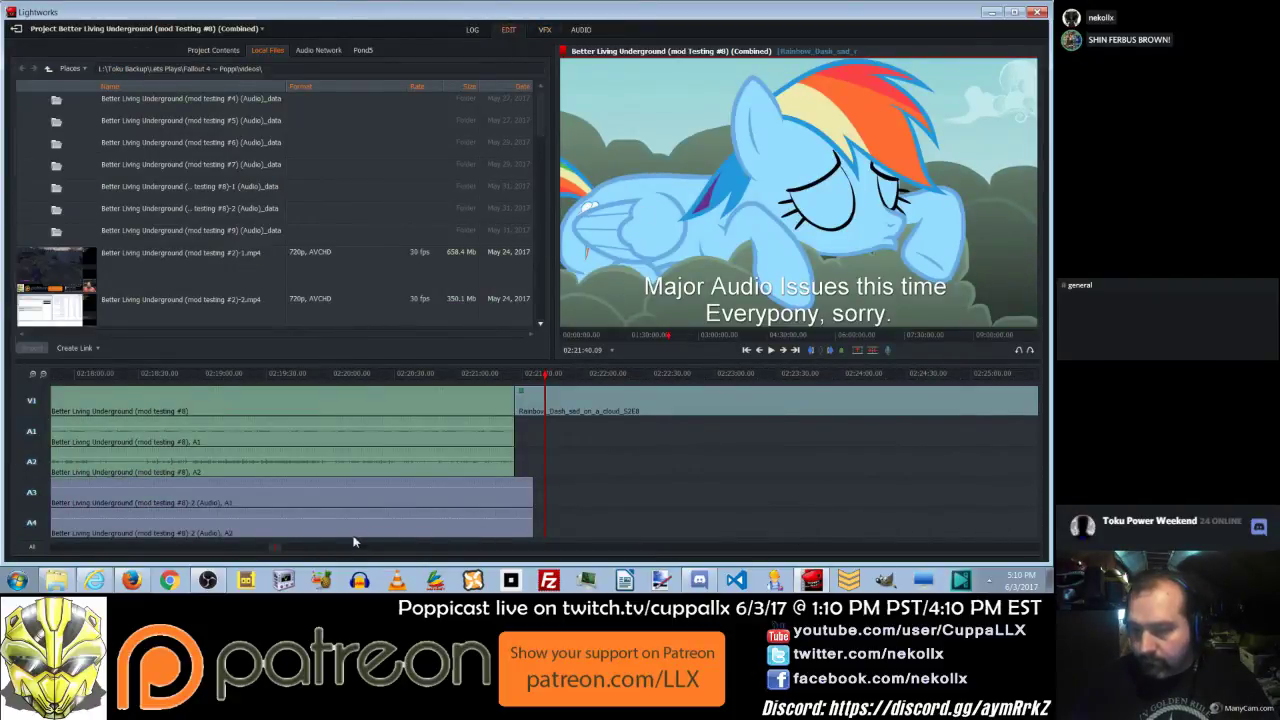
left_click(43, 373)
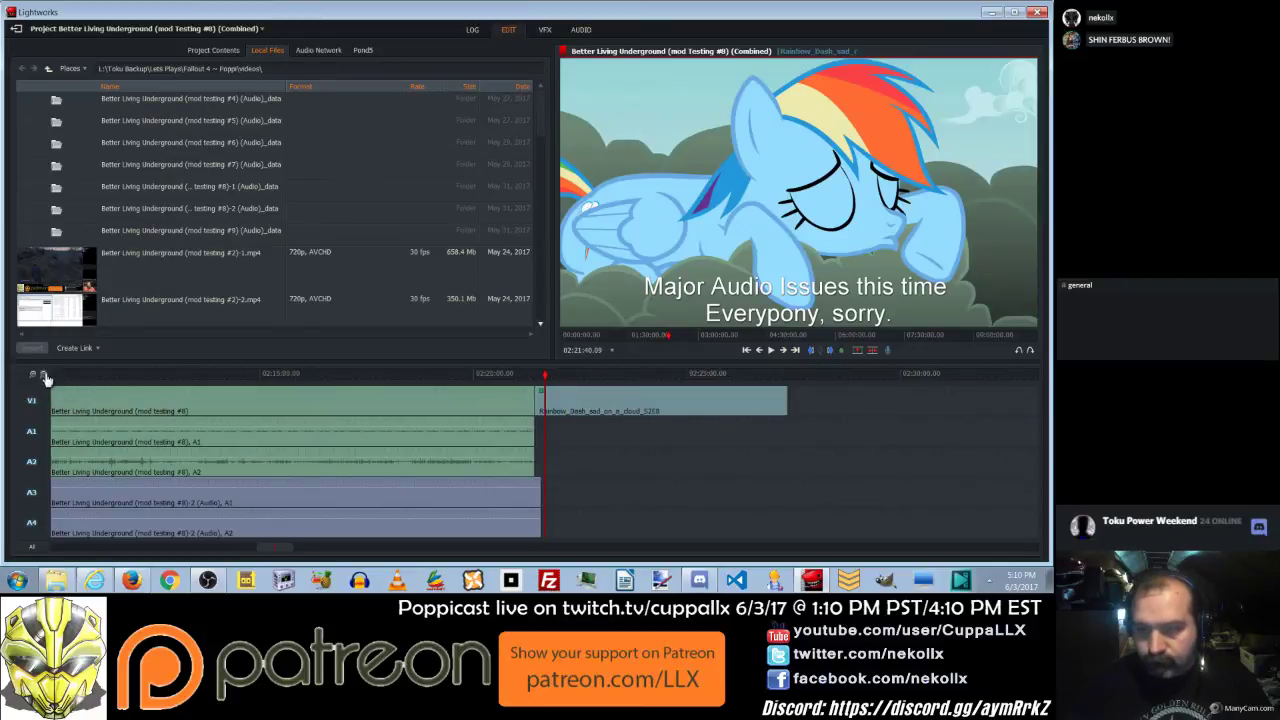
left_click_drag(787, 400, 552, 405)
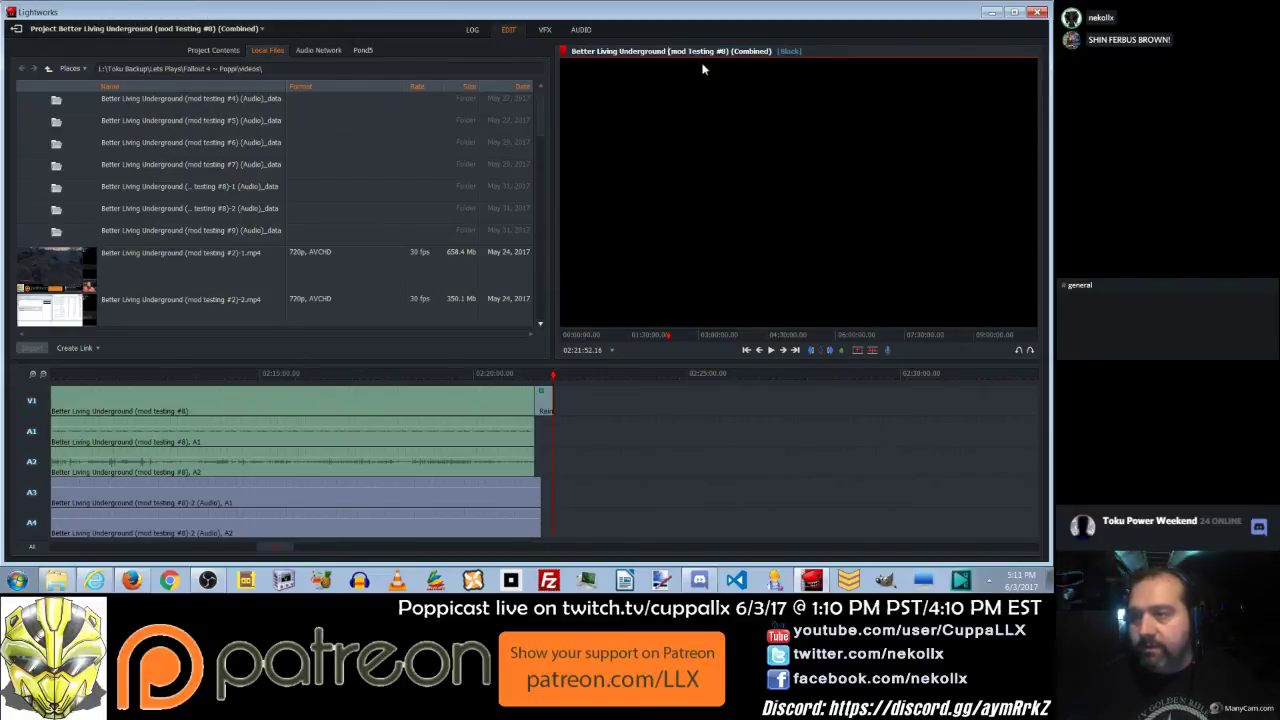
Rename the sequence as "Better Living Underground #8 (Highway to Hell)".
type("#8")
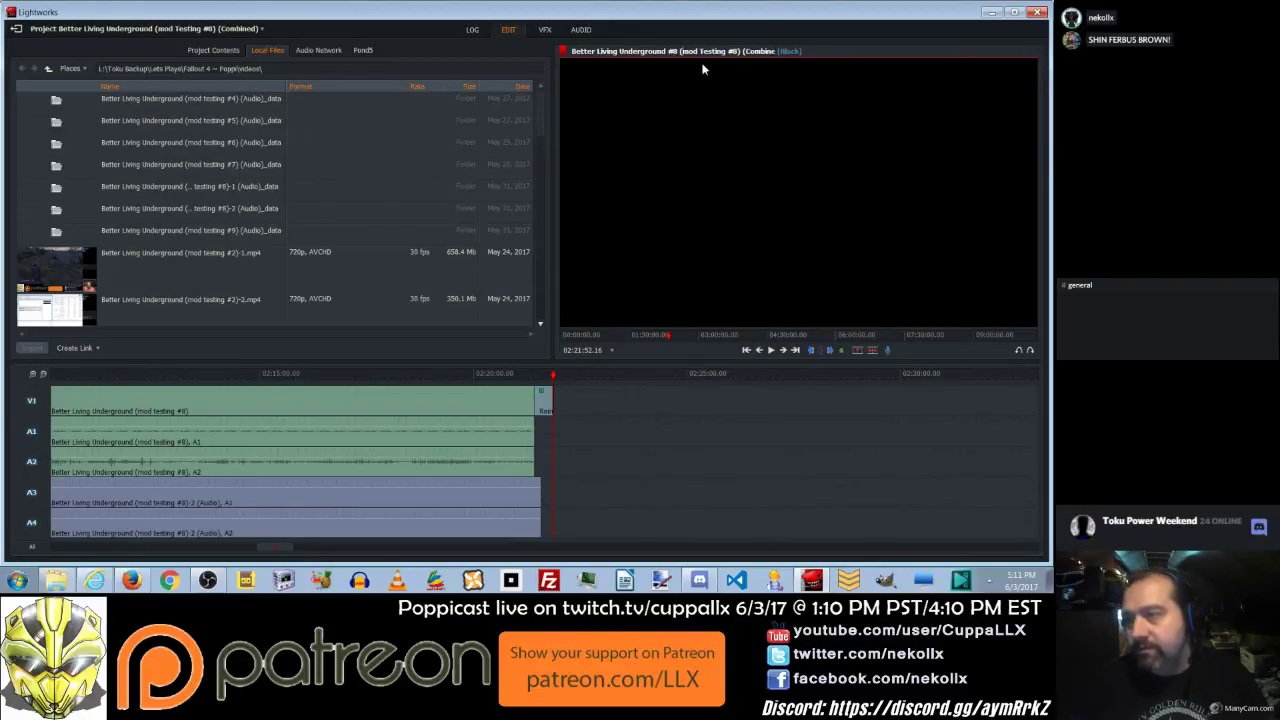
key("shift+End")
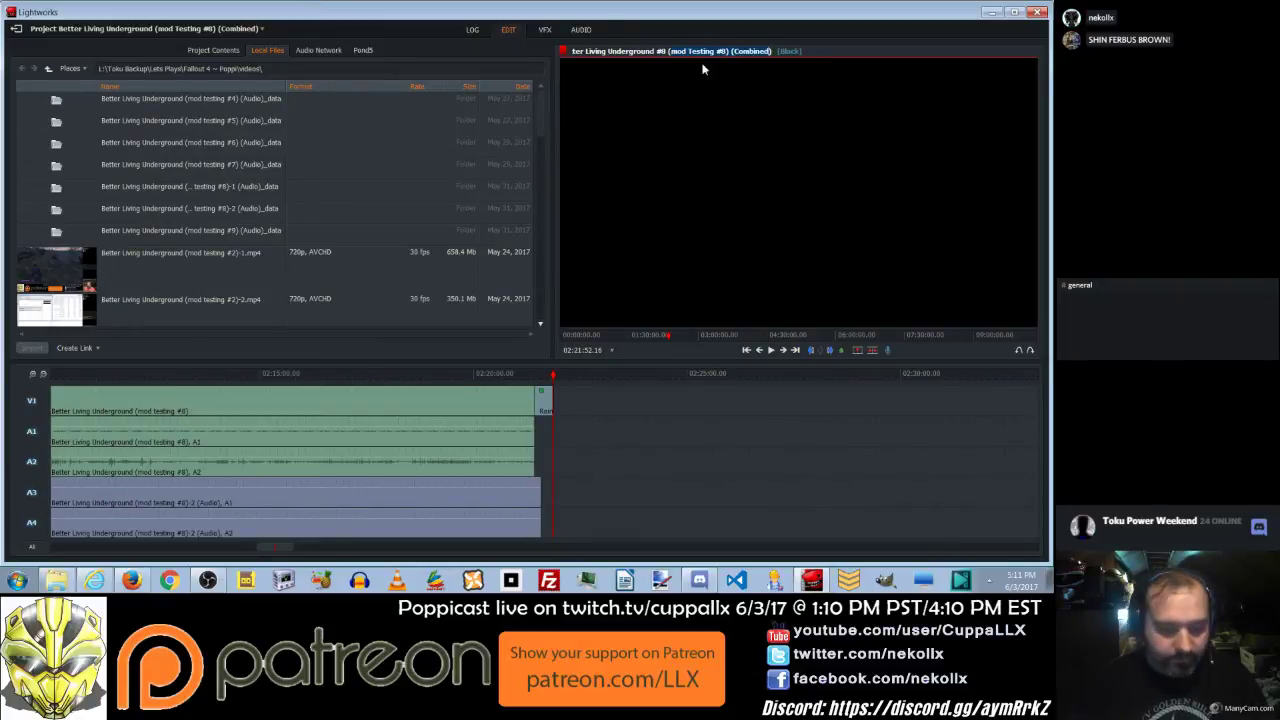
type("(H)ighway t")
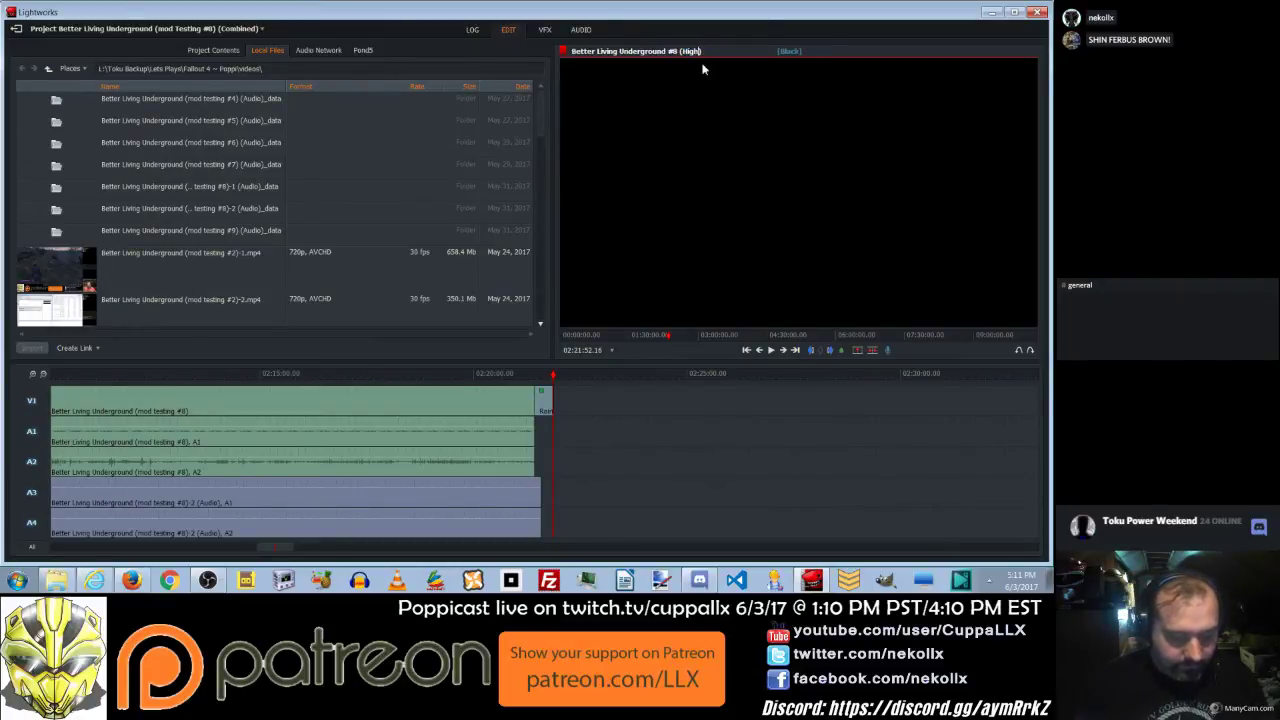
type(" Hel")
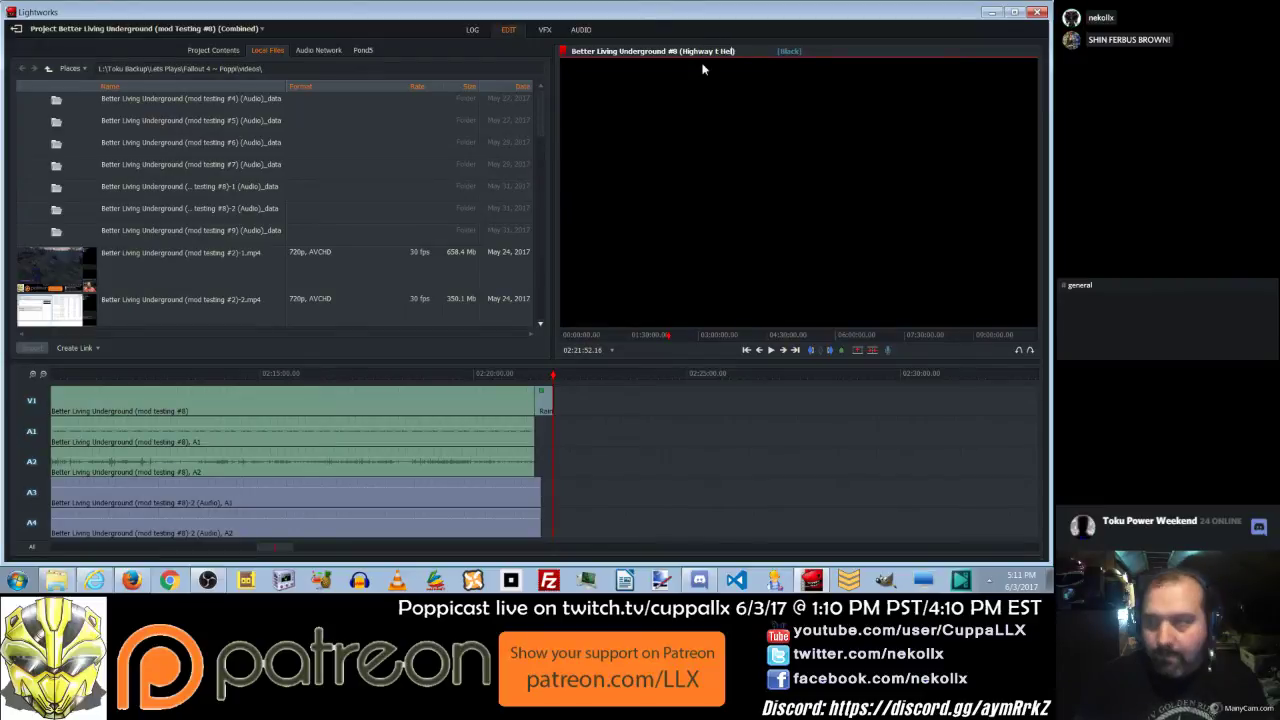
type("o")
key("Return")
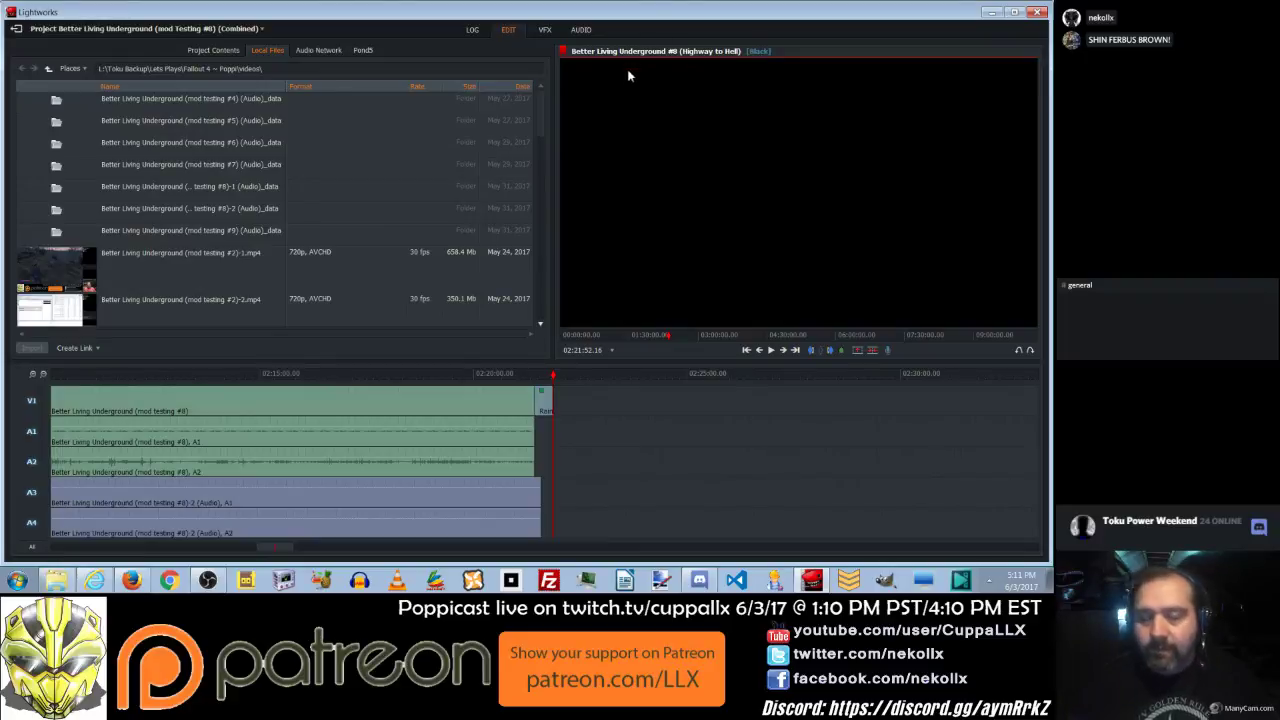
Move the playhead back into the shortened Rainbow Dash clip to review the ending.
mouse_move(547, 374)
left_mouse_down()
mouse_move(532, 378)
mouse_move(546, 388)
mouse_move(538, 376)
left_mouse_up()
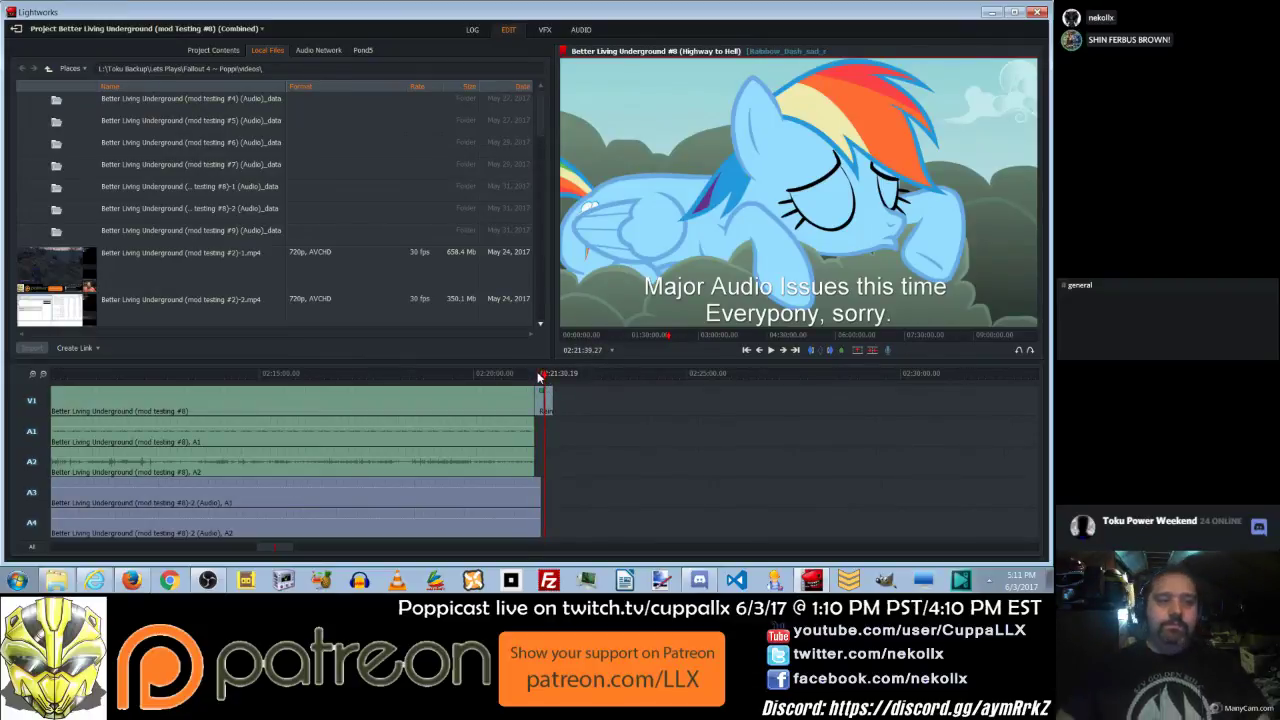